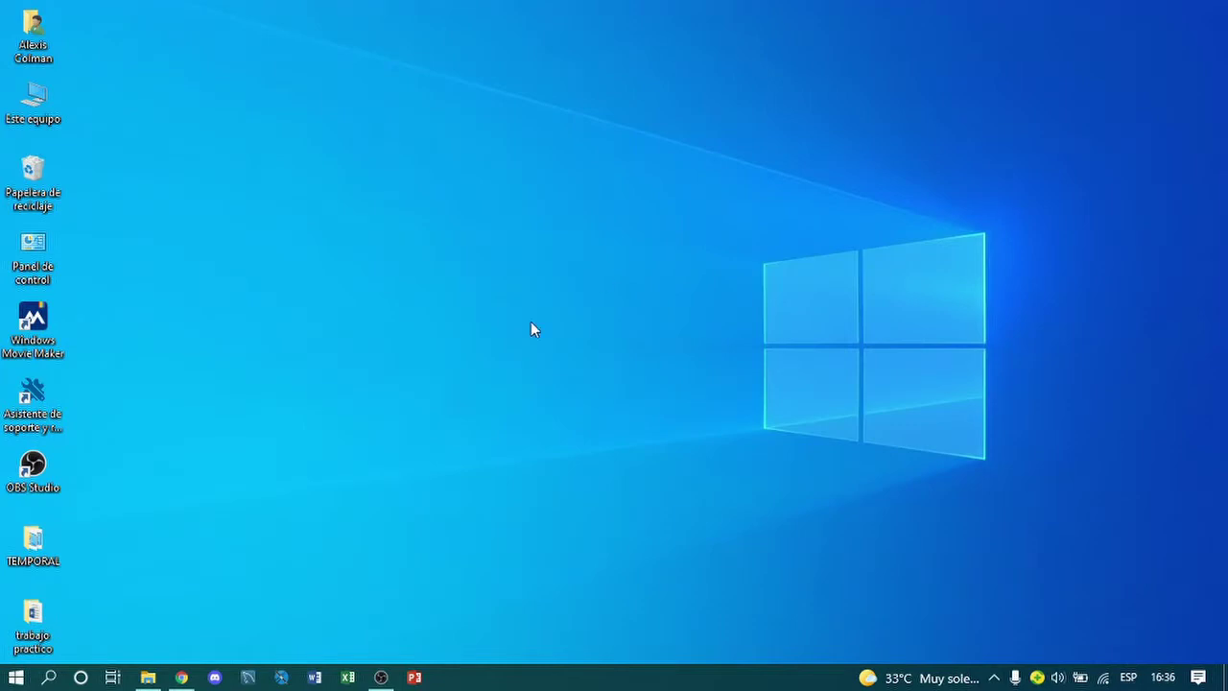
- Start Excel and create a new blank workbook
click(347, 677)
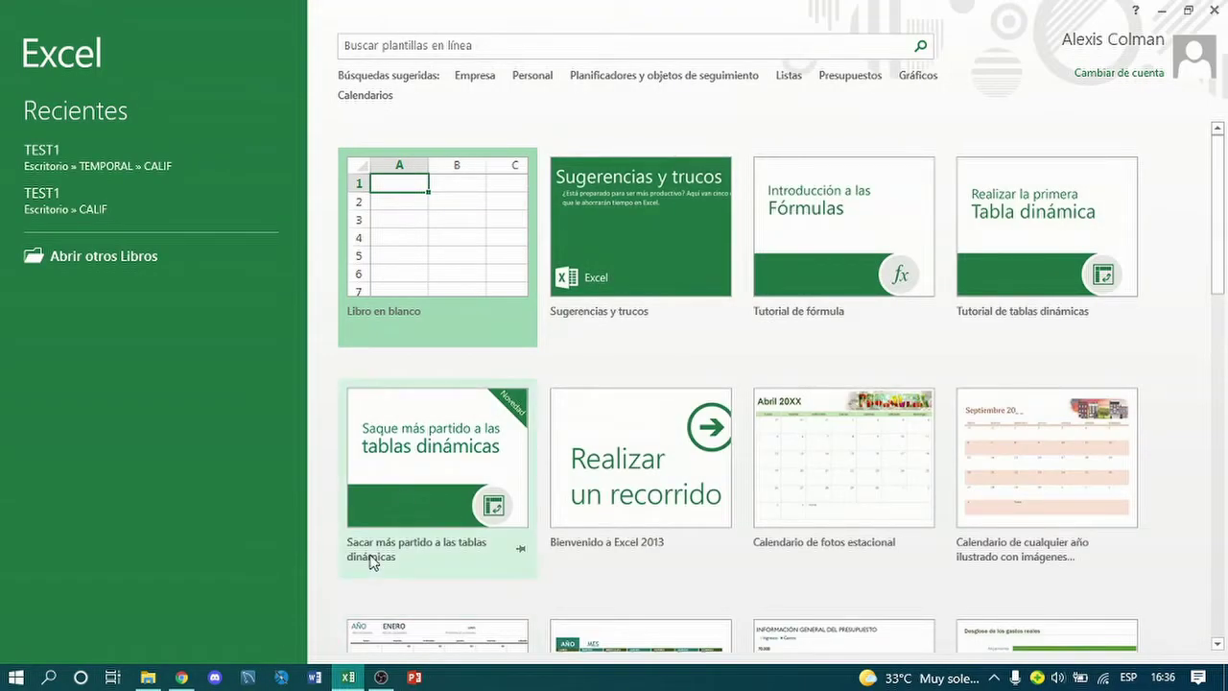
click(444, 284)
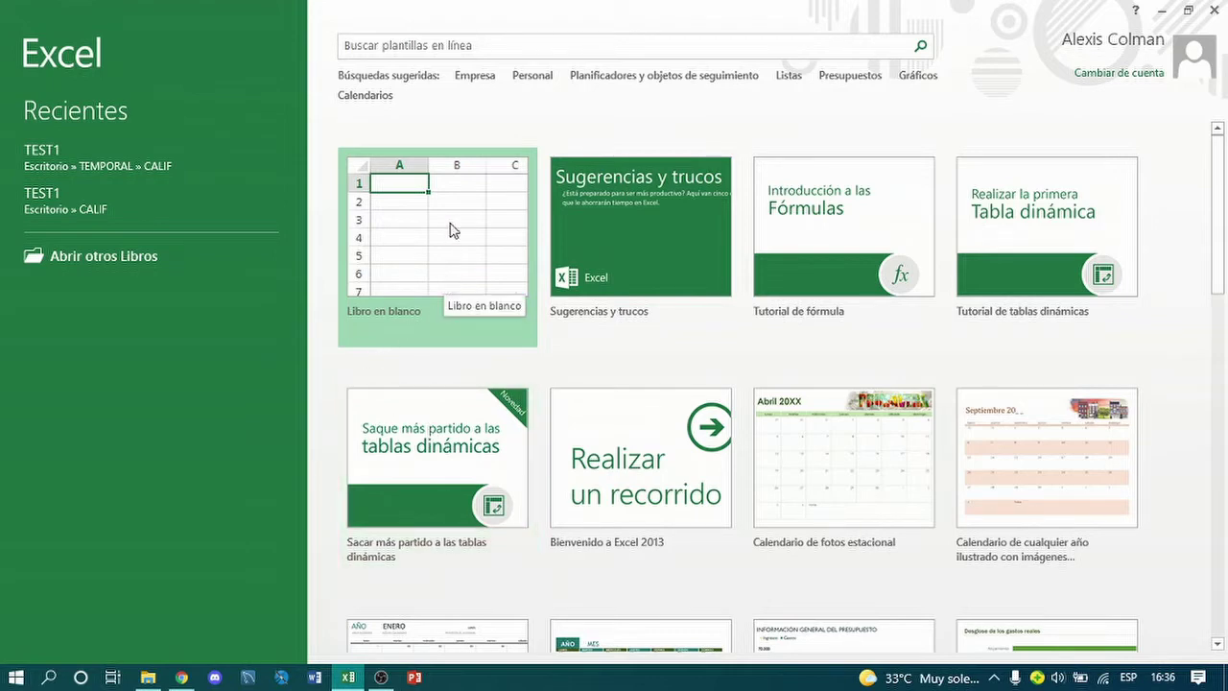
click(453, 230)
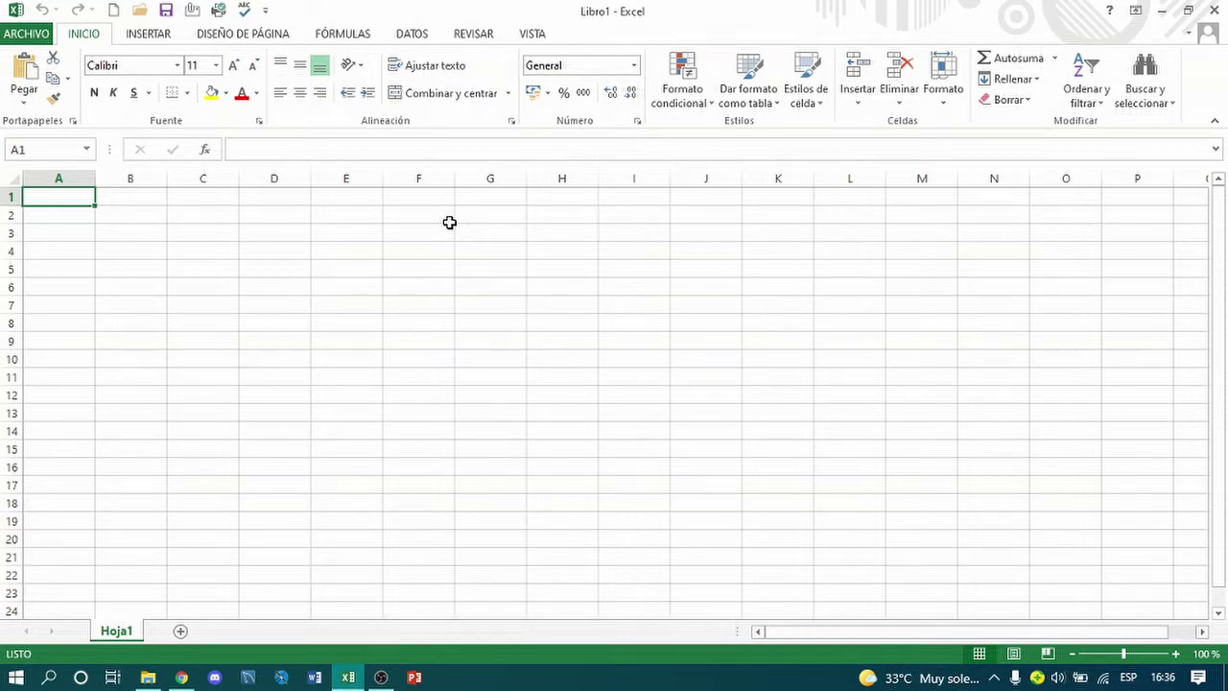
- Enter the column headers NOMBRES, 1ER PARCIAL and 2DO PARCIAL in cells B3 to D3
click(139, 234)
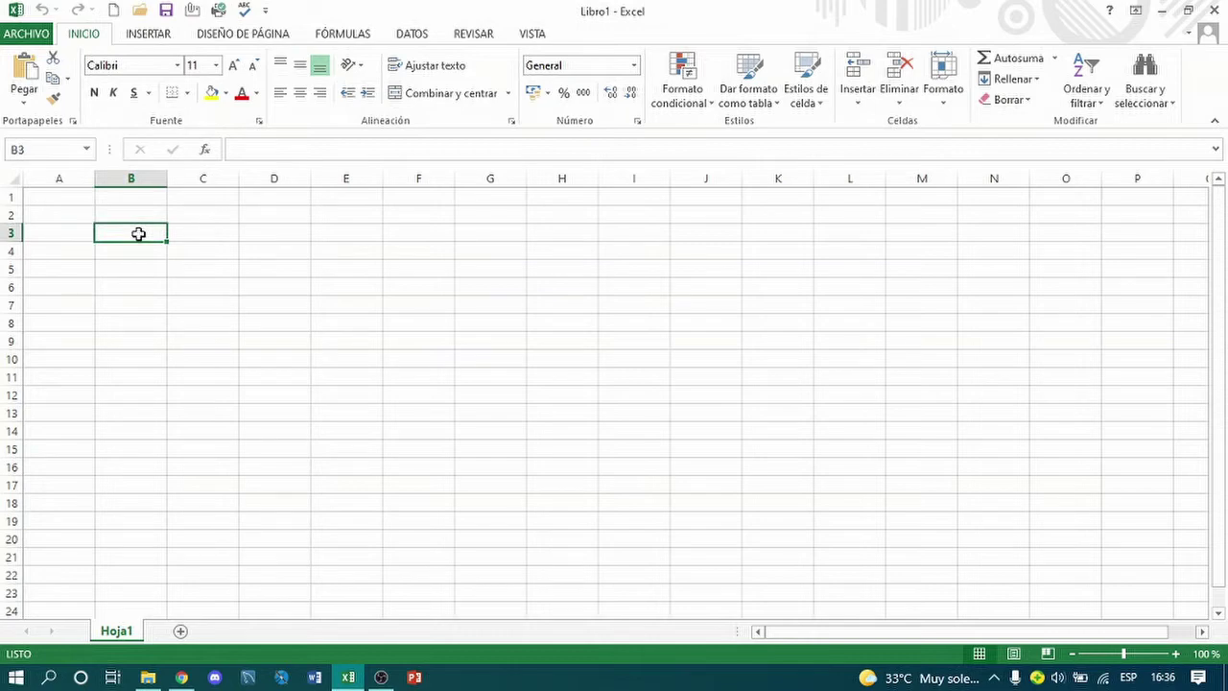
text(N)
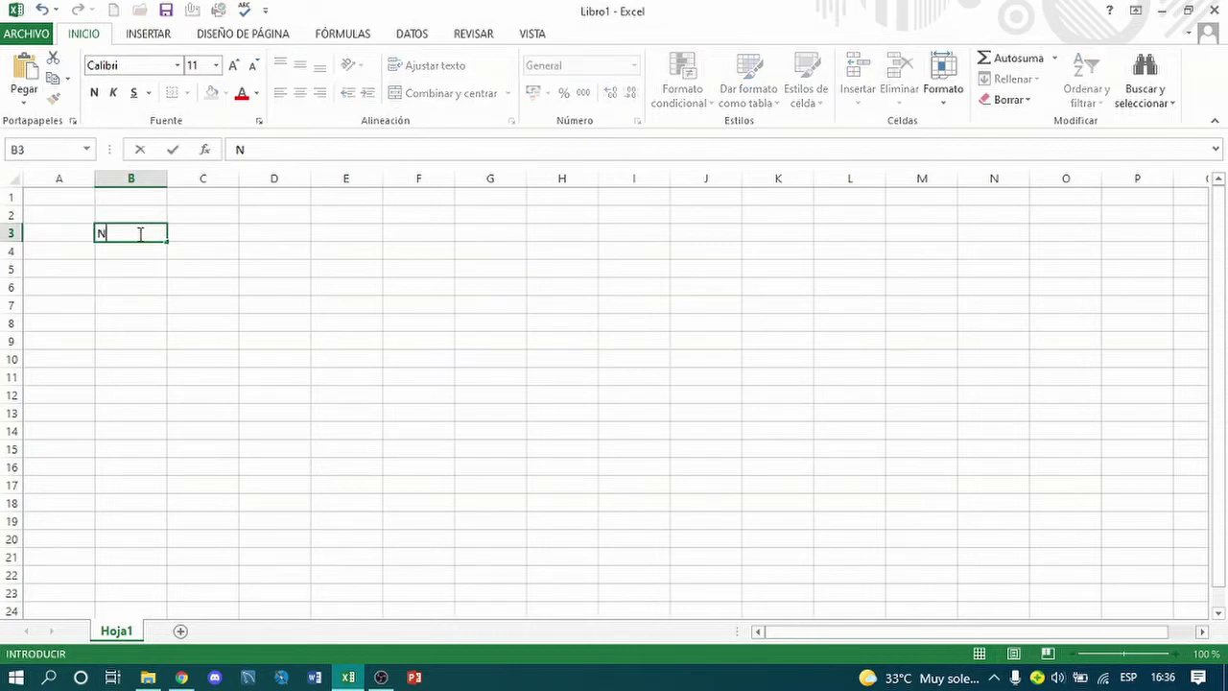
text(OMBRES)
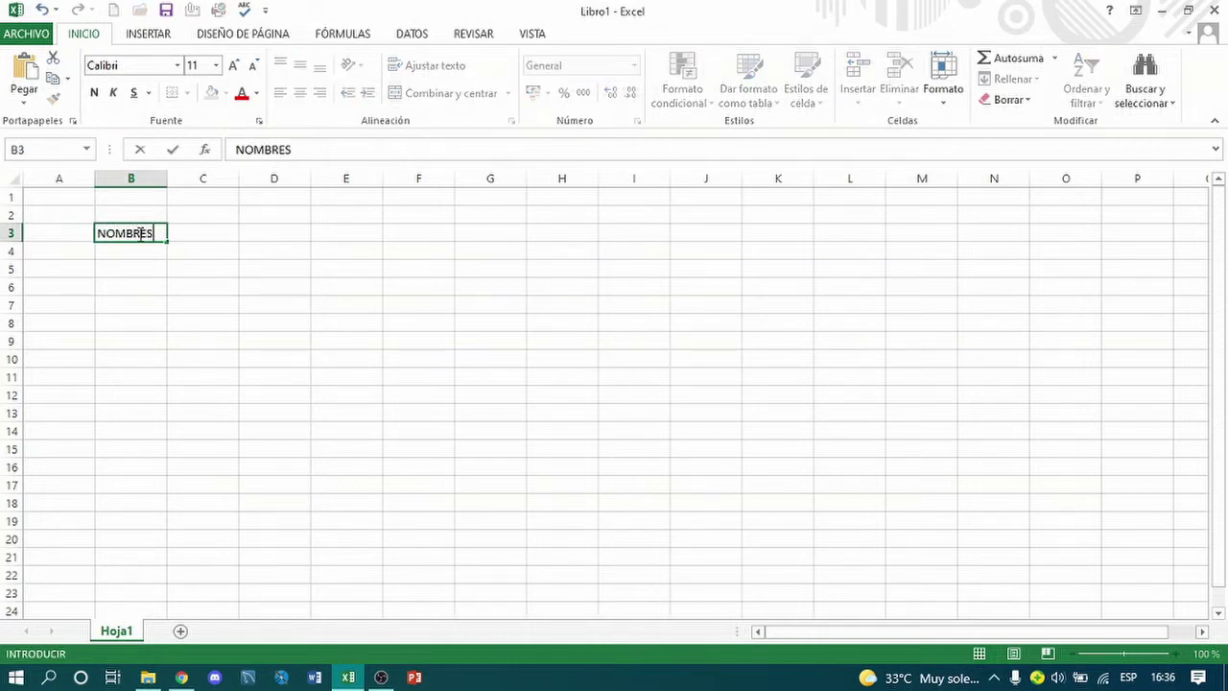
key(Tab)
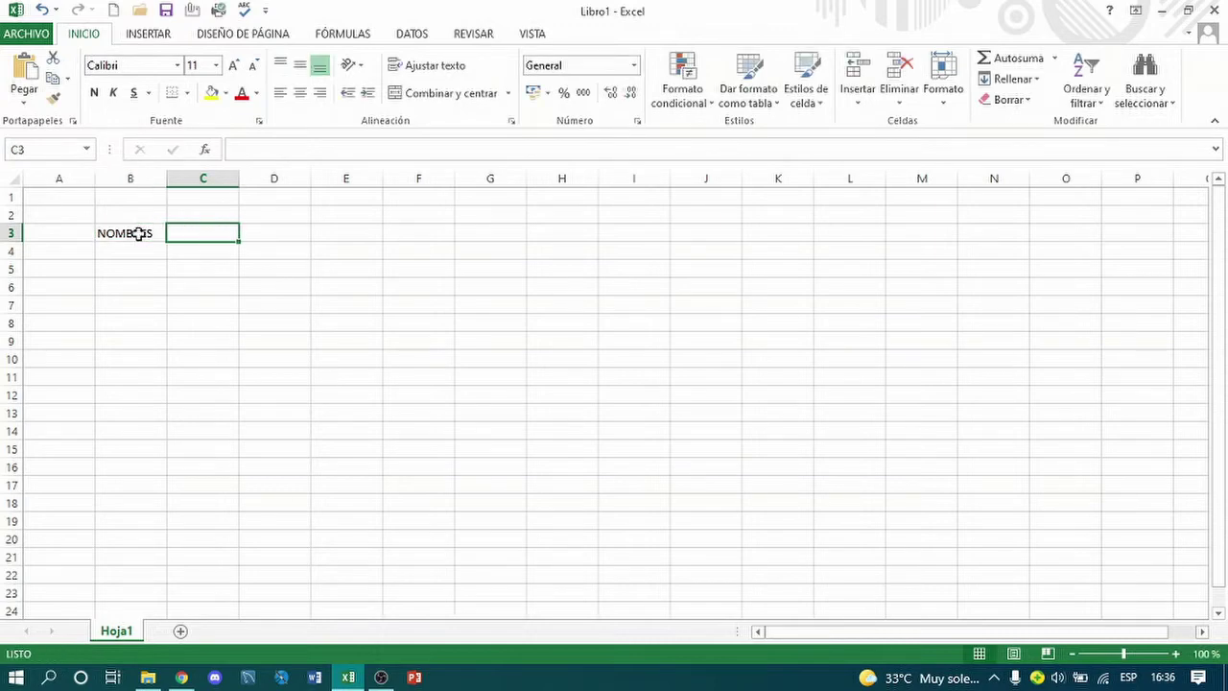
text(1ER)
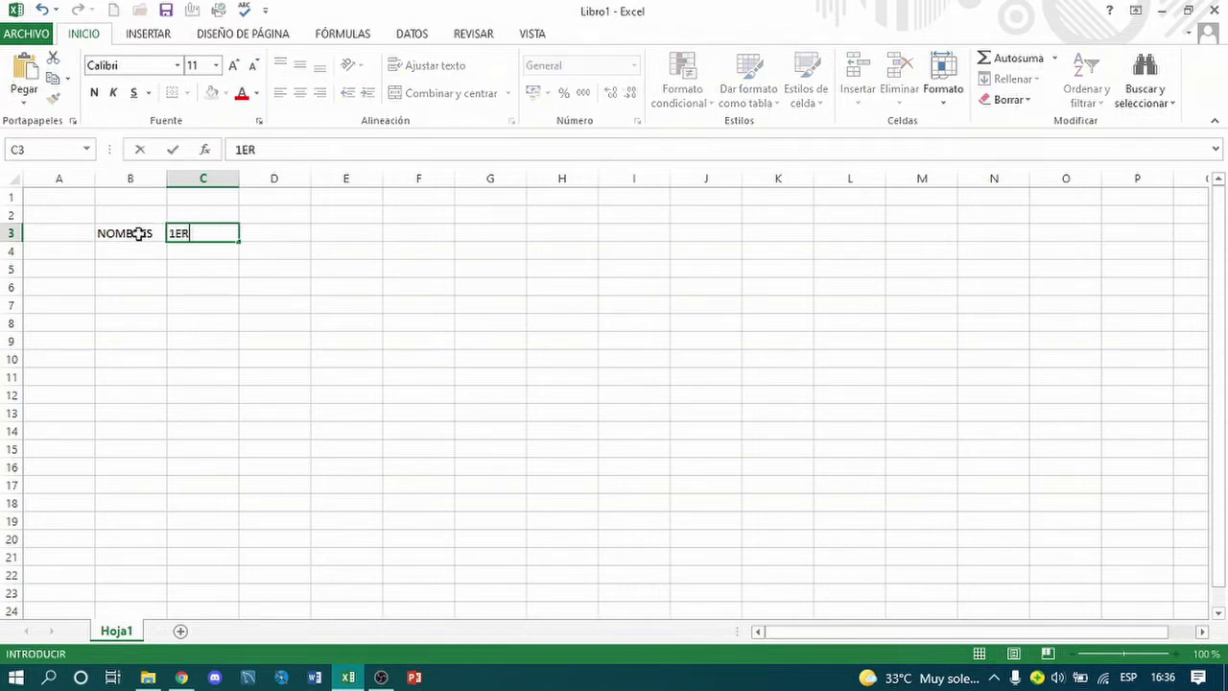
text( PARCIAL)
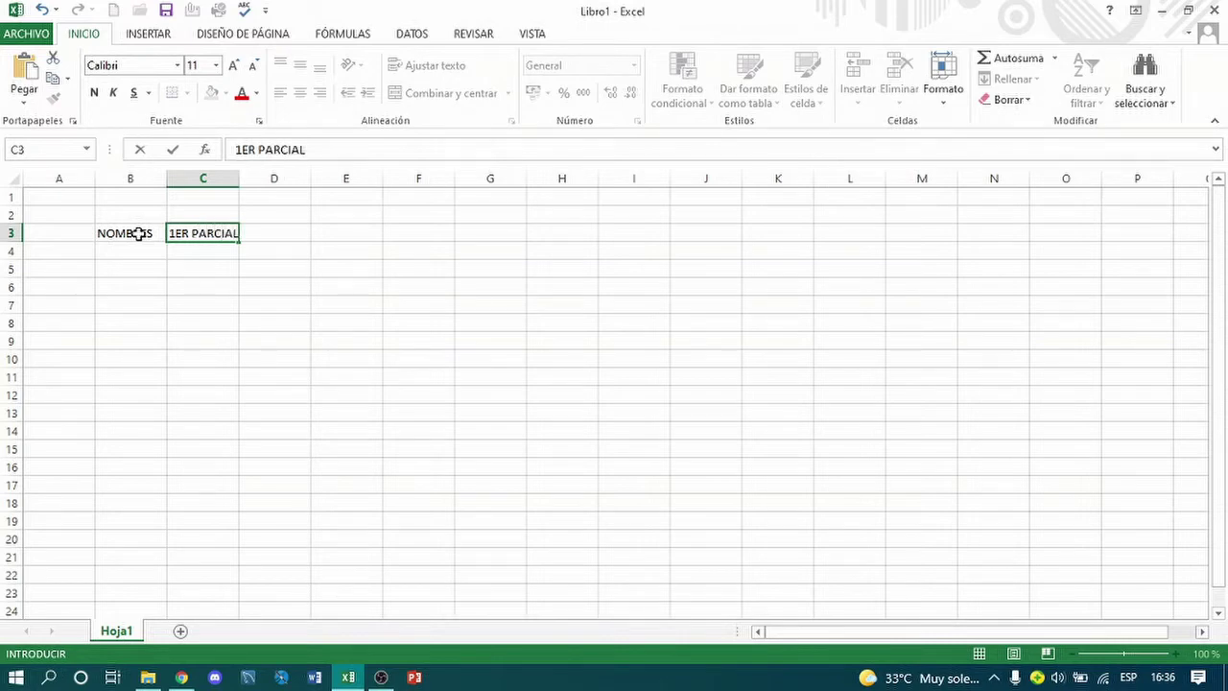
key(Tab)
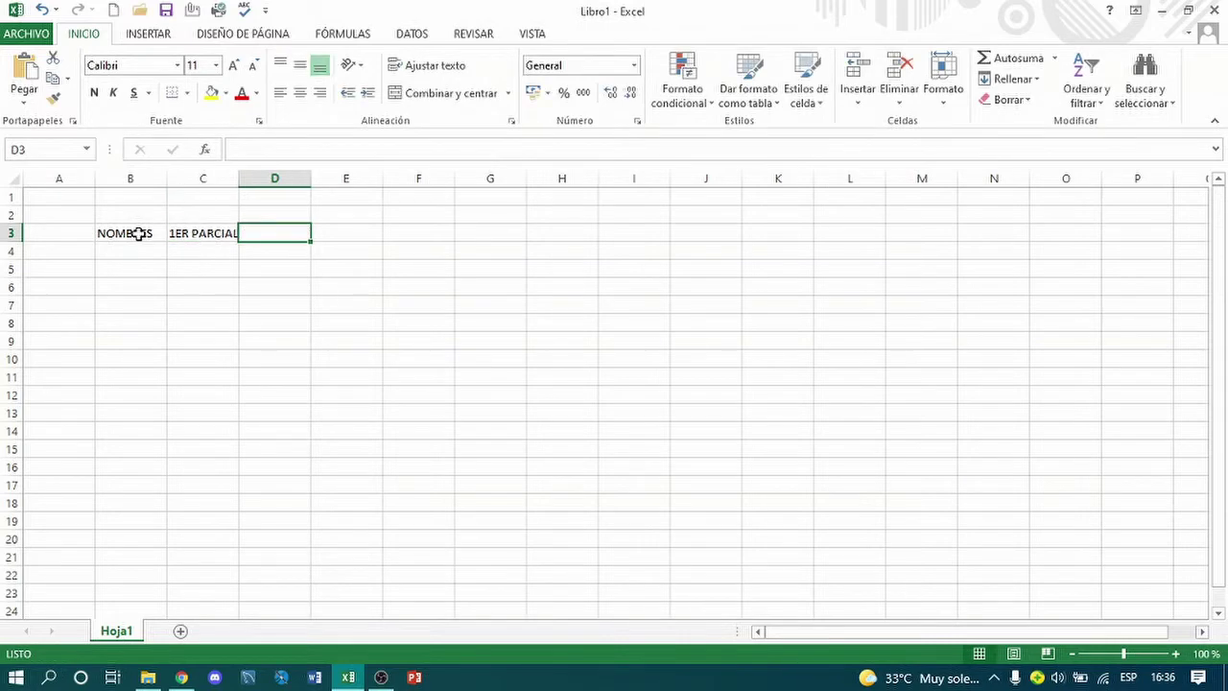
text(2DO)
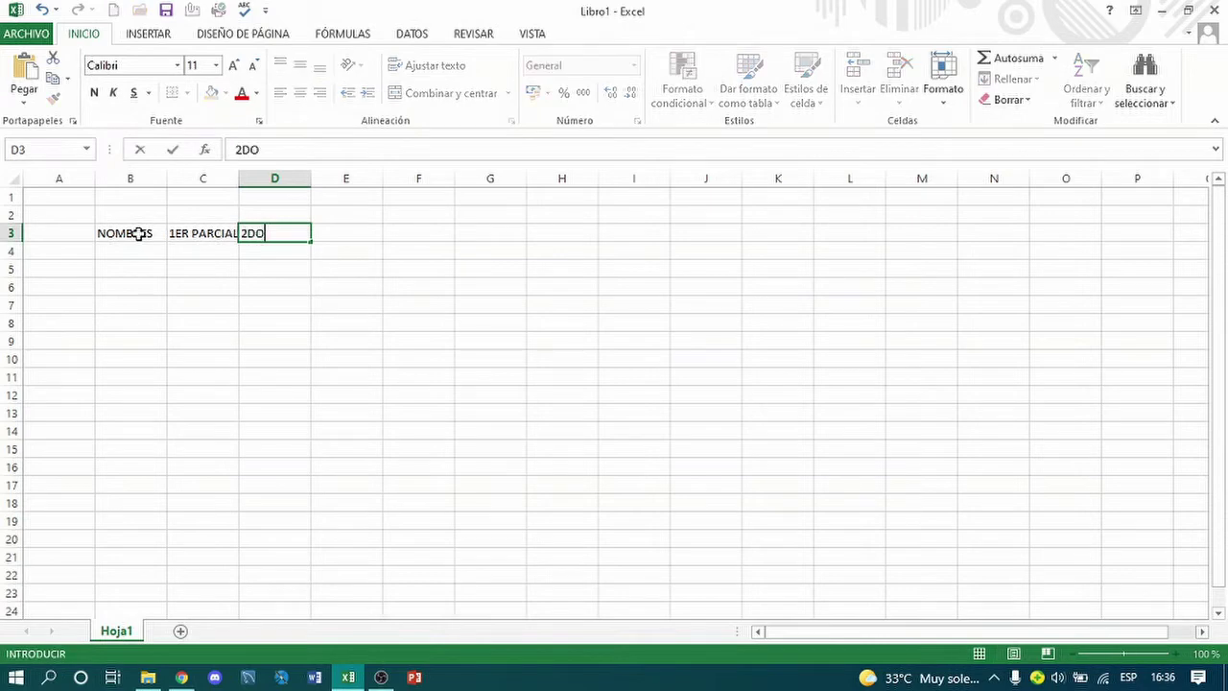
text( PARCIAL)
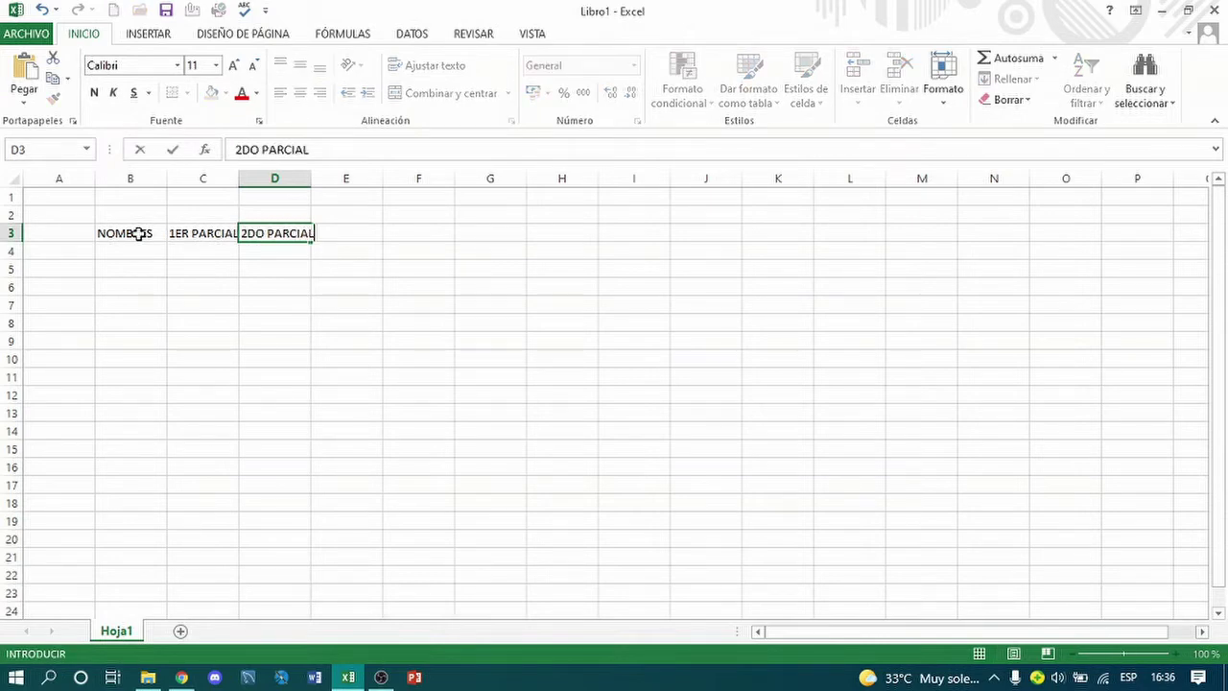
key(Tab)
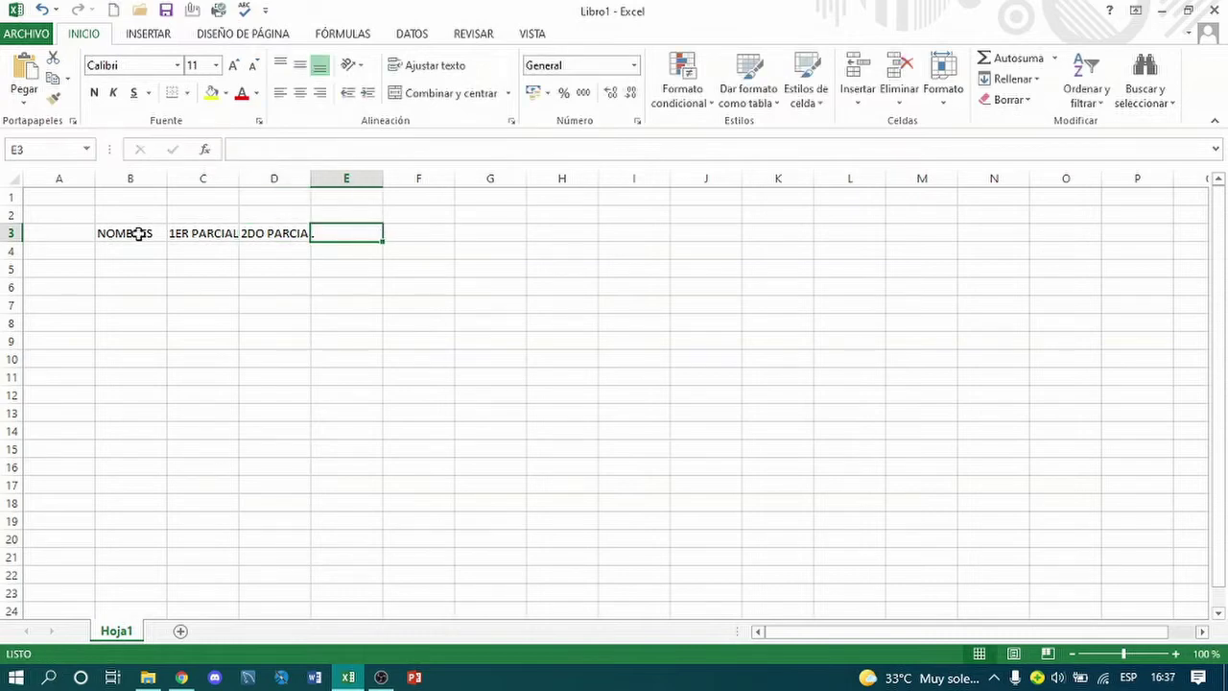
- Enter the headers SUMA PARCIALES, PROMEDIO and TOTAL 40% in cells E3 to G3
text(SUM)
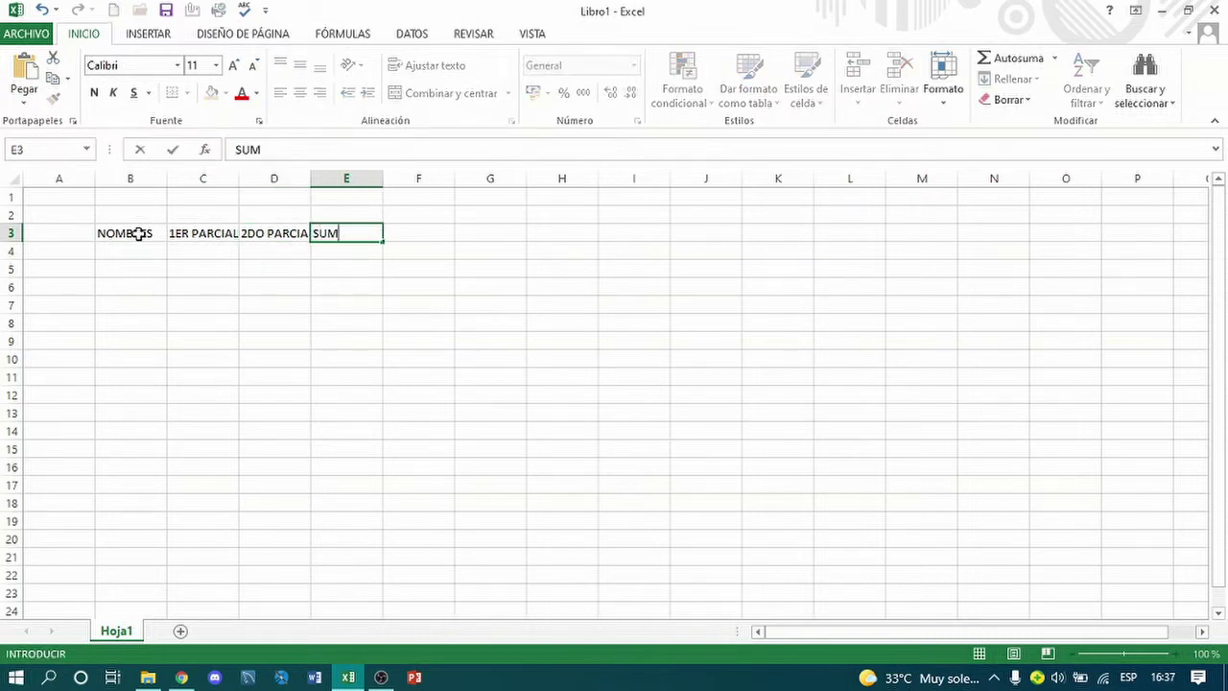
text(A PARCIALES)
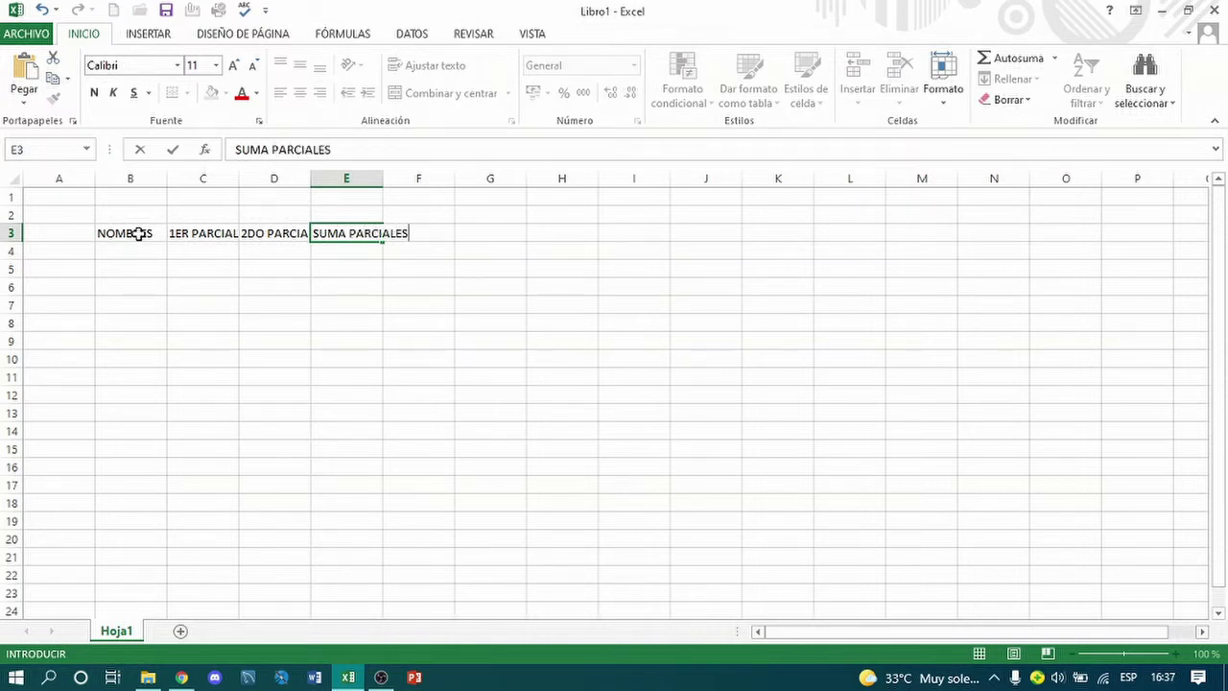
key(Tab)
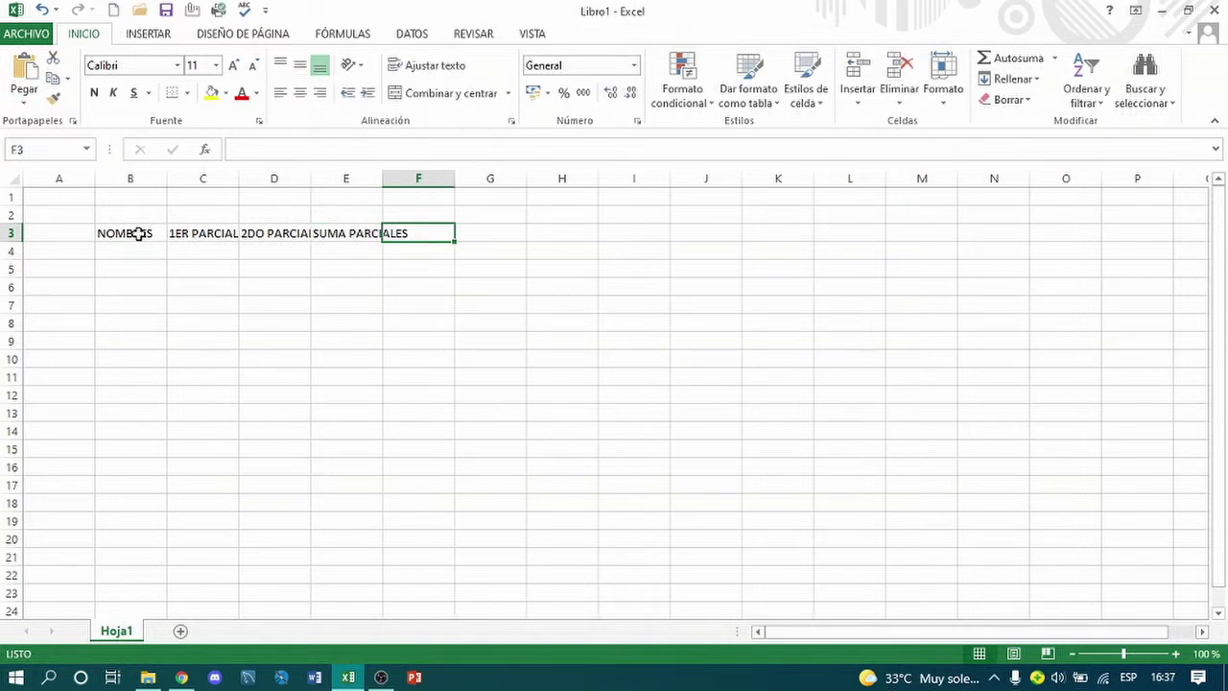
text(PR)
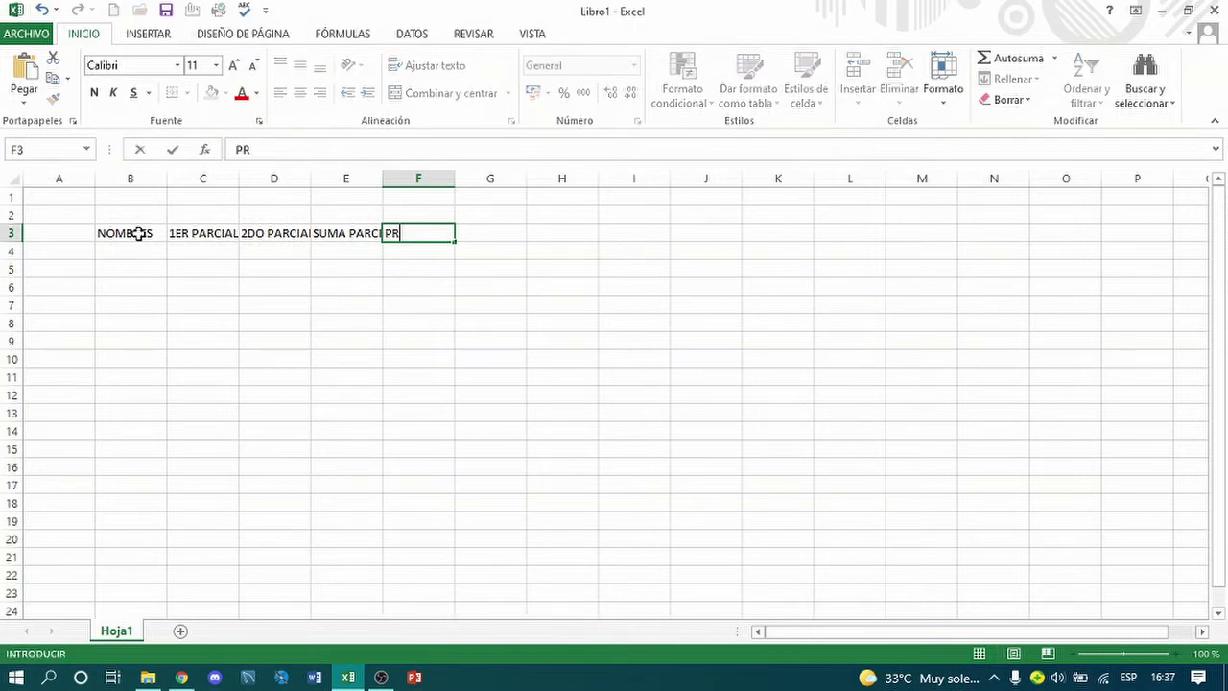
text(OMEDIO)
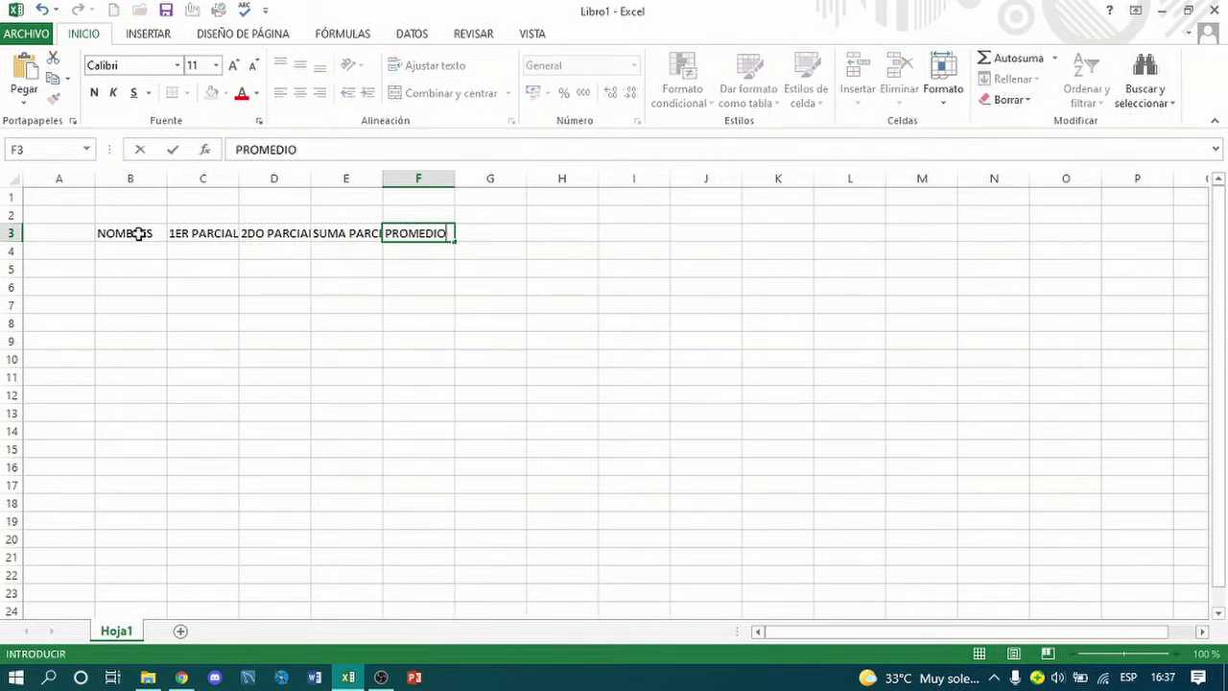
key(Tab)
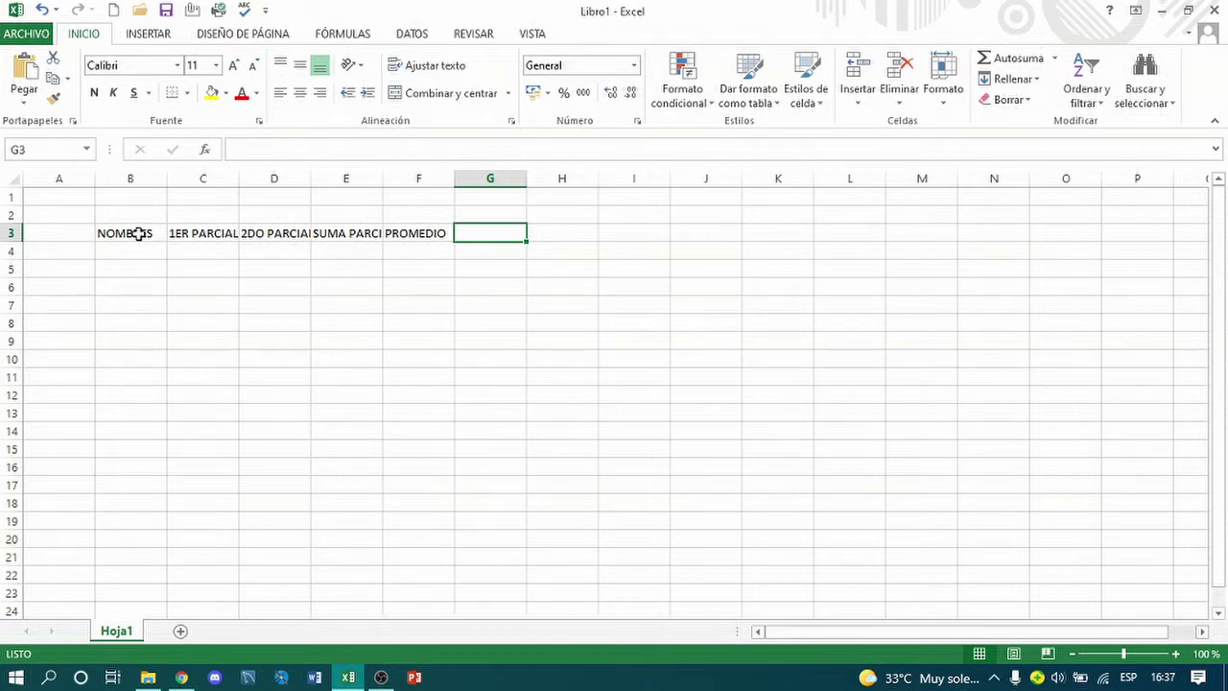
text(TO)
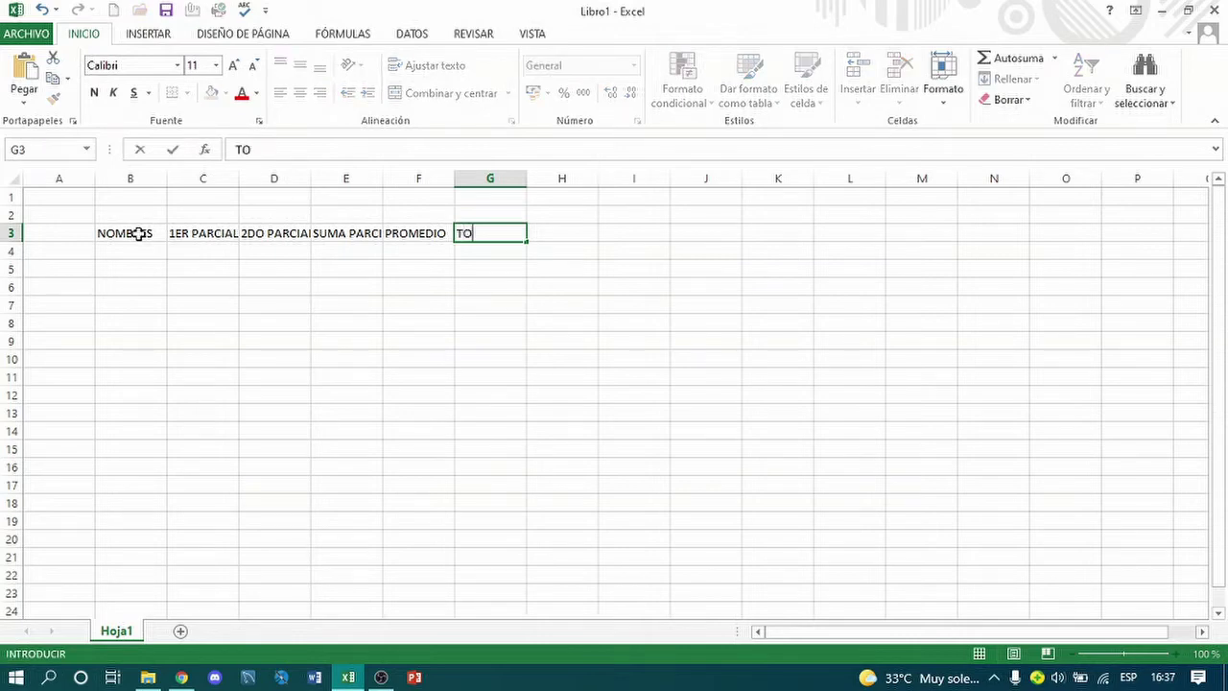
text(TAL 40%)
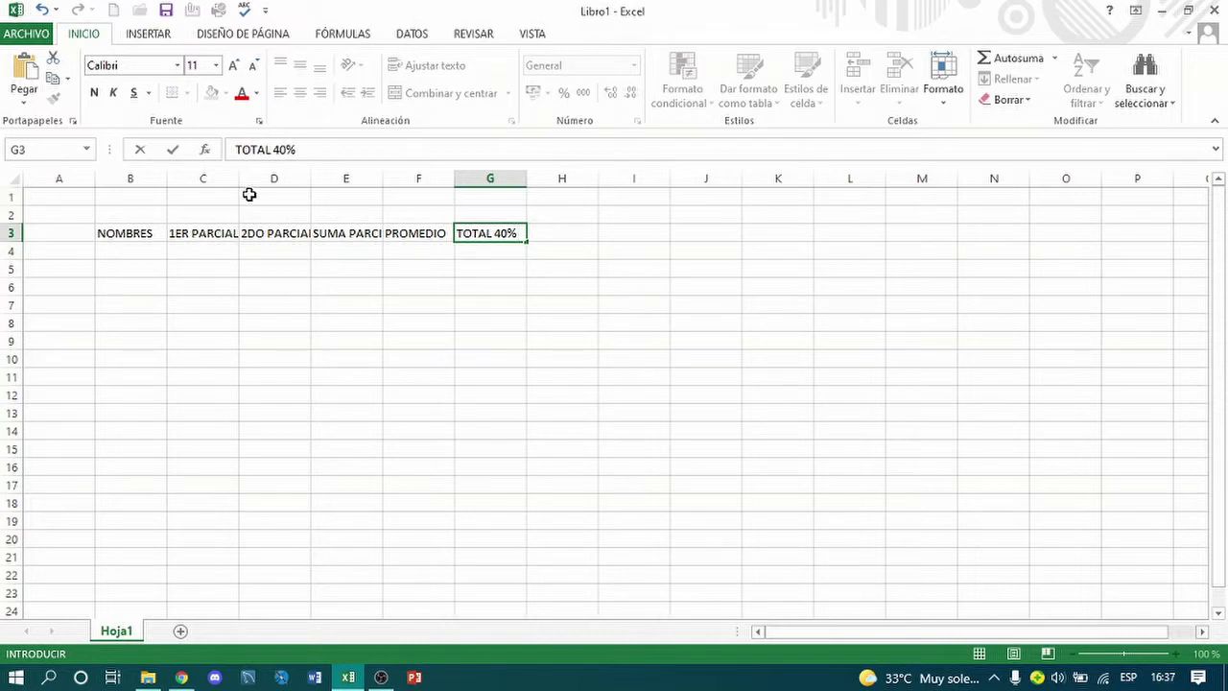
- Fit the widths of columns C through G to their header text
click(233, 177)
drag(234, 177, 275, 291)
click(294, 286)
drag(238, 179, 239, 179)
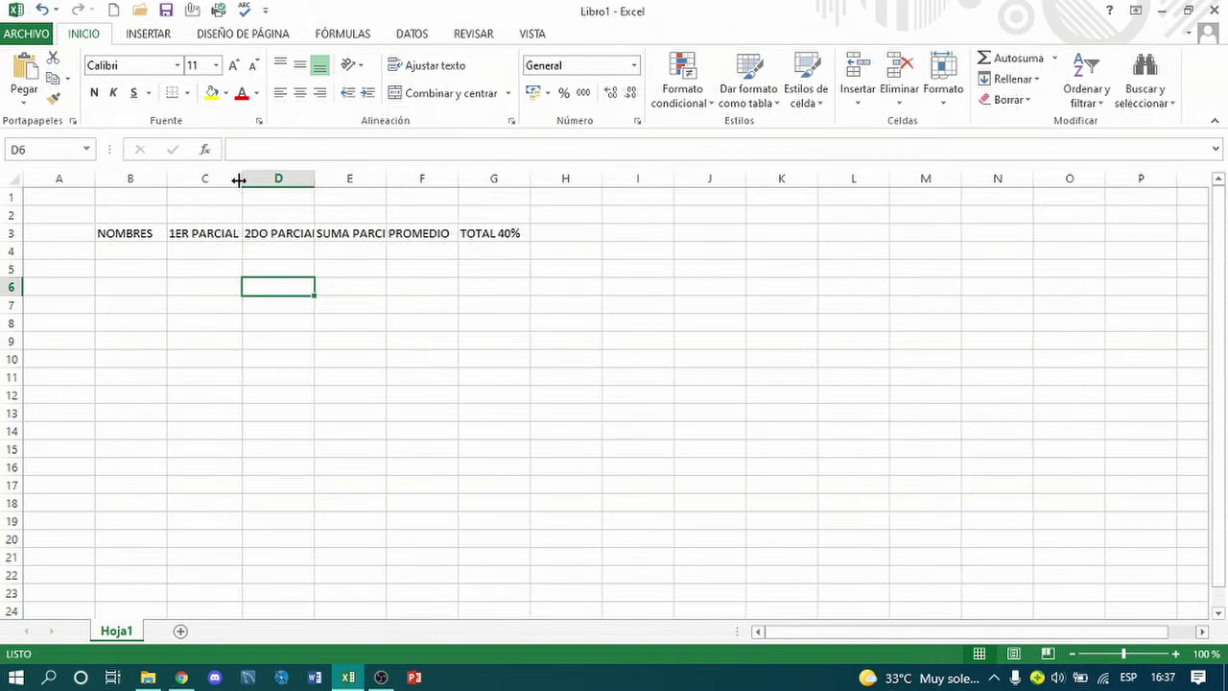
double_click(314, 179)
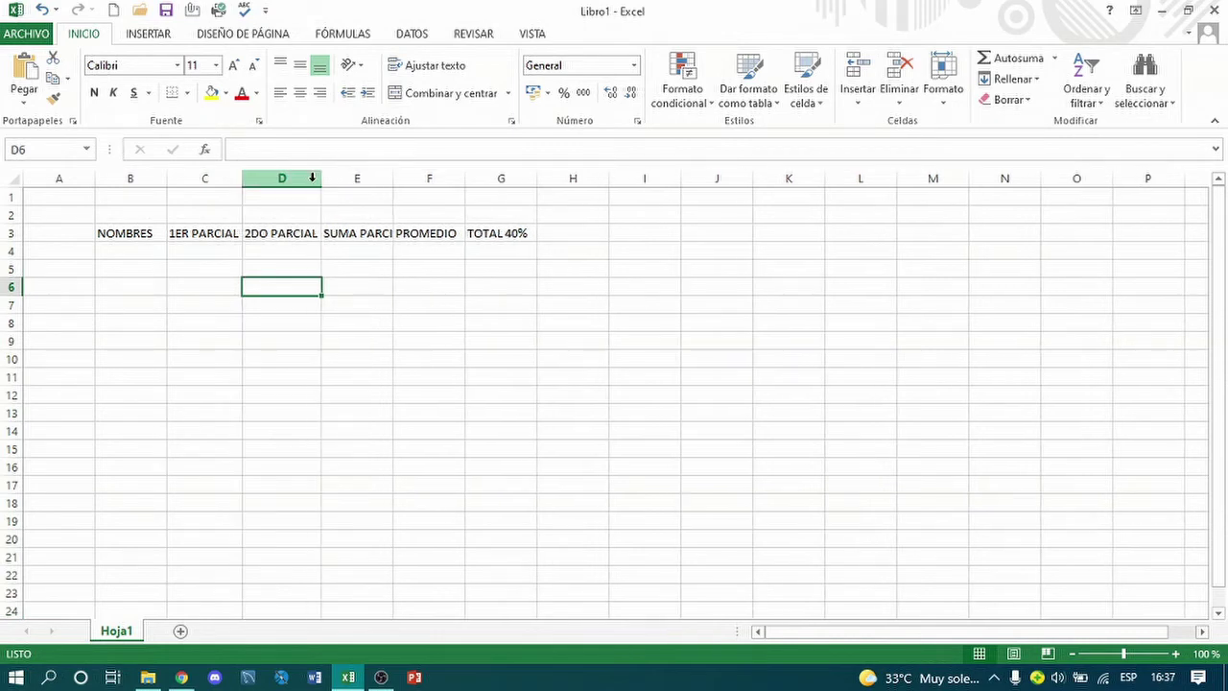
double_click(392, 179)
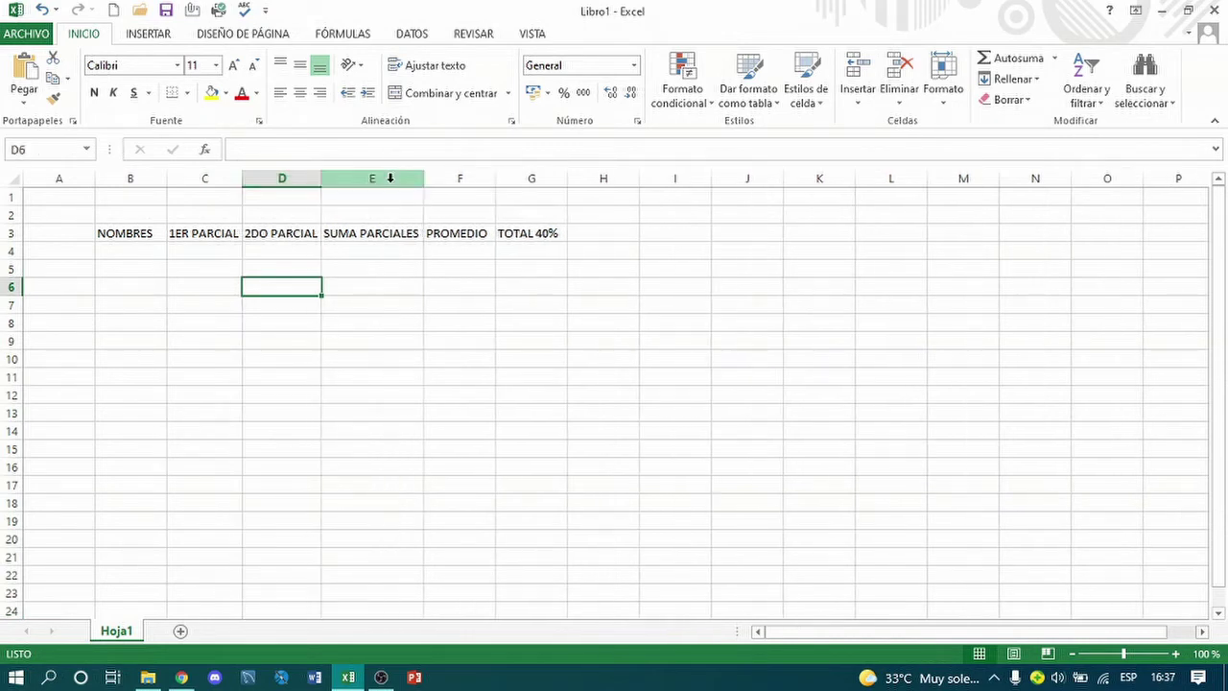
double_click(495, 179)
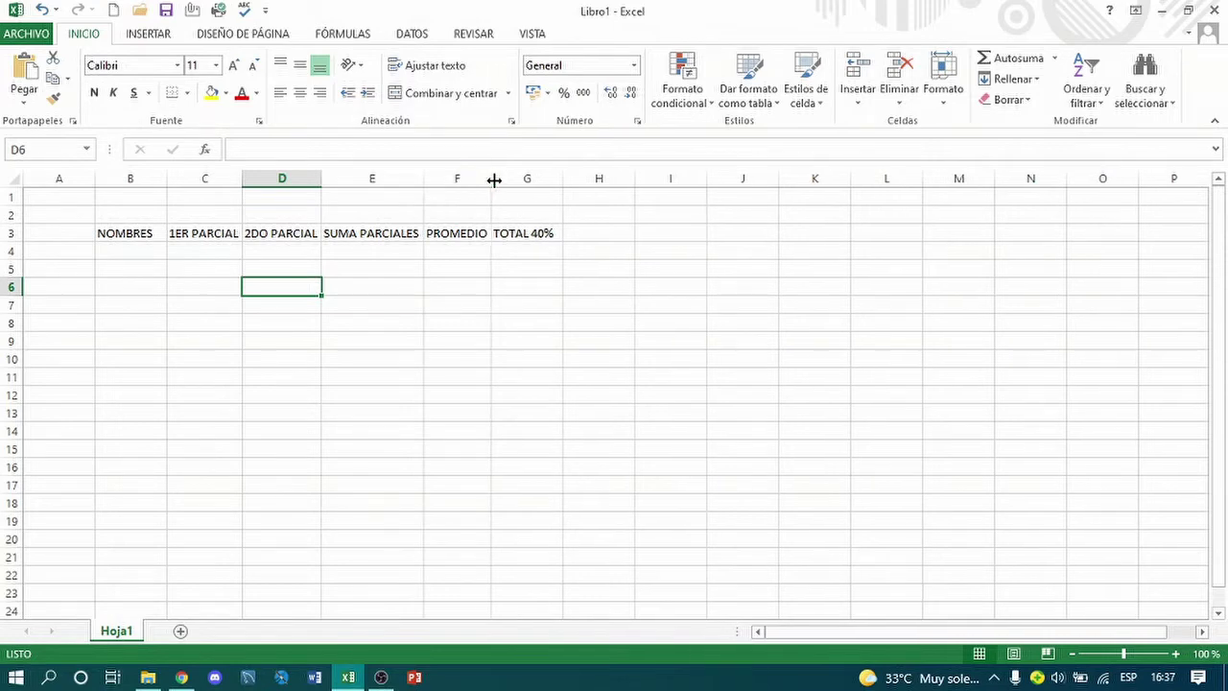
double_click(562, 179)
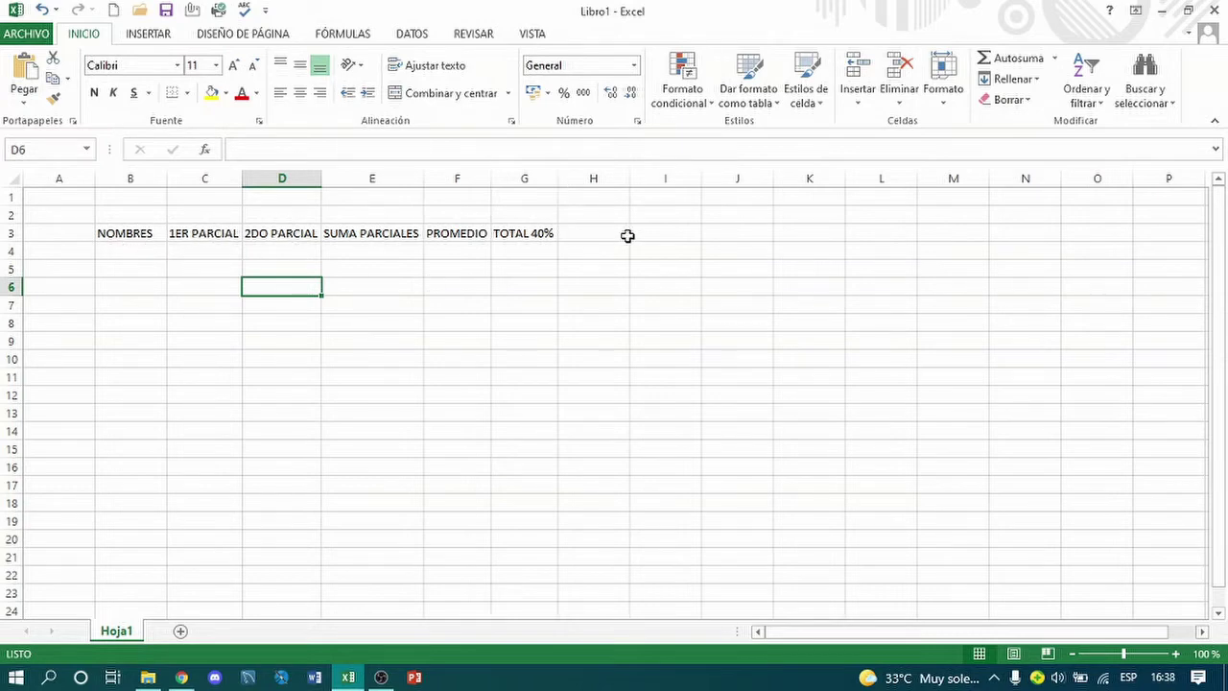
- Add the headers EX FINAL in cell H3 and TOTAL 60% in cell I3
click(596, 236)
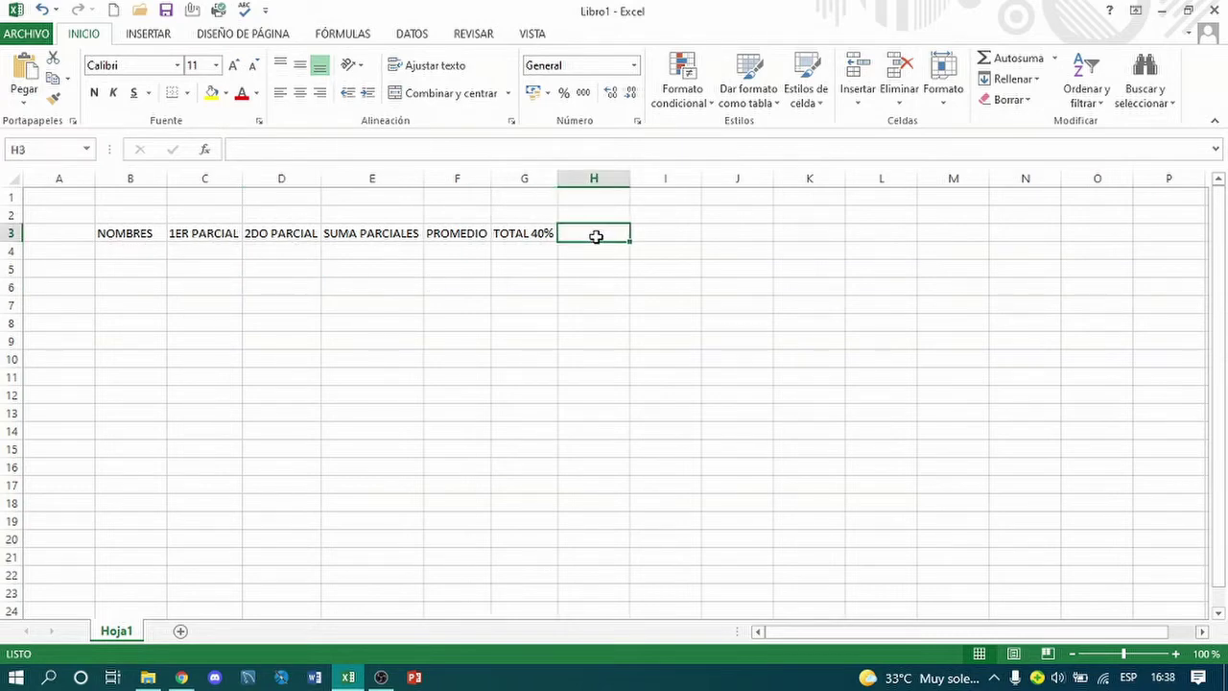
text(EX)
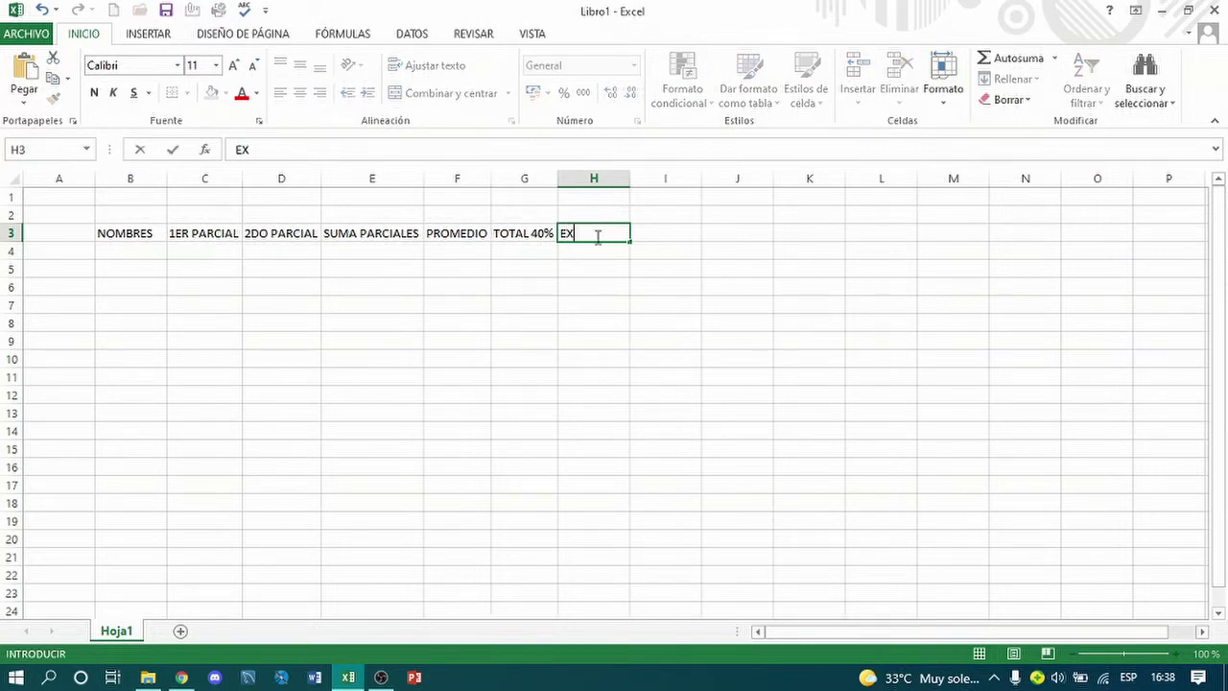
text( FINAL)
key(Tab)
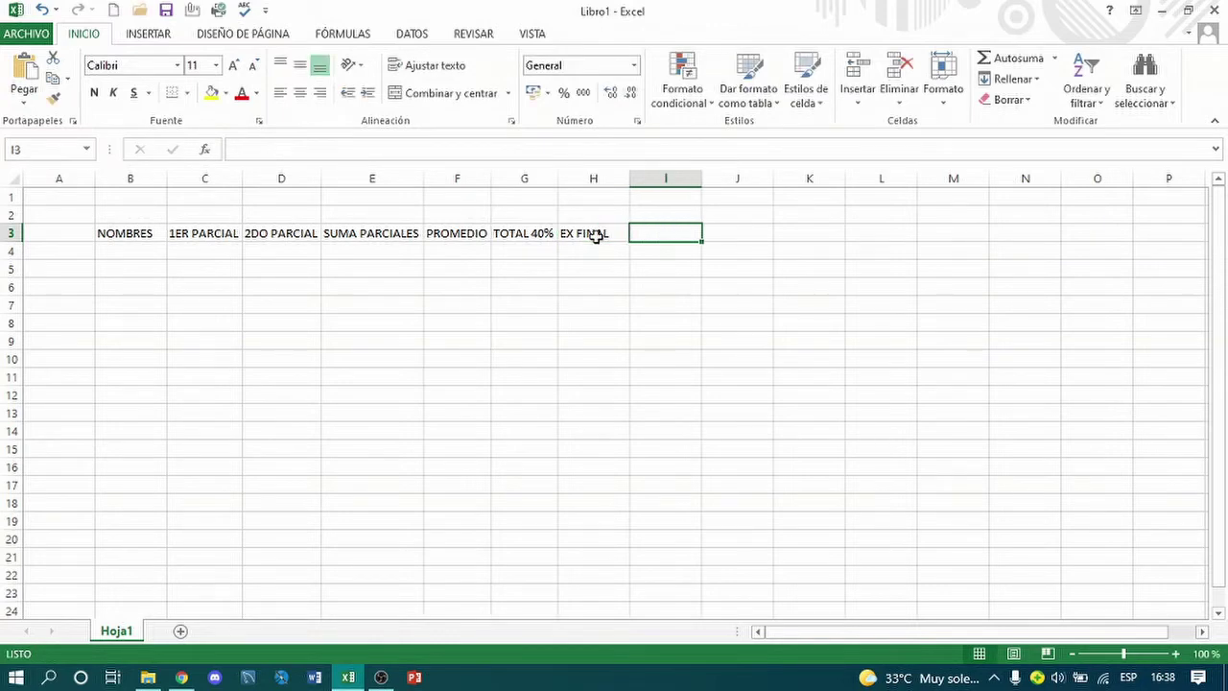
text(TOT)
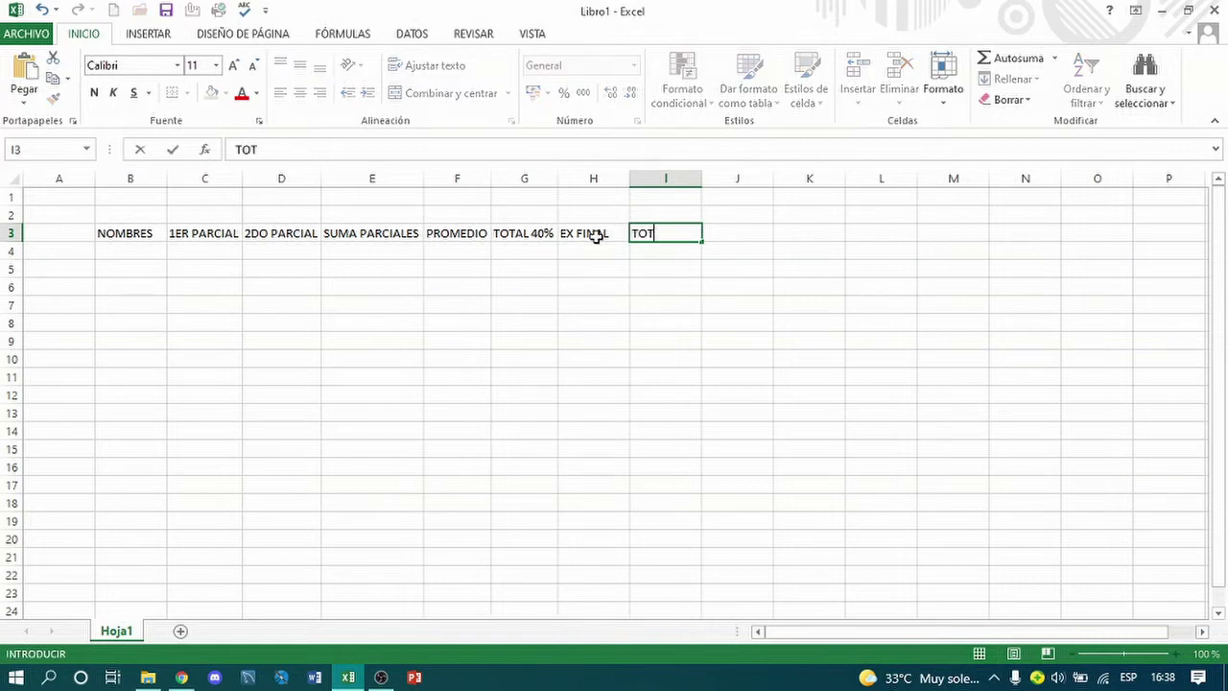
text(AL 60%)
key(Tab)
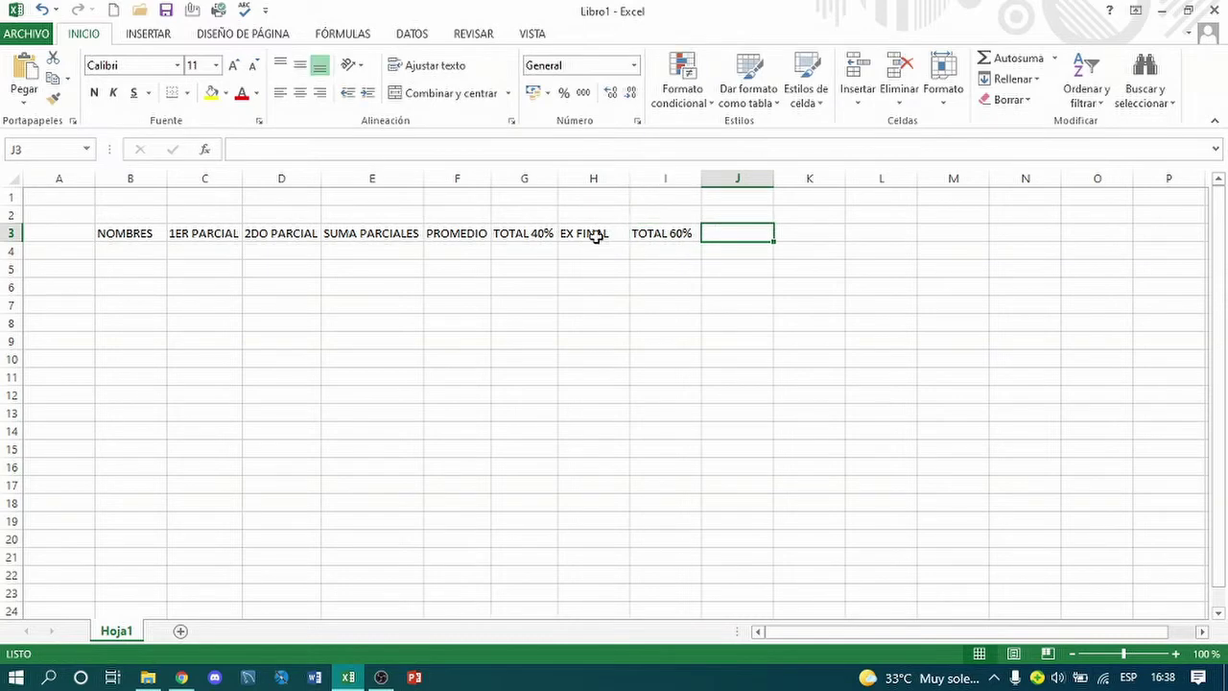
- Add the headers PUNTAJE OBTENIDO in cell J3 and CALIFICACION in cell K3
text(PUNTAJE OBTENIDO)
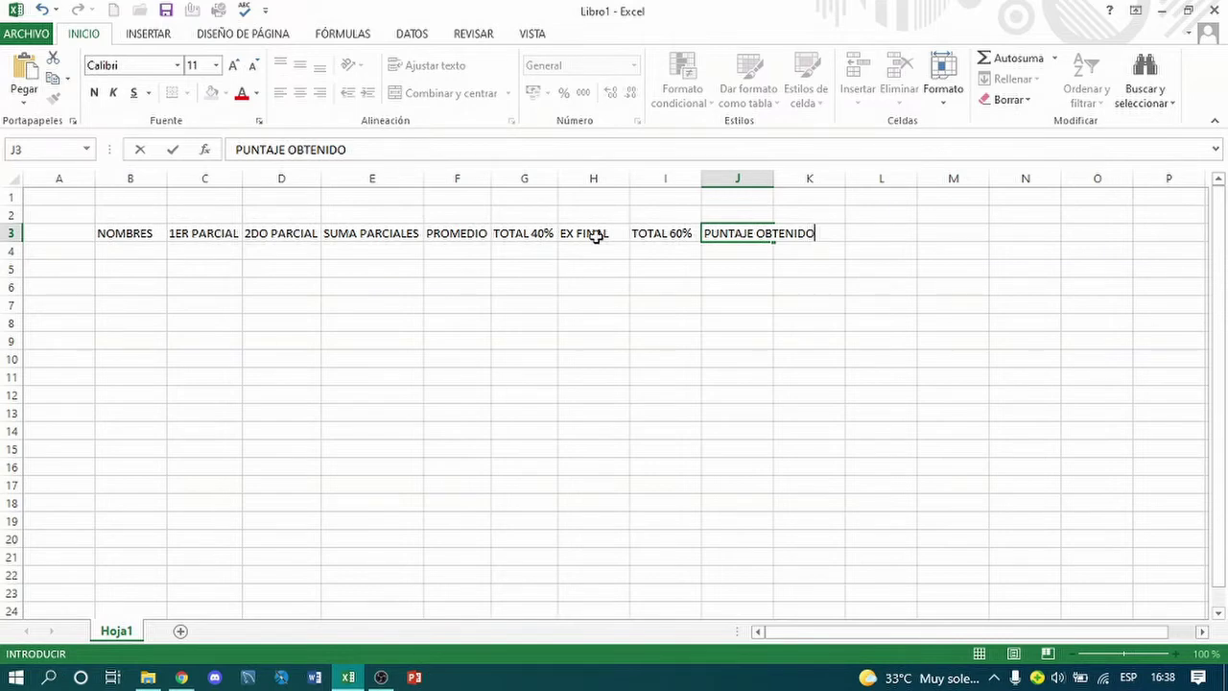
key(Tab)
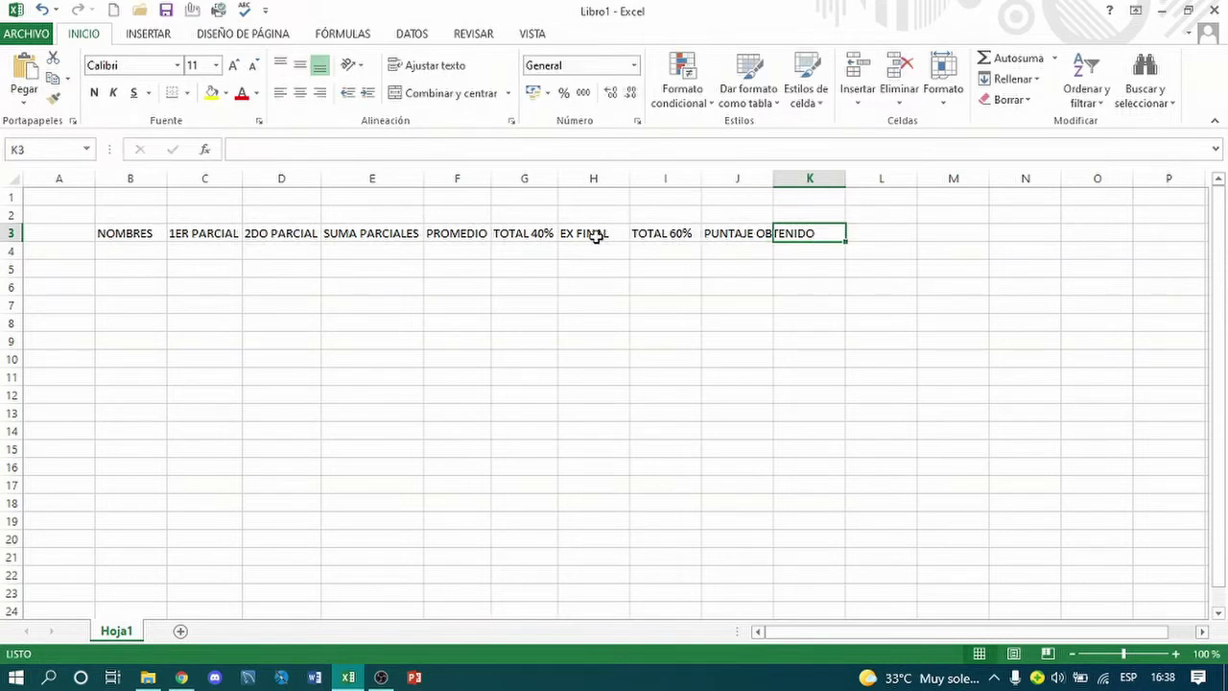
text(CALIFICACION)
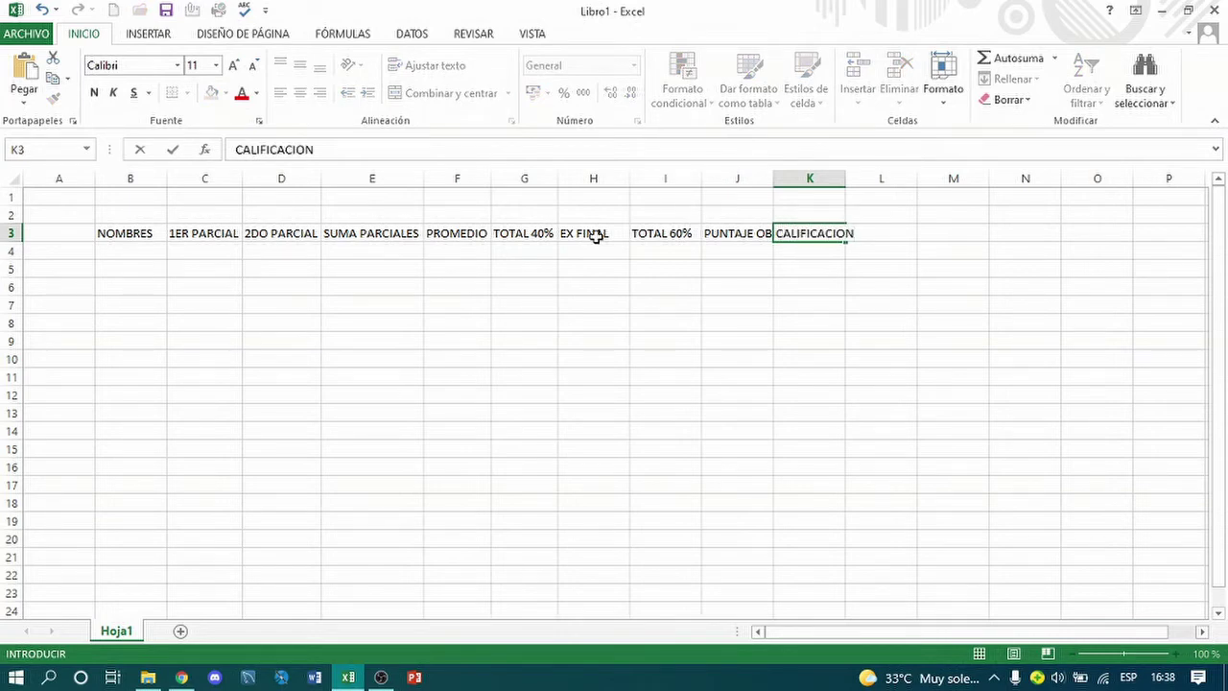
key(Return)
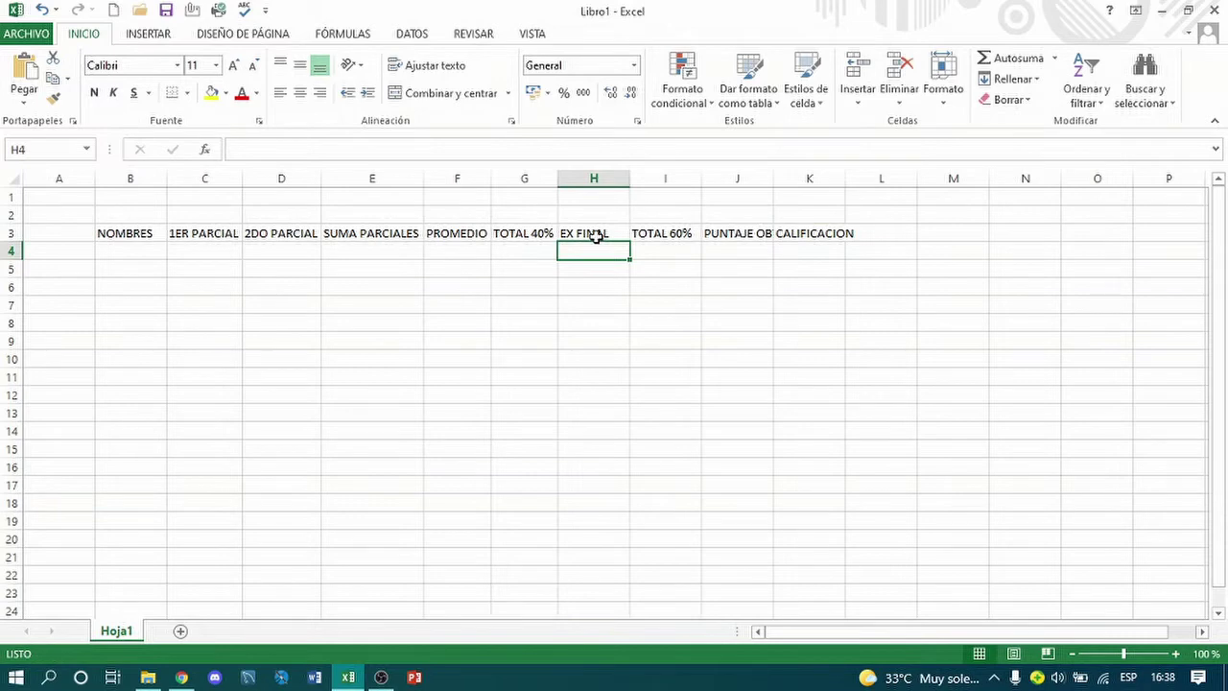
- Widen columns J and K to fit their PUNTAJE OBTENIDO and CALIFICACION headers
double_click(774, 183)
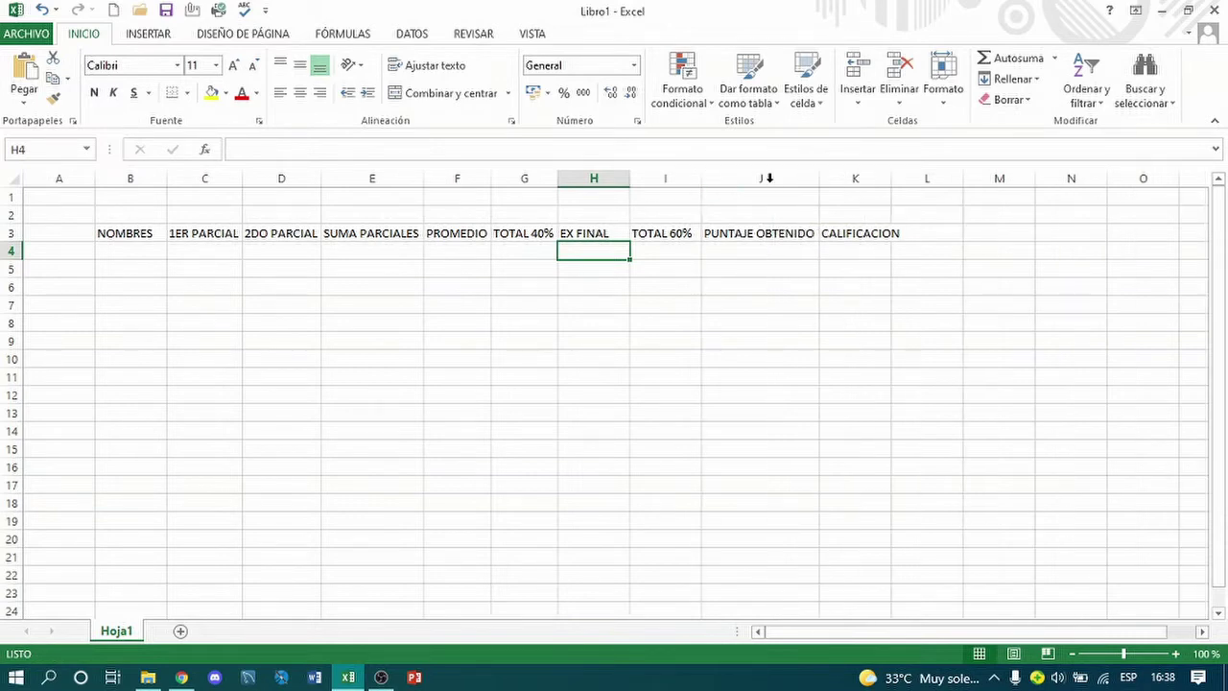
drag(890, 178, 904, 179)
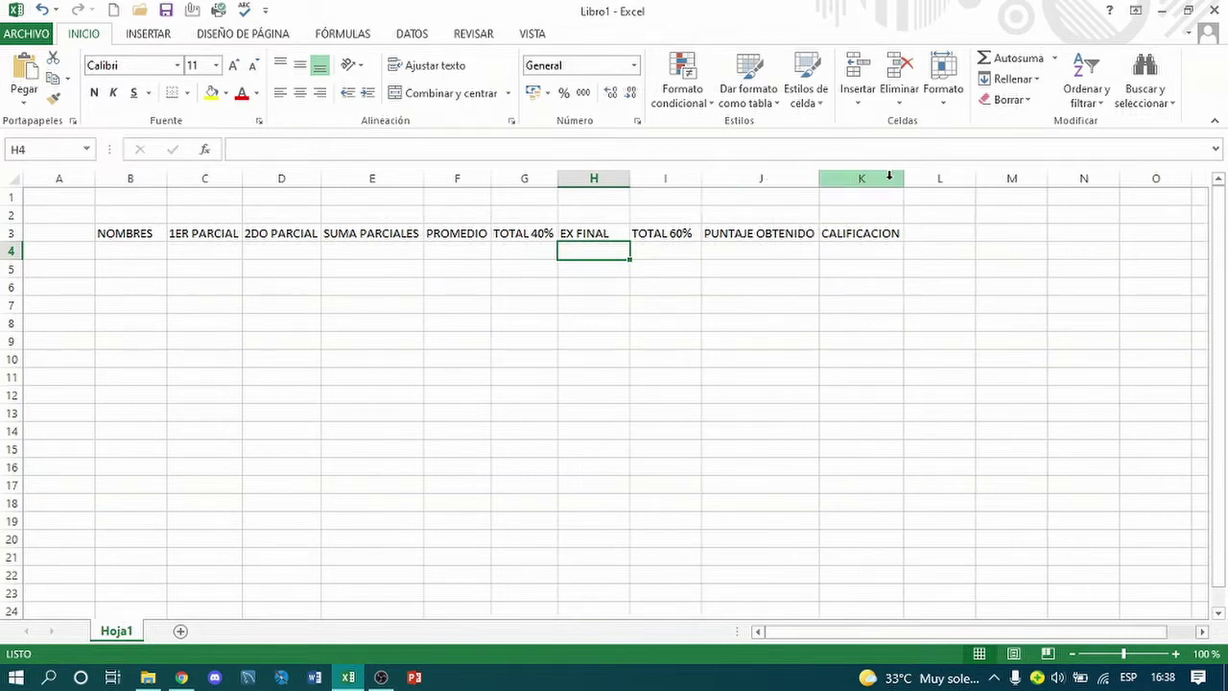
- Fill cells B4 to B14 under NOMBRES with eleven students' first names, one per row
click(121, 248)
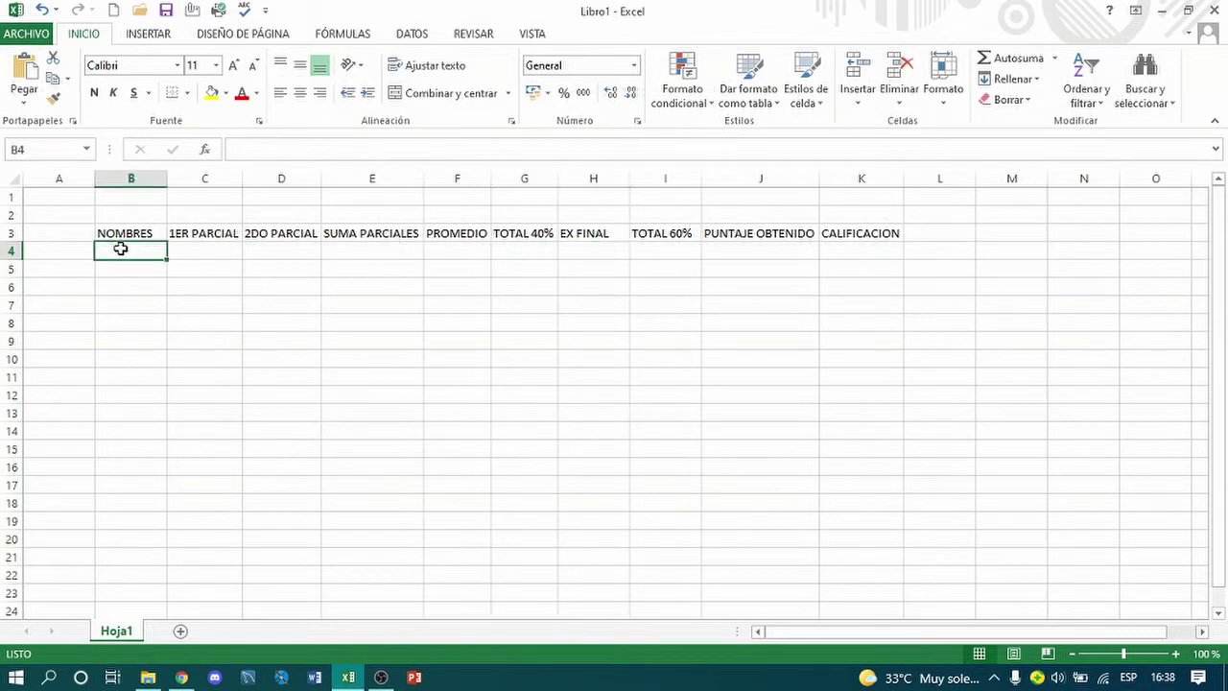
text(JUAN)
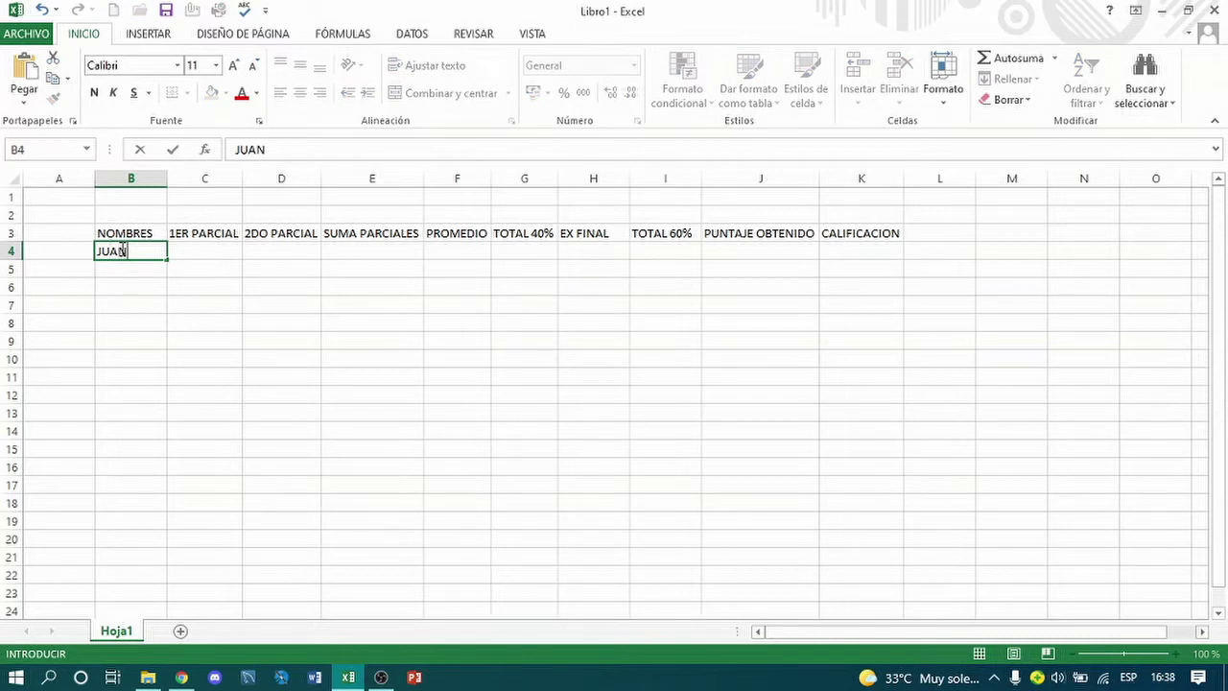
key(Return)
text(CARLOS)
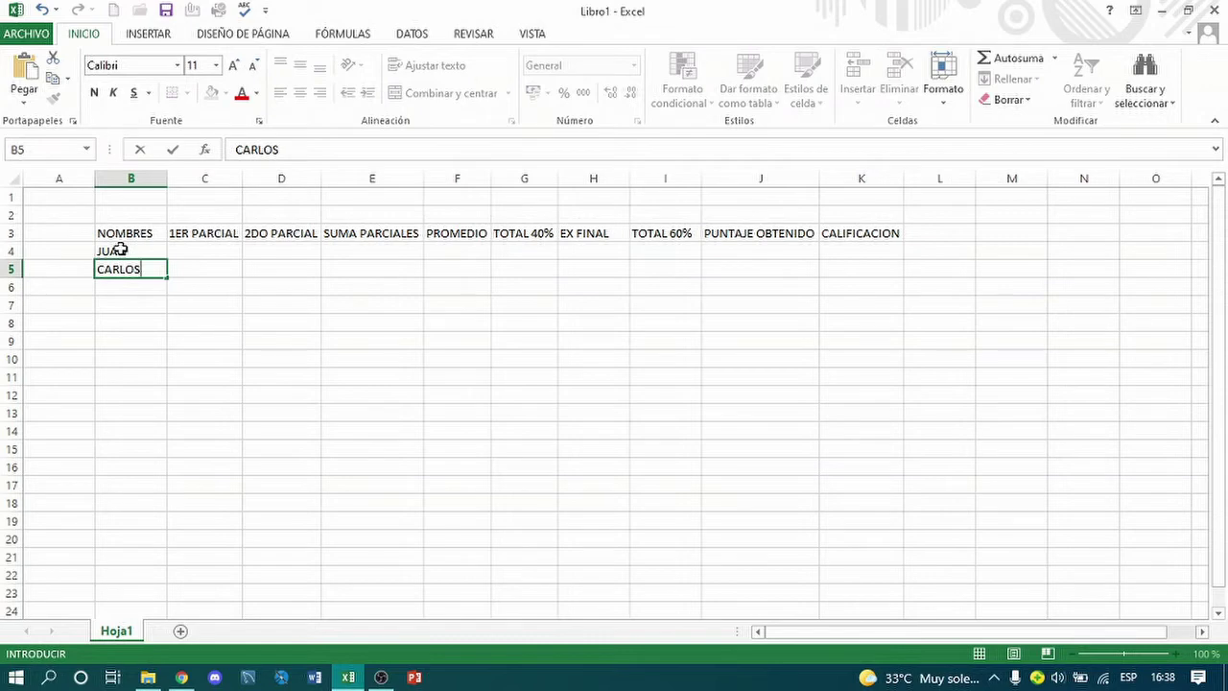
key(Return)
text(PEDRO)
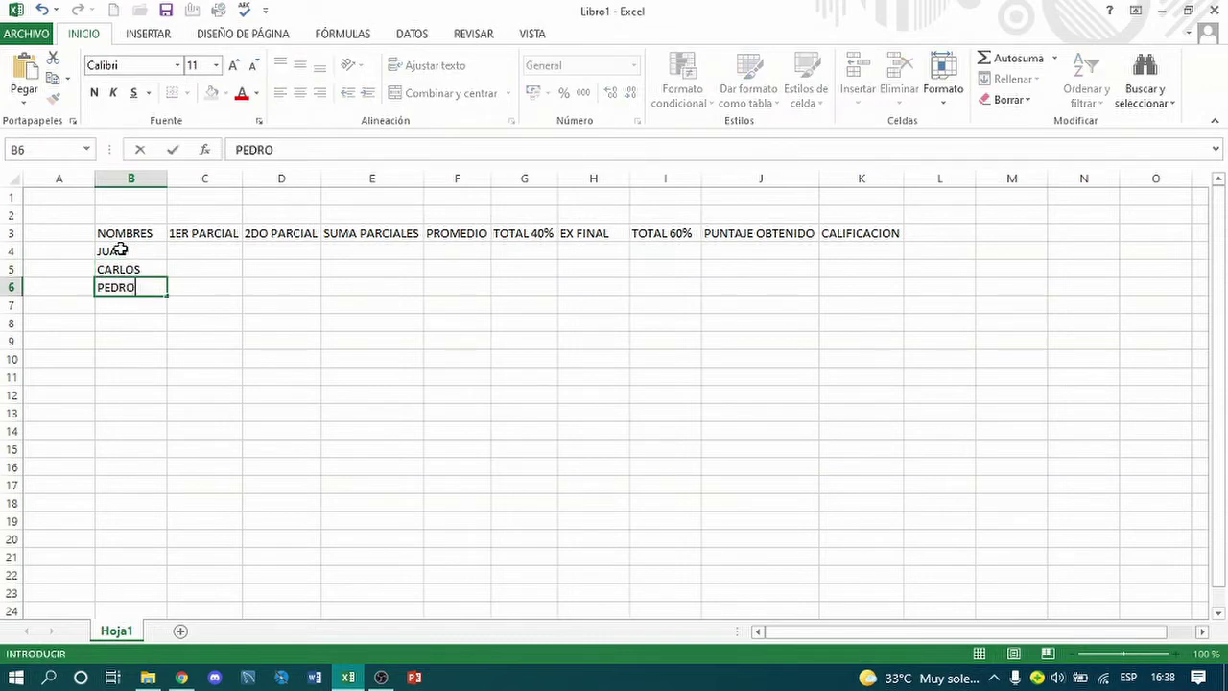
key(Return)
text(MARIA)
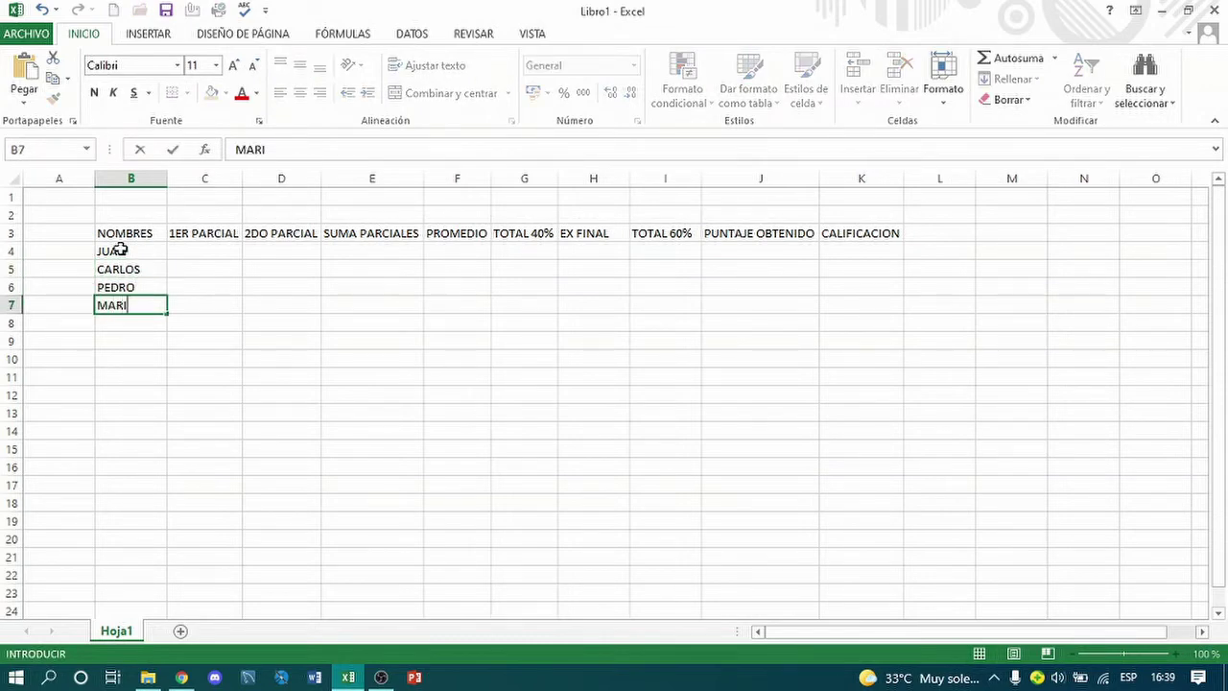
key(Return)
text(SOFIA)
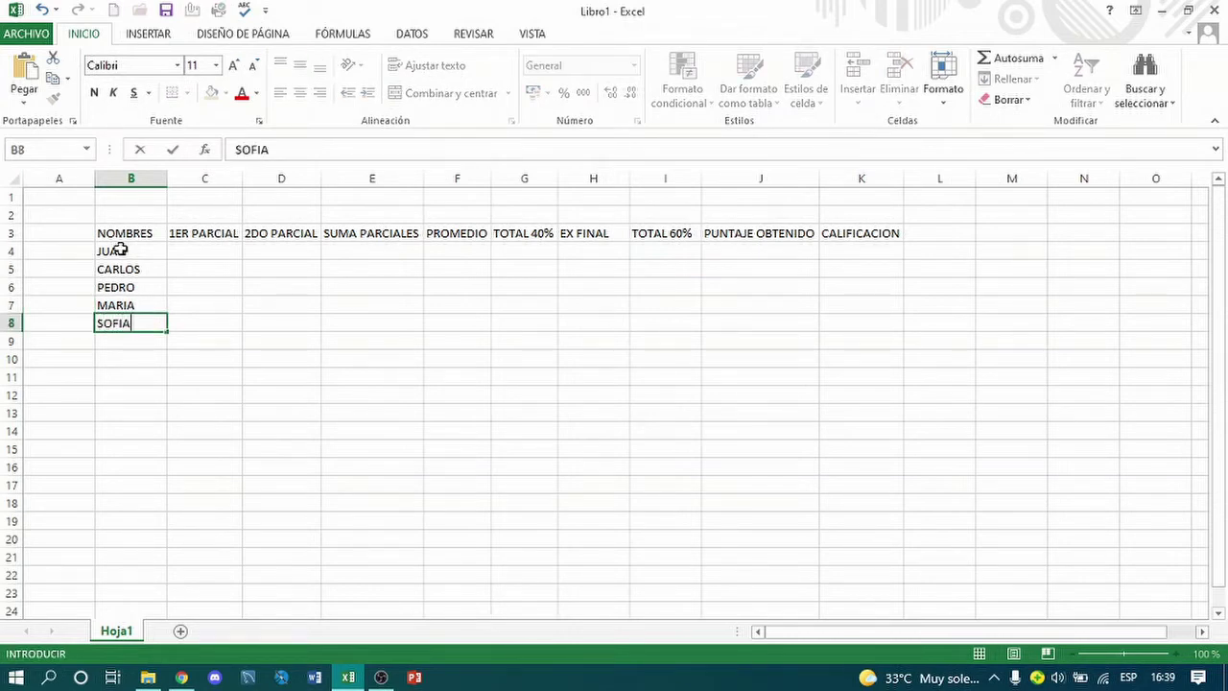
key(Return)
text(LO)
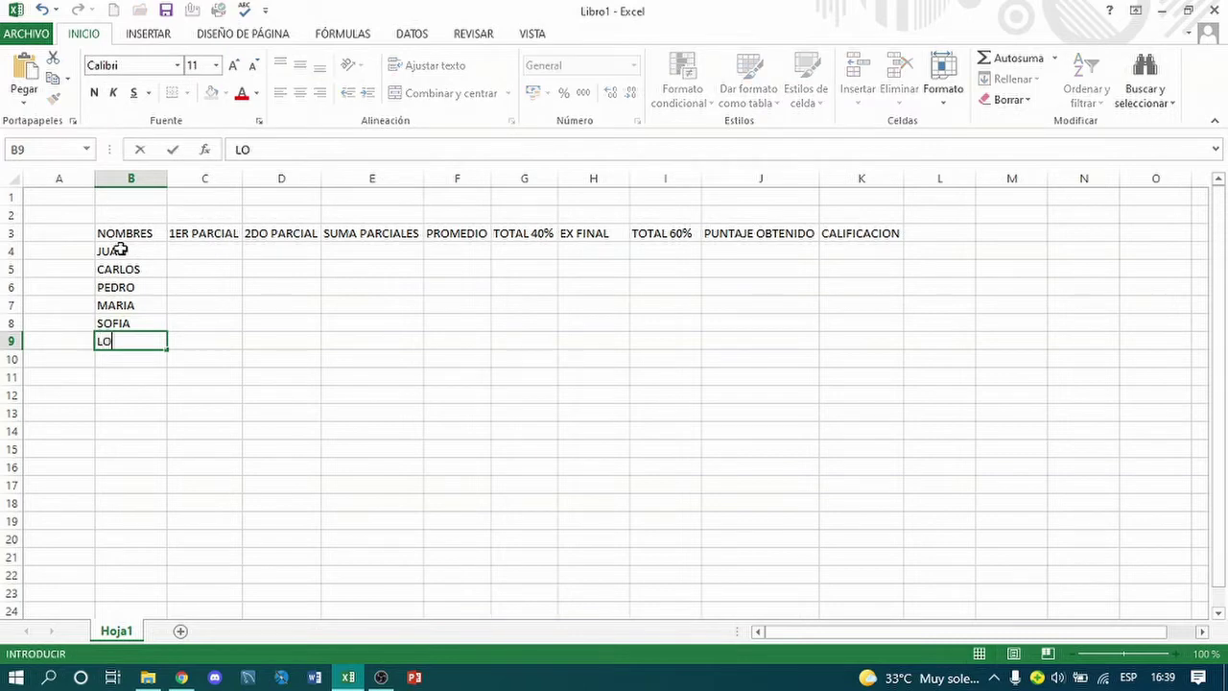
text(URDES)
key(Return)
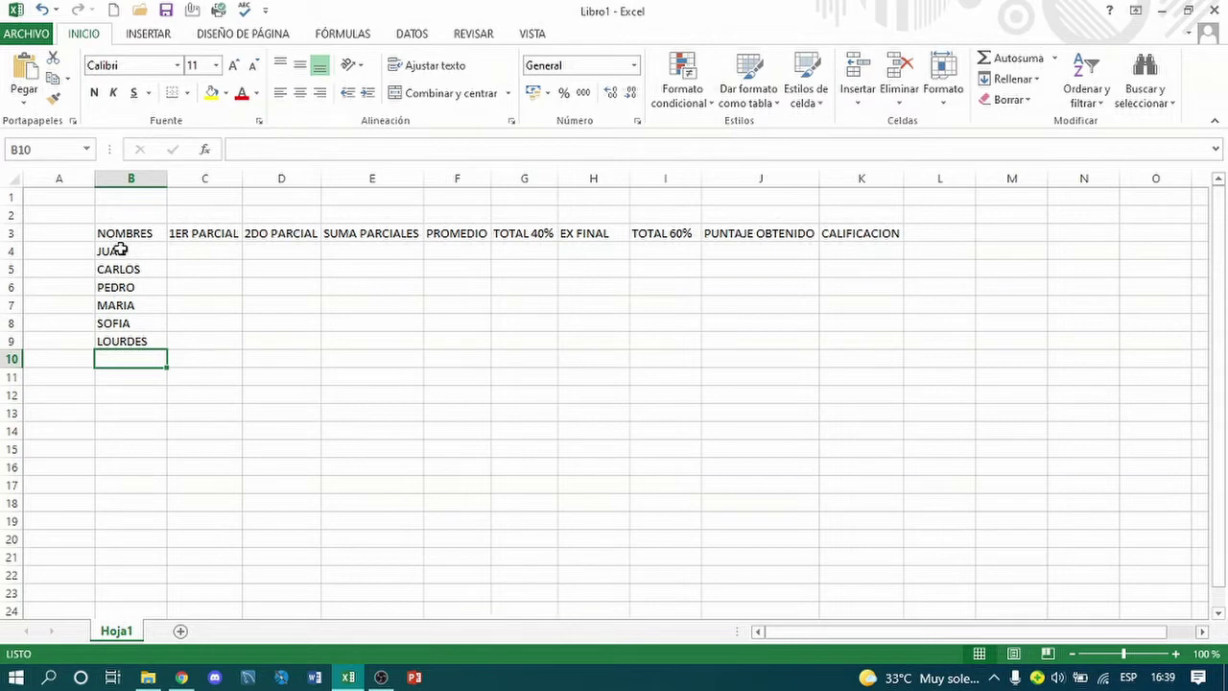
text(MARCOS)
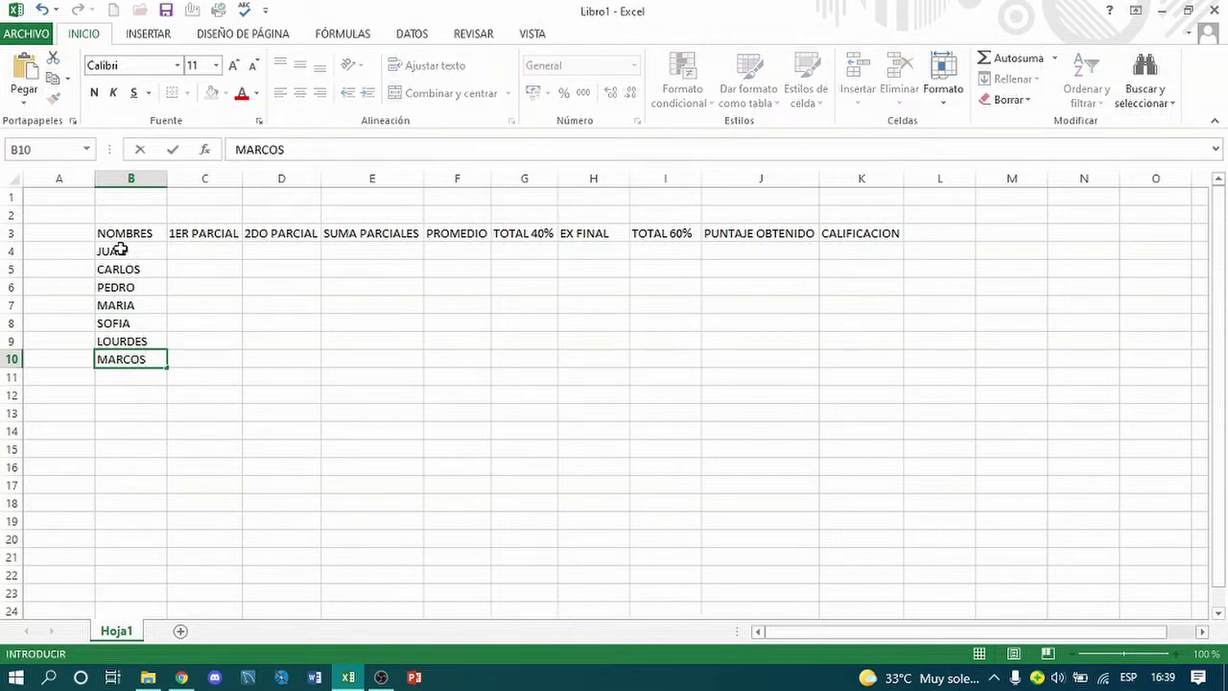
key(Return)
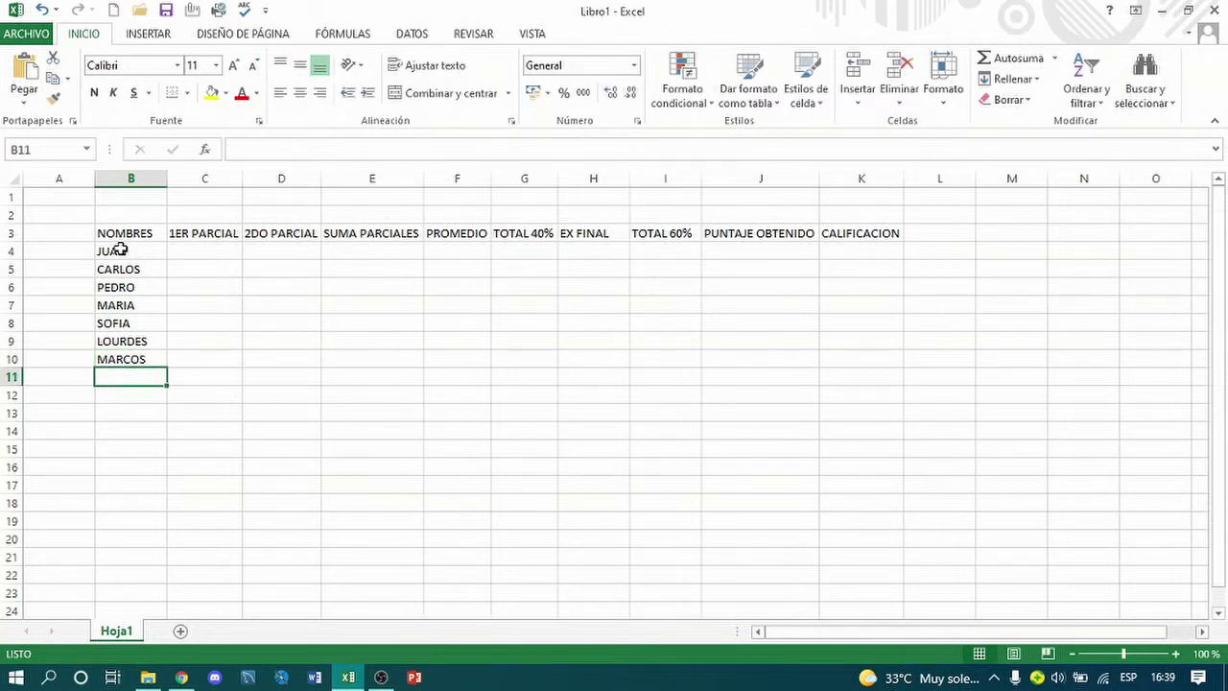
text(FRANCISCO)
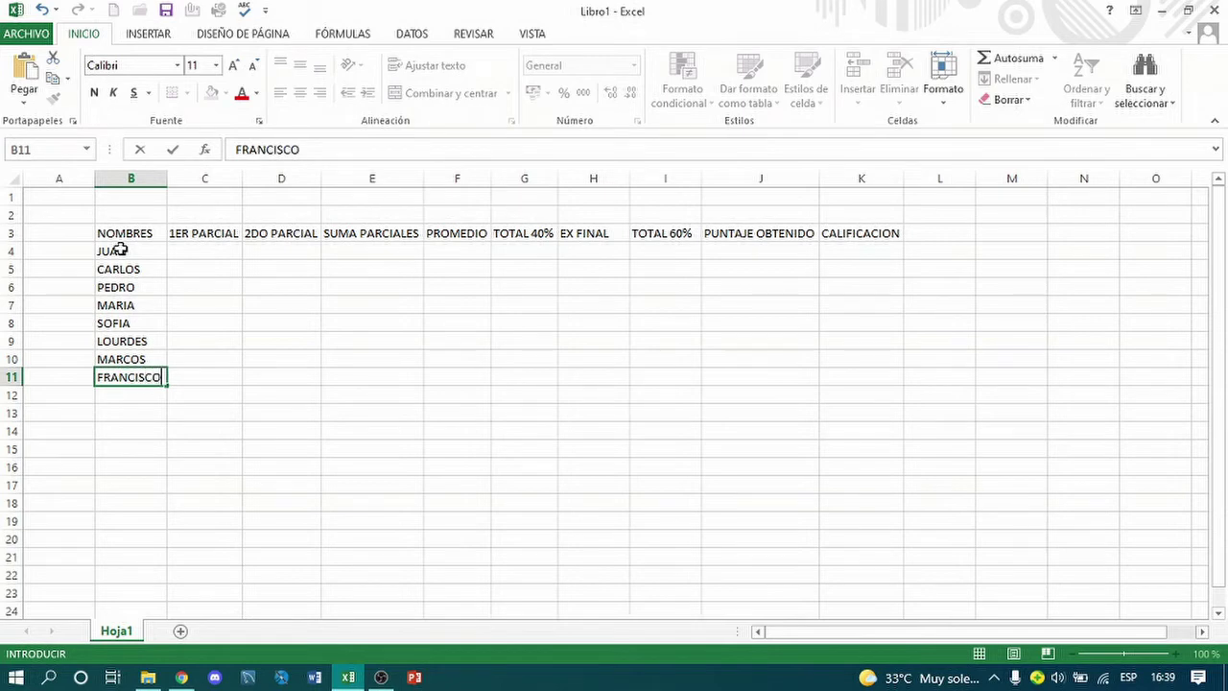
key(Return)
text(DANIEL)
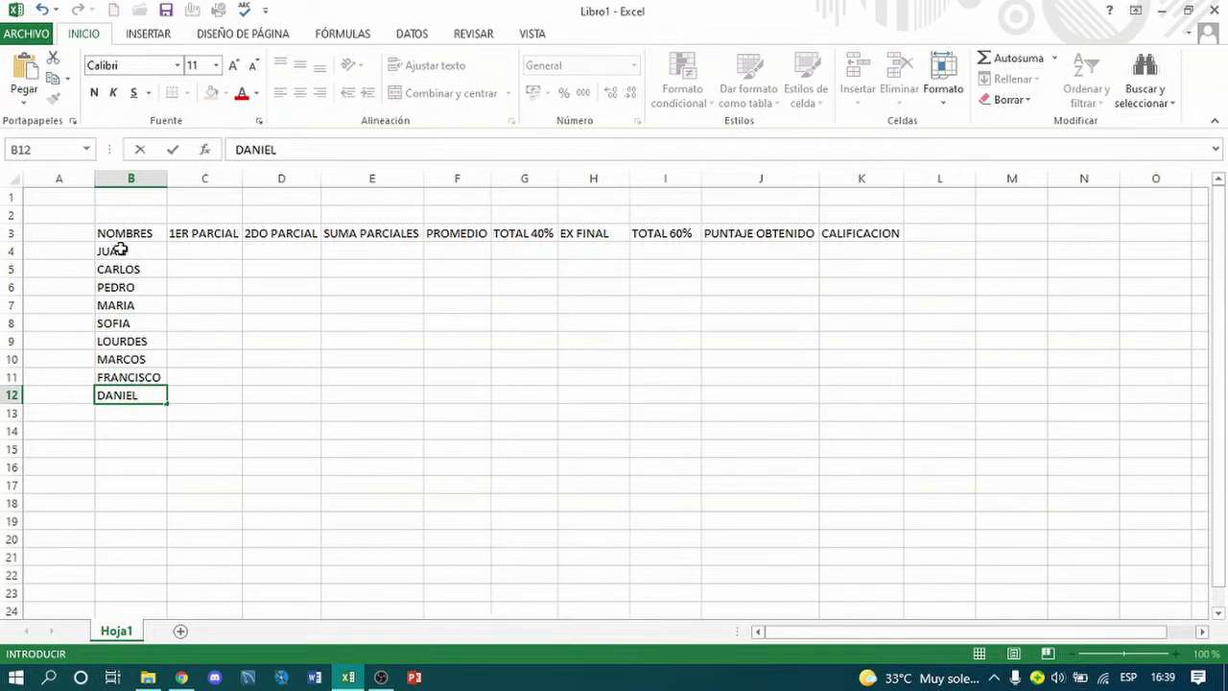
key(Return)
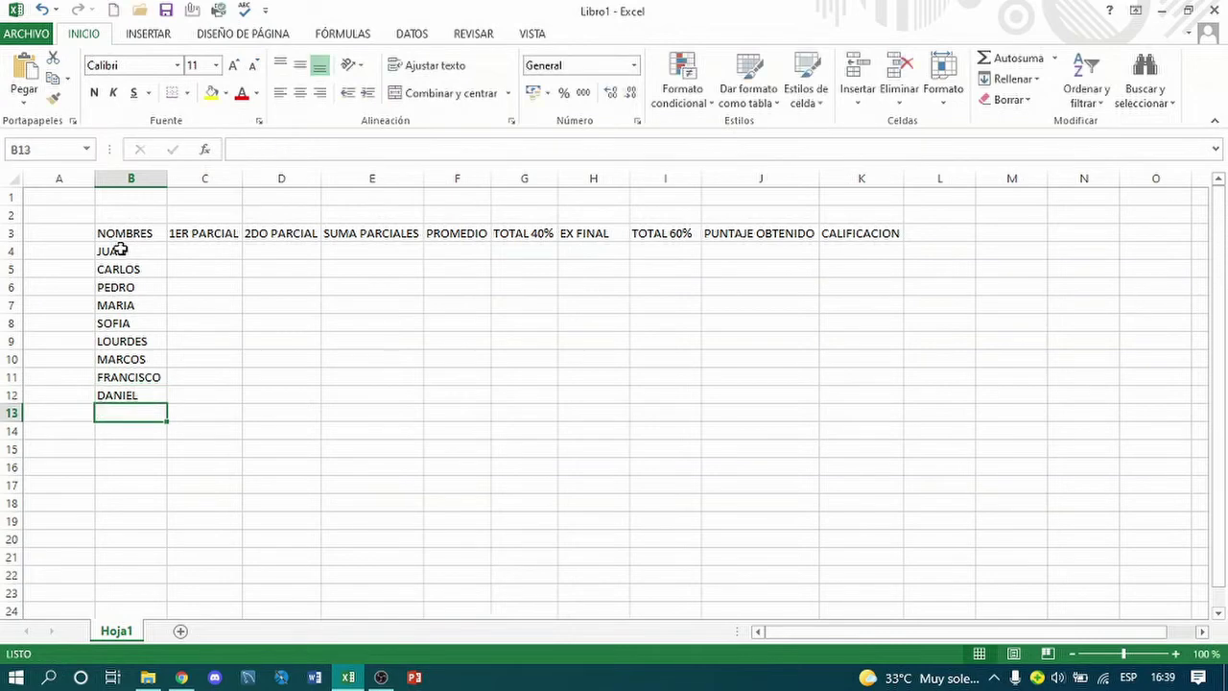
text(MARA)
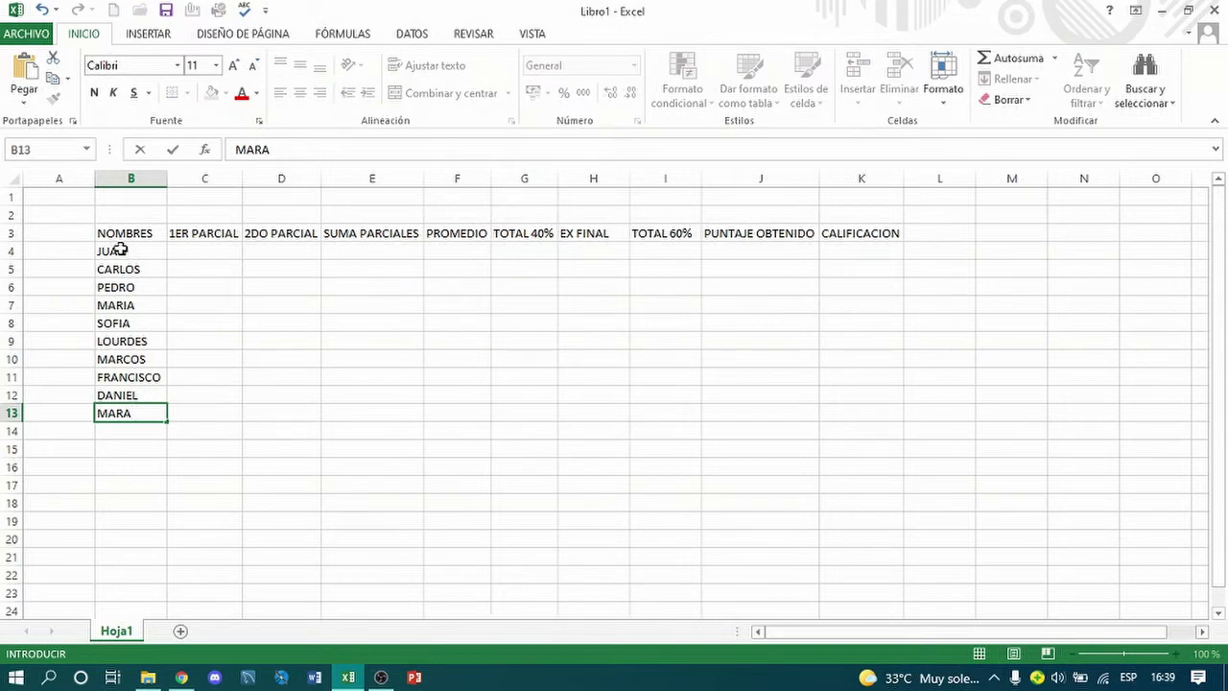
key(Return)
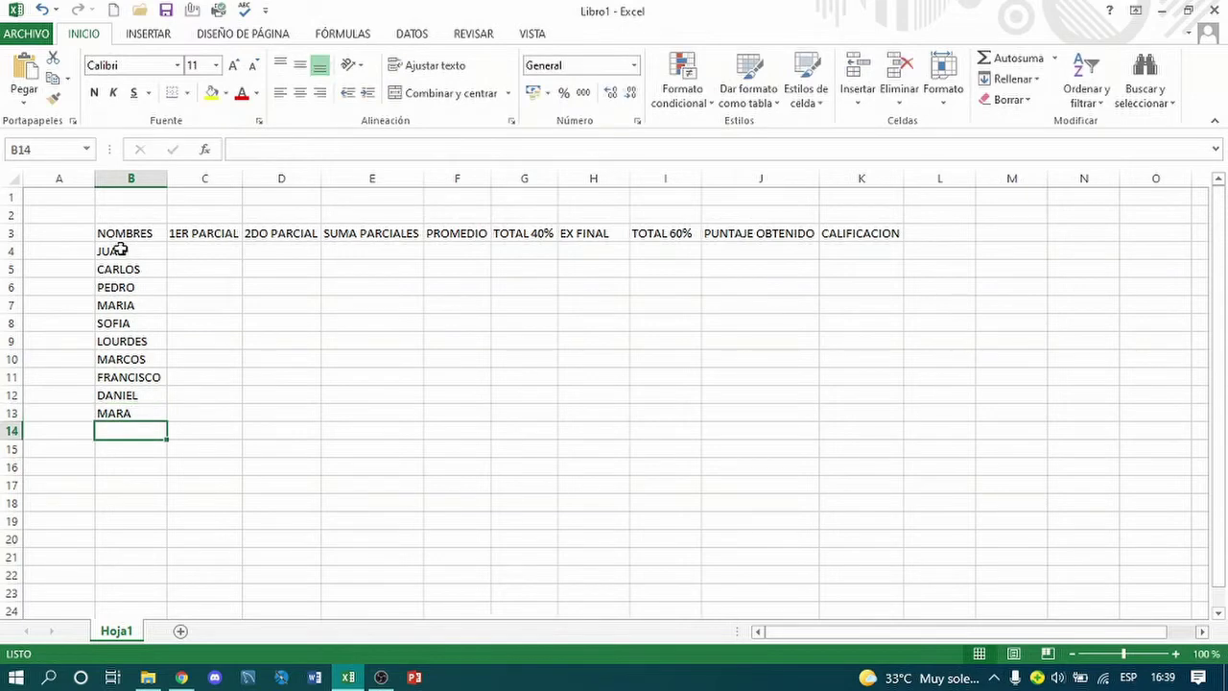
text(RO)
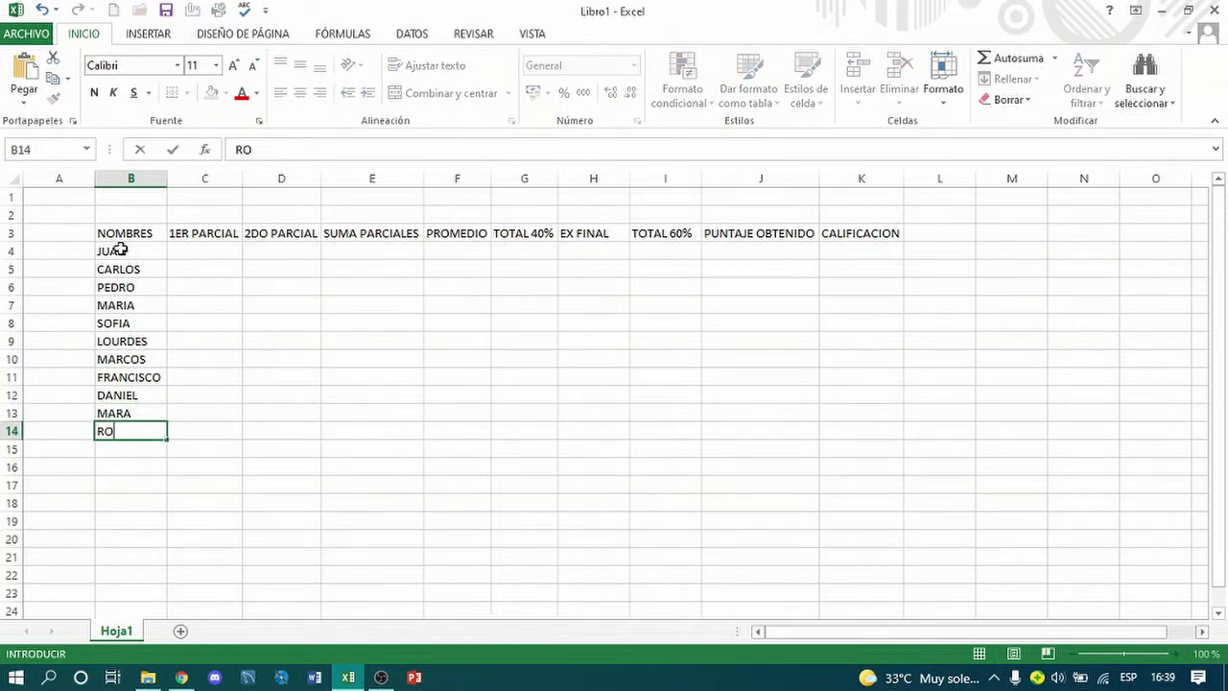
text(DRIGO)
key(Return)
- Add the header ALUMNOS in cell A3
click(60, 233)
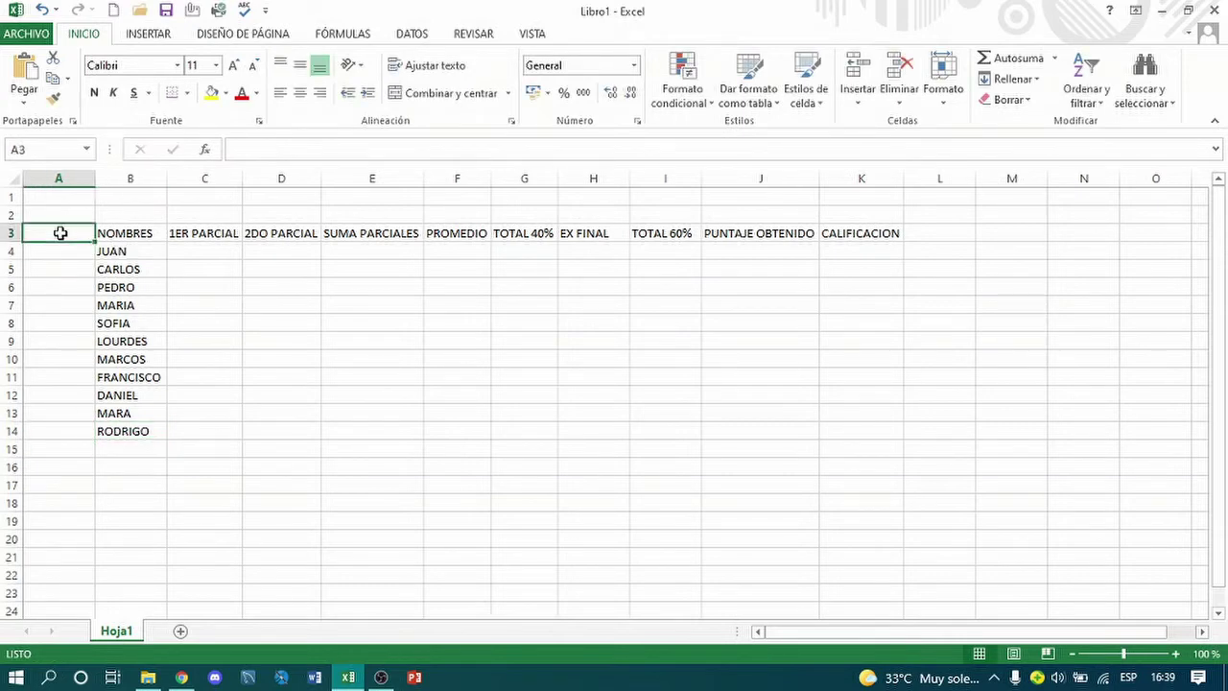
text(ALUMNOS)
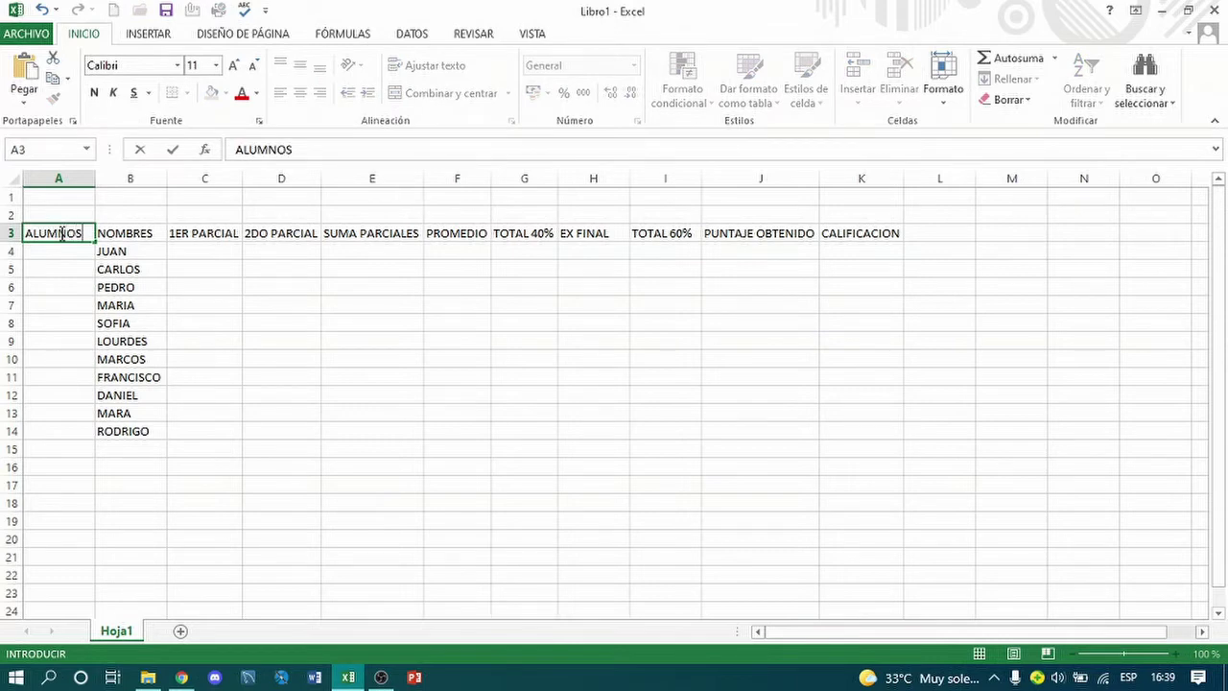
key(Return)
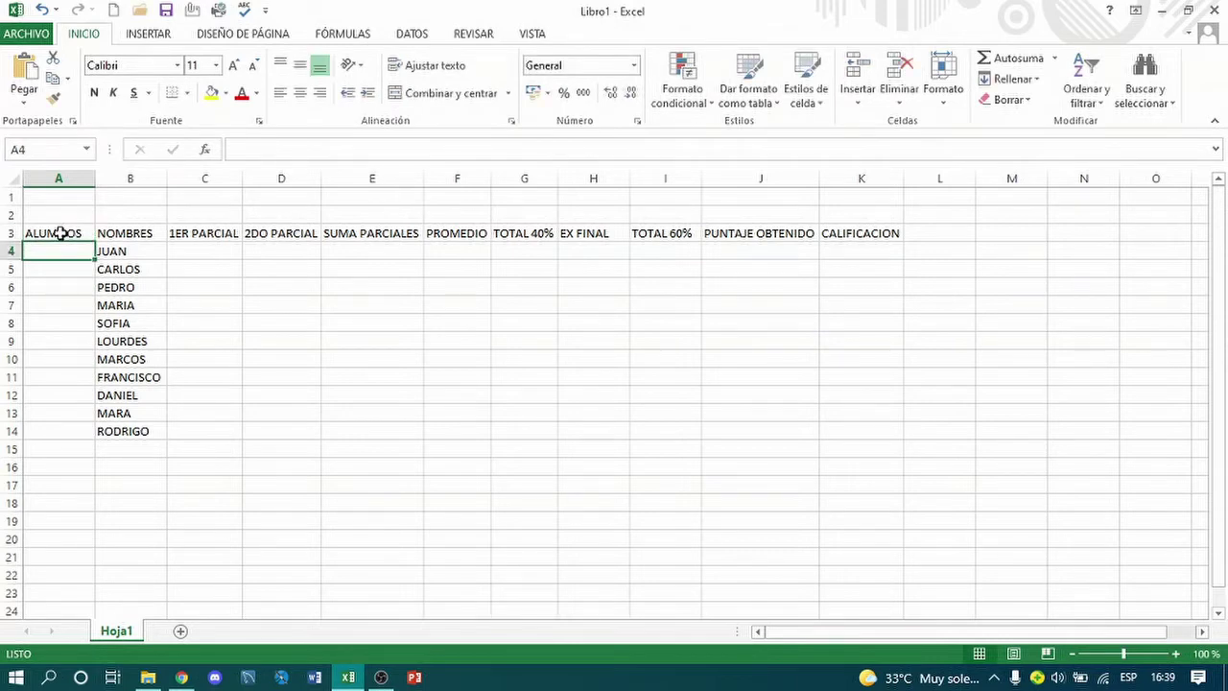
- Number the students 1 to 11 in cells A4 to A14 by extending the series 1, 2, and centre the numbers
text(1)
key(Return)
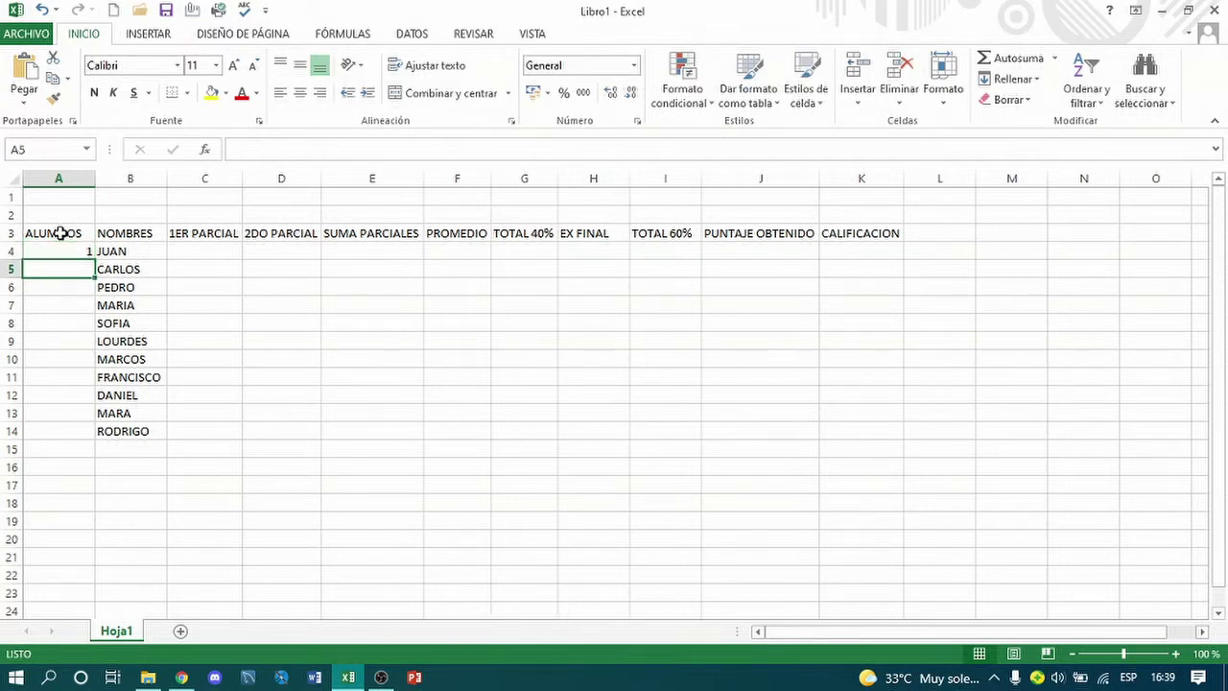
text(2)
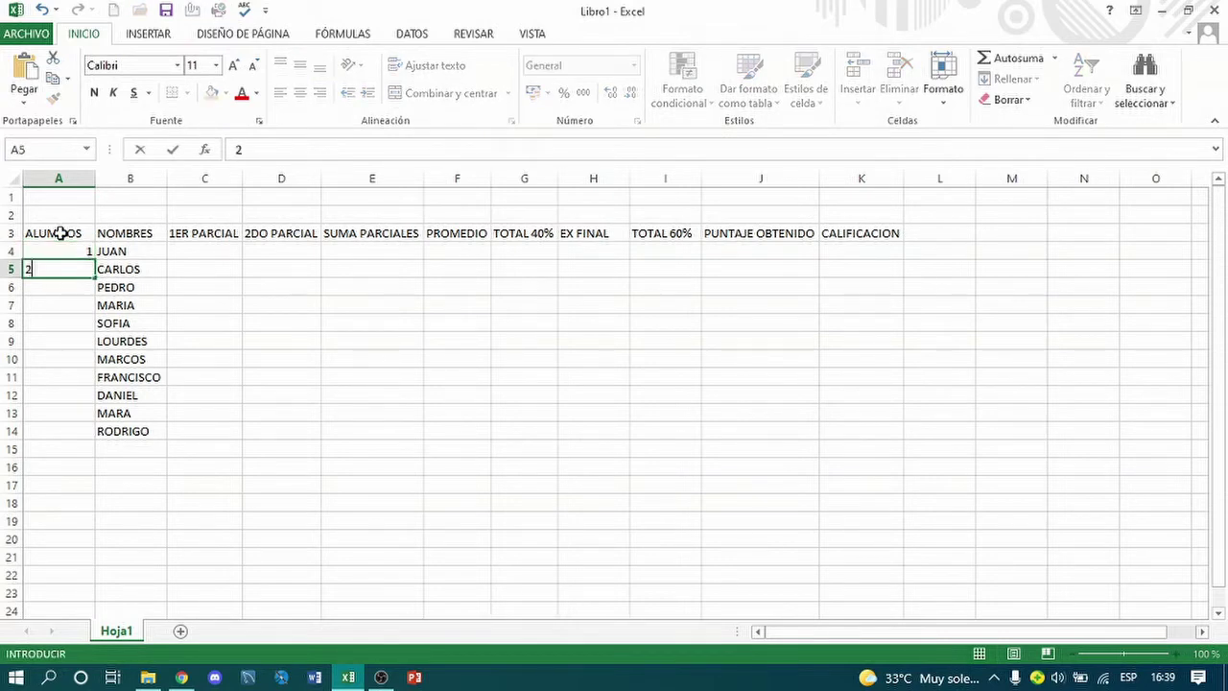
key(Return)
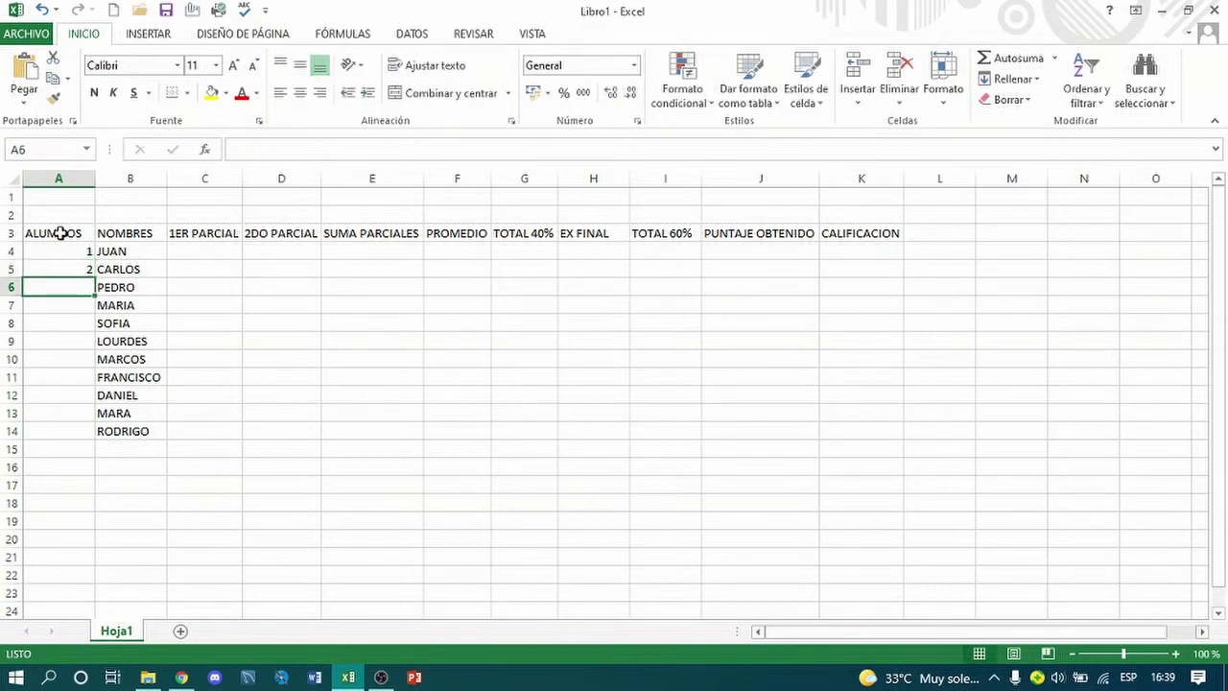
click(71, 251)
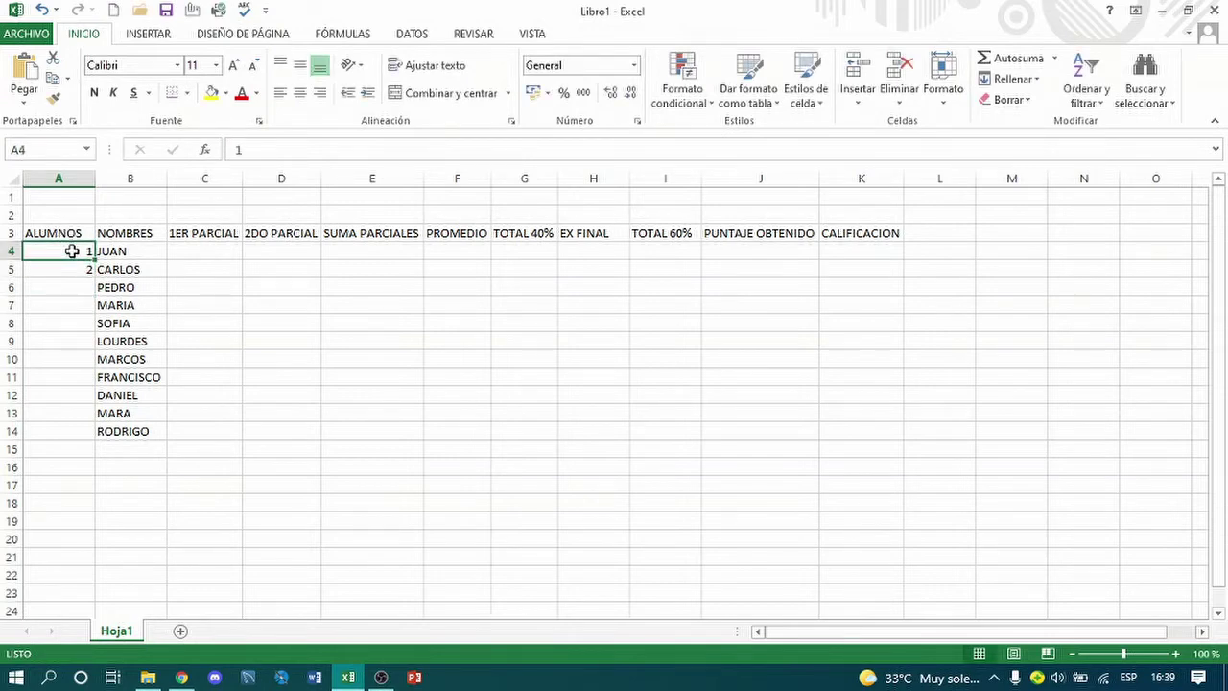
key(shift+Down)
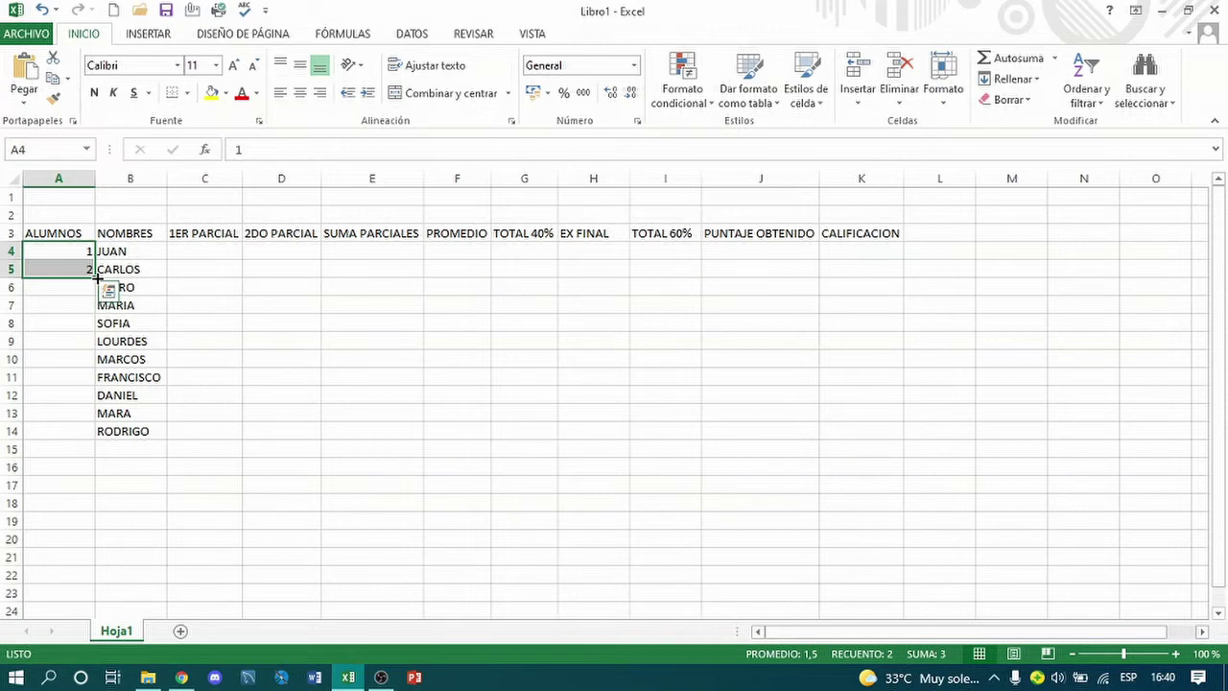
double_click(95, 277)
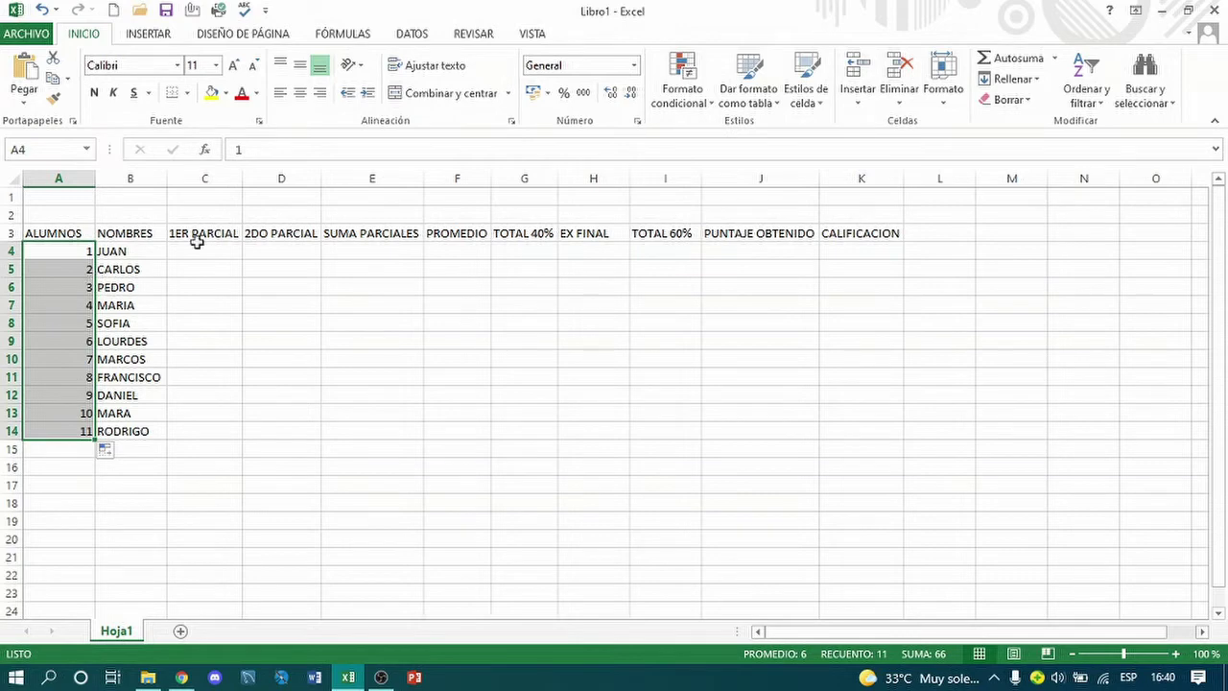
click(300, 96)
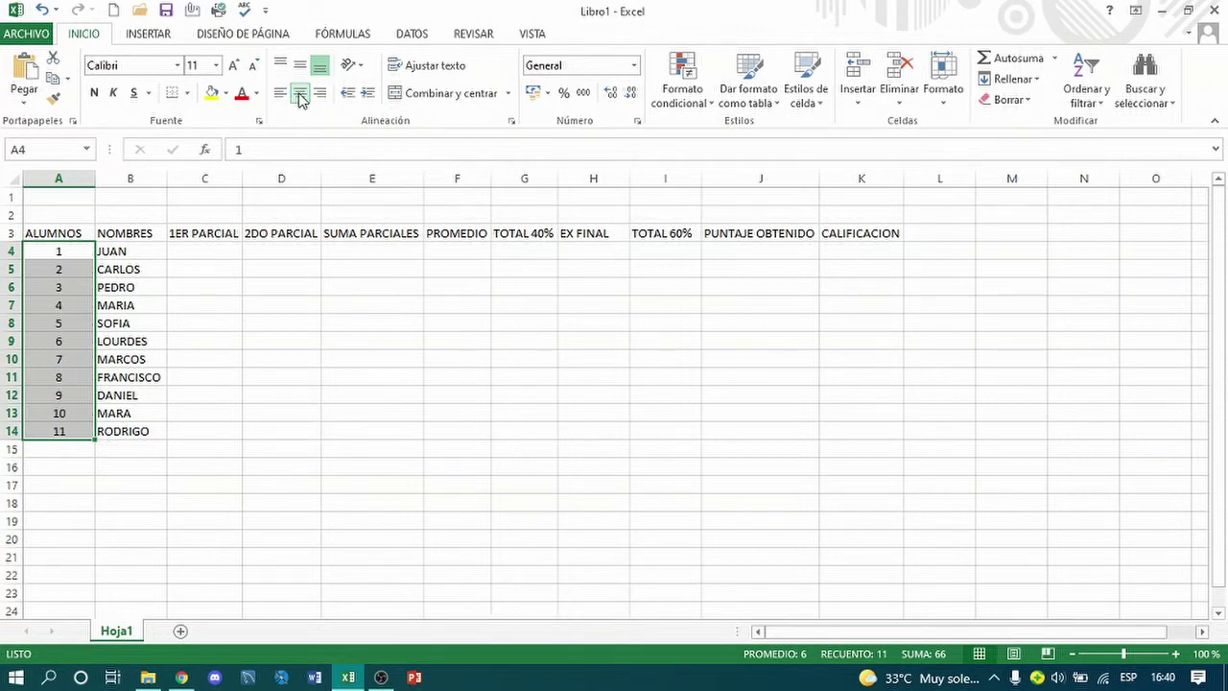
click(203, 256)
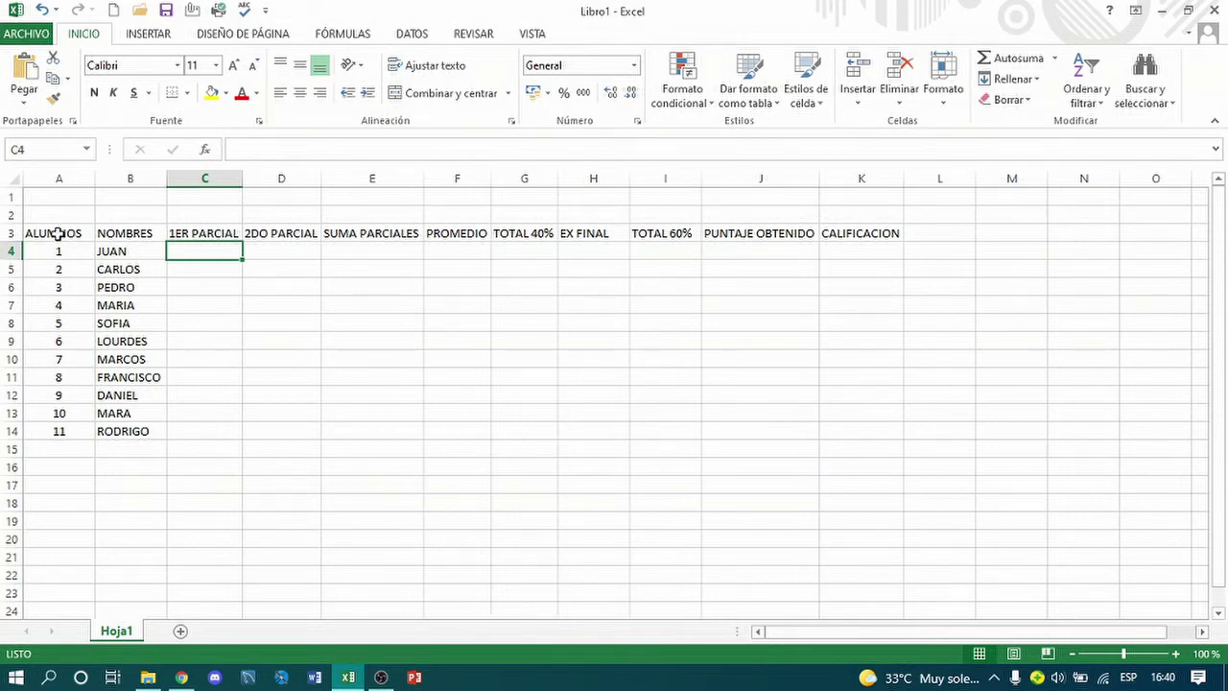
- Apply outside borders (Bordes externos) around the whole grade table, A3 to K14
drag(58, 233, 874, 427)
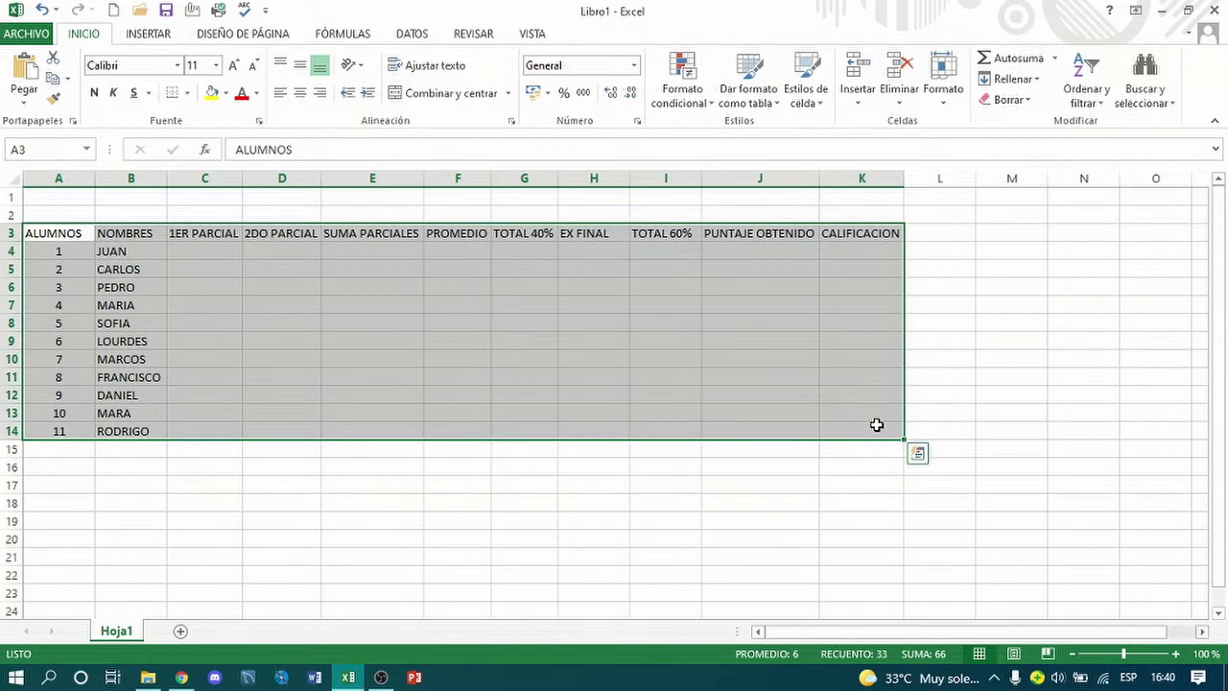
click(187, 94)
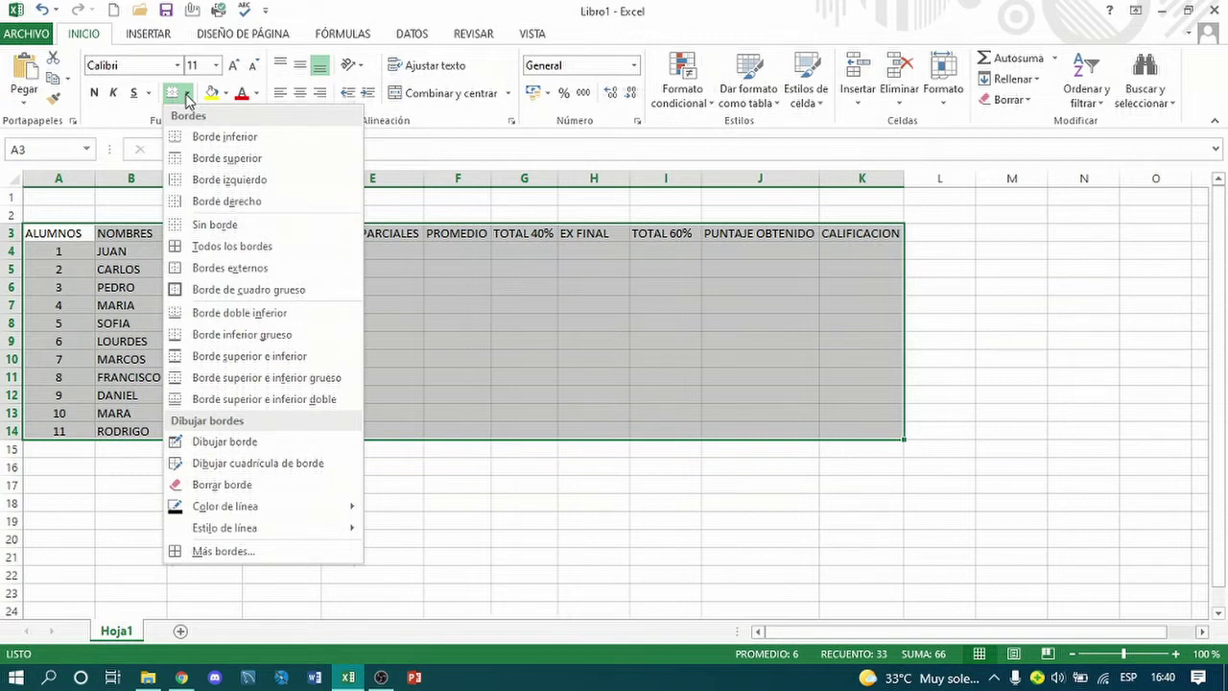
click(245, 273)
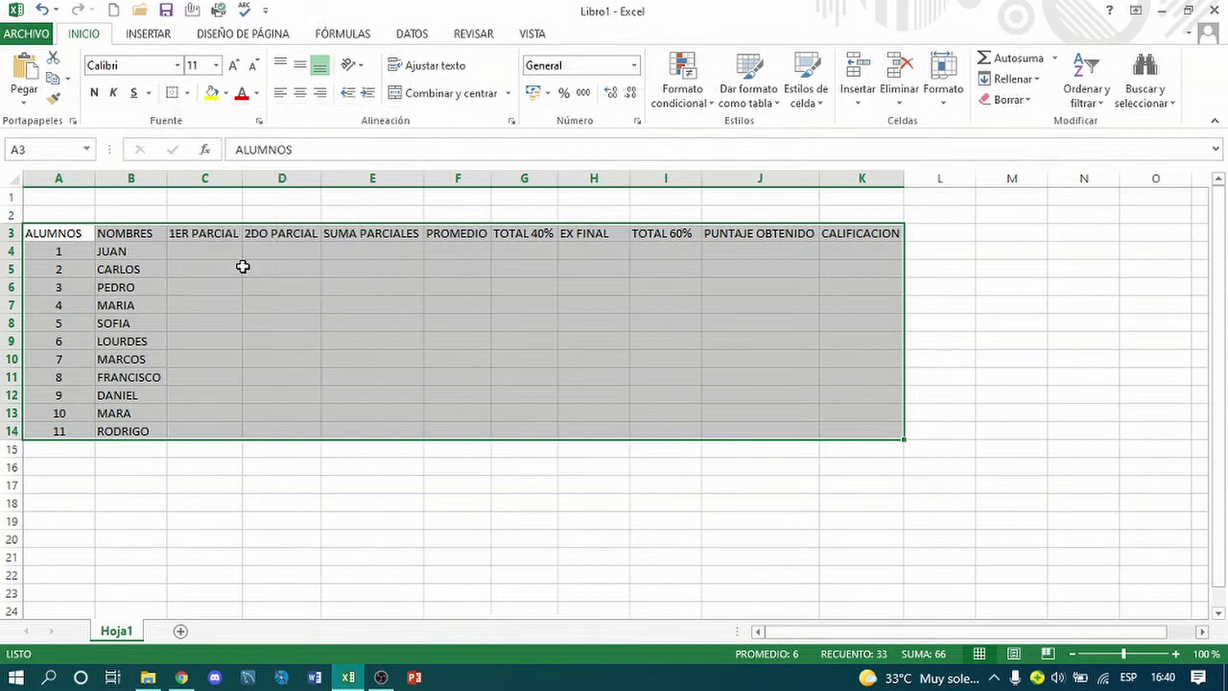
click(273, 497)
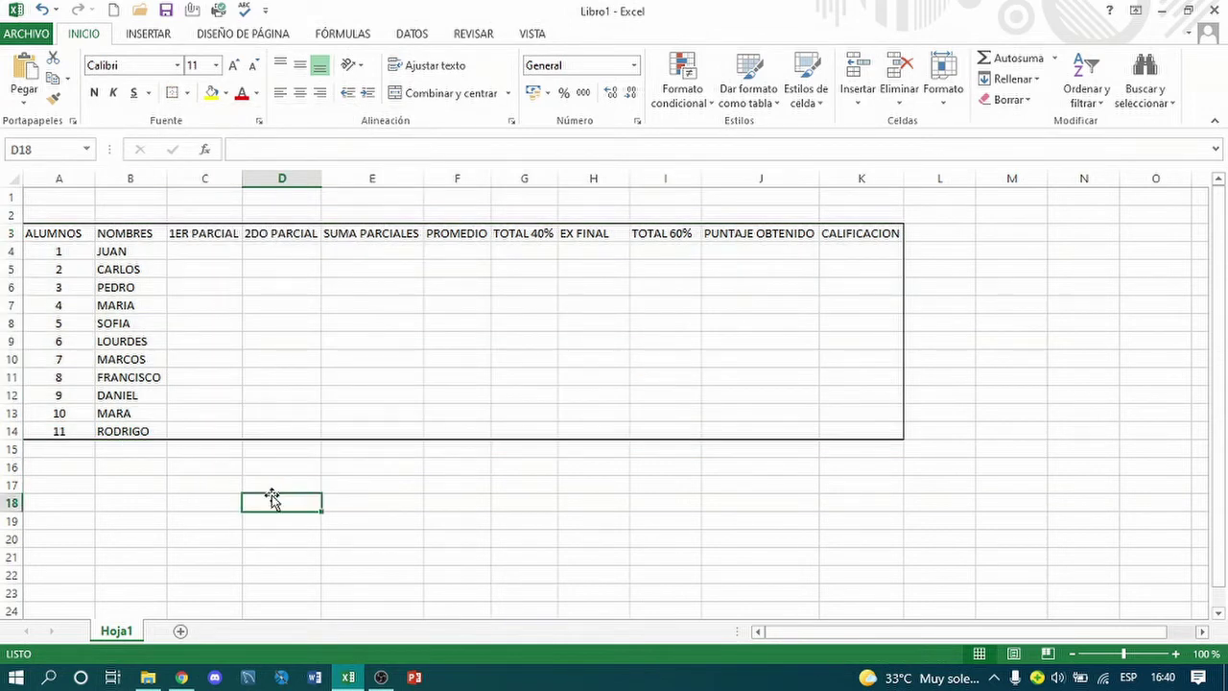
- Apply all borders (Todos los bordes) to the grade table, A3 to K14
drag(54, 233, 858, 431)
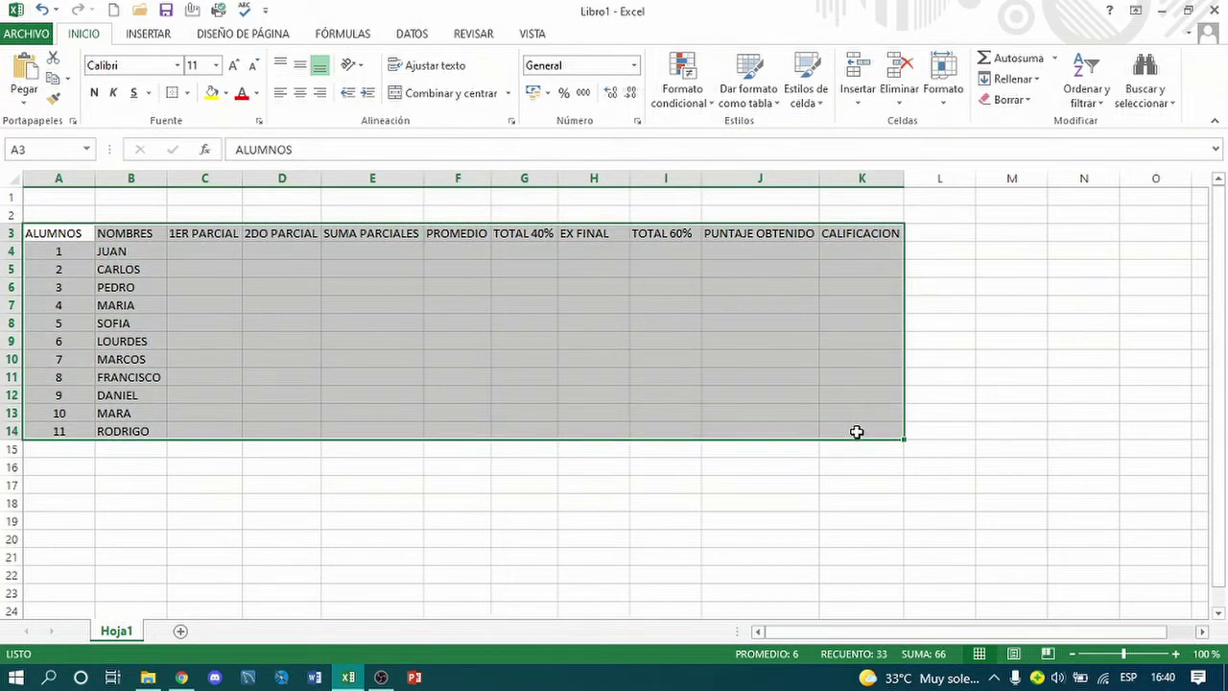
click(187, 93)
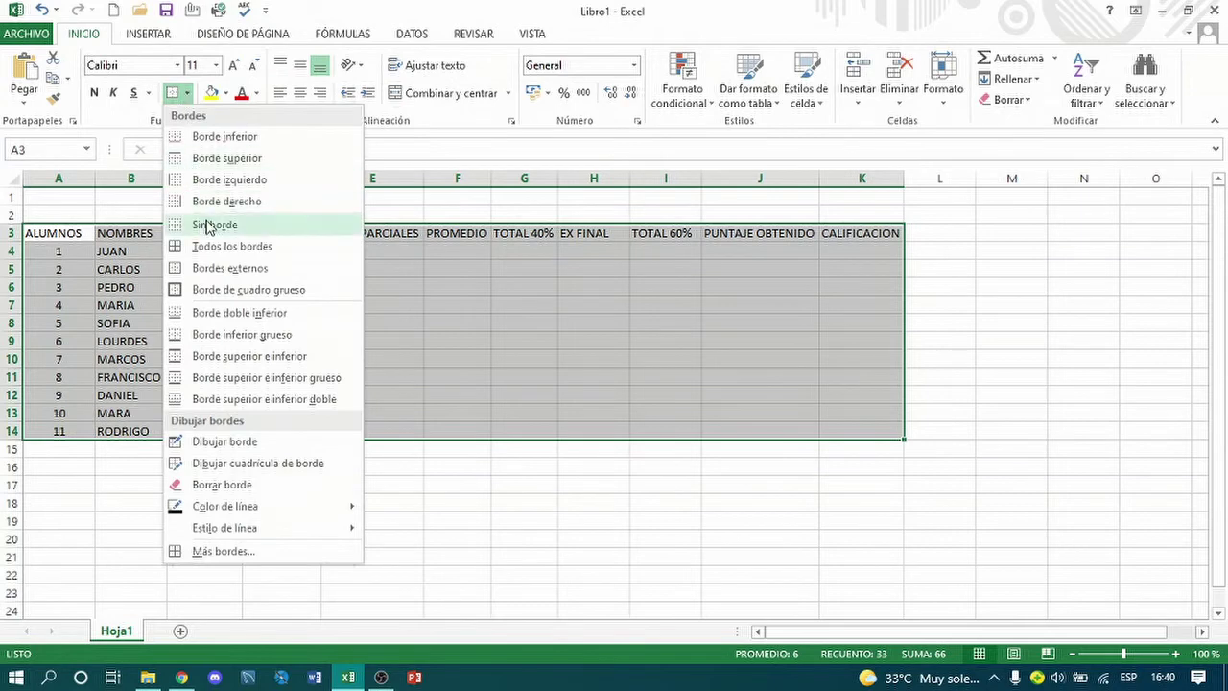
click(237, 248)
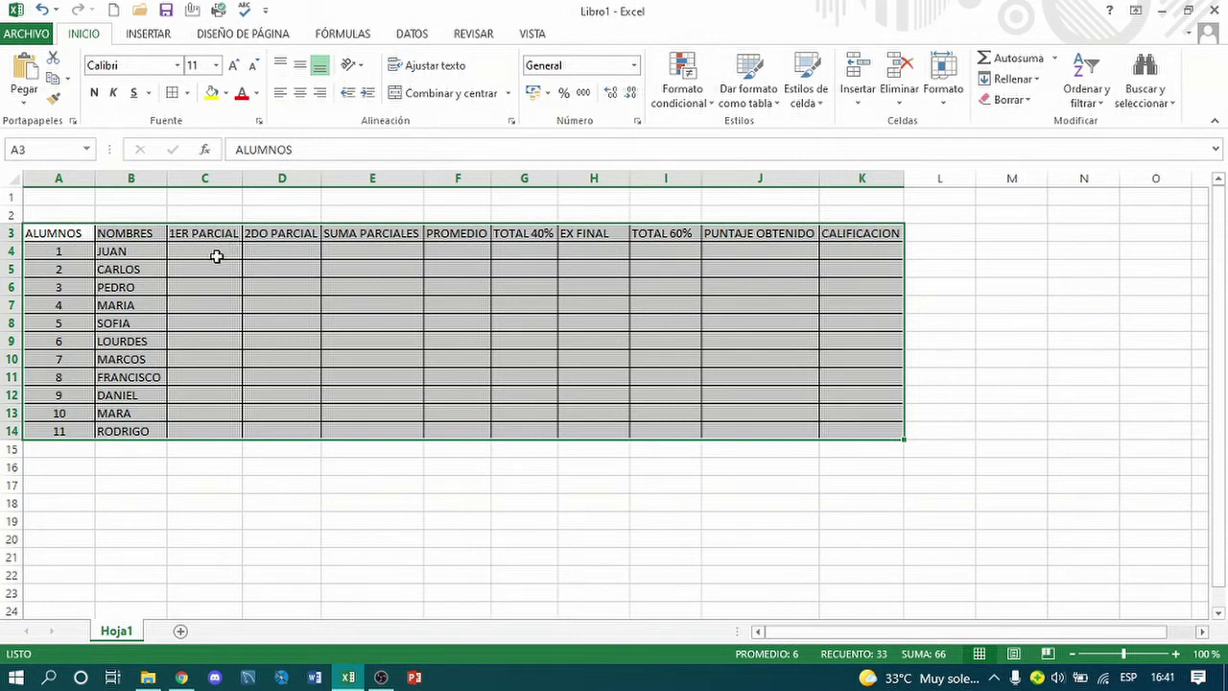
- Enter the 1ER PARCIAL and 2DO PARCIAL grades for students 1 and 2: 60 and 70 in row 4, 50 and 80 in row 5
click(215, 254)
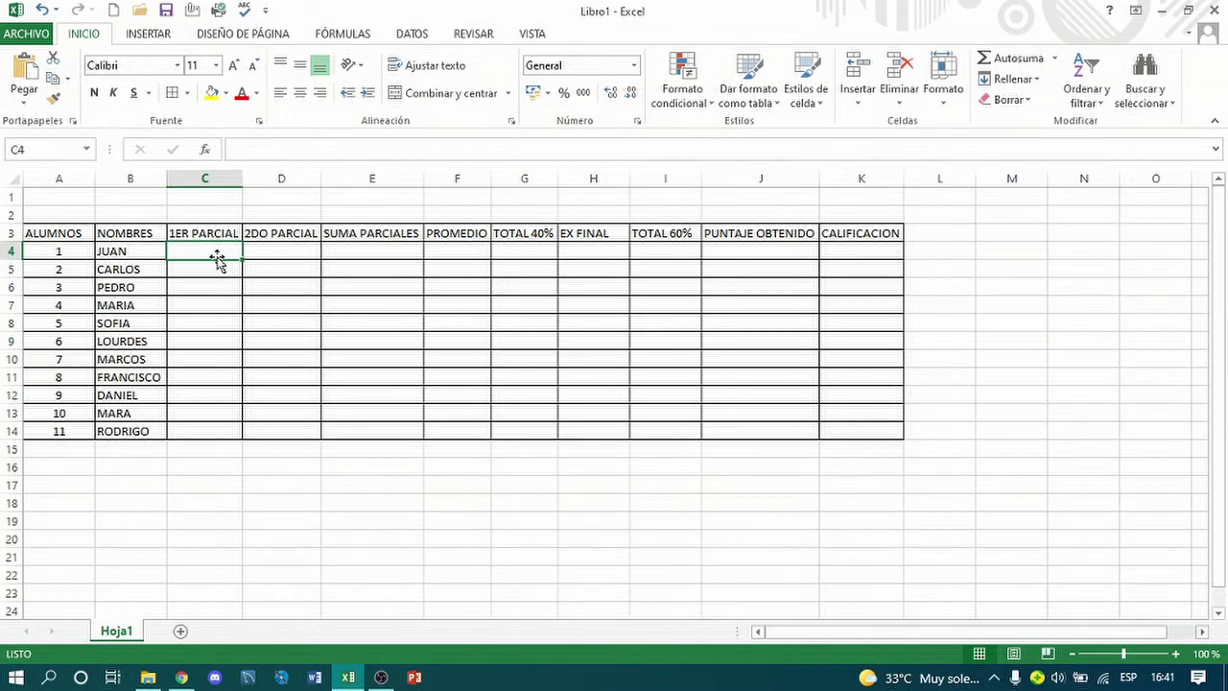
text(60)
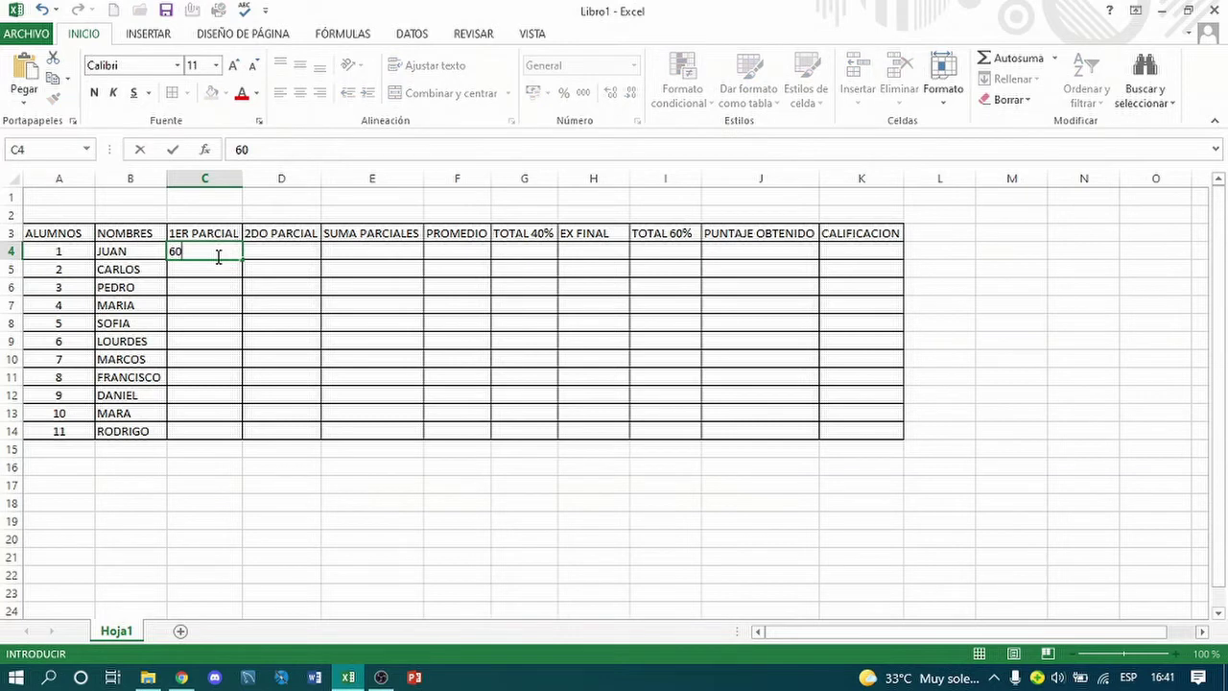
key(Tab)
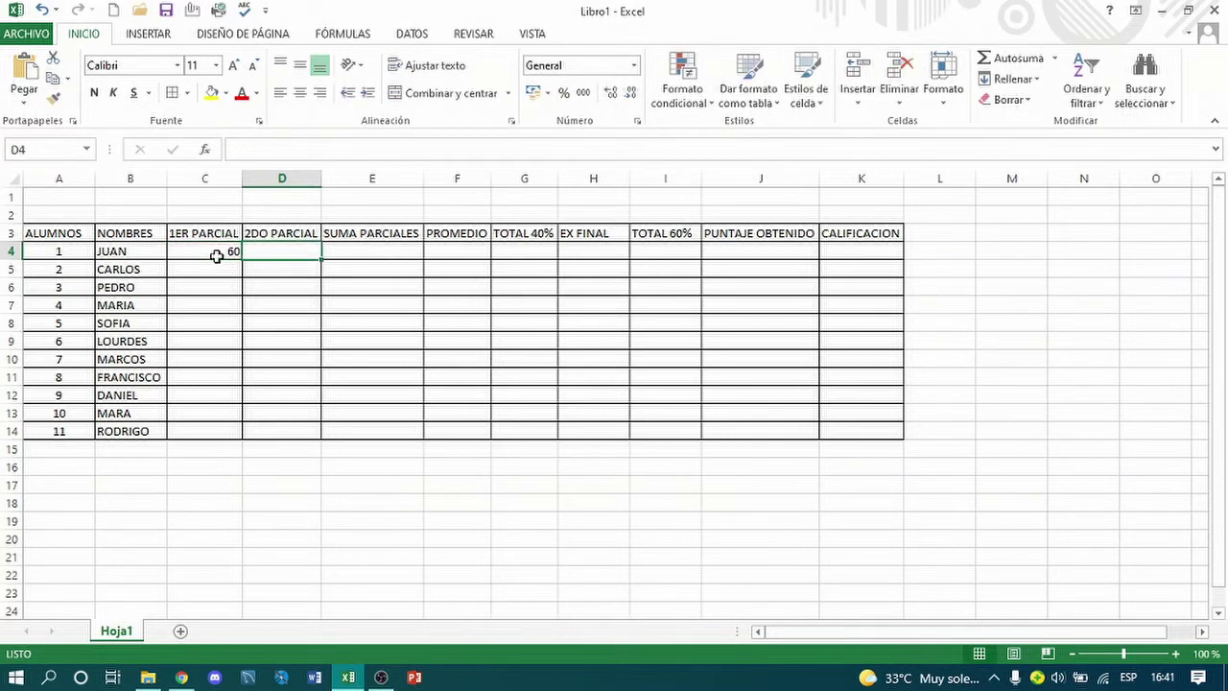
text(70)
key(Return)
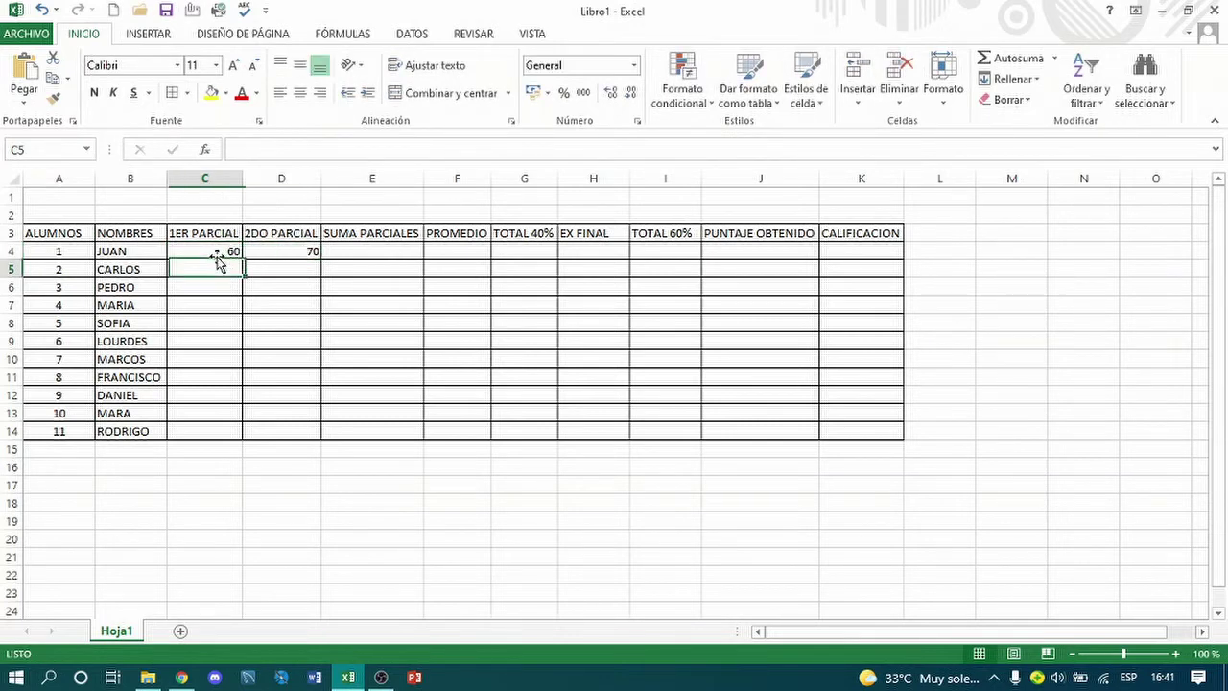
text(50)
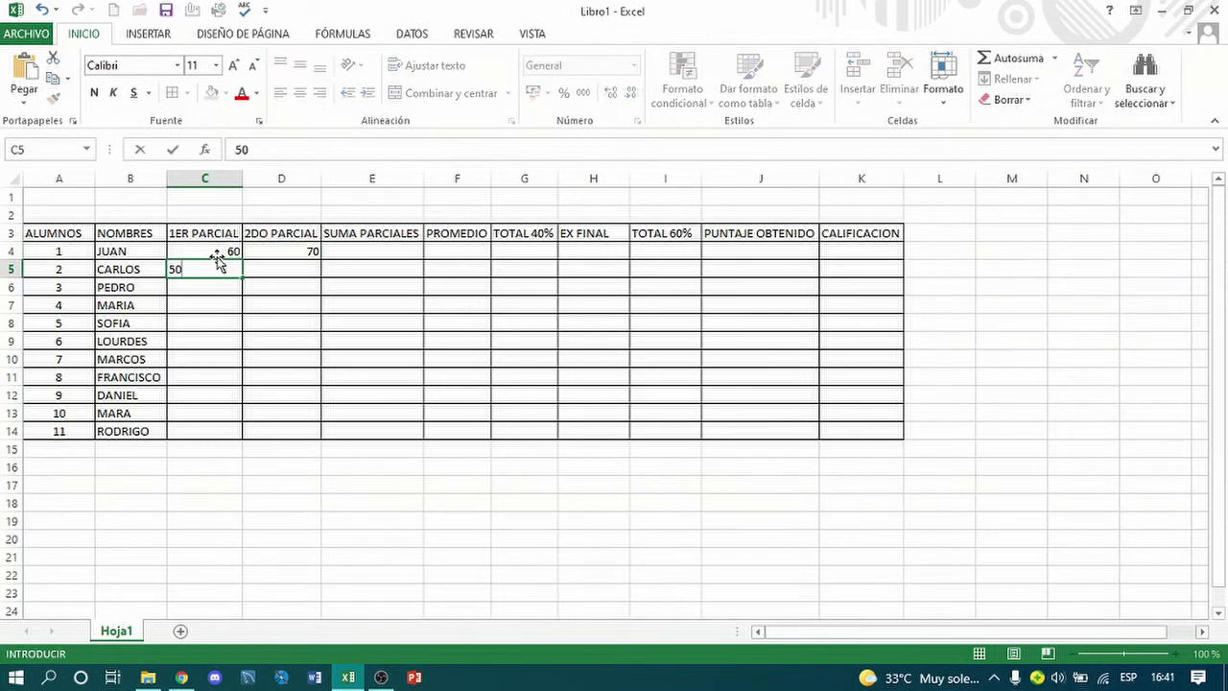
key(Tab)
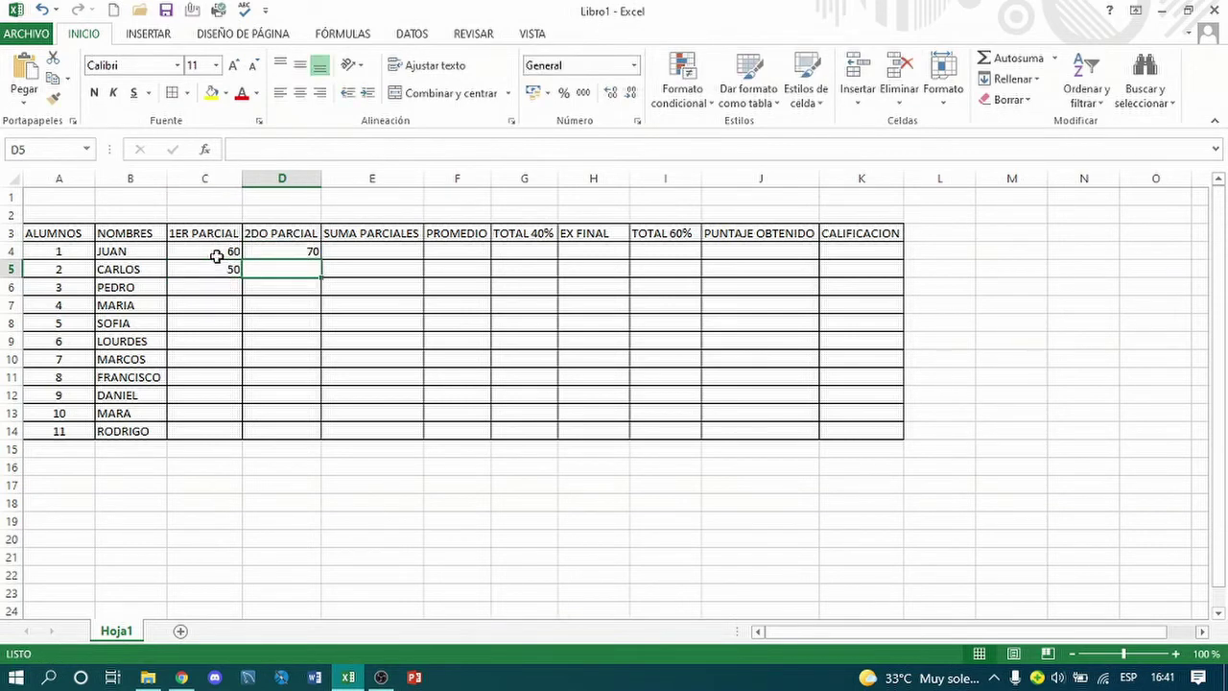
text(80)
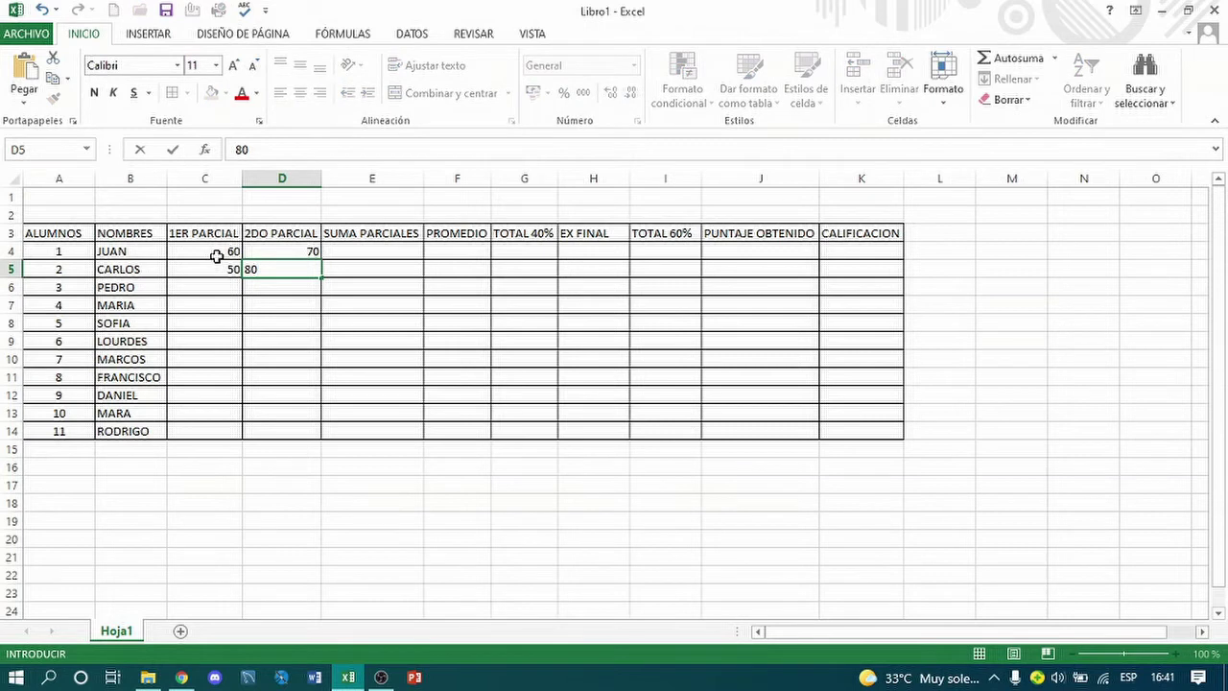
key(Return)
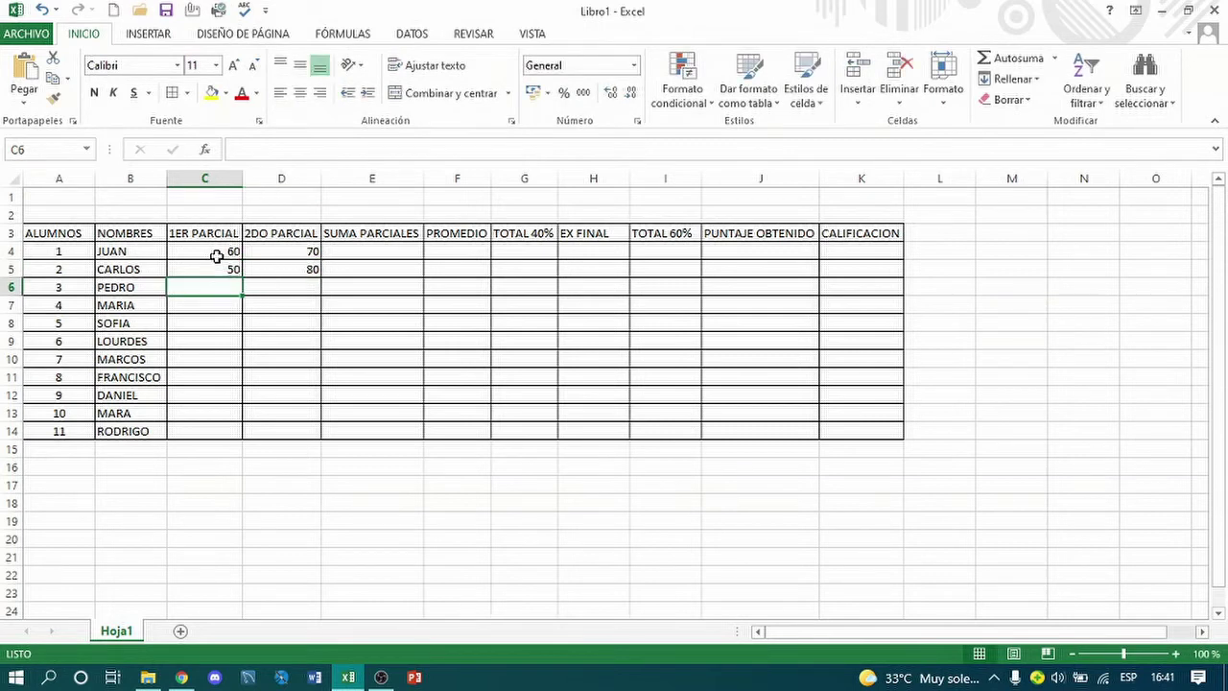
- Enter the two partial grades for students 3 and 4: 50 and 50 in row 6, 100 and 100 in row 7
text(50)
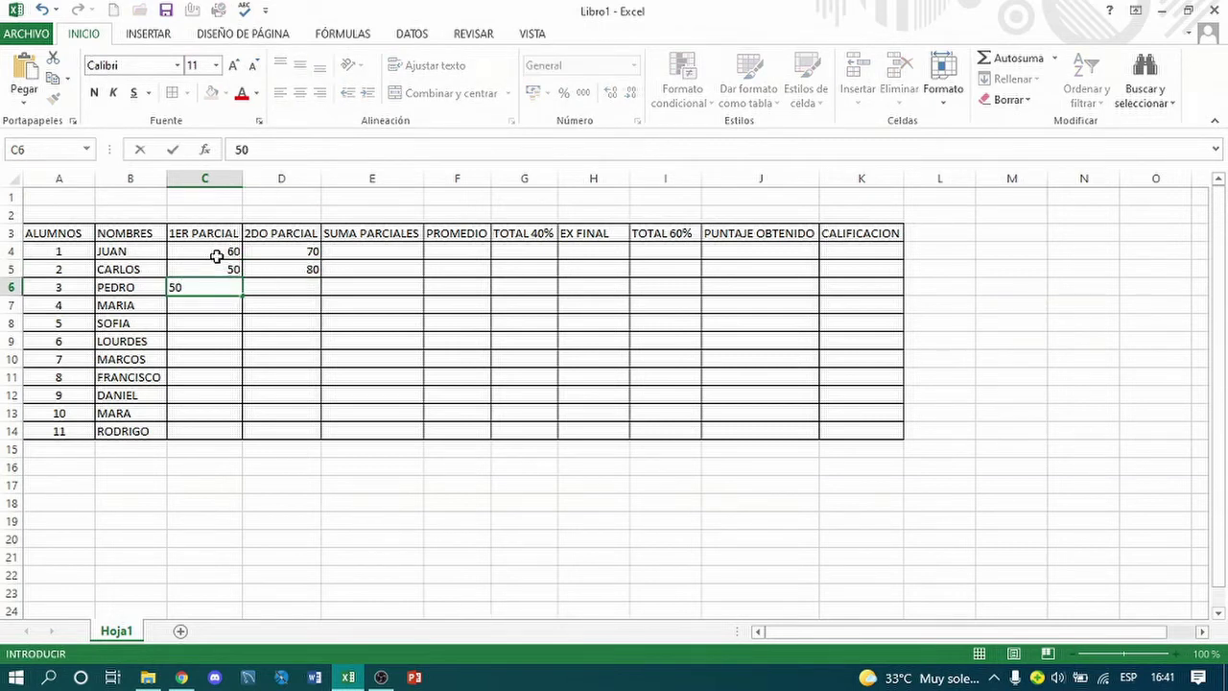
key(Tab)
text(50)
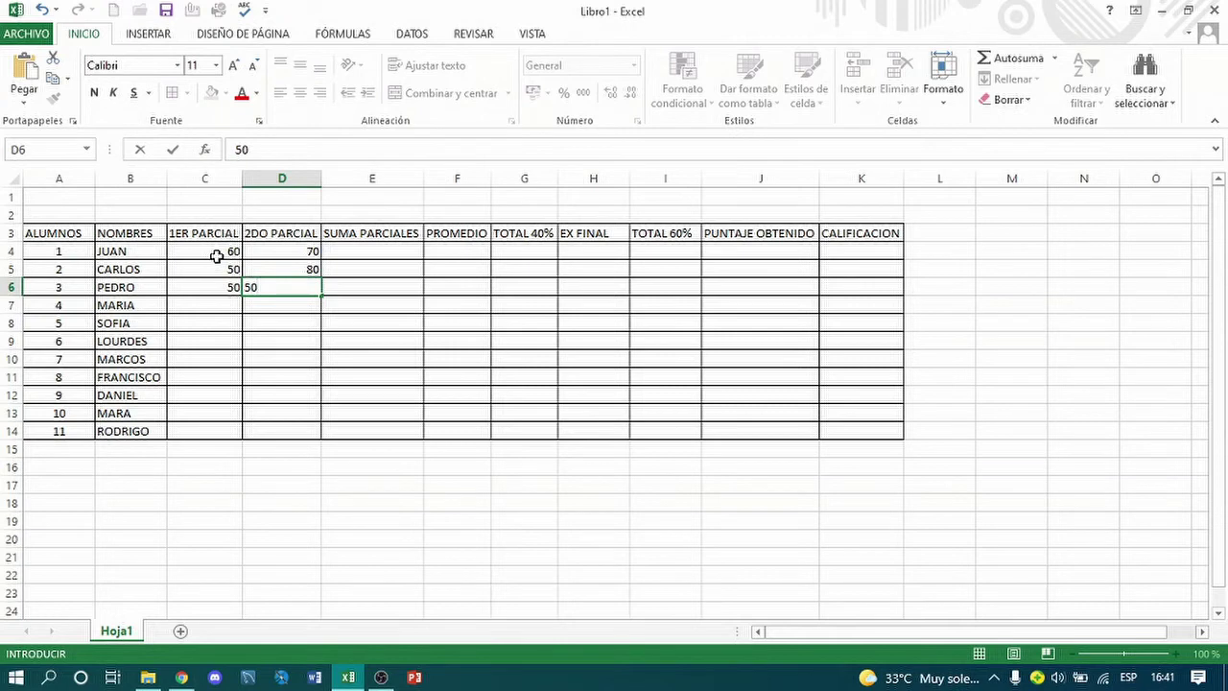
key(Return)
text(100)
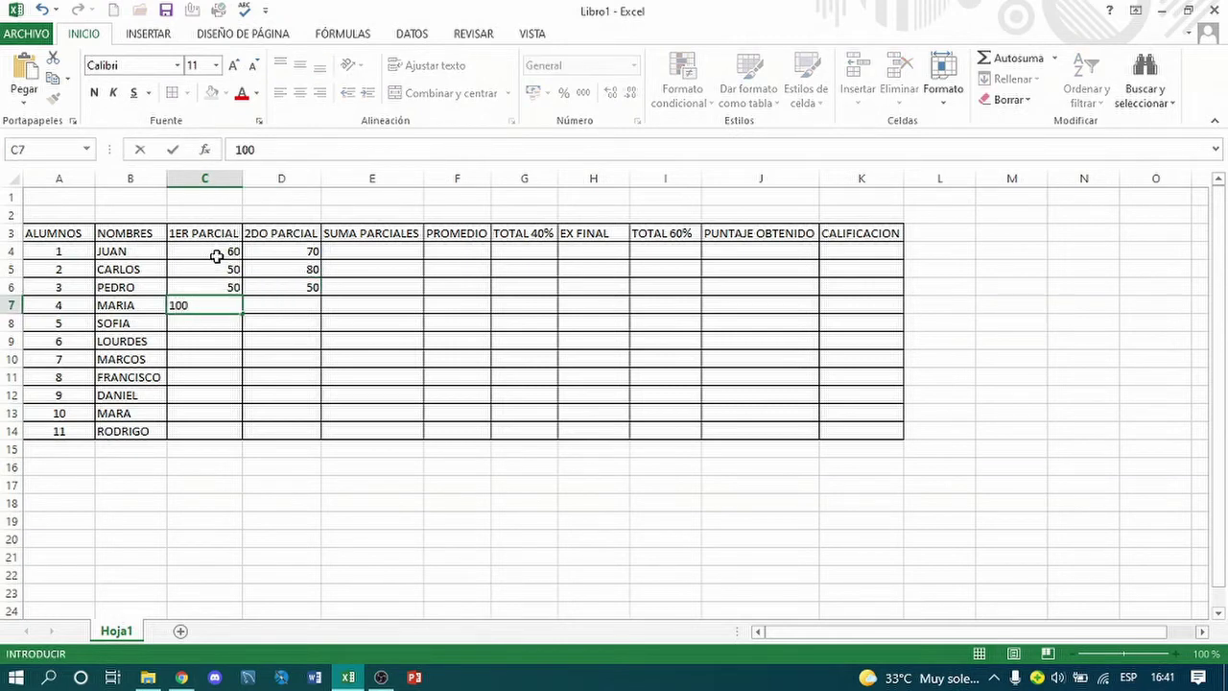
key(Tab)
text(100)
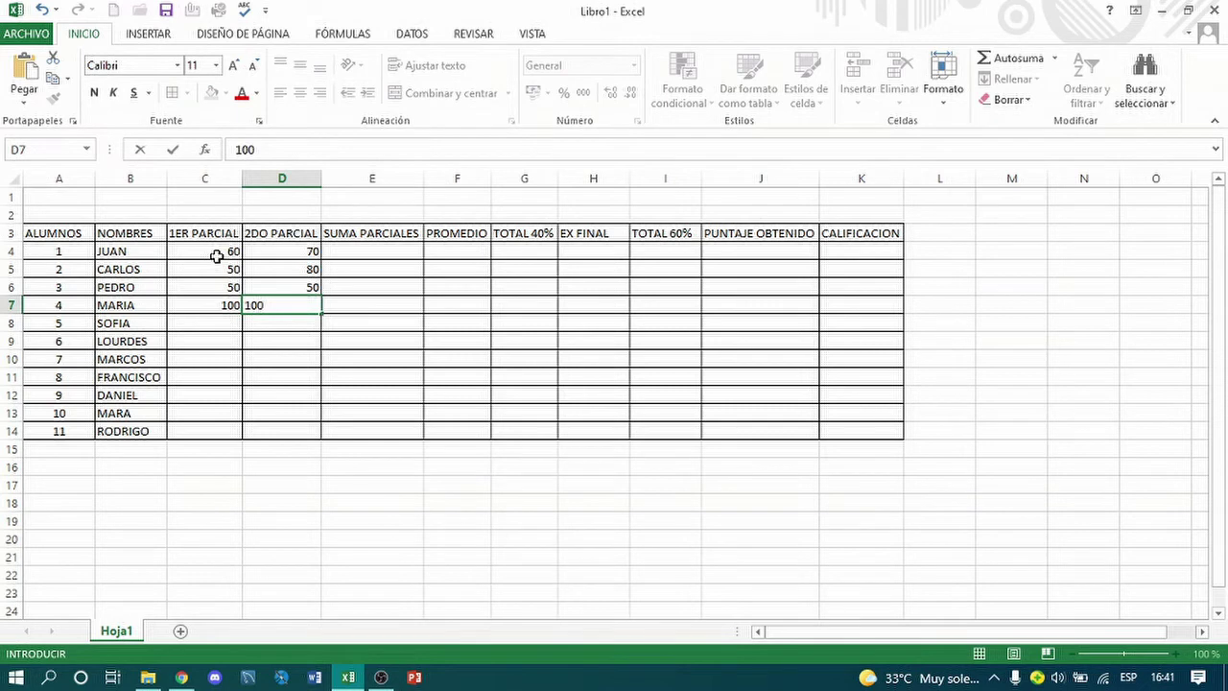
key(Return)
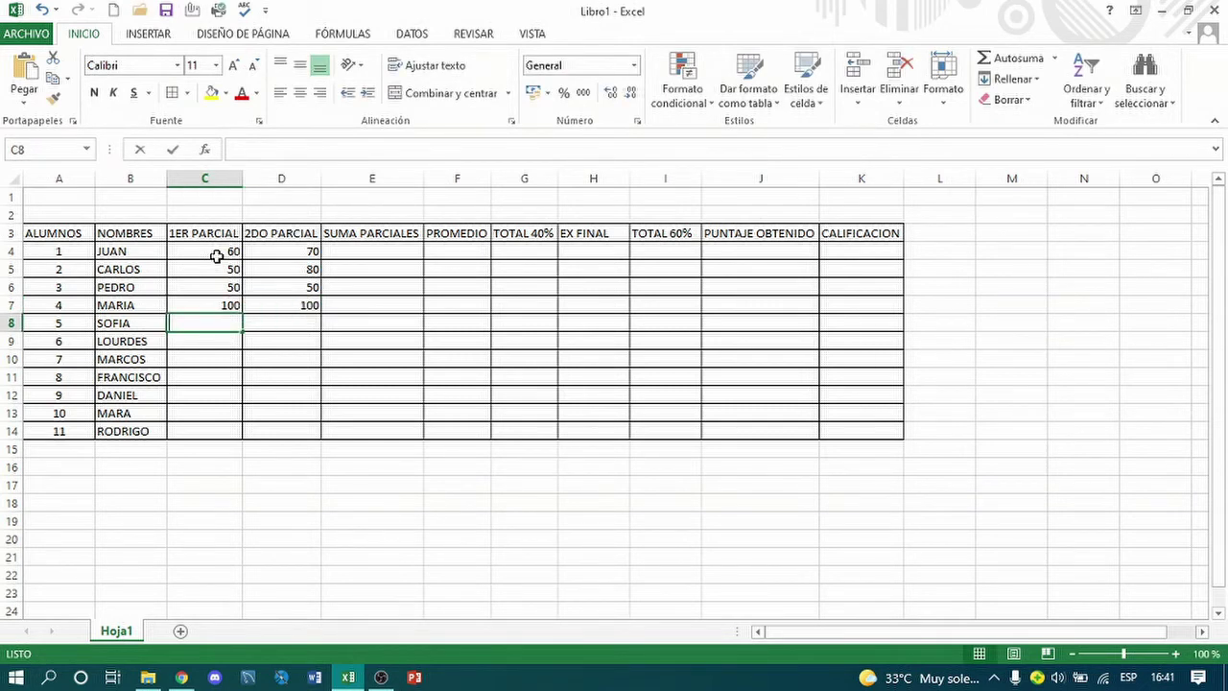
- Enter student 5's partial grades in row 8: 60 for 1ER PARCIAL and 70 for 2DO PARCIAL
text(60)
key(Tab)
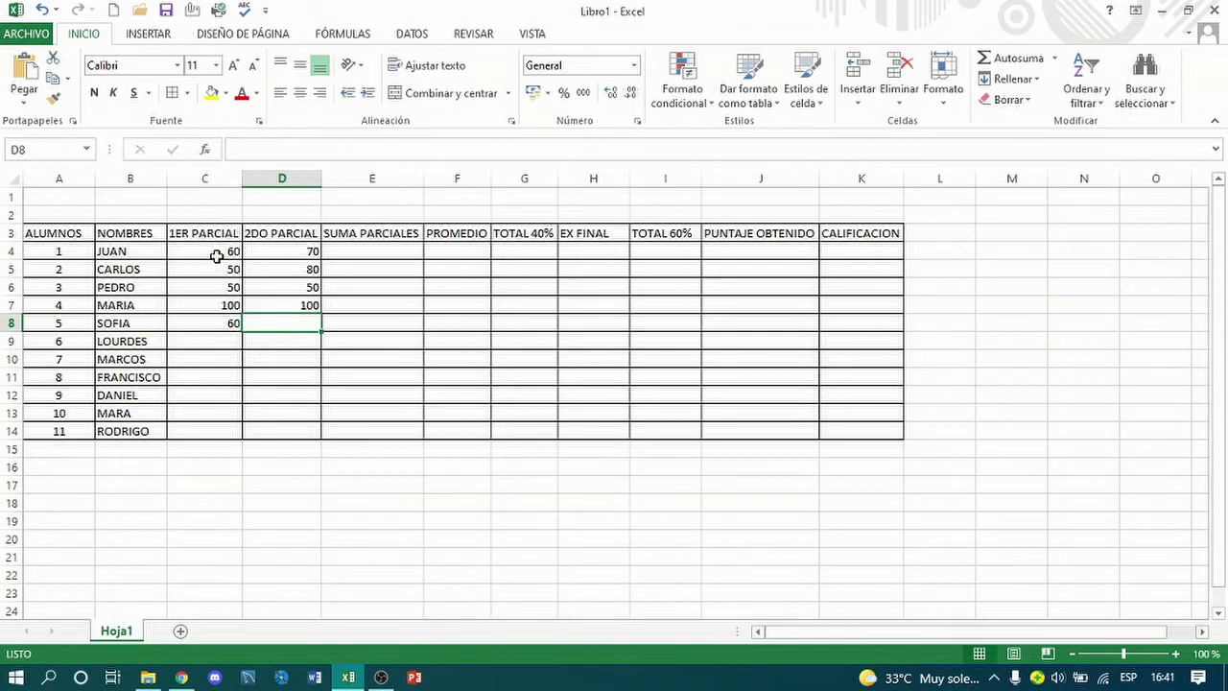
text(70)
key(Return)
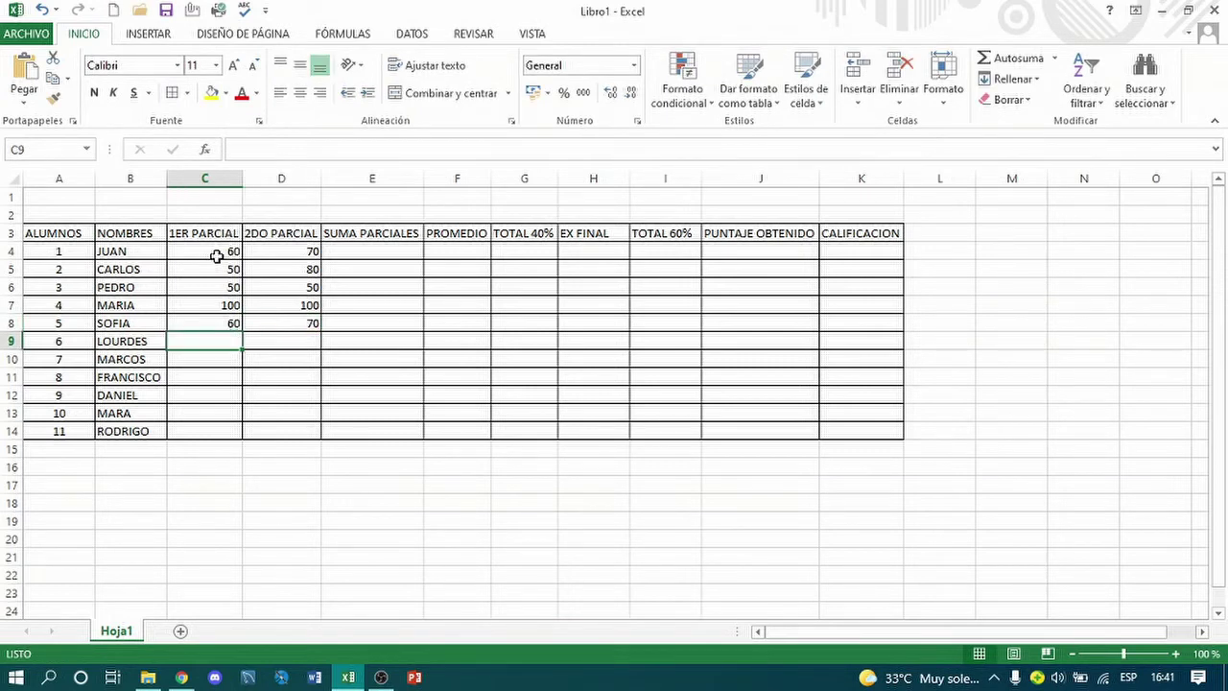
- Fill in the partial grades for students 6 and 7: 50 and 80 in row 9, 80 and 70 in row 10
text(50)
key(Return)
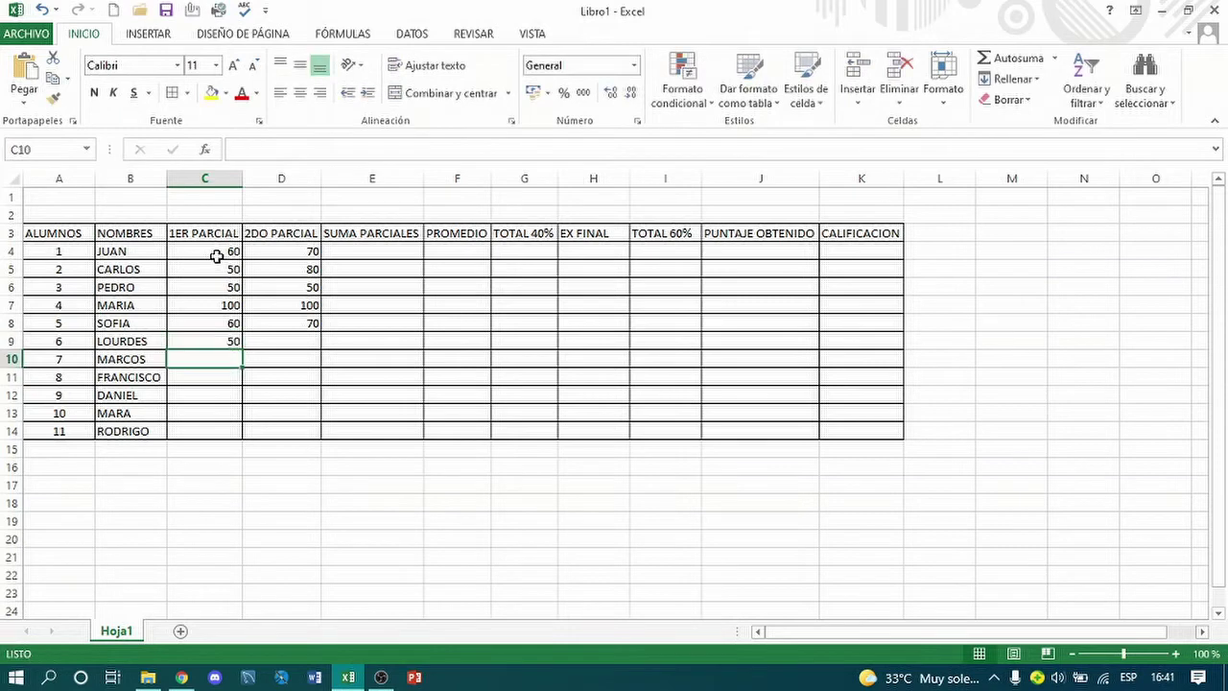
text(80)
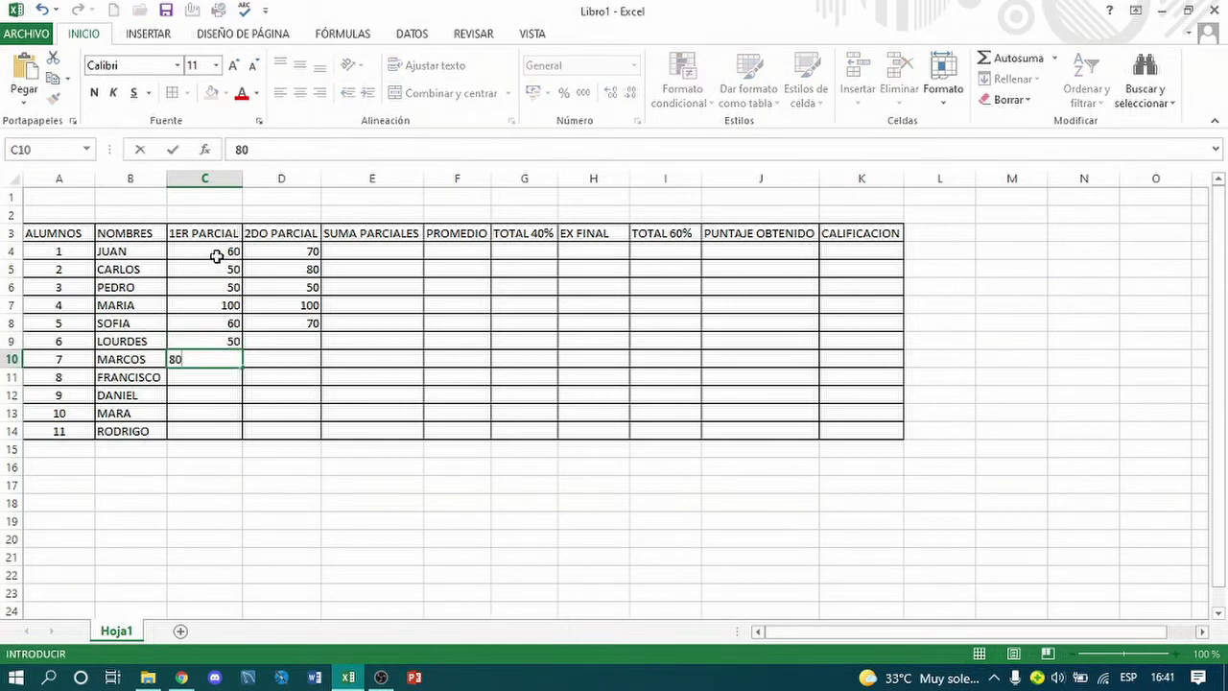
key(Return)
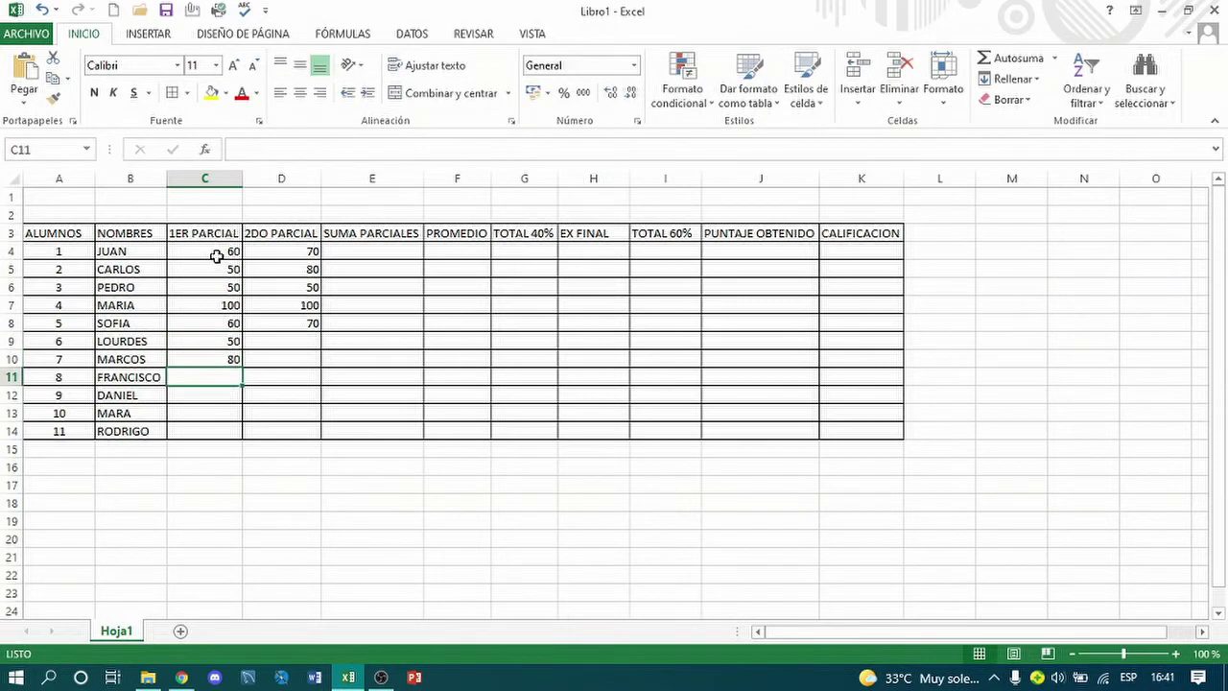
click(278, 341)
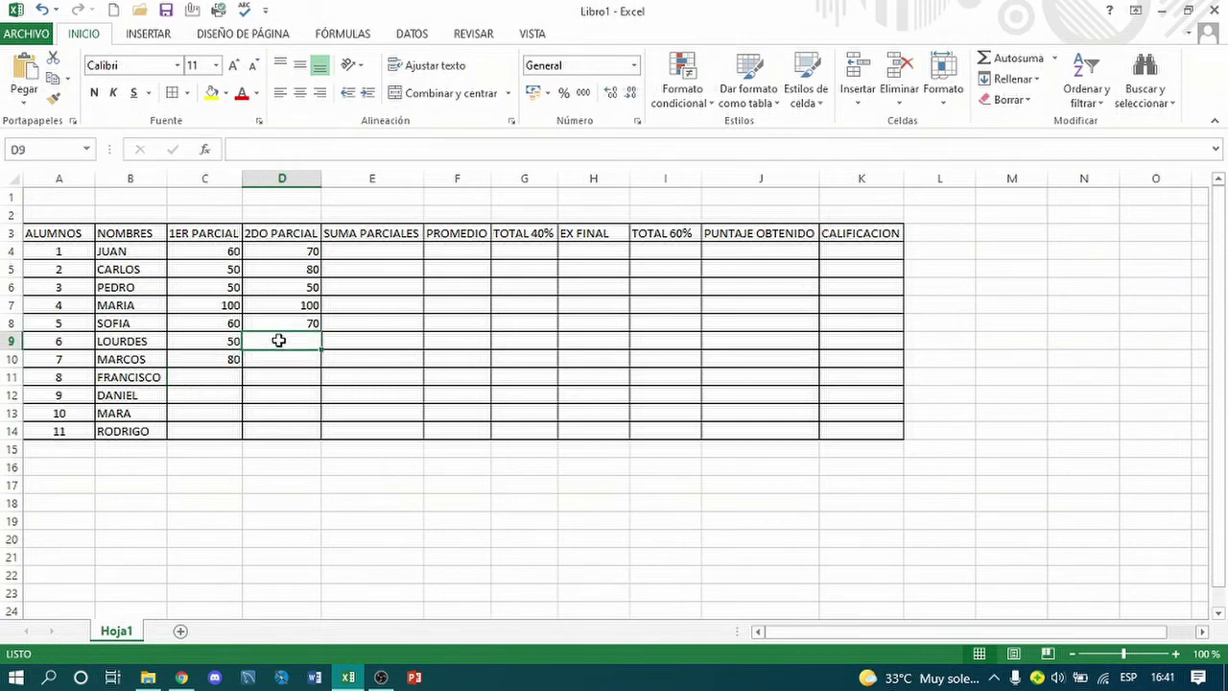
text(80)
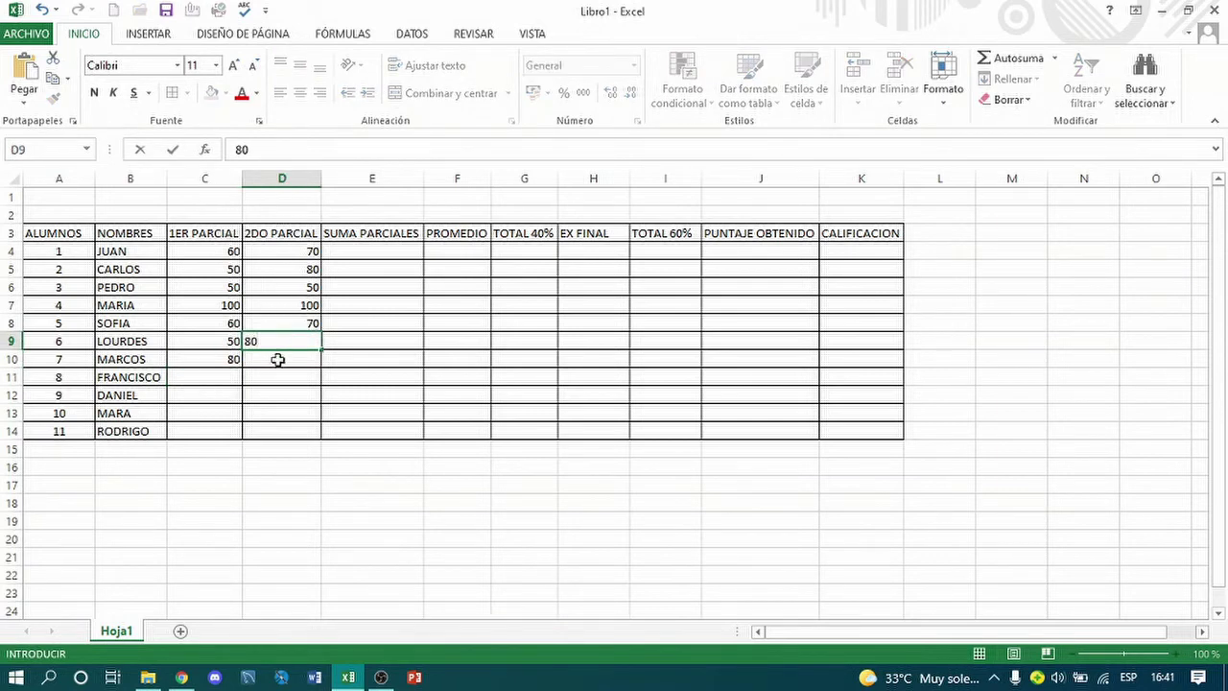
key(Return)
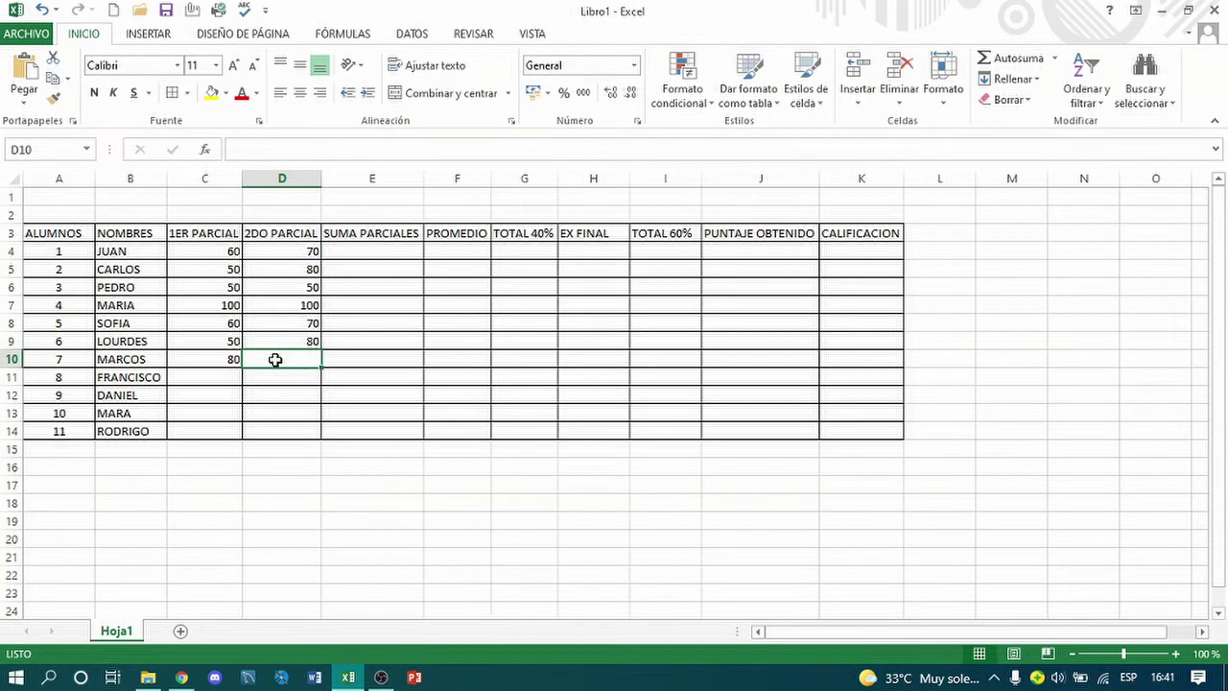
text(70)
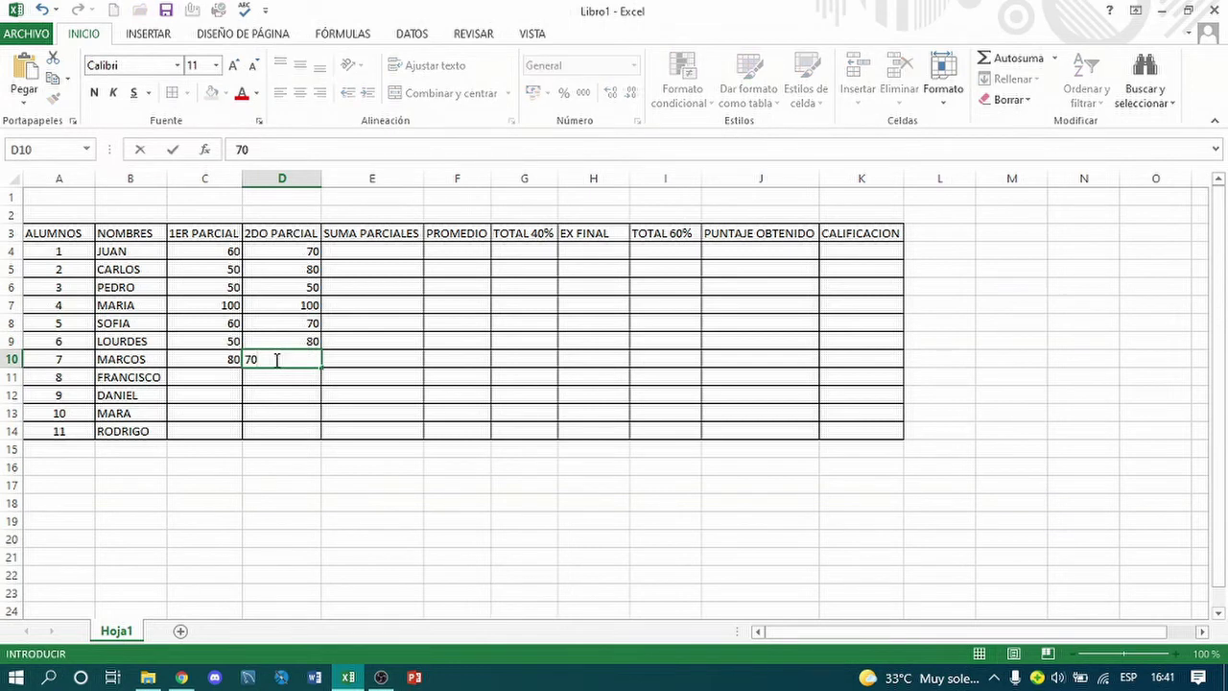
key(Return)
- Enter student 8's partial grades in row 11: 90 for 1ER PARCIAL and 80 for 2DO PARCIAL
key(Left)
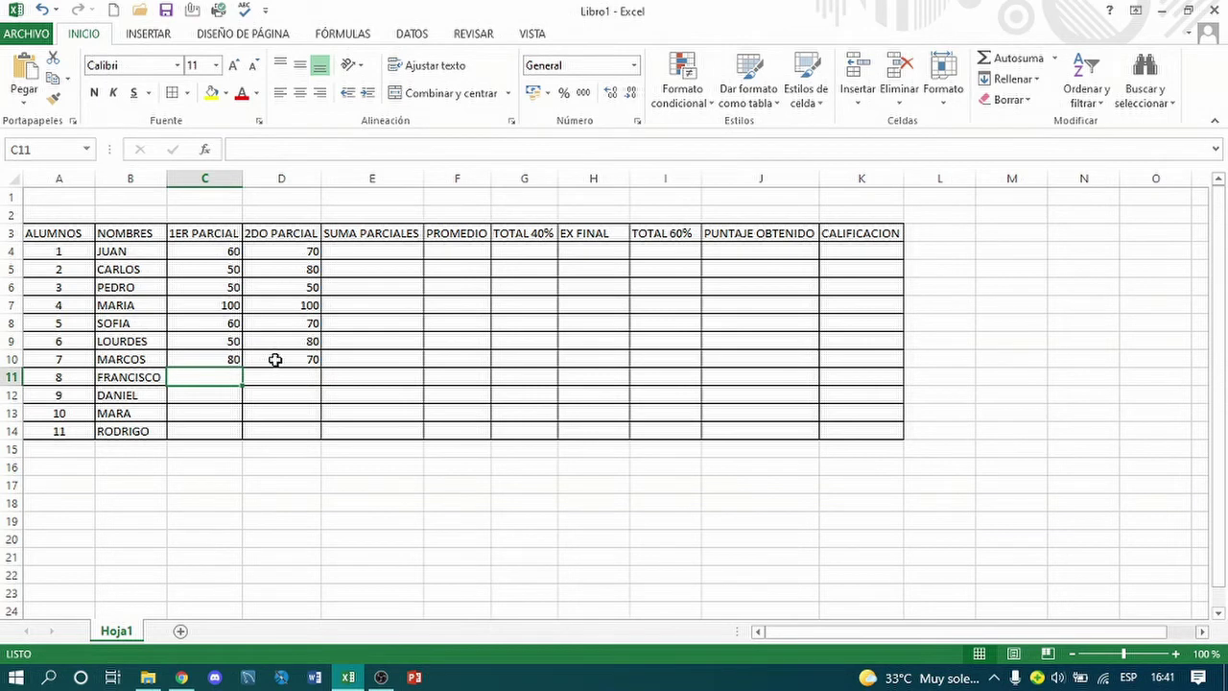
text(90)
key(Right)
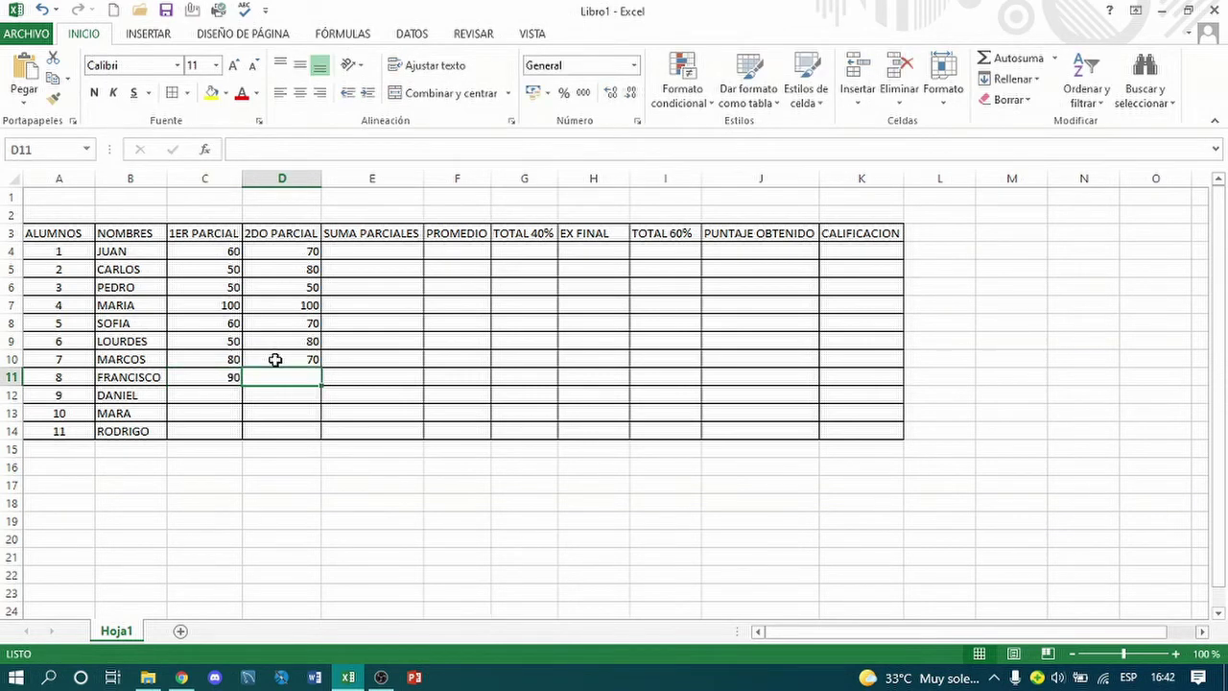
text(80)
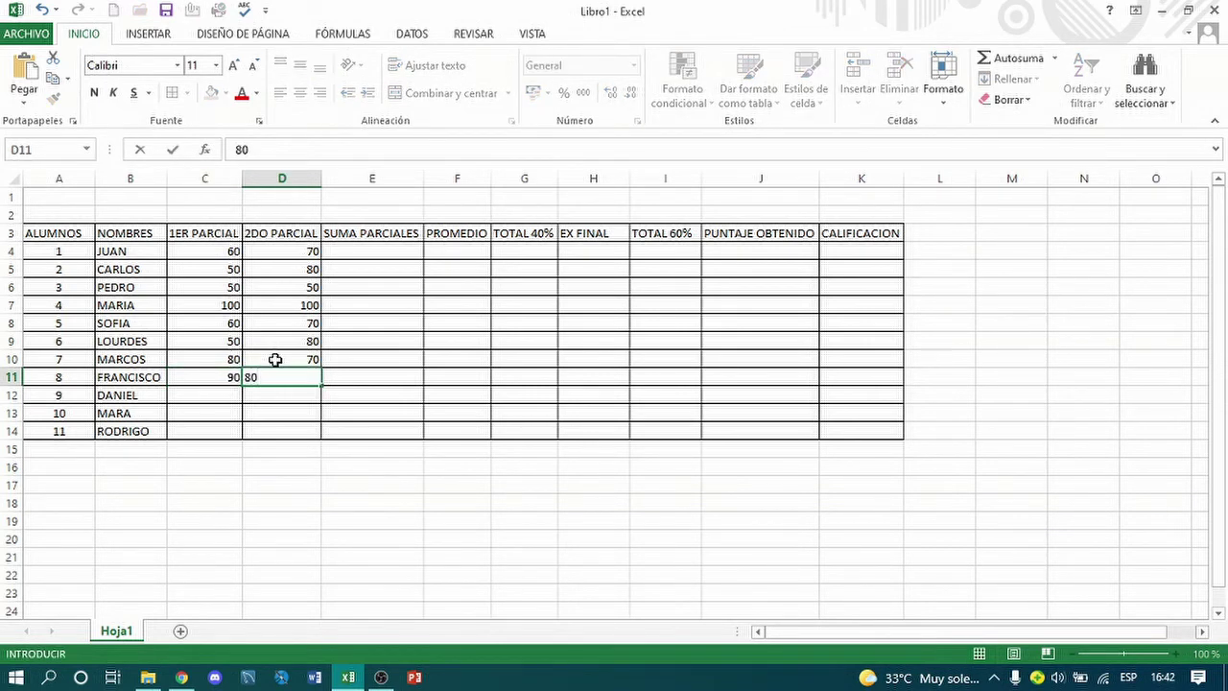
key(Return)
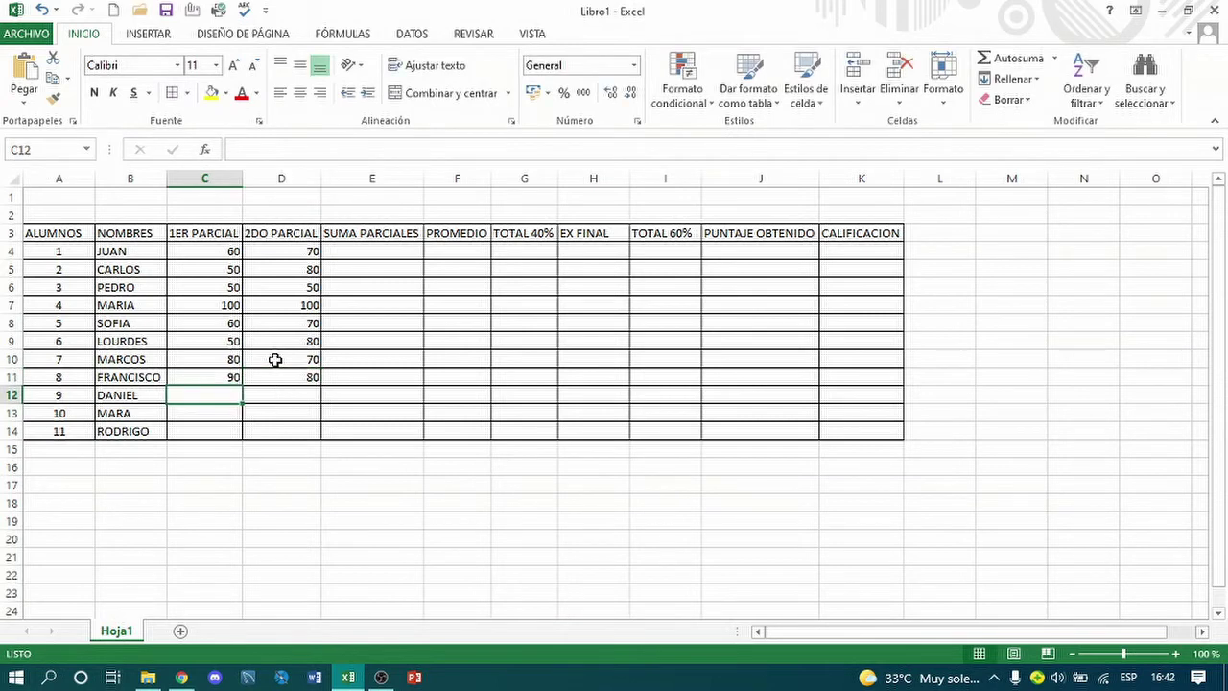
- Enter student 9's partial grades in row 12: 40 for 1ER PARCIAL and 50 for 2DO PARCIAL
text(40)
key(Return)
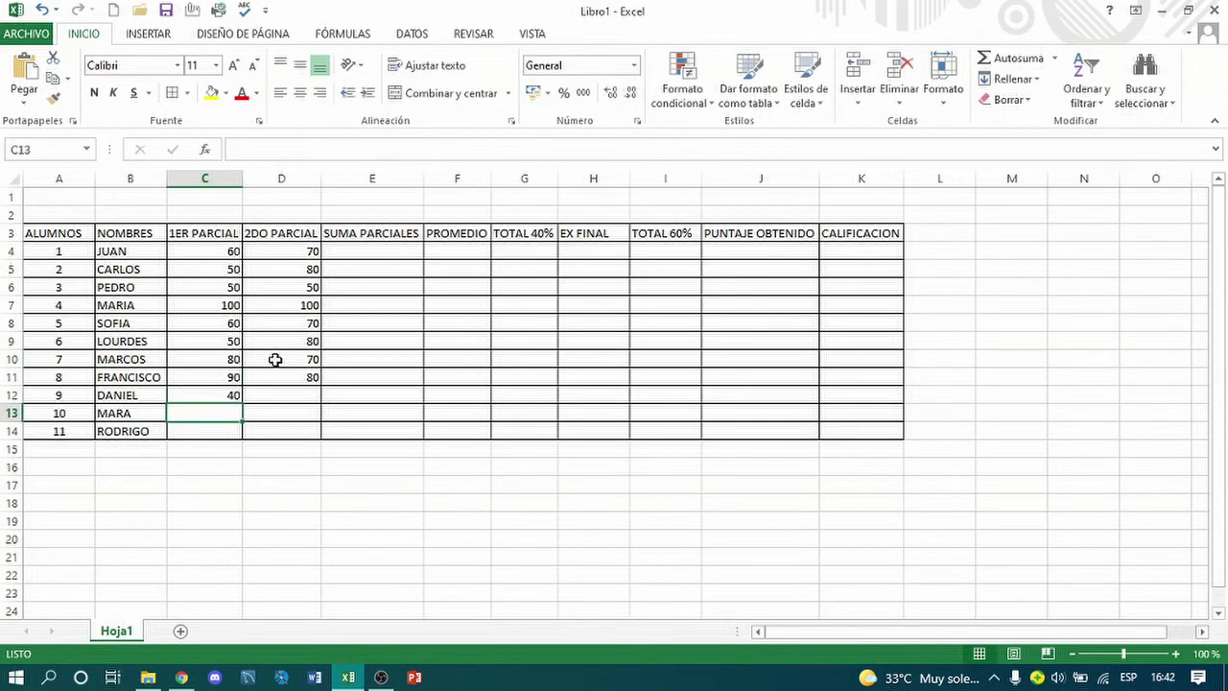
key(Up)
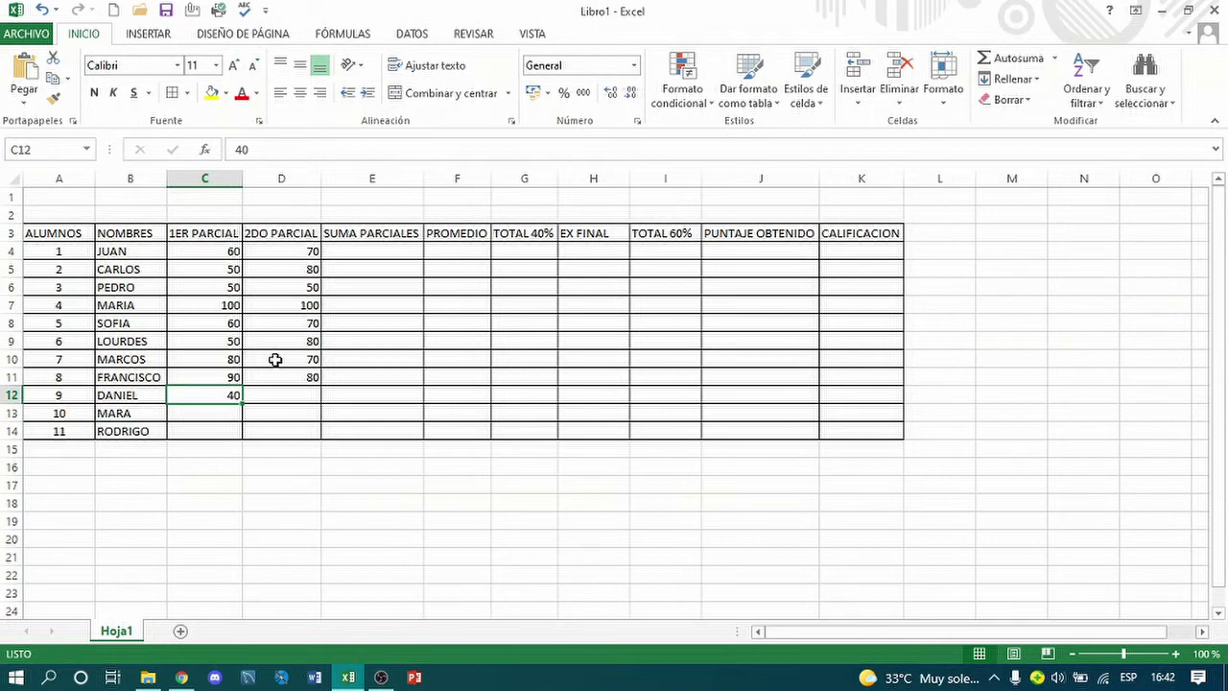
key(Right)
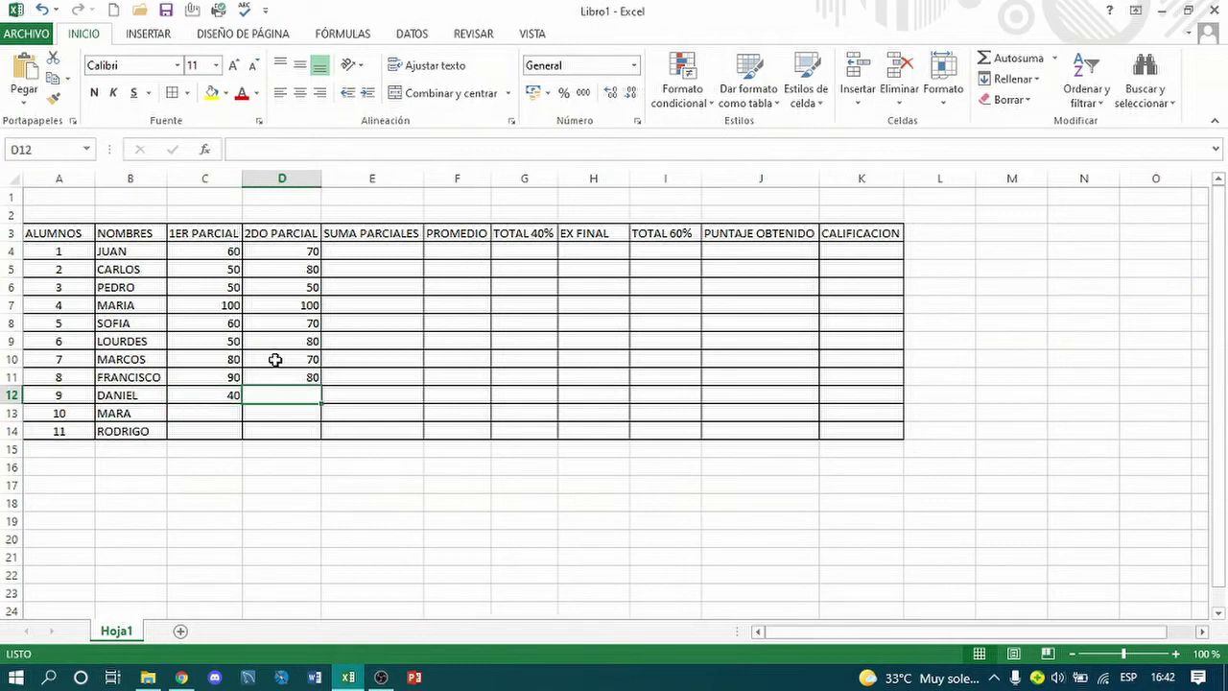
text(50)
key(Return)
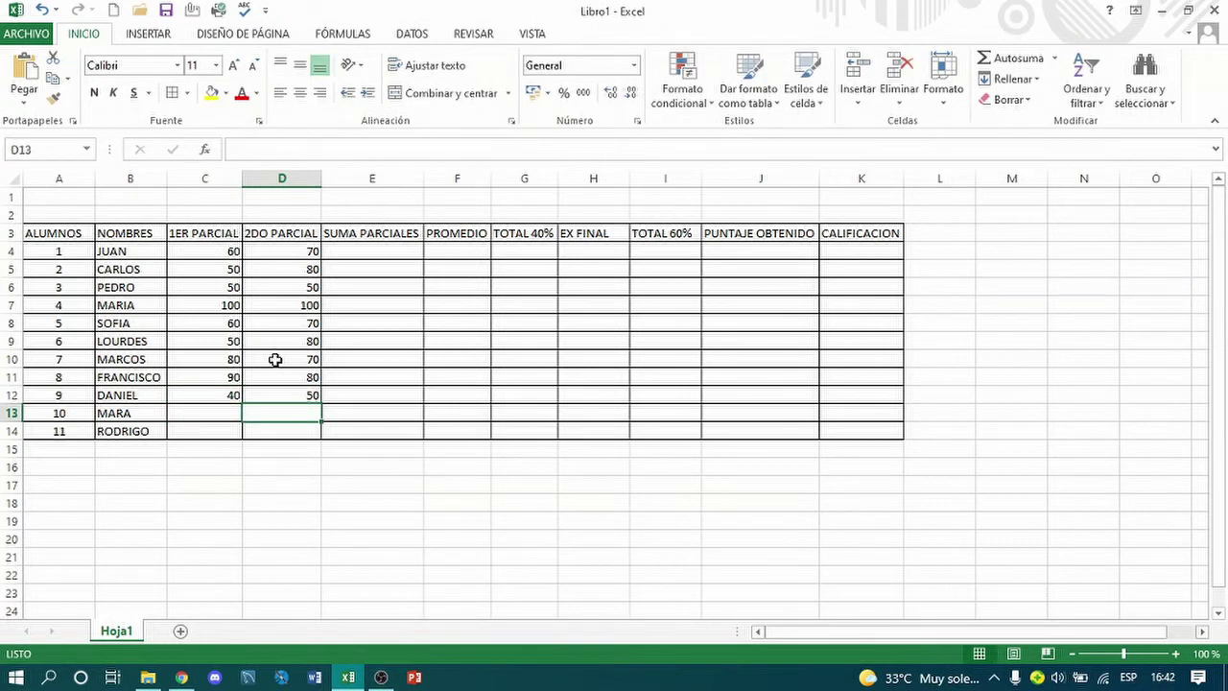
- Enter student 10's partial grades in row 13: 60 for both 1ER PARCIAL and 2DO PARCIAL
key(Left)
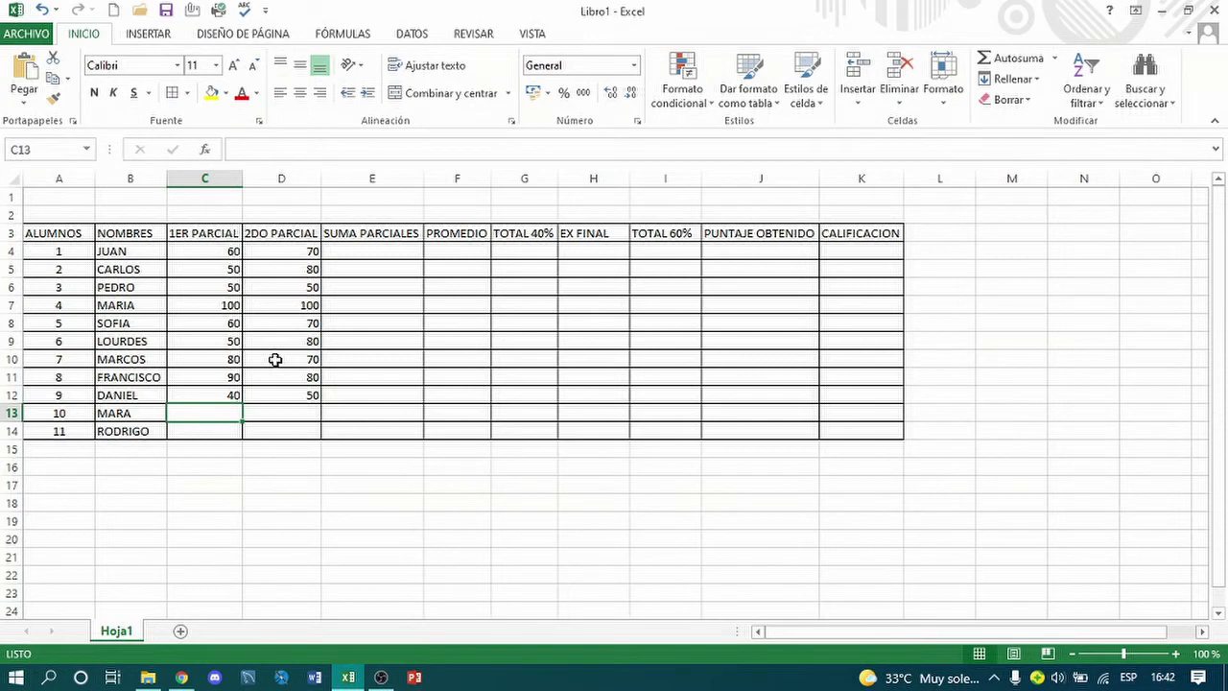
text(60)
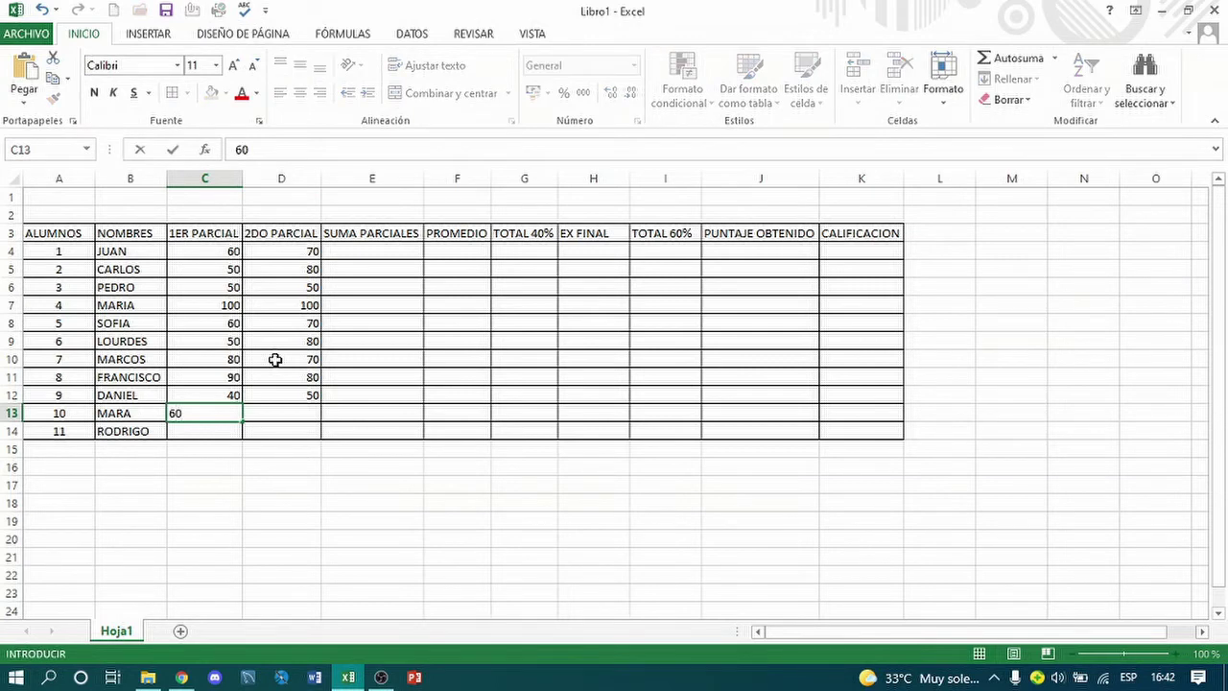
key(Right)
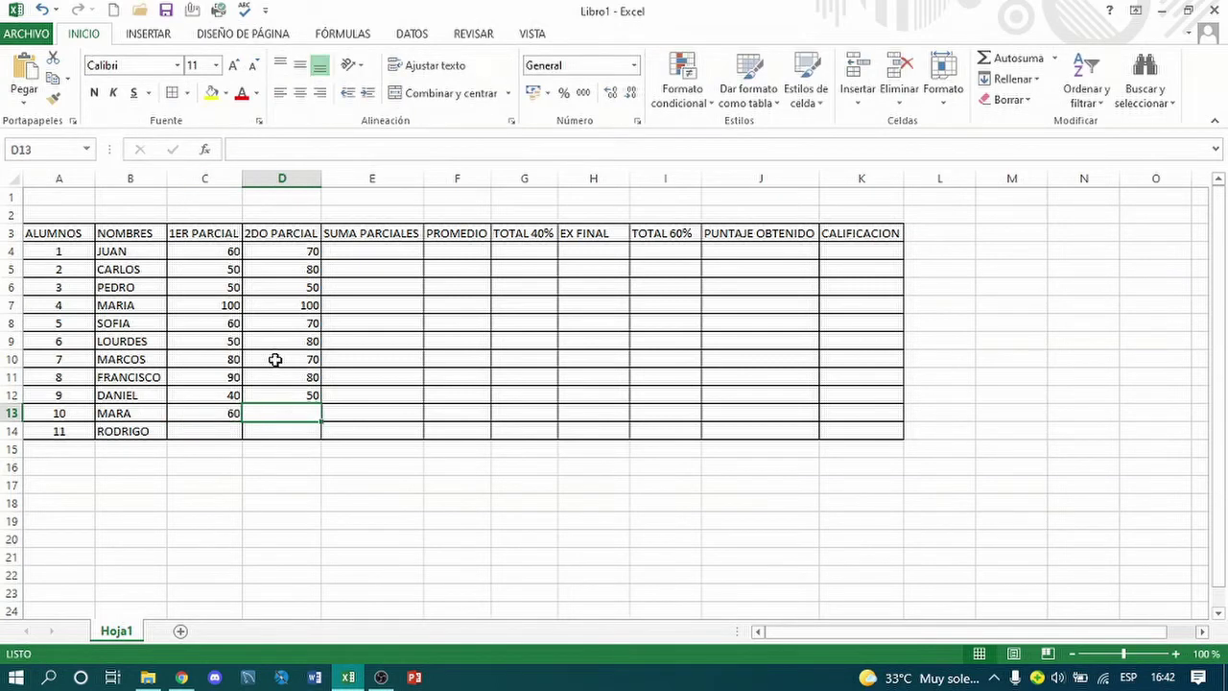
text(60)
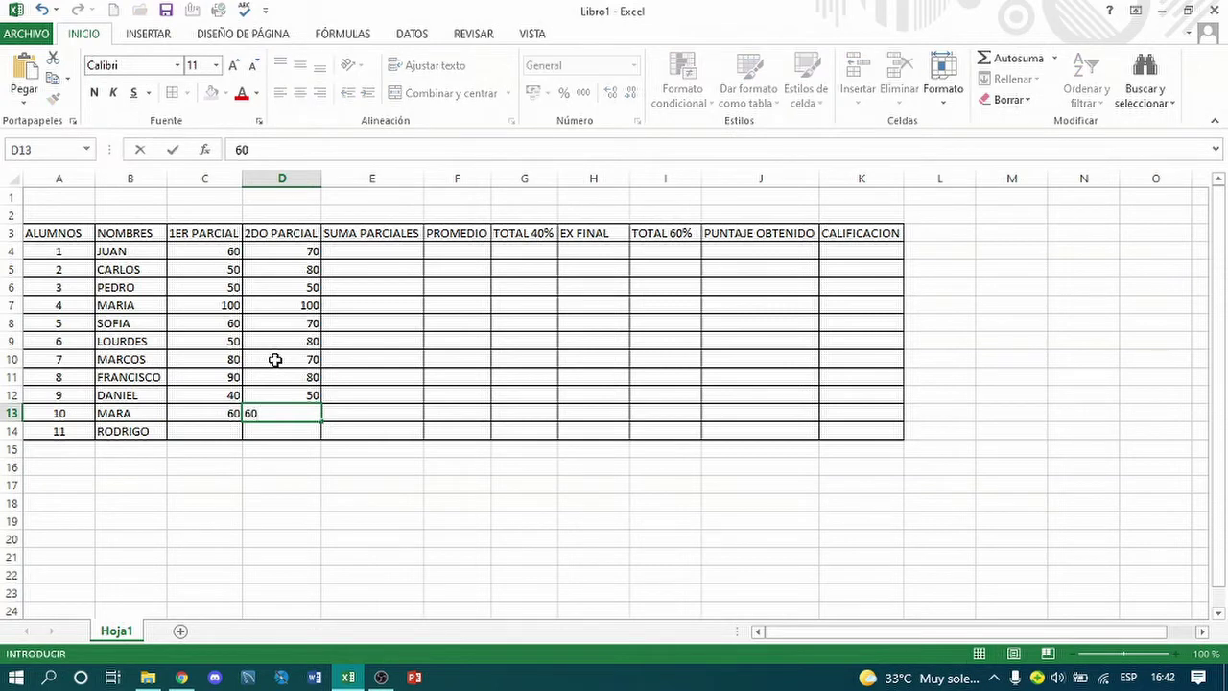
key(Return)
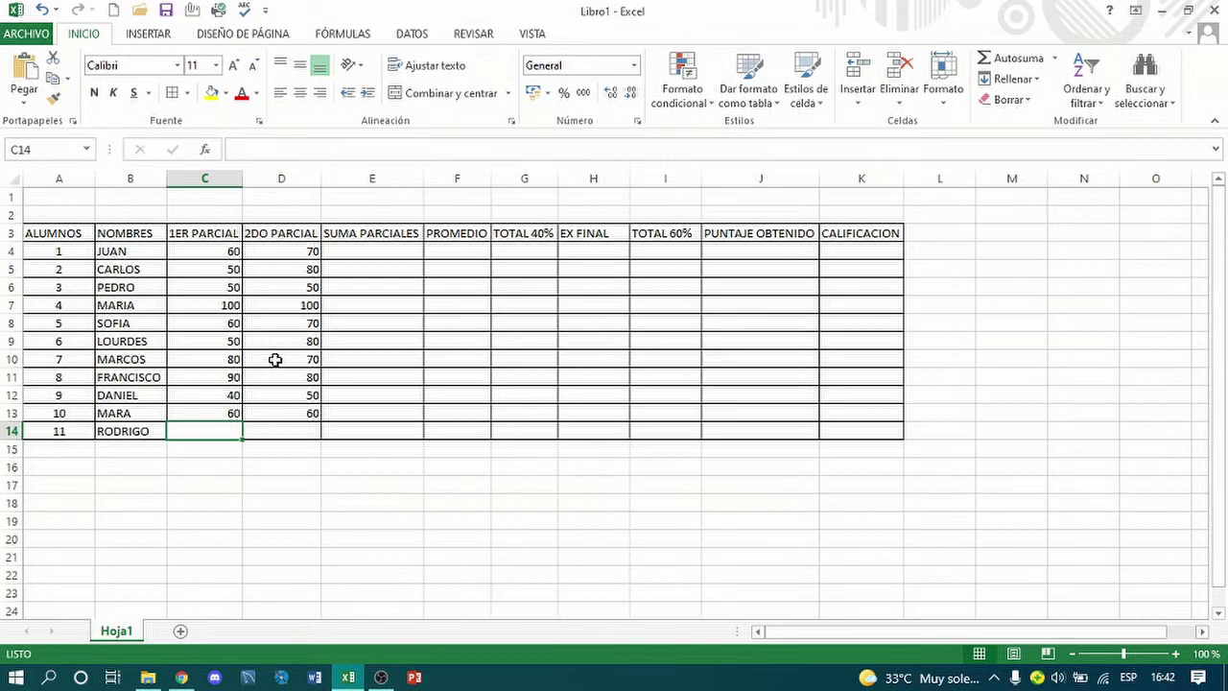
- Enter 40 for both of student 11's partial grades in row 14, and centre all the partial grades in C4:D14
text(40)
key(Tab)
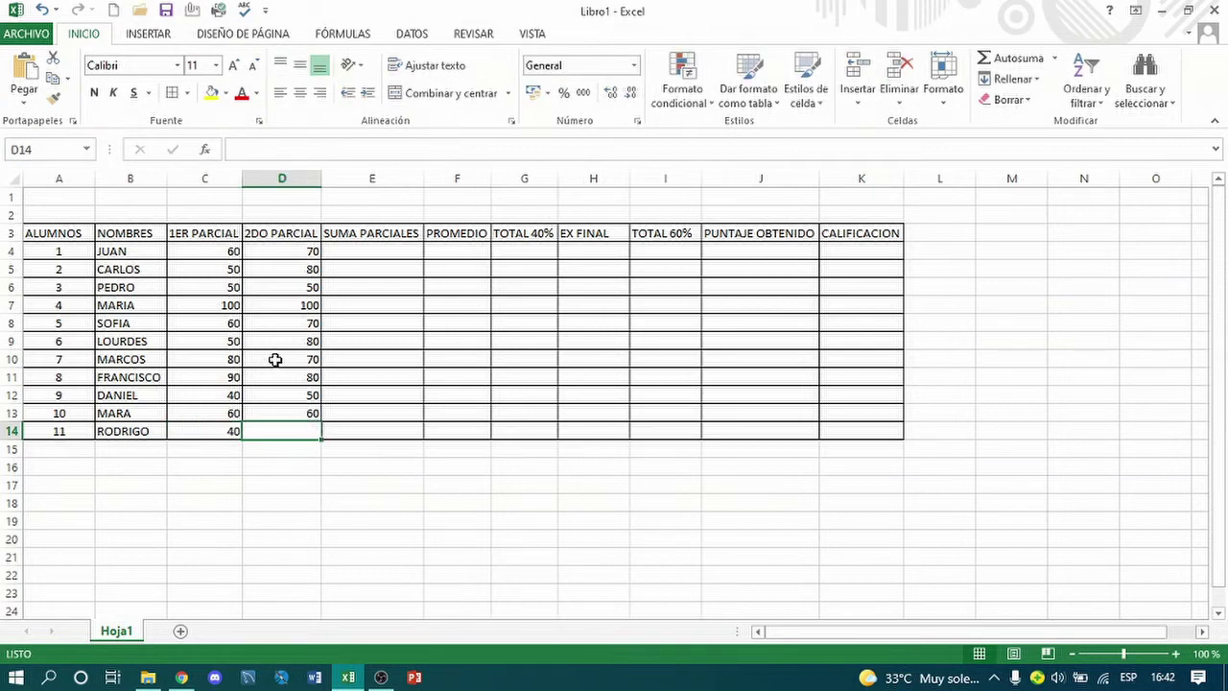
text(40)
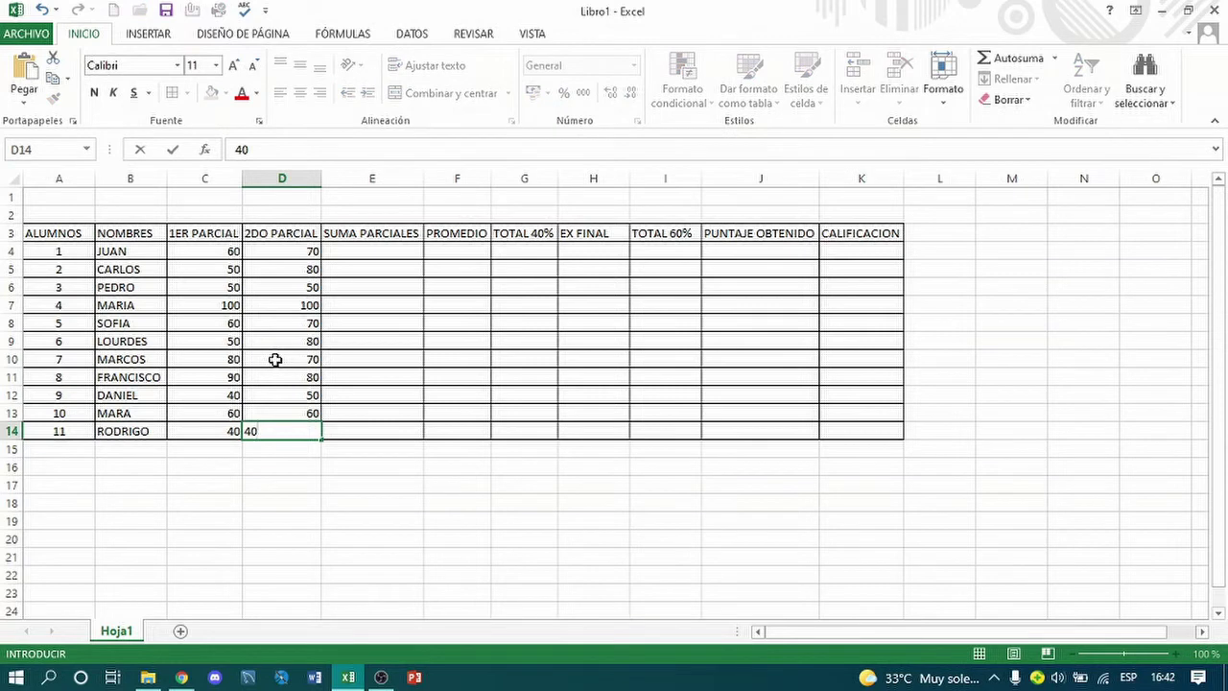
click(359, 251)
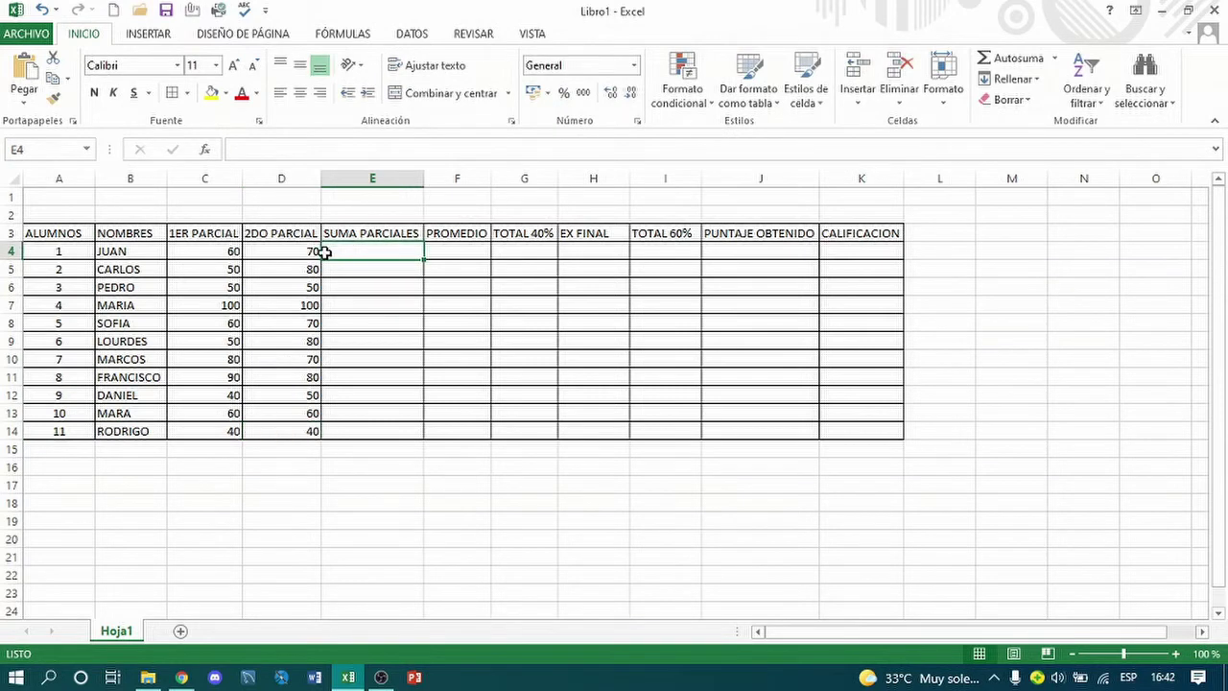
drag(214, 256, 294, 431)
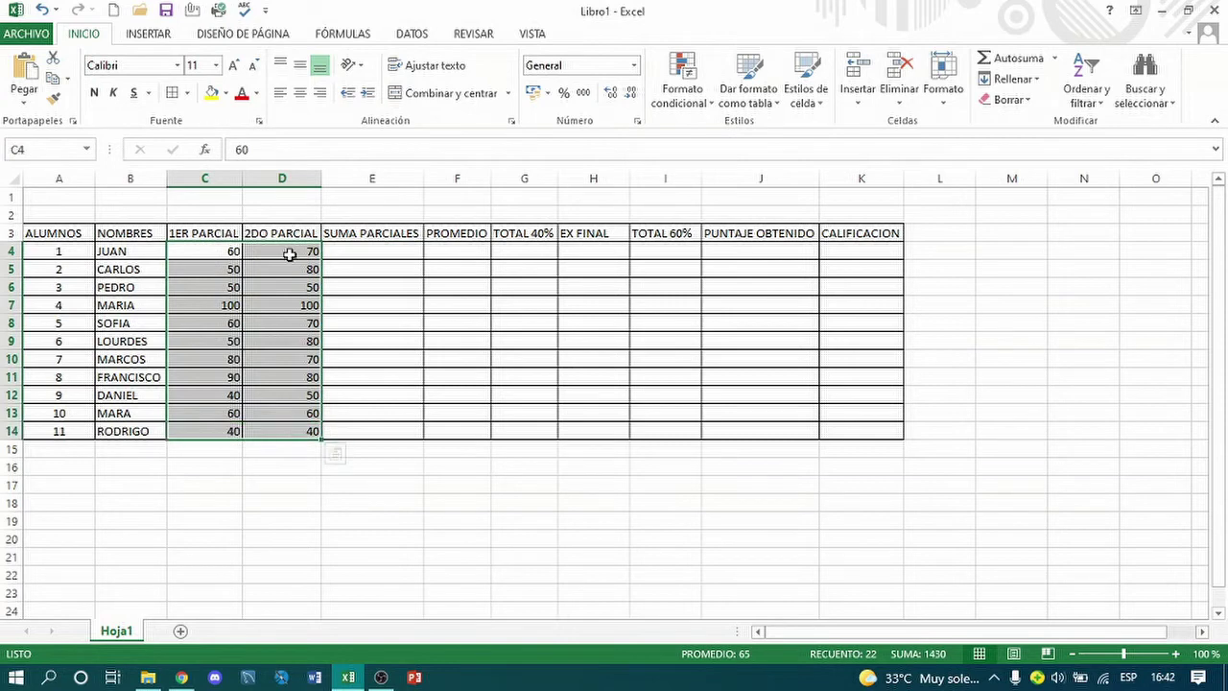
click(300, 95)
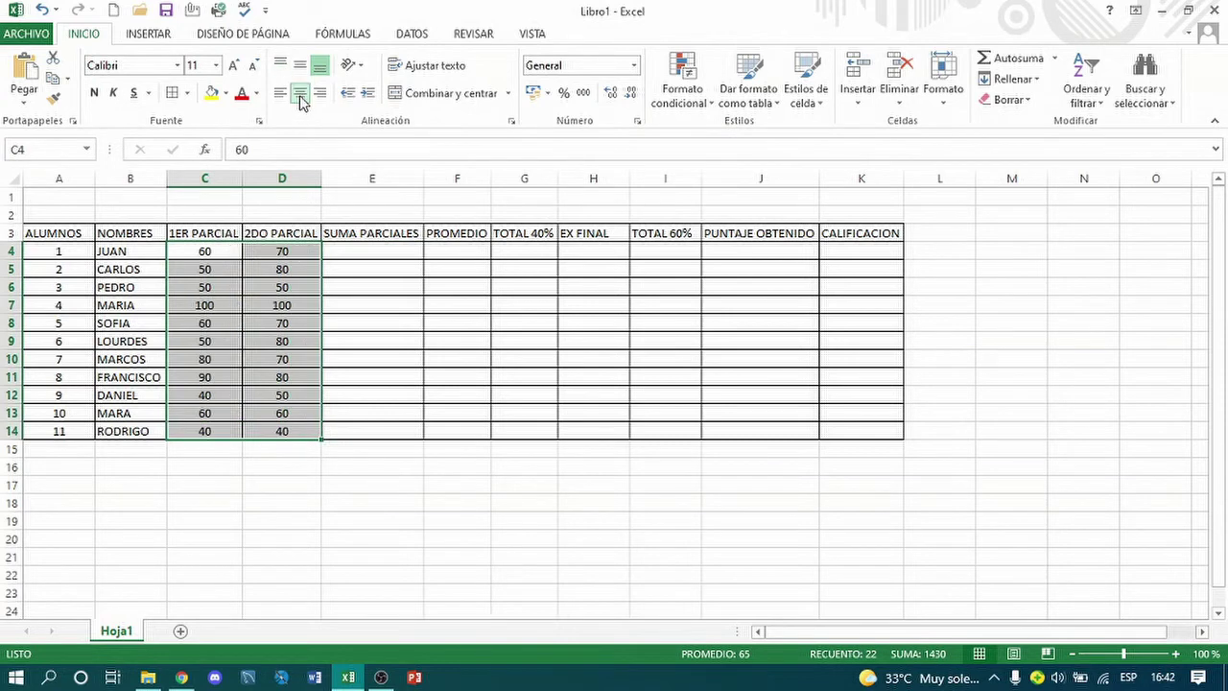
- Total the partial grades C4:D4 into E4 with AutoSum and copy the formula down the SUMA PARCIALES column to row 14
click(374, 248)
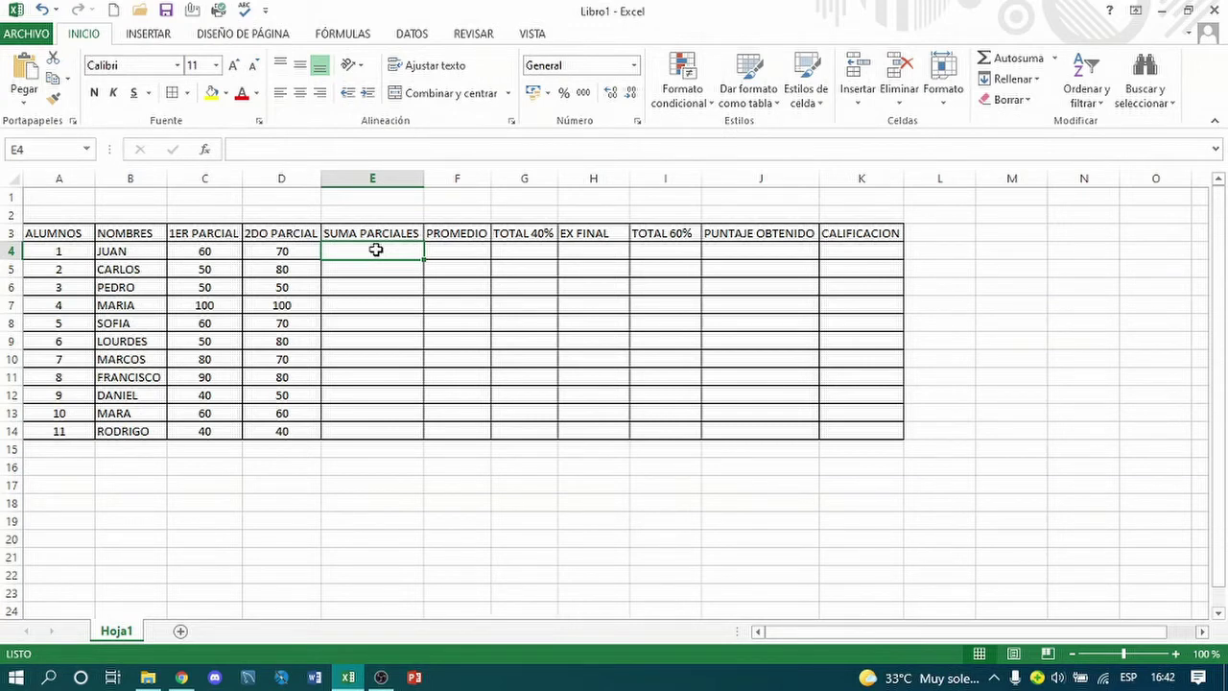
click(234, 253)
drag(234, 253, 344, 262)
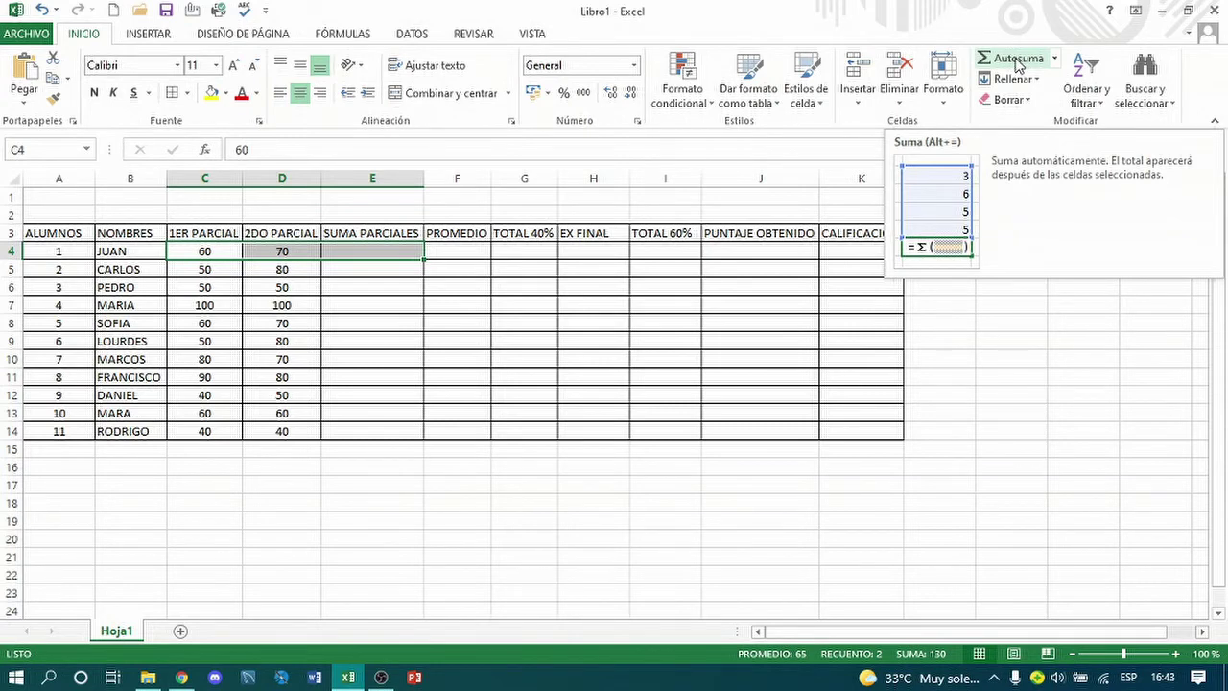
click(1018, 61)
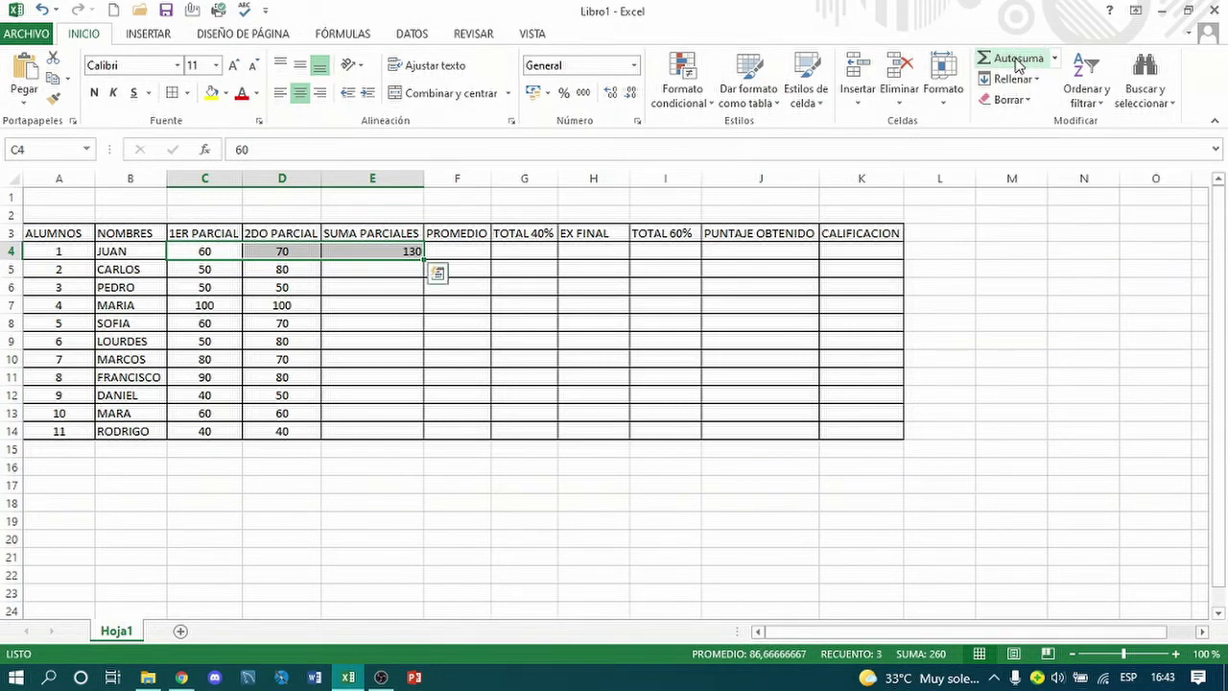
click(367, 251)
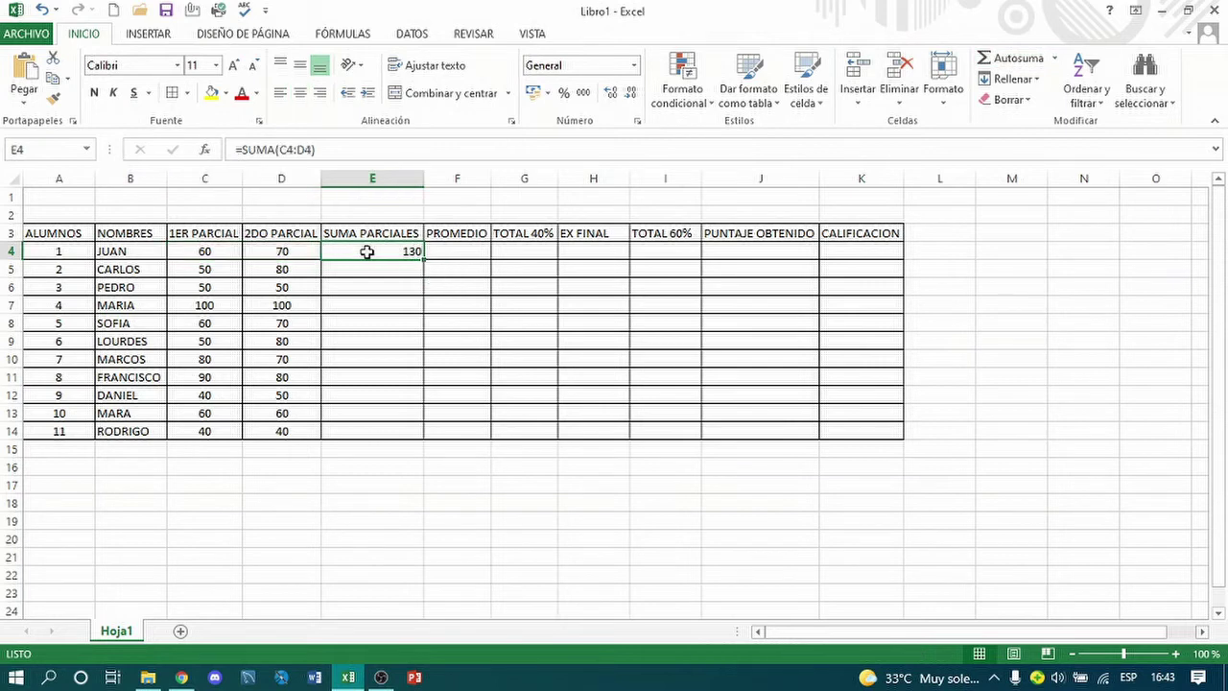
double_click(425, 262)
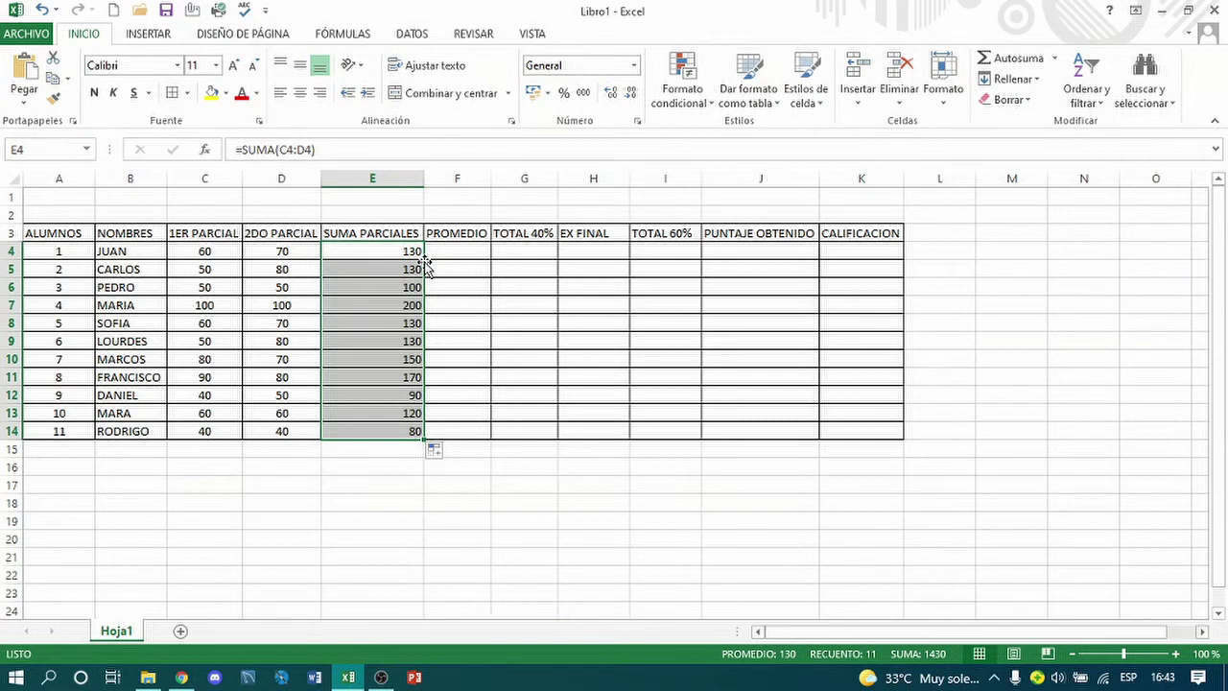
- Centre the SUMA PARCIALES cells E4:E14 and clear their contents
click(300, 93)
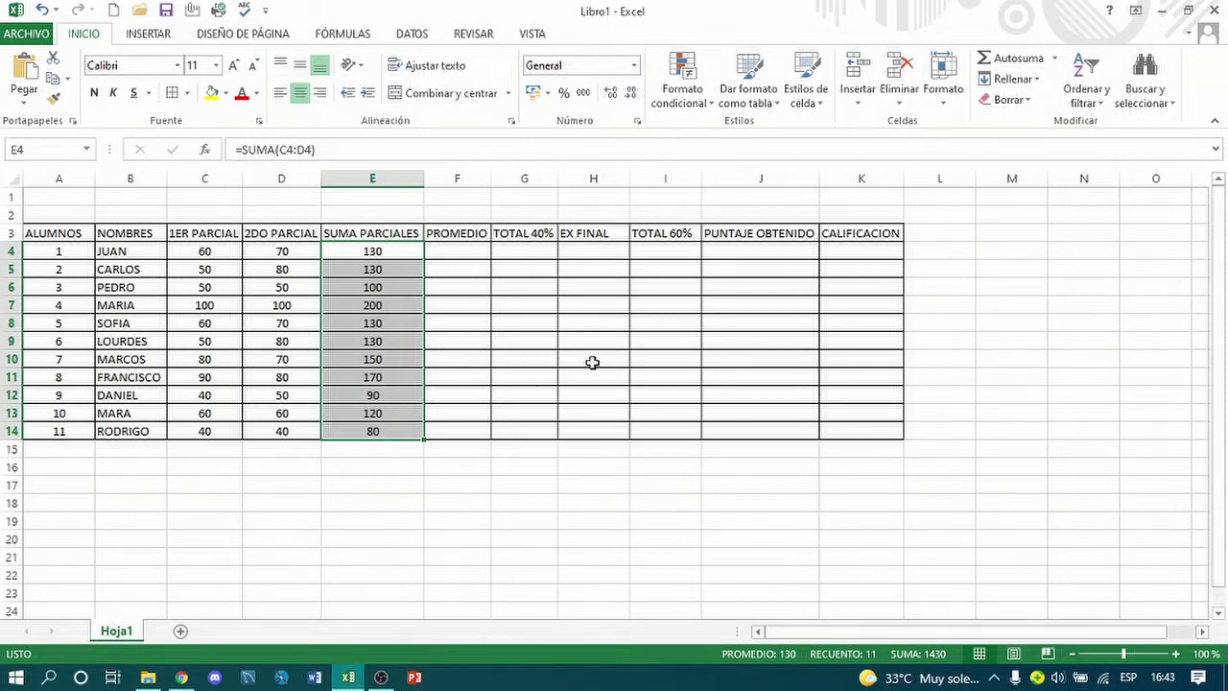
key(Delete)
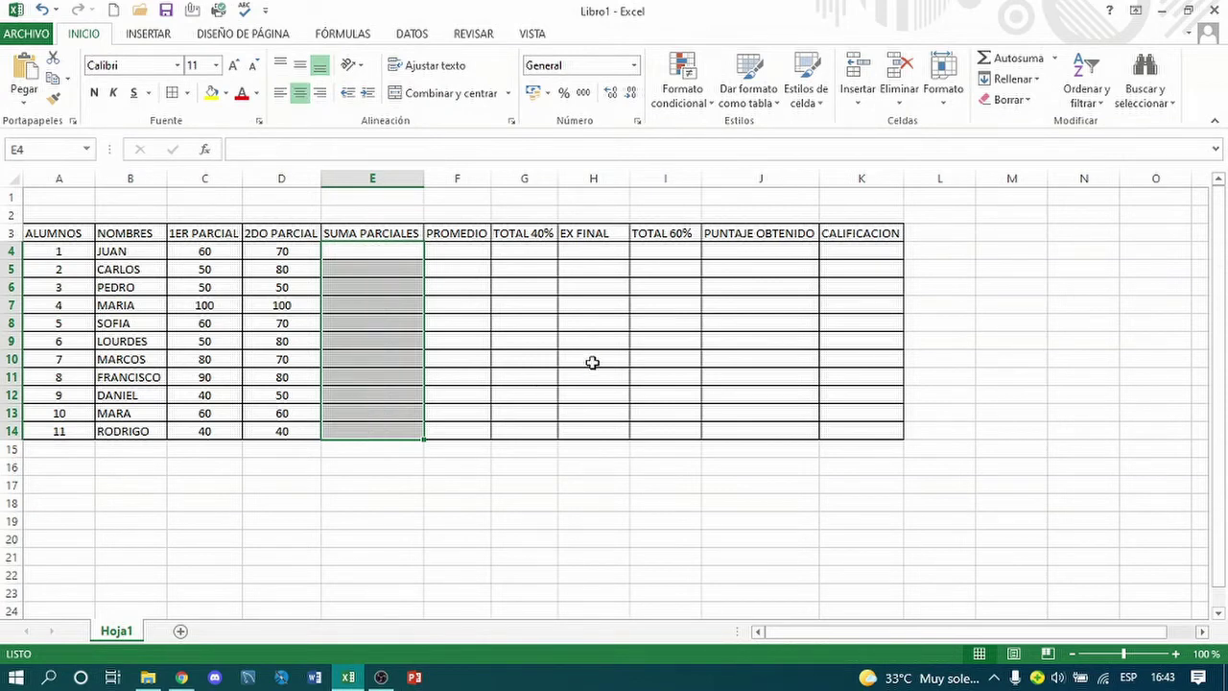
- Enter the formula =SUMA(C4;D4) in E4 to add student 1's two partial grades
click(348, 249)
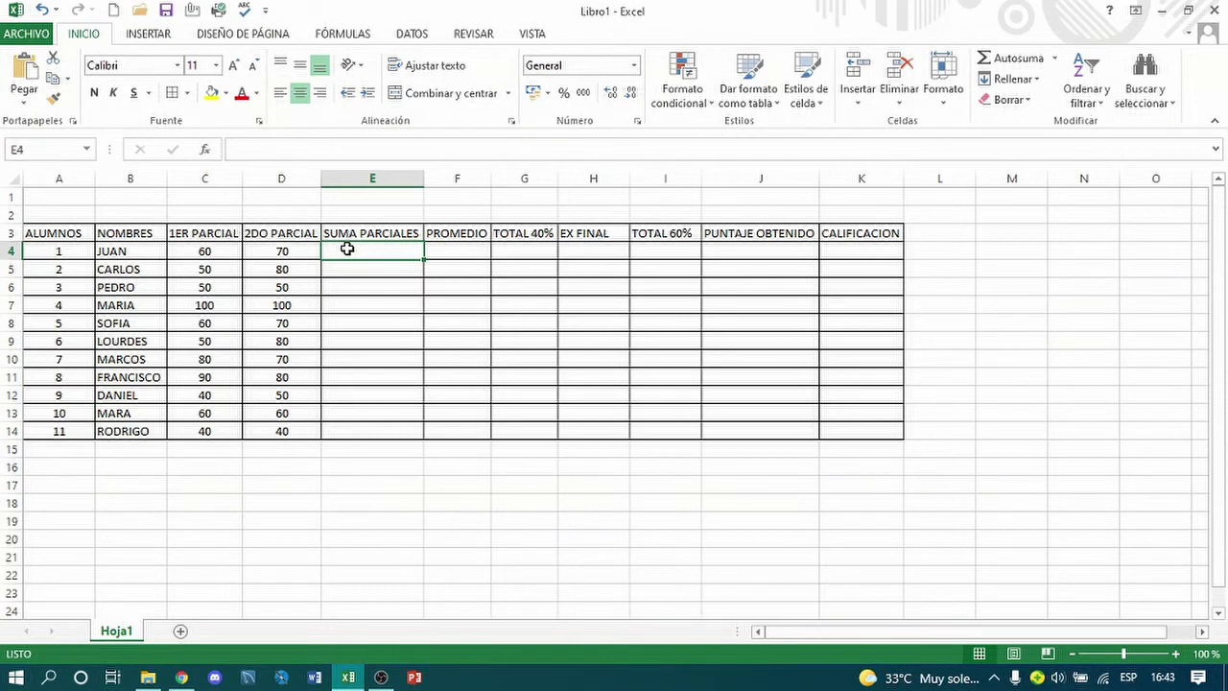
text(=)
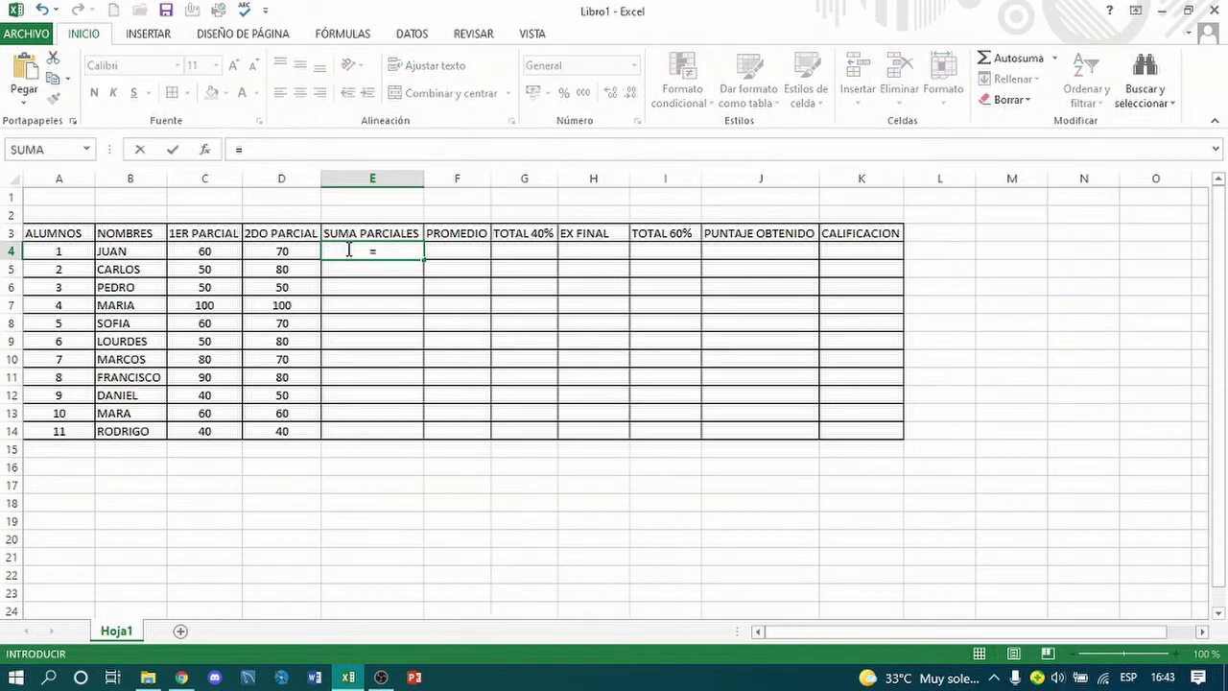
text(S)
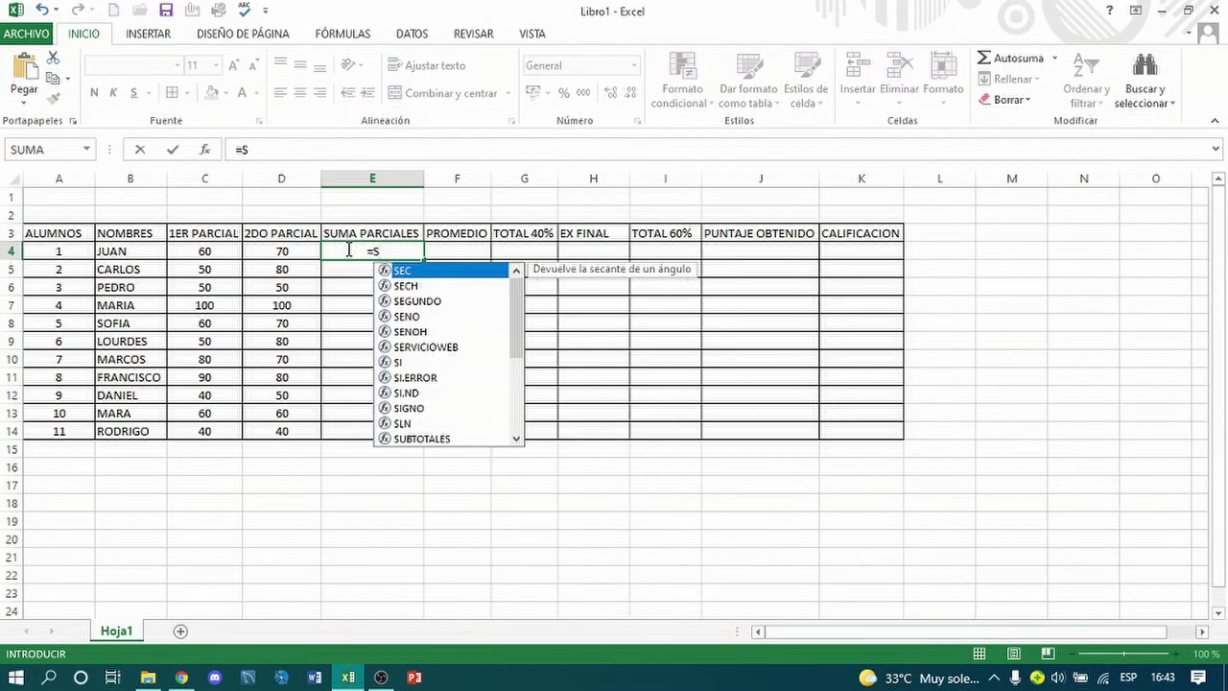
text(U)
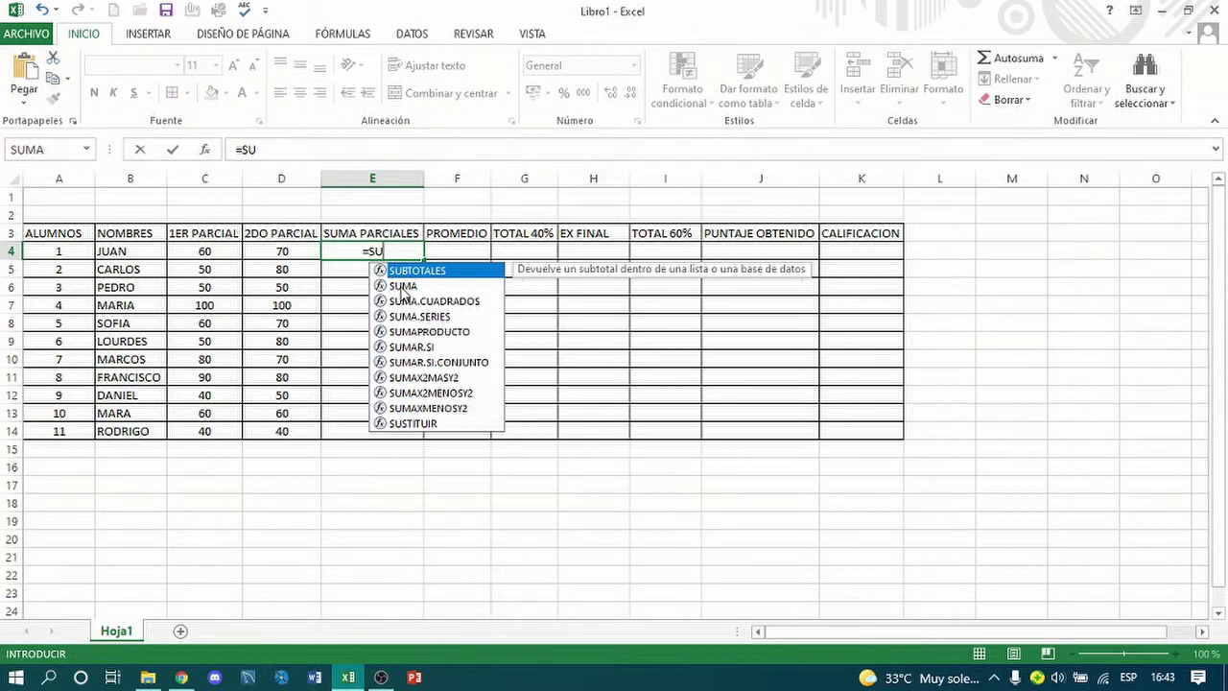
double_click(403, 285)
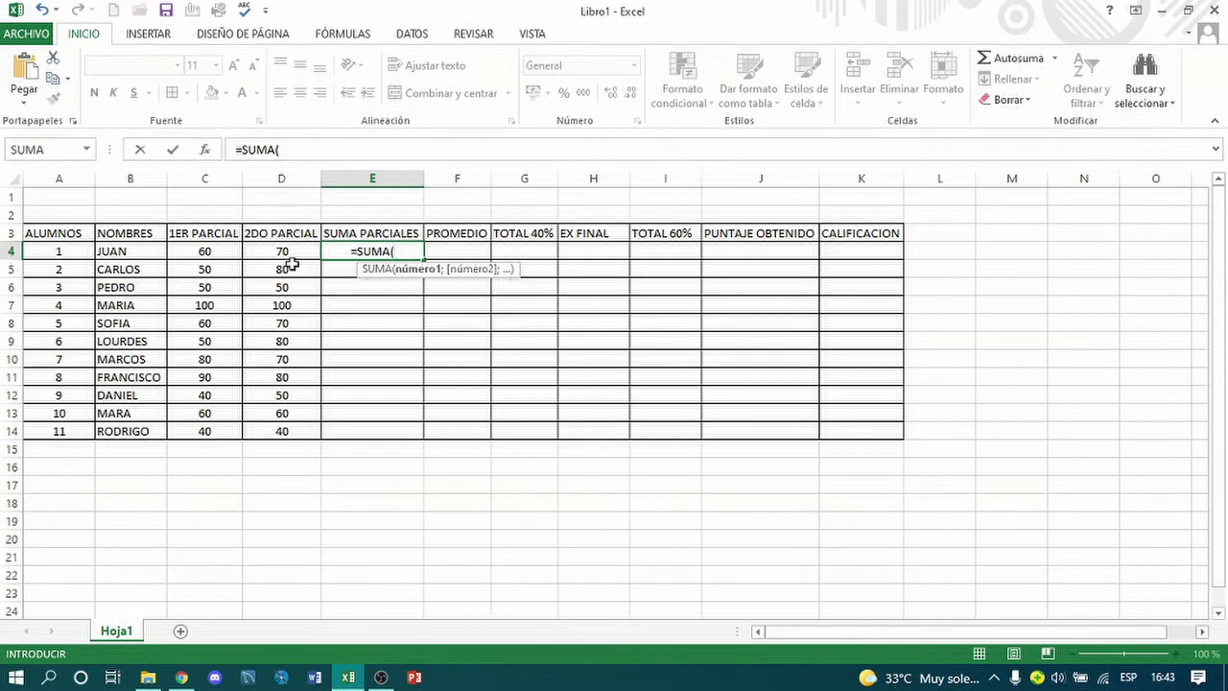
click(209, 251)
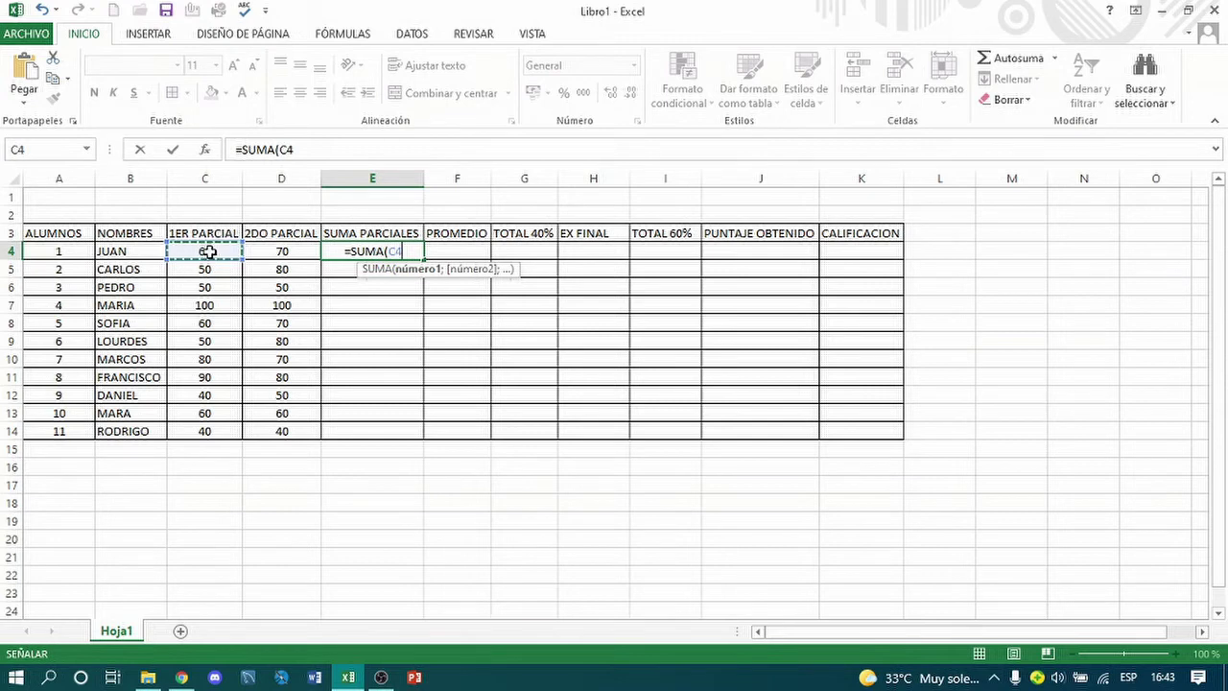
click(281, 251)
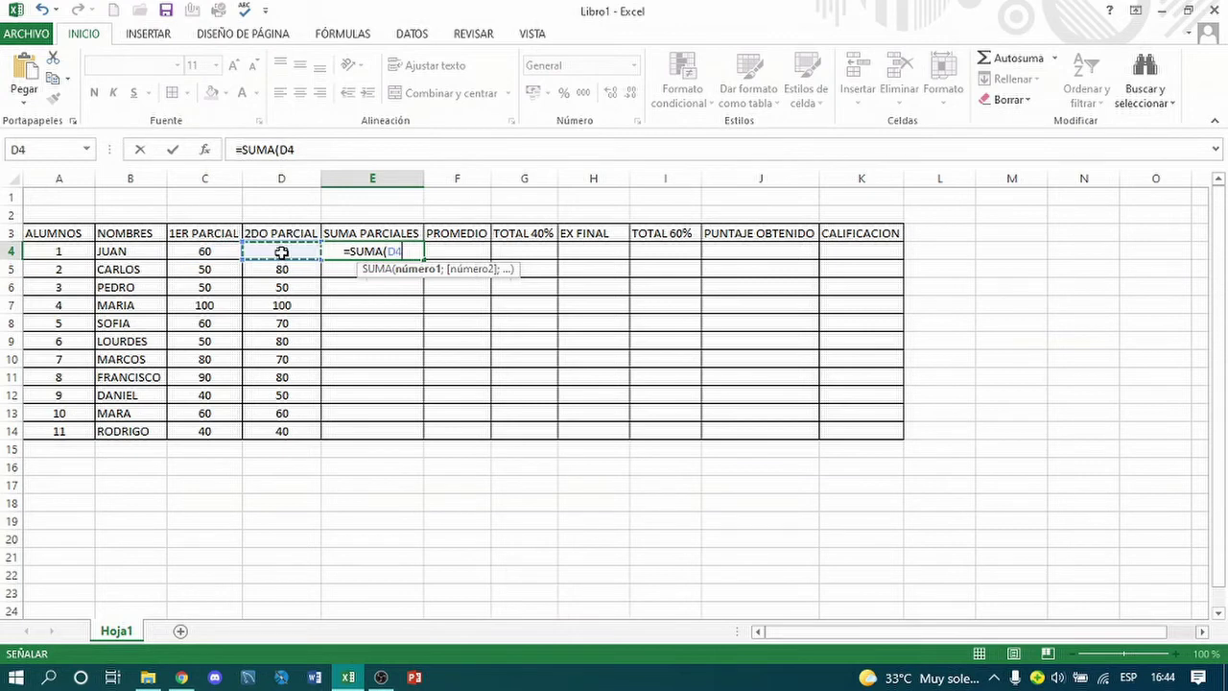
click(222, 252)
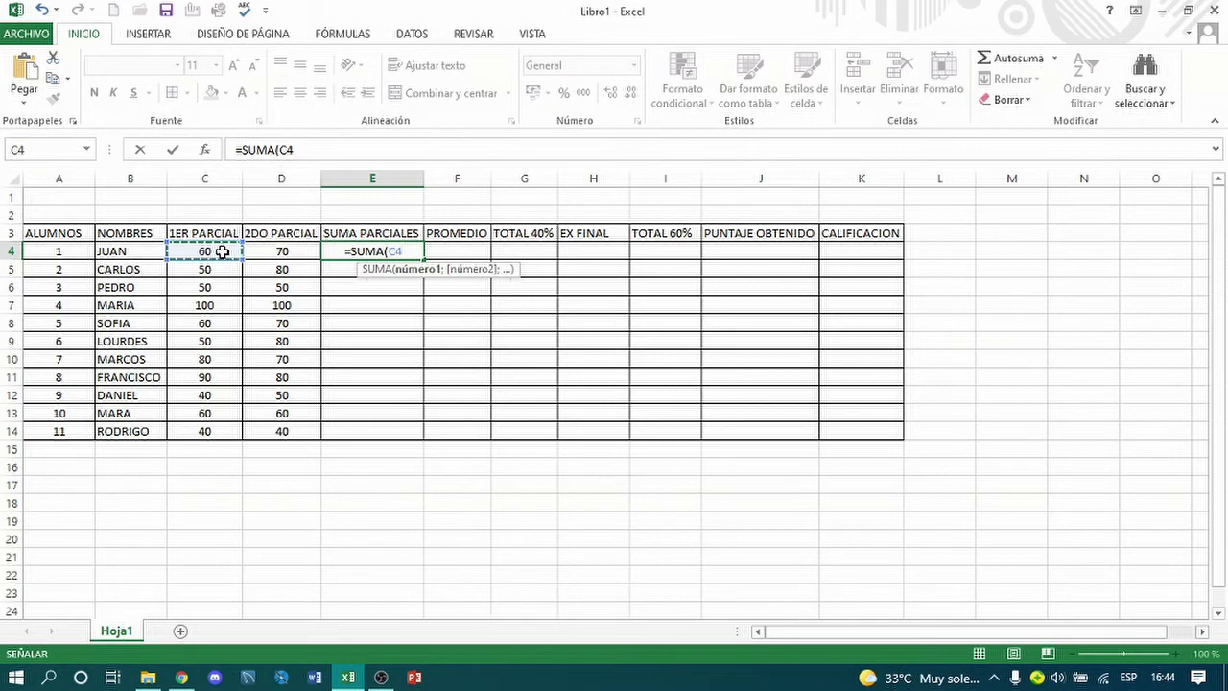
text(;)
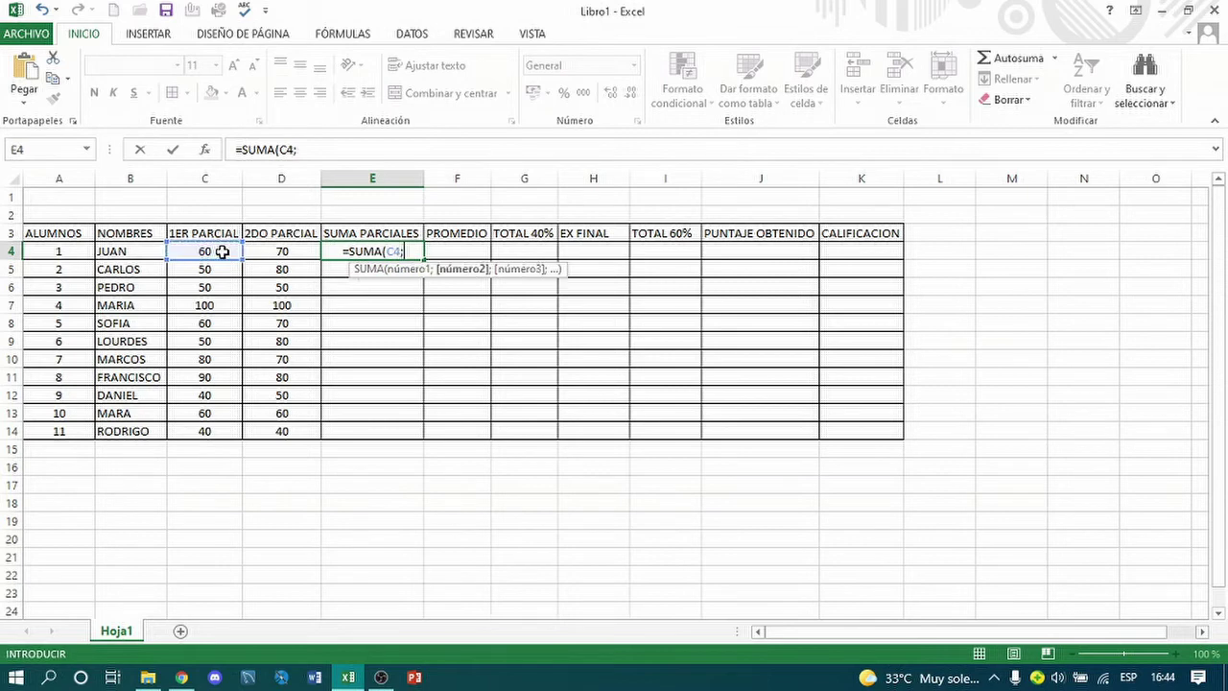
click(278, 253)
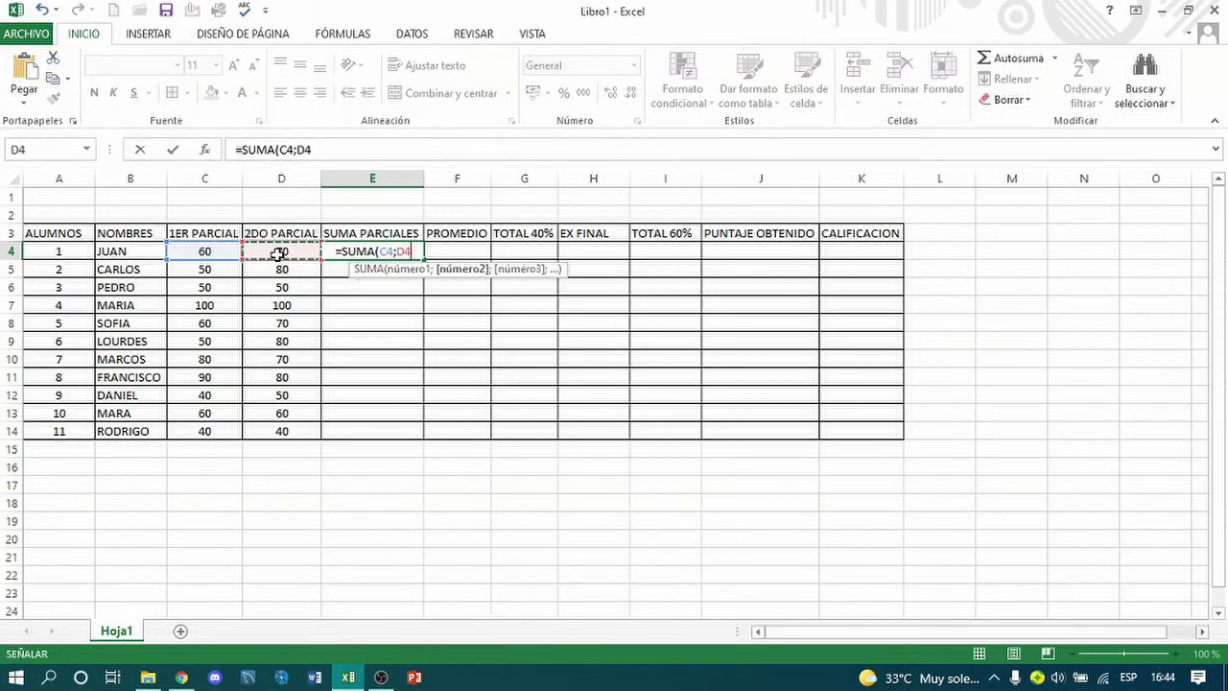
key(Return)
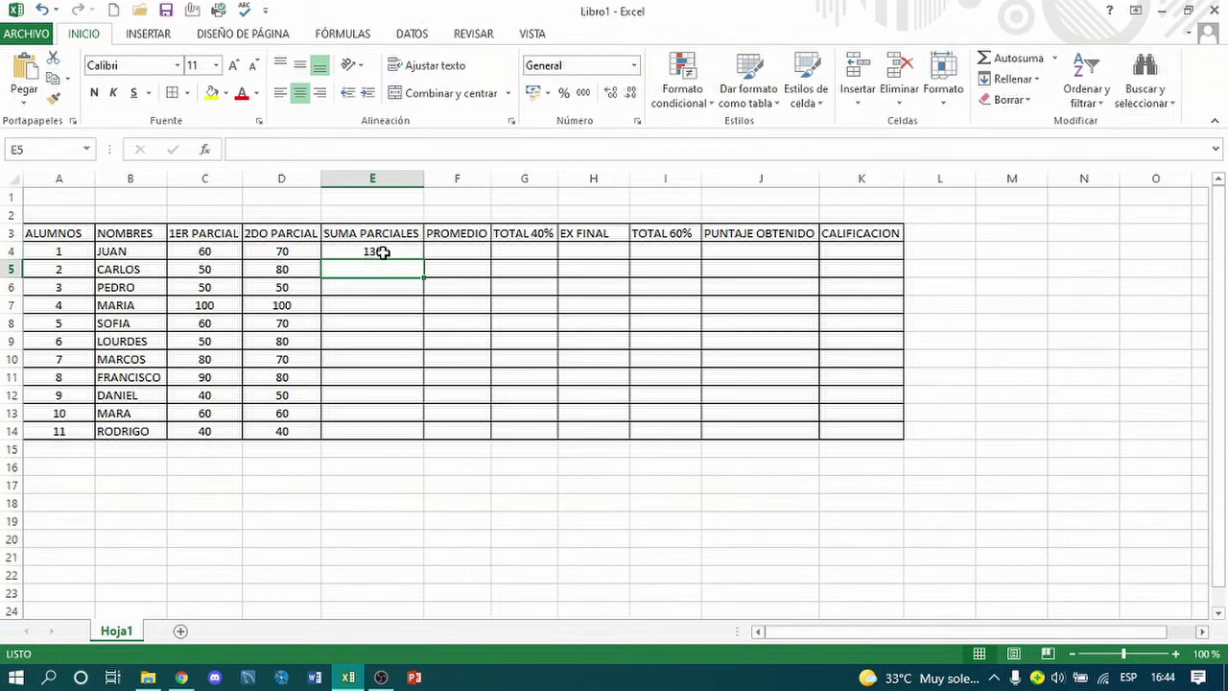
- Copy the sum formula from E4 down through E14 and select F4, the first PROMEDIO cell
click(382, 252)
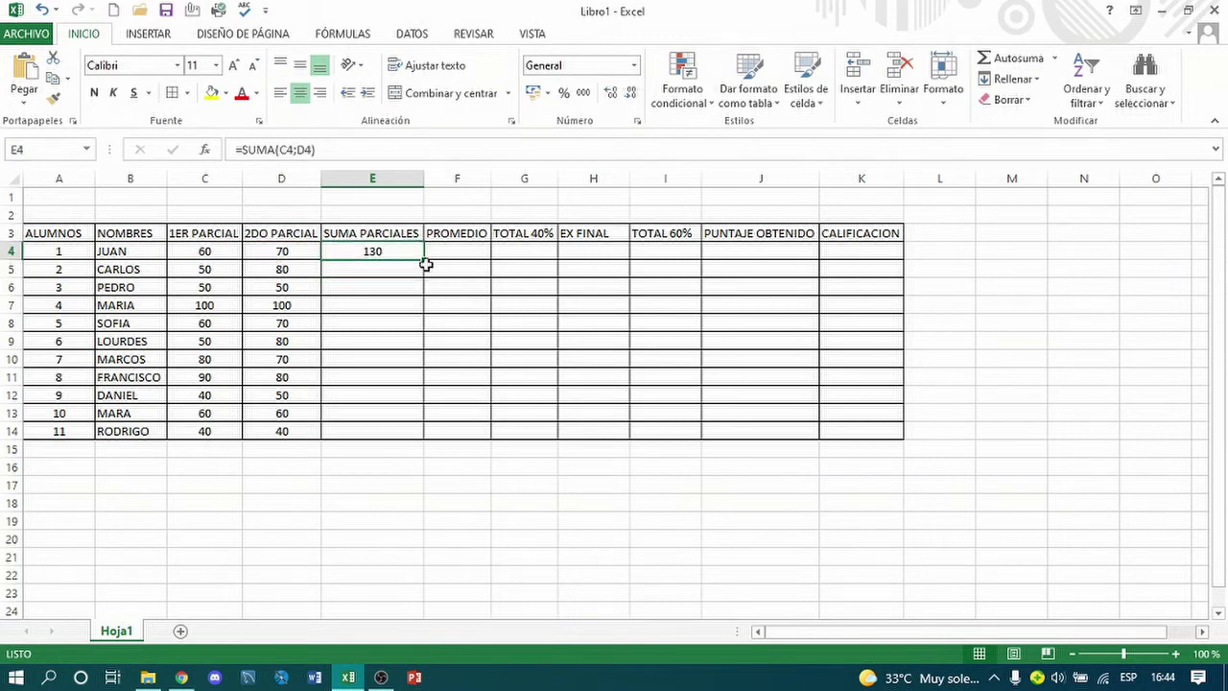
double_click(425, 261)
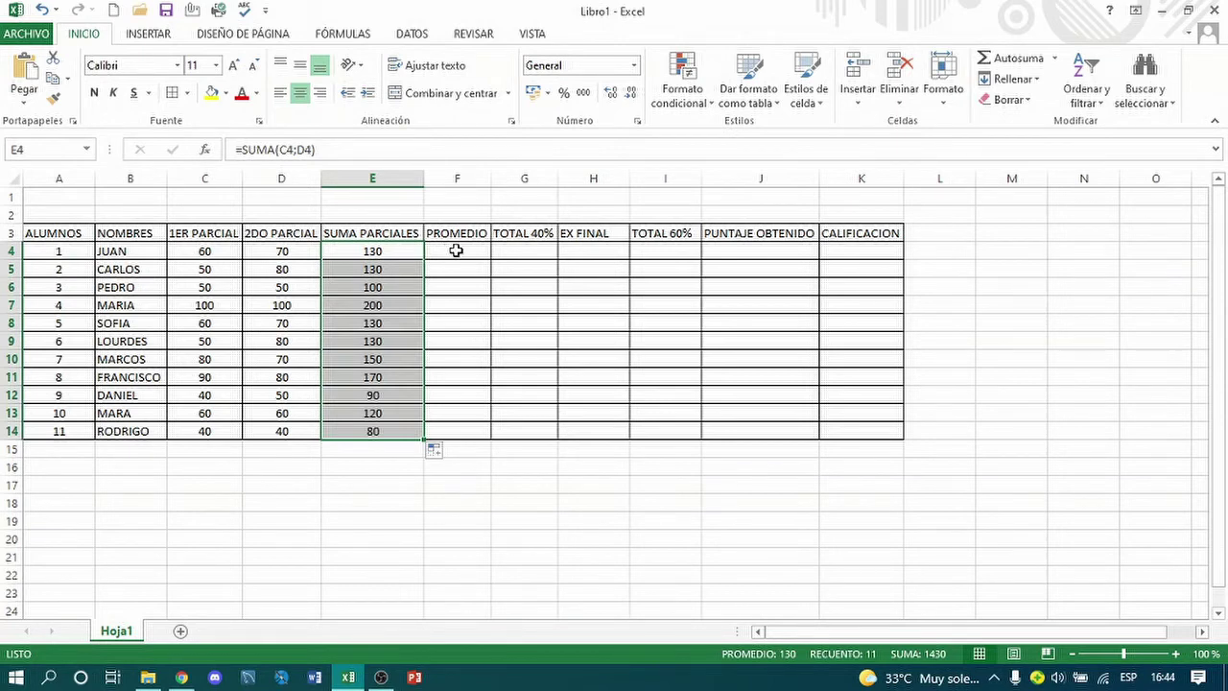
click(456, 250)
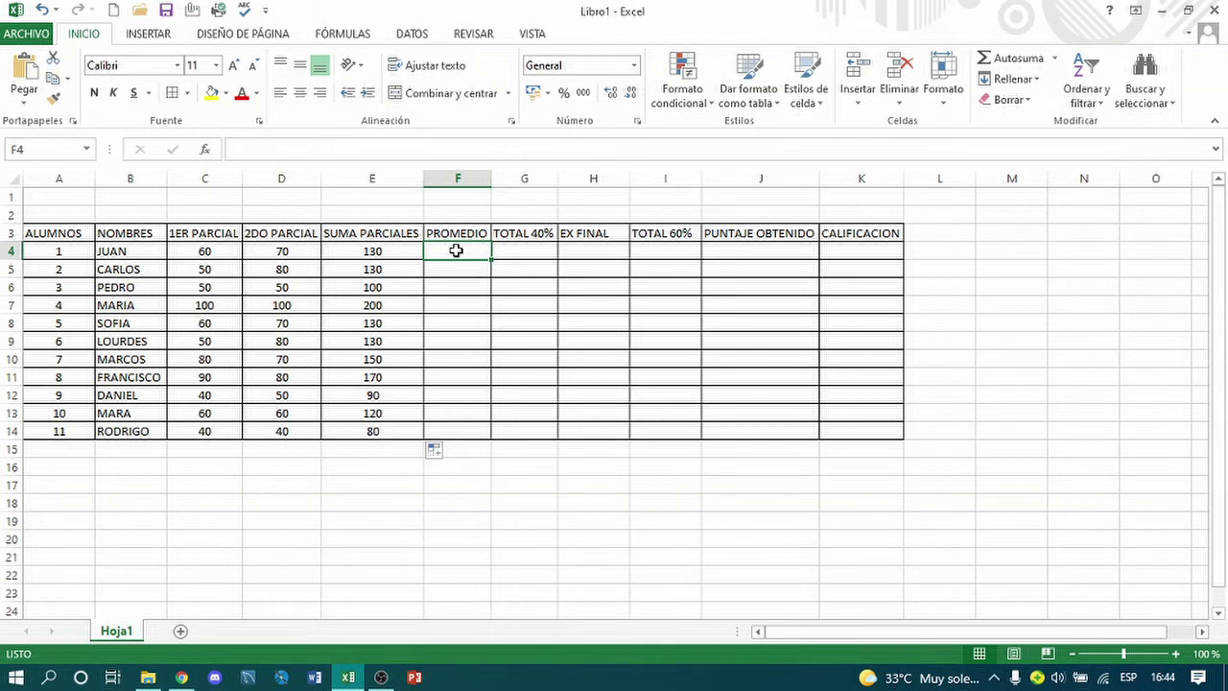
- Calculate the averages in F4:F14 by filling the formula =E4/2 down the PROMEDIO column, and clear those cells
text(=)
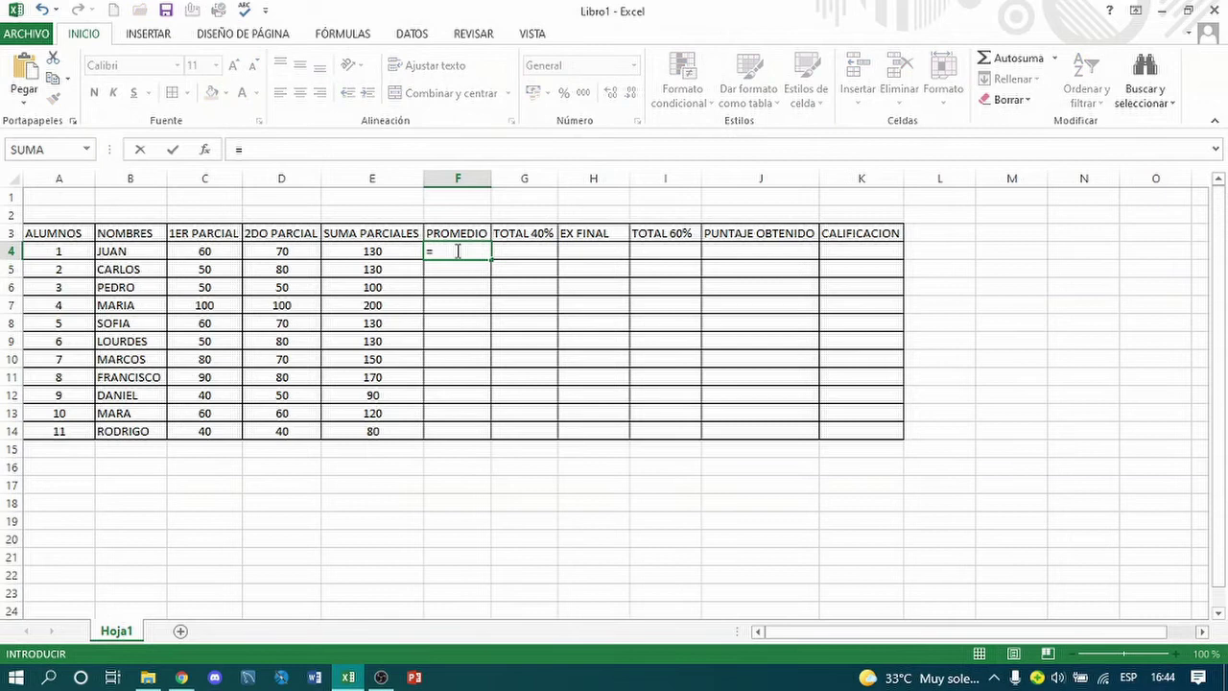
click(380, 250)
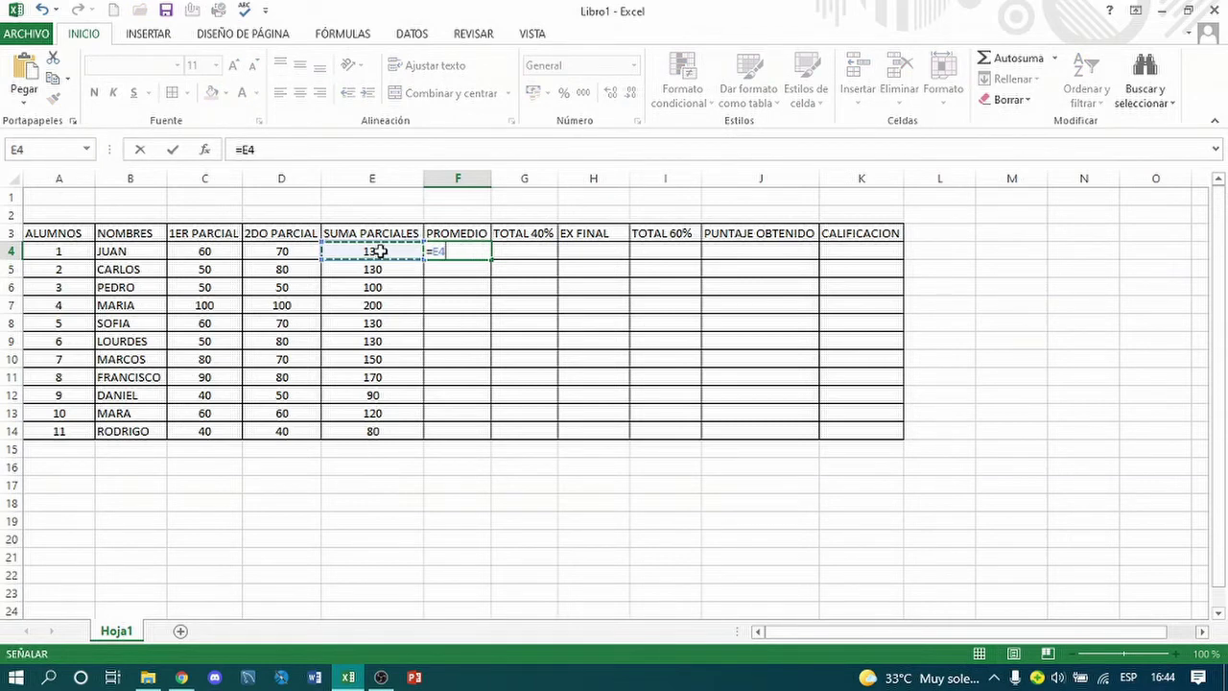
click(297, 151)
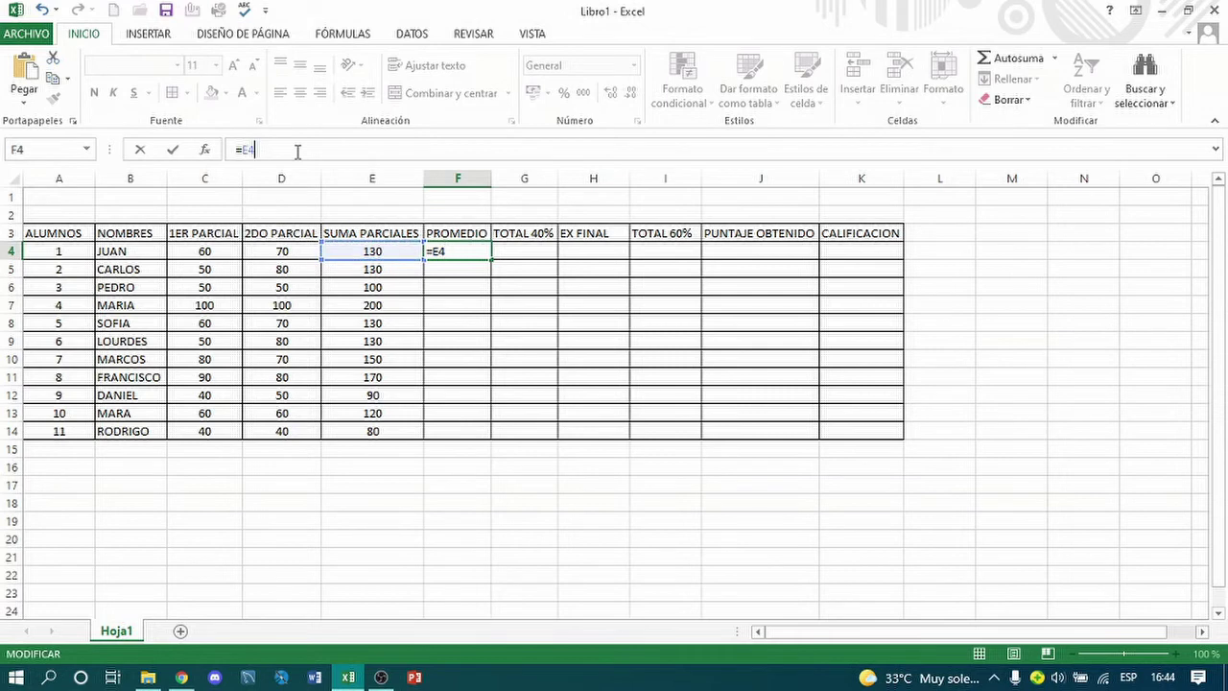
text(/2)
key(Return)
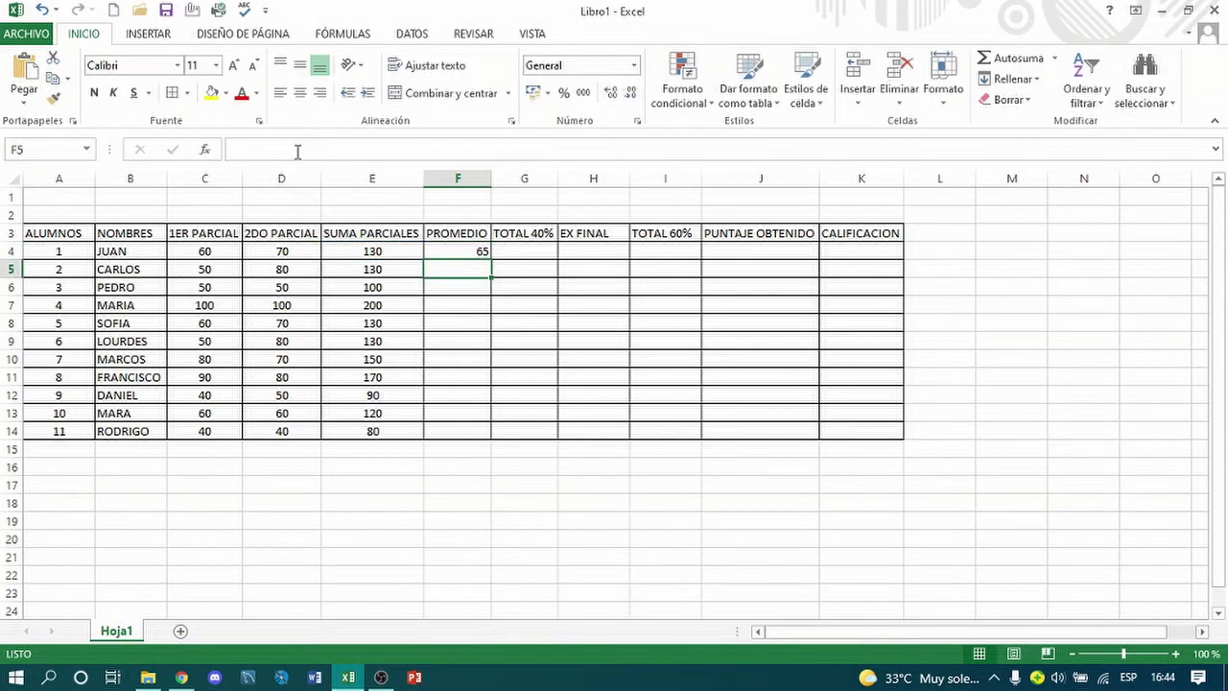
click(454, 248)
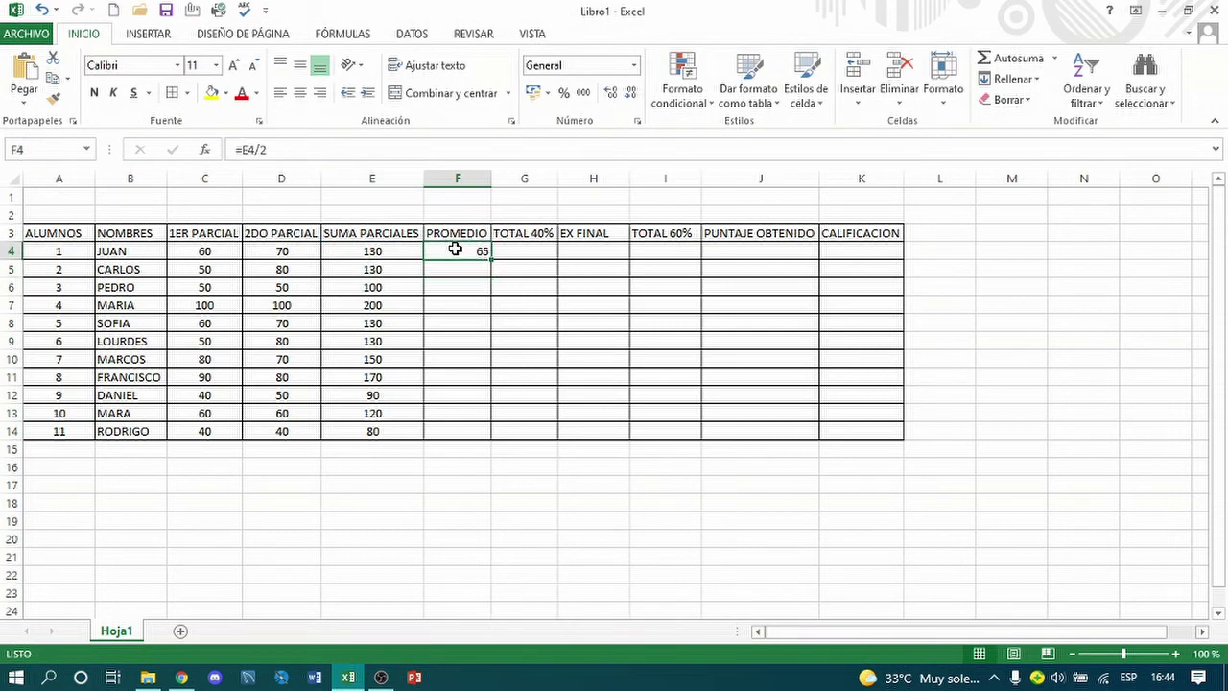
double_click(491, 259)
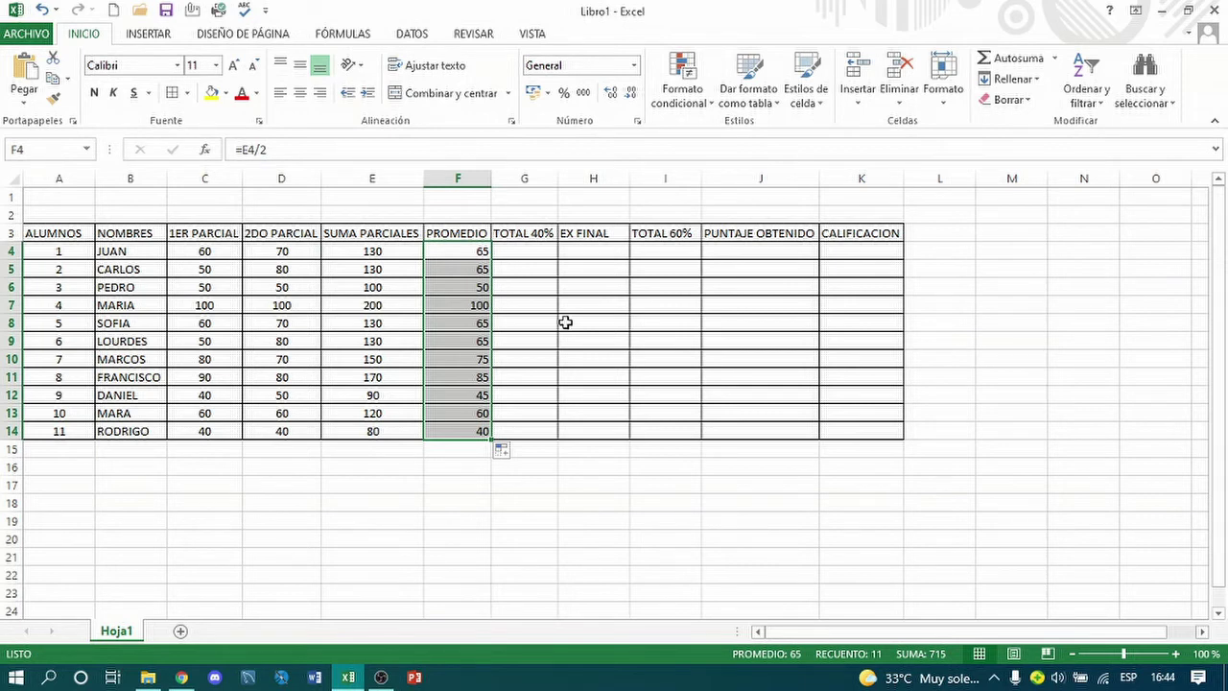
key(Delete)
- Enter the formula =PROMEDIO(C4;D4) in F4 to average student 1's two partial grades
click(458, 254)
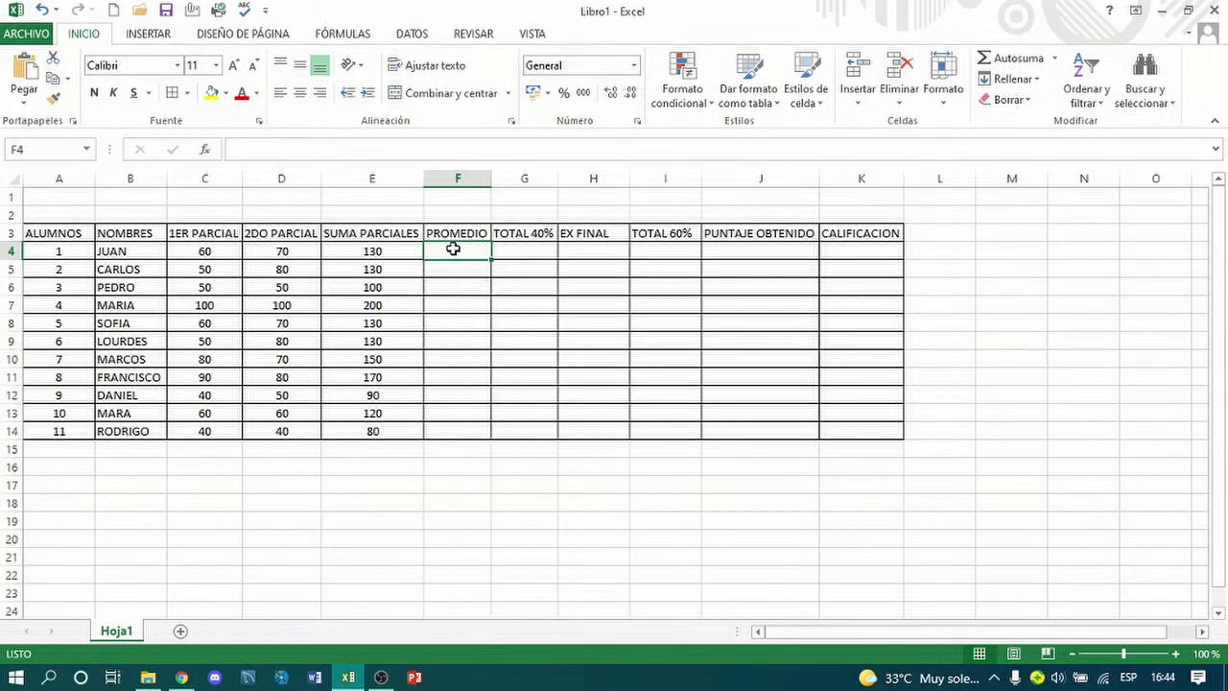
text(=)
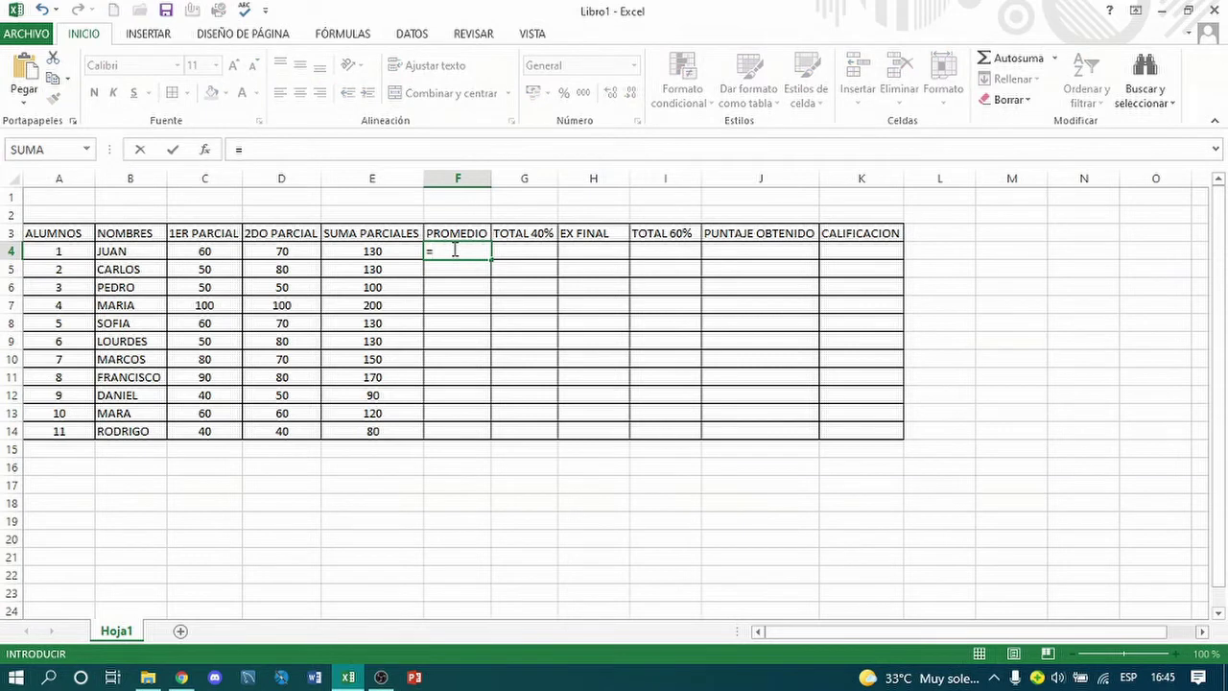
text(PR)
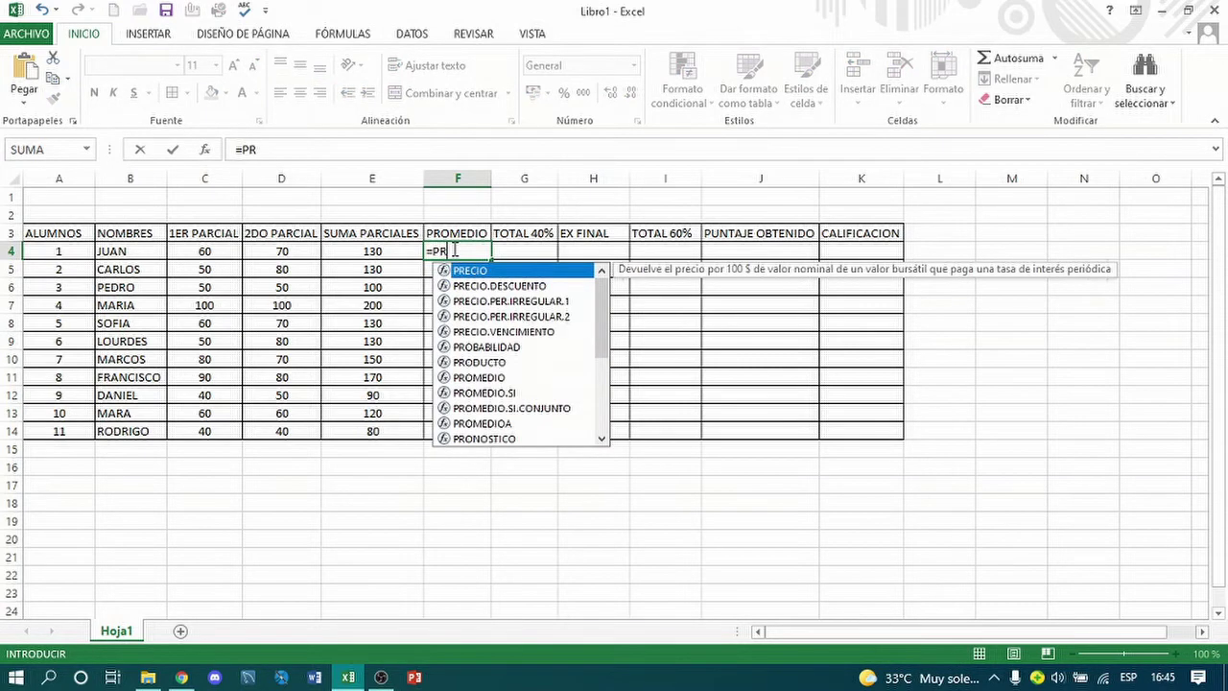
text(O)
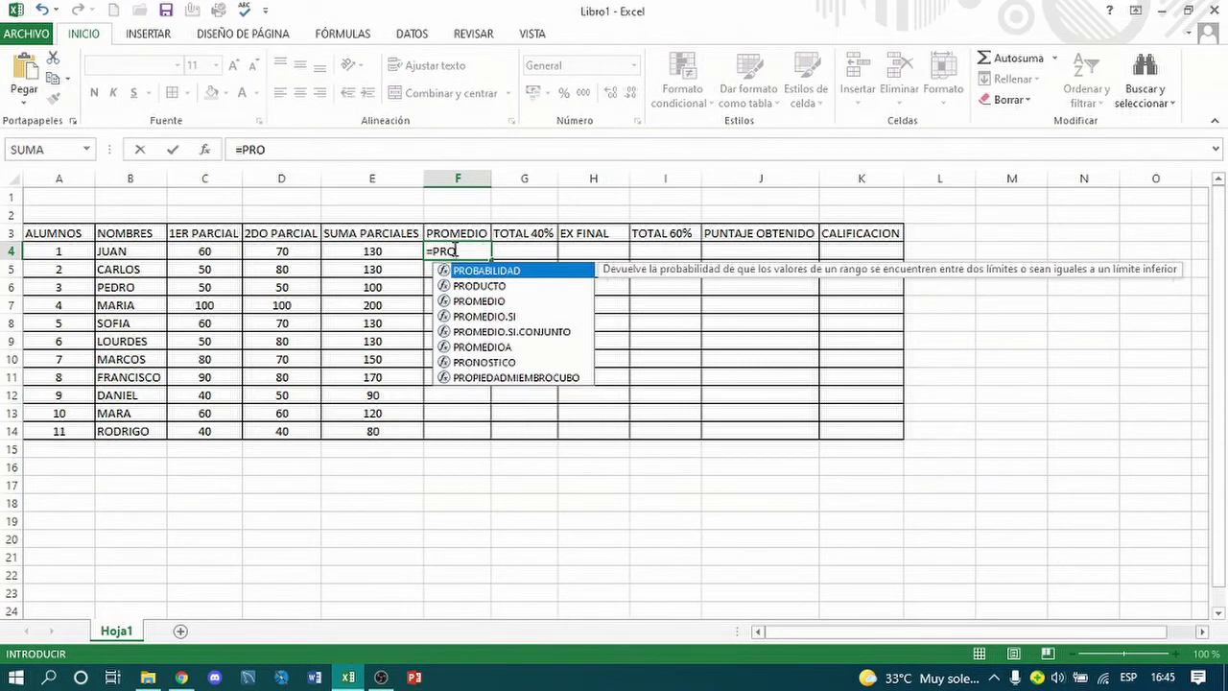
double_click(465, 301)
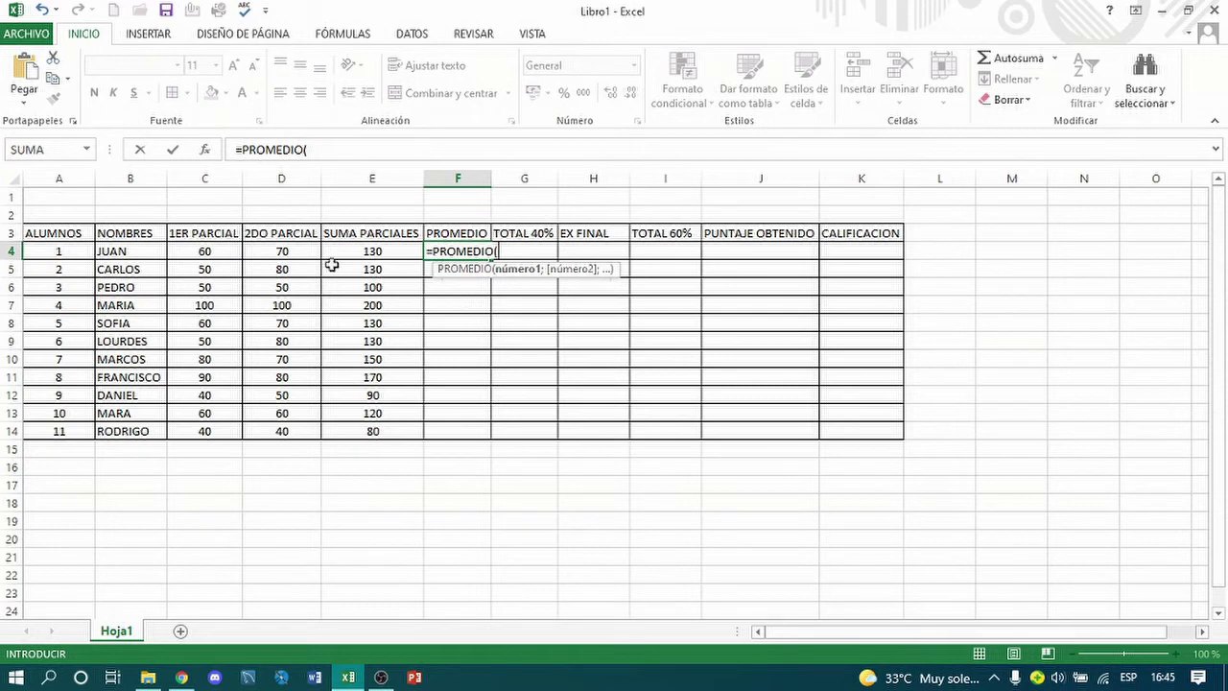
click(202, 252)
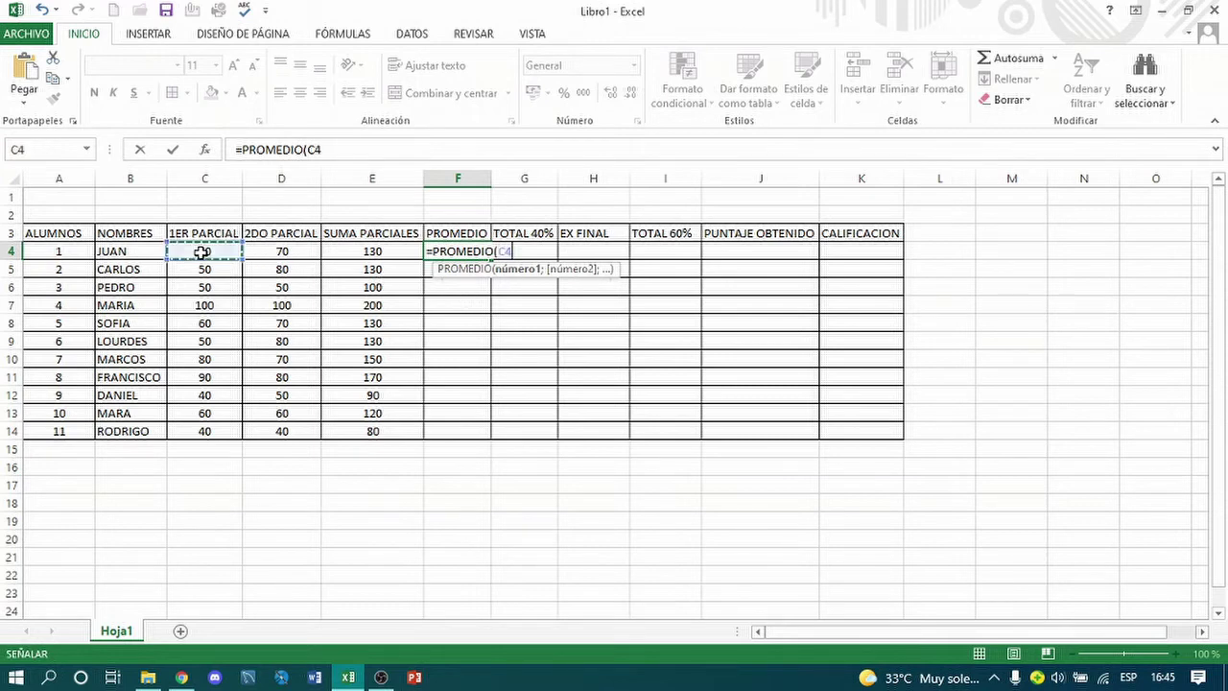
text(;)
click(290, 252)
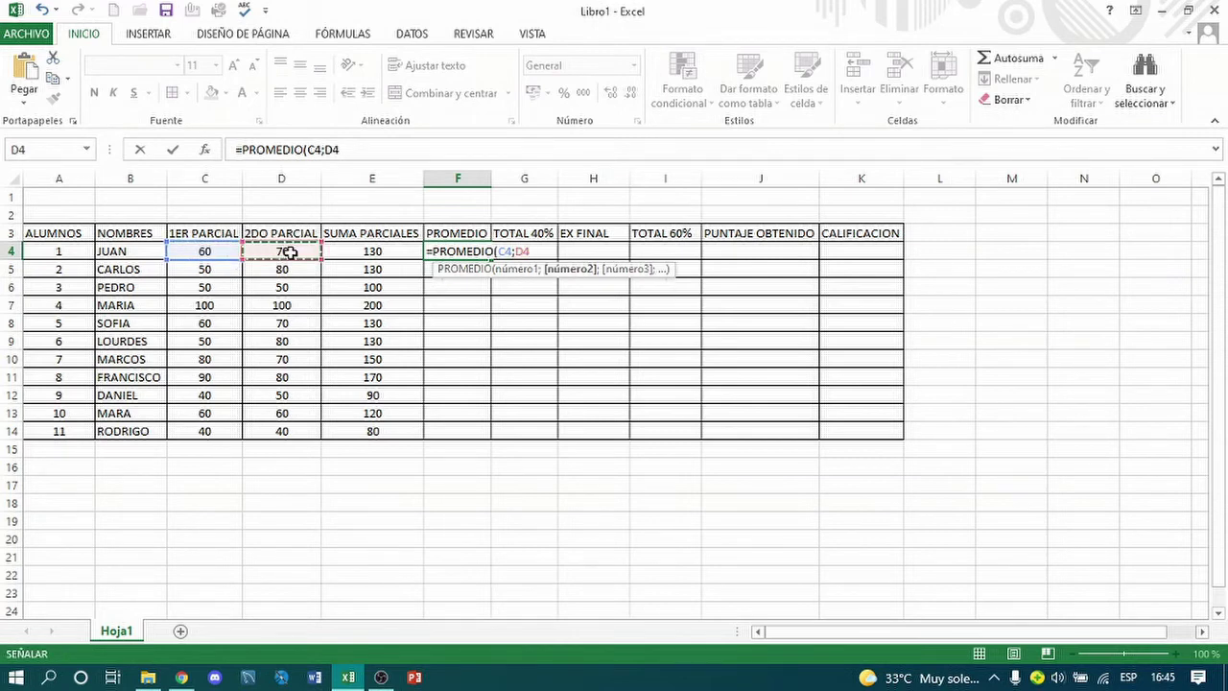
key(Return)
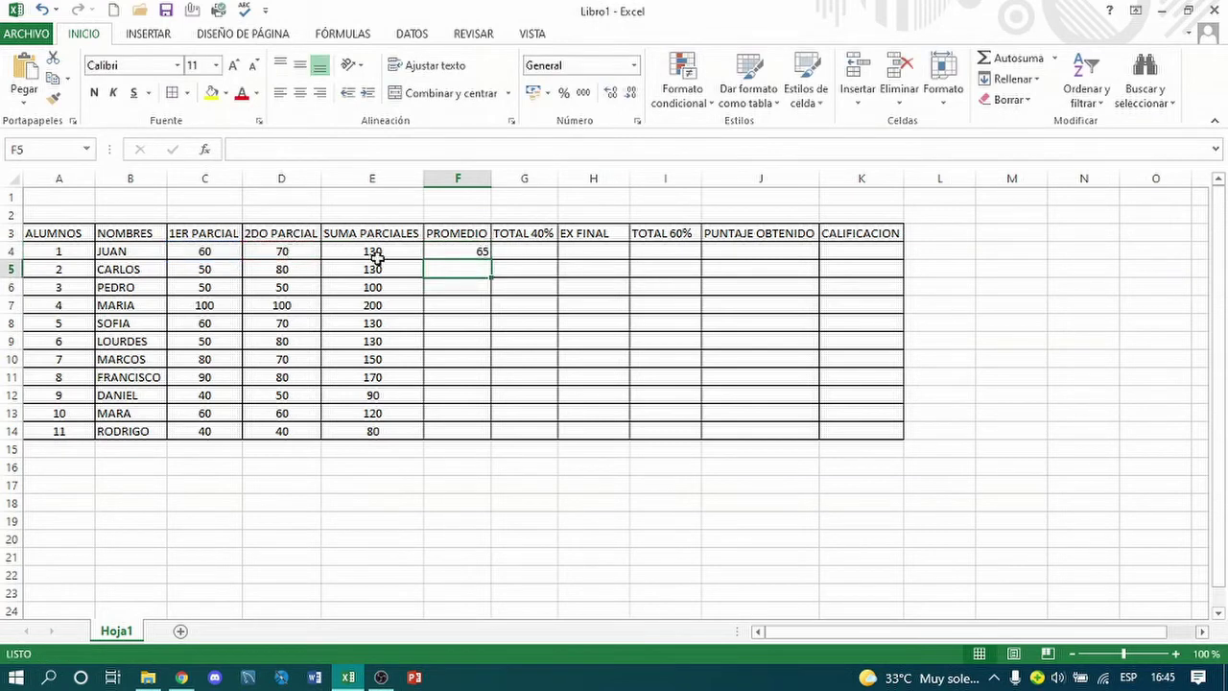
- Copy the average formula from F4 down through F14 and centre the PROMEDIO values
click(455, 251)
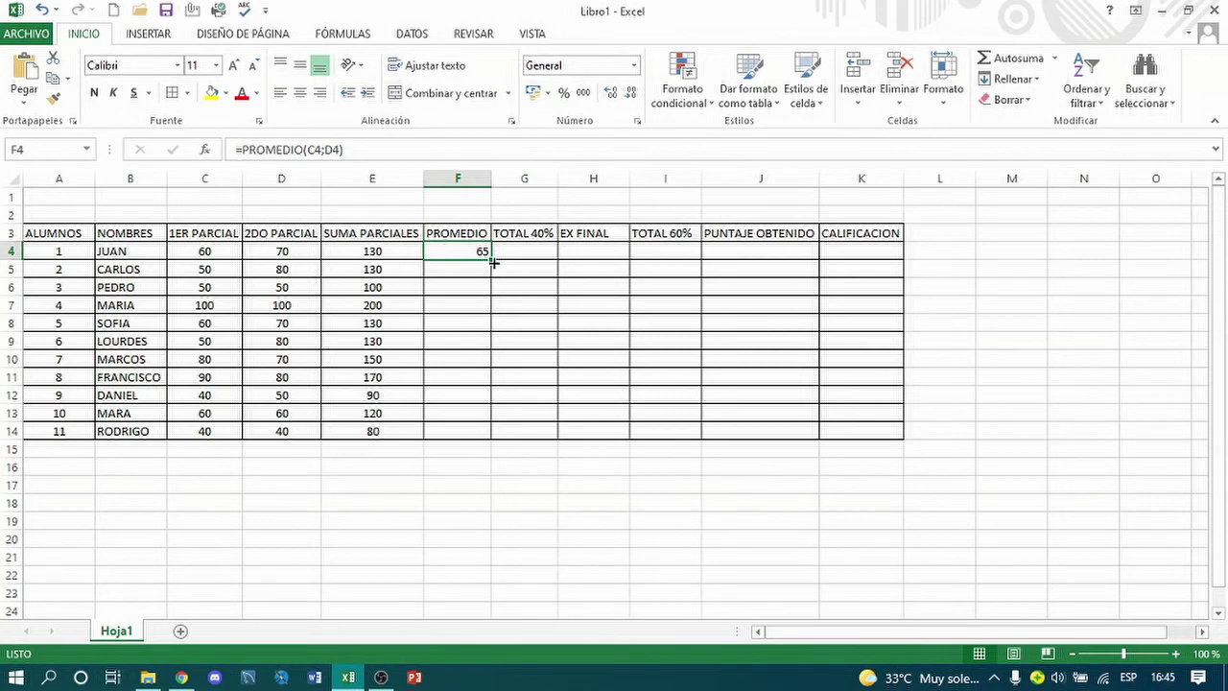
double_click(492, 262)
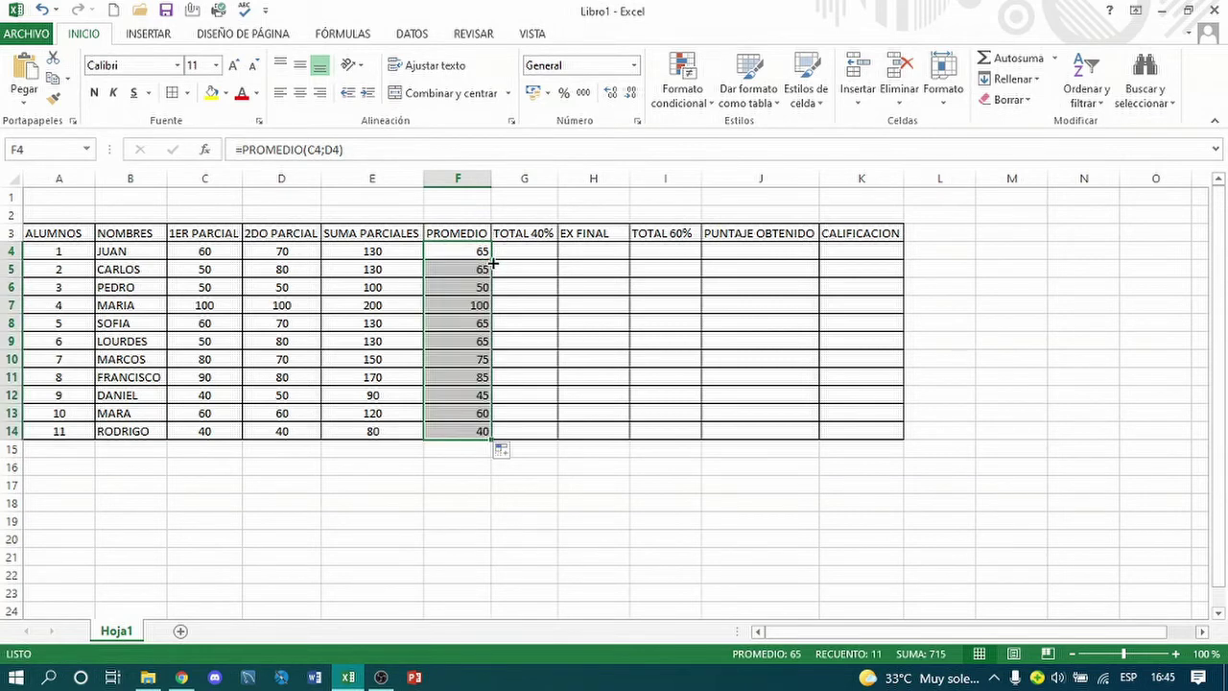
click(300, 96)
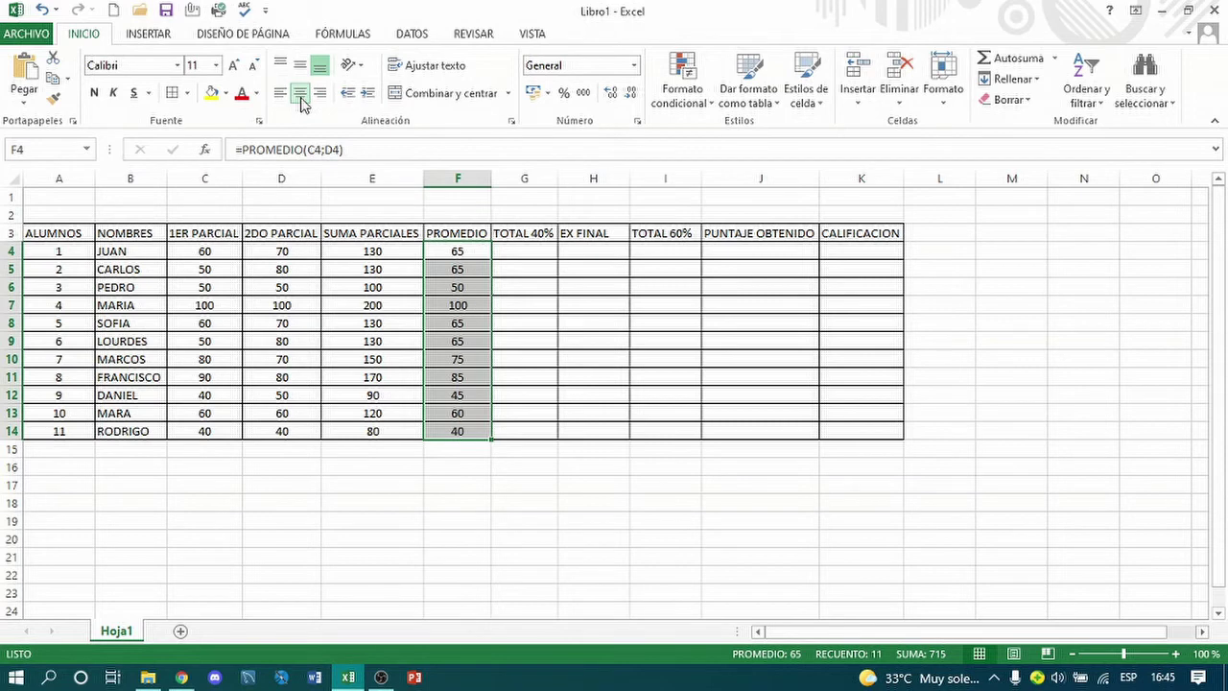
- Enter =F4/100*40 in G4 and copy the formula down the TOTAL 40% column to row 14
click(525, 253)
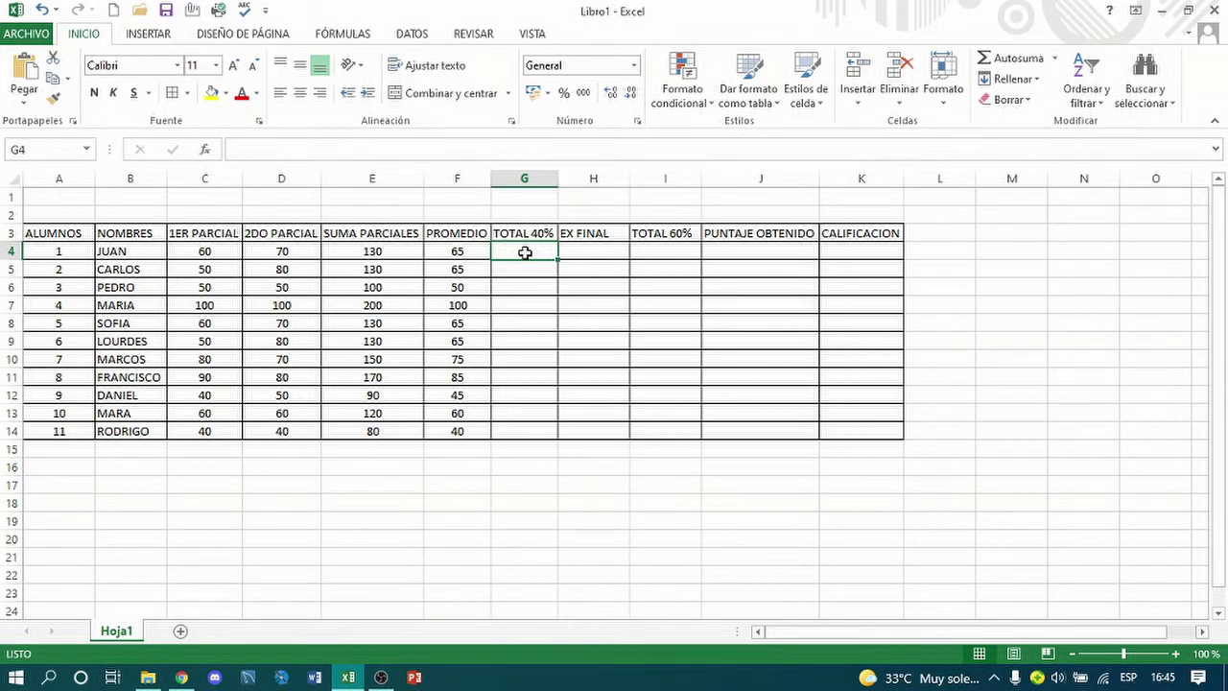
text(=)
click(457, 252)
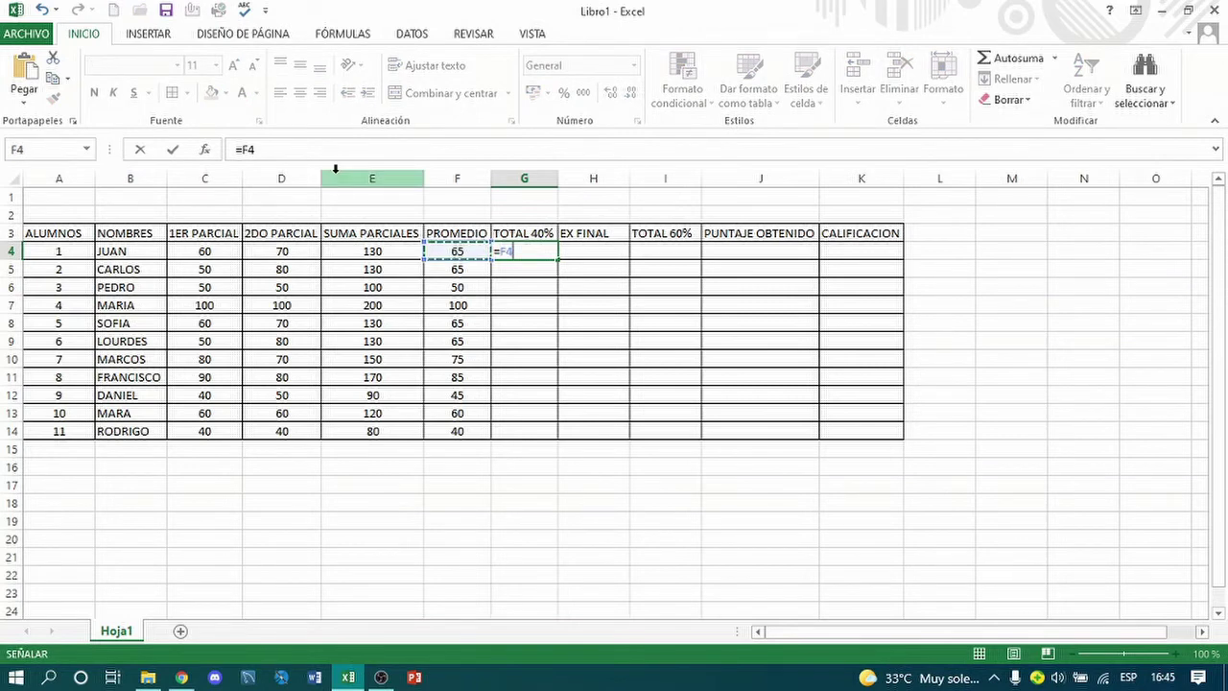
click(274, 150)
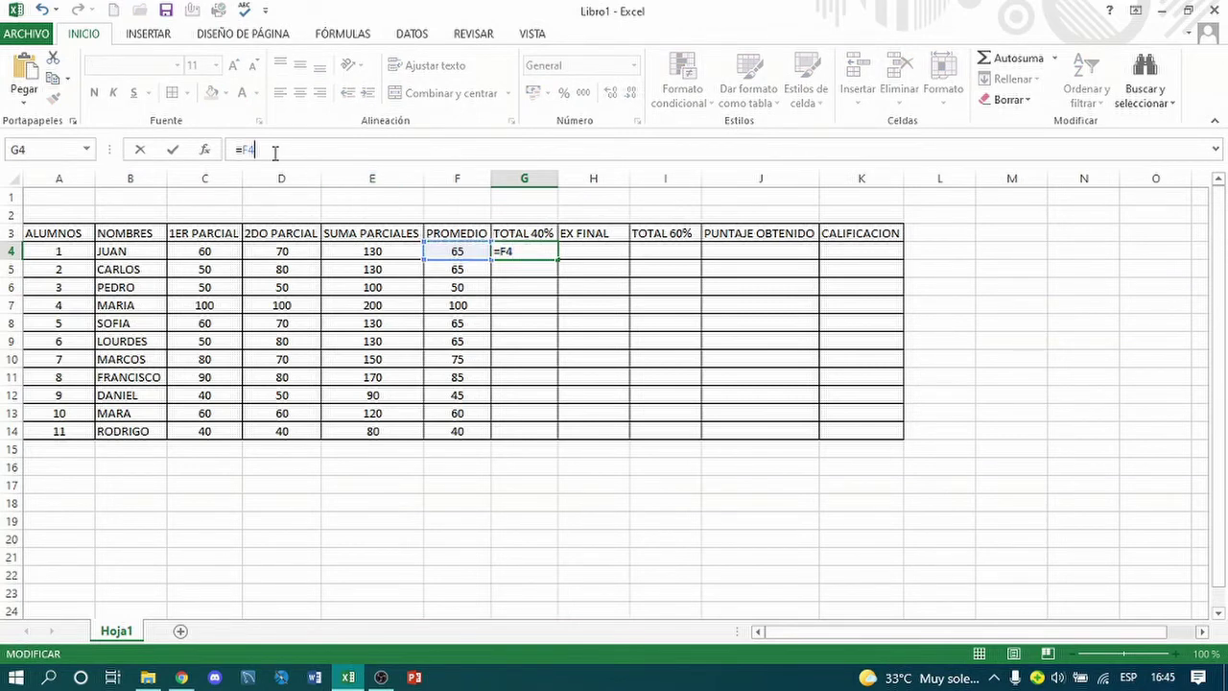
text(/100)
text(+)
key(BackSpace)
text(*40)
key(Return)
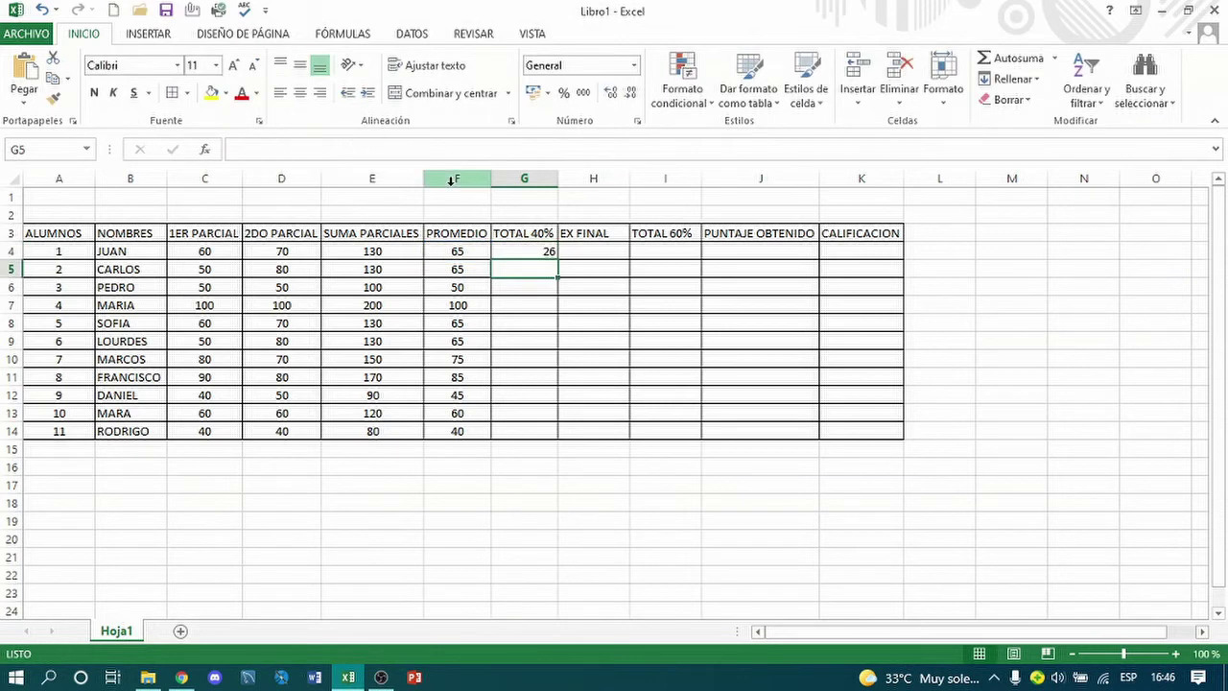
click(527, 251)
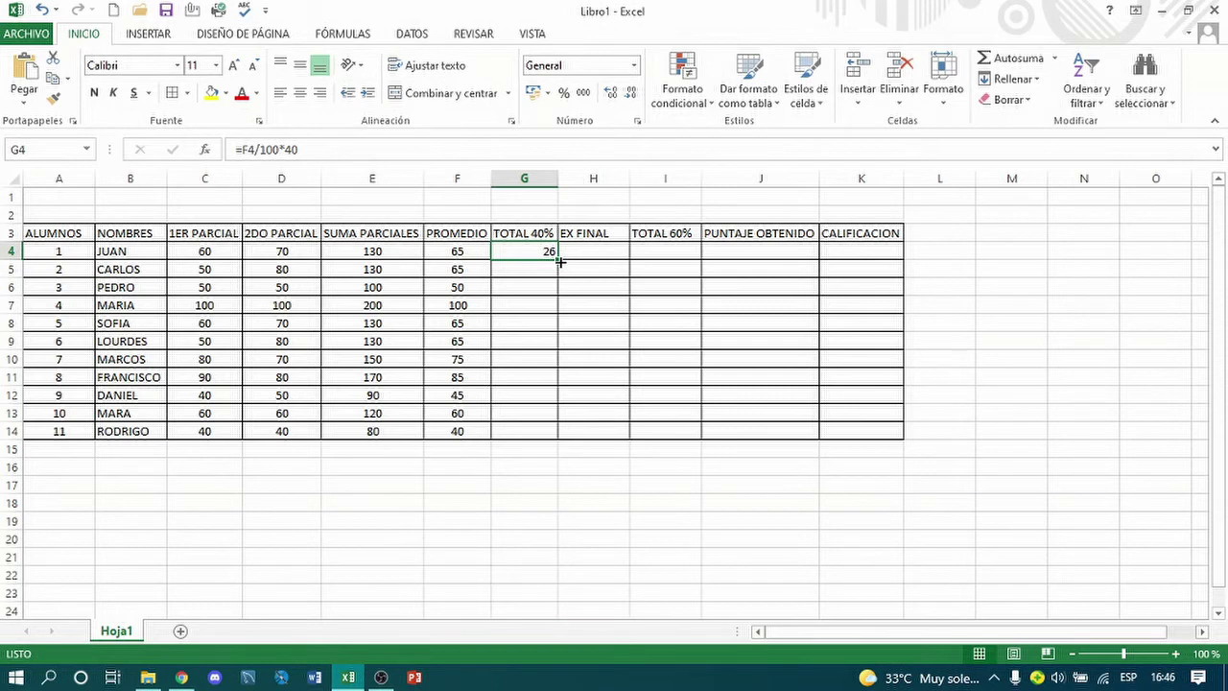
double_click(559, 260)
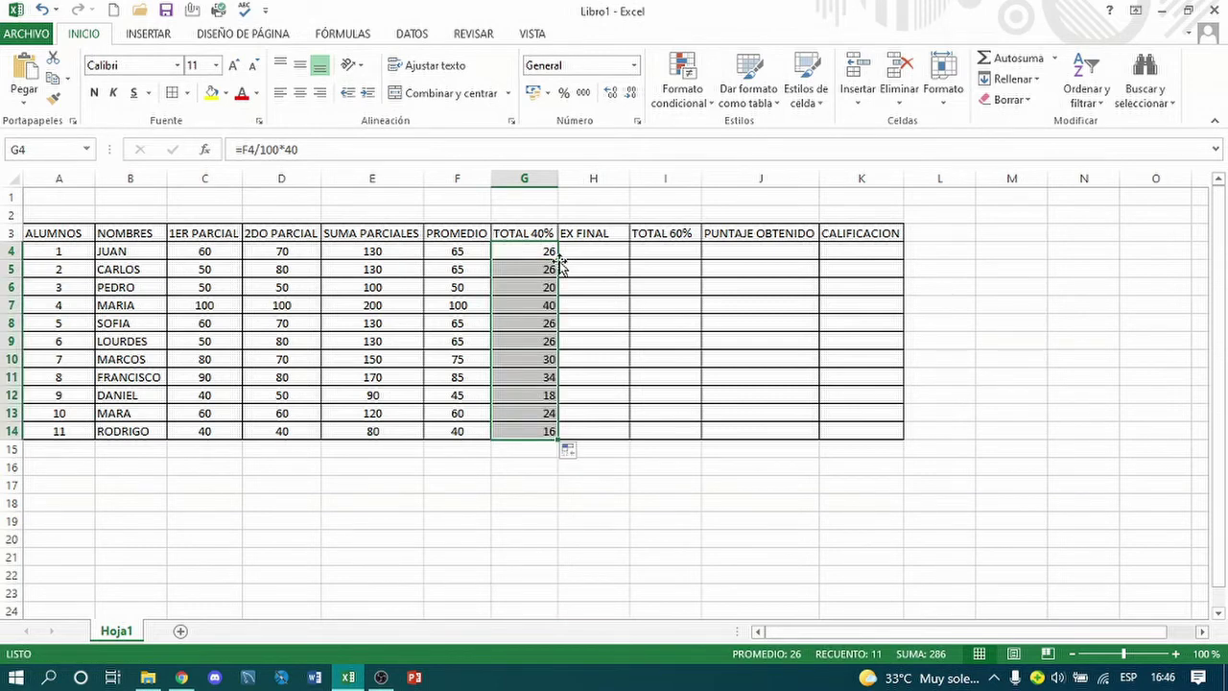
- Format the TOTAL 40% cells G4:G14 as centred, bold text with a yellow fill
click(300, 93)
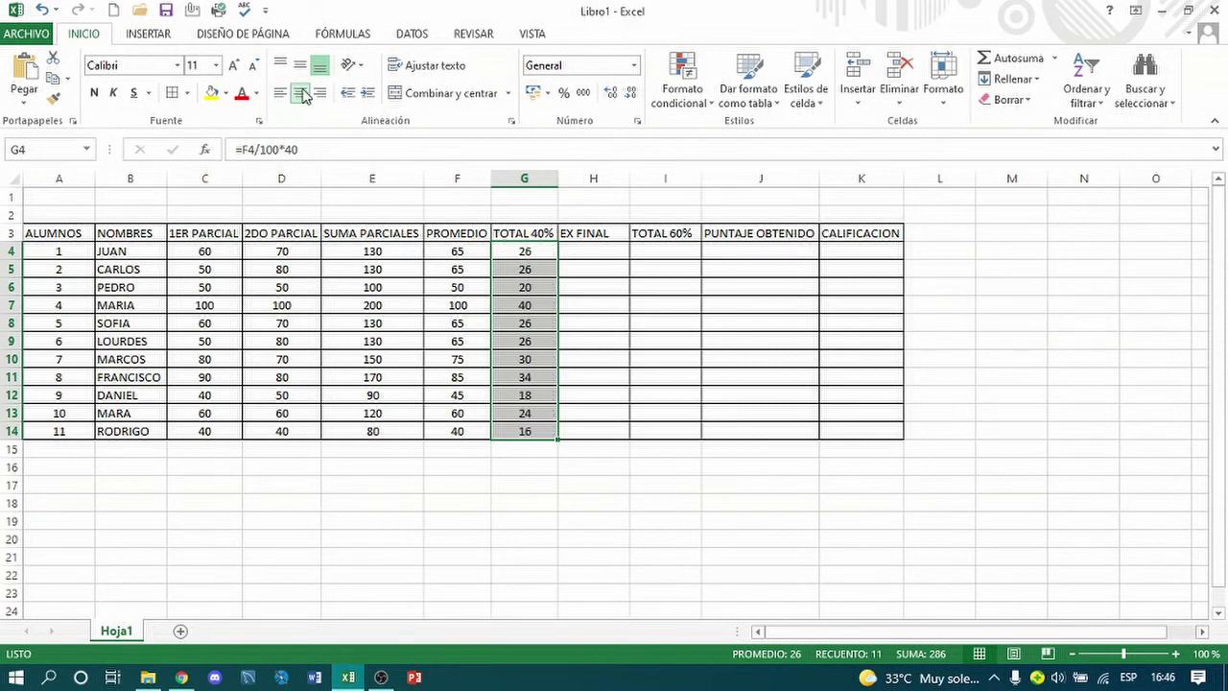
click(212, 93)
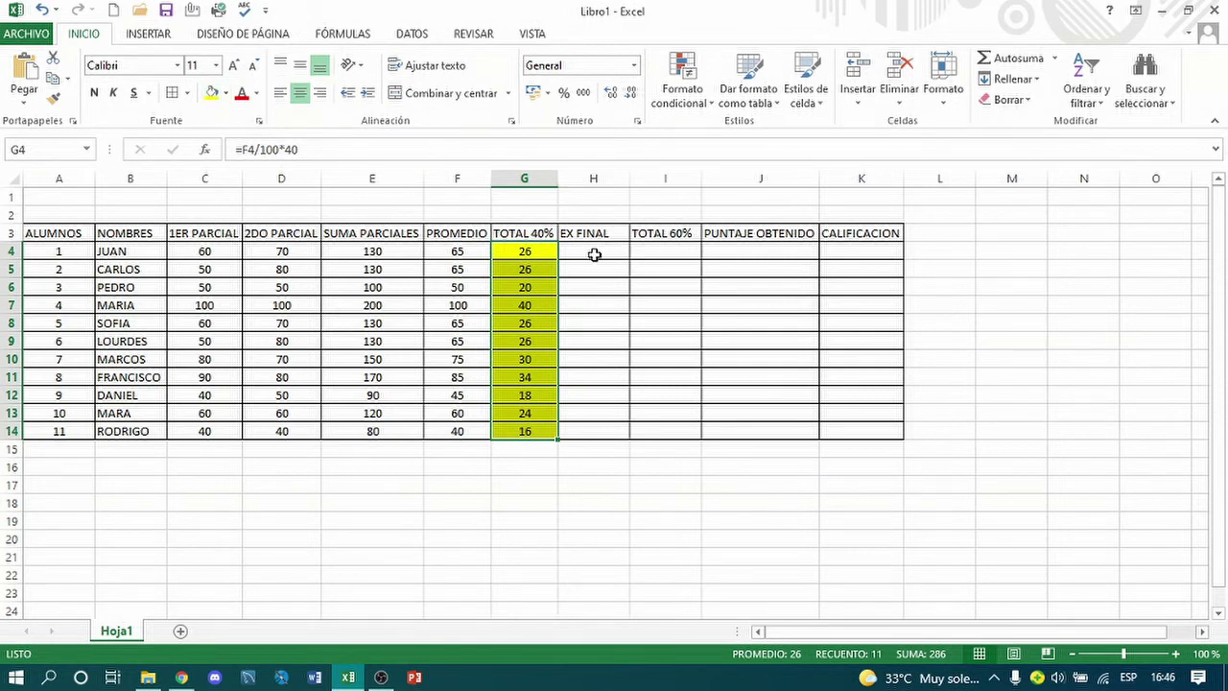
click(95, 92)
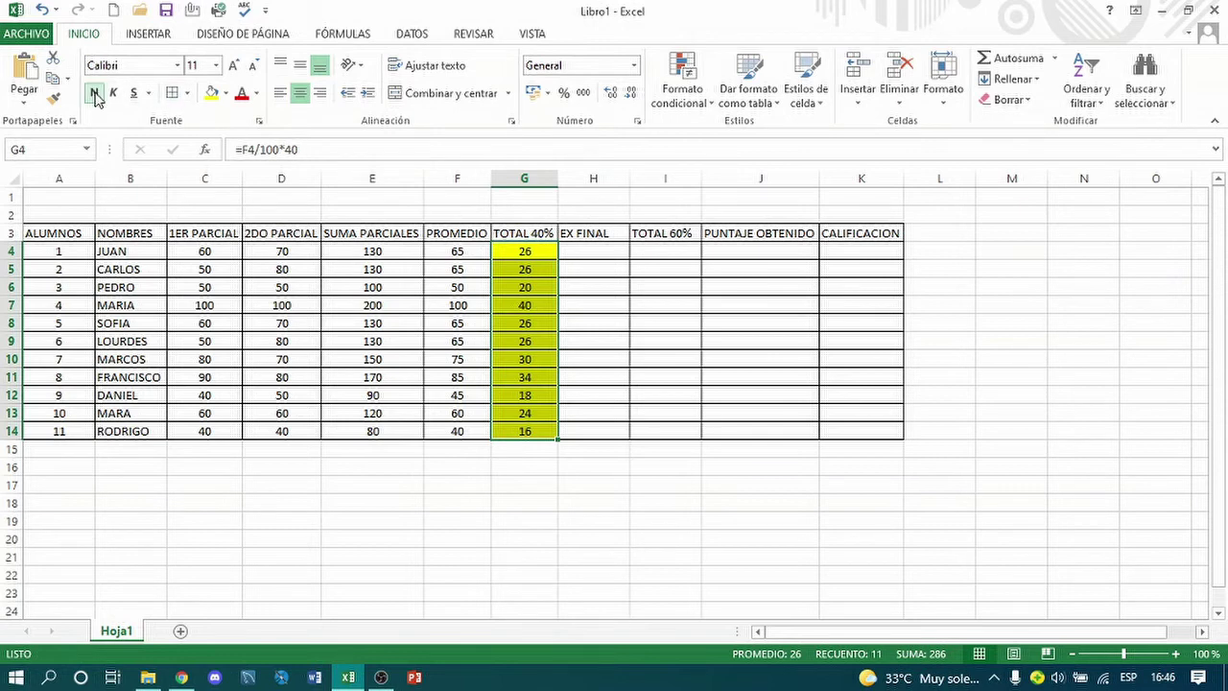
- Enter the EX FINAL grades 70, 60, 80, 50, 70 and 90 in H4:H9 for students 1 to 6
click(600, 253)
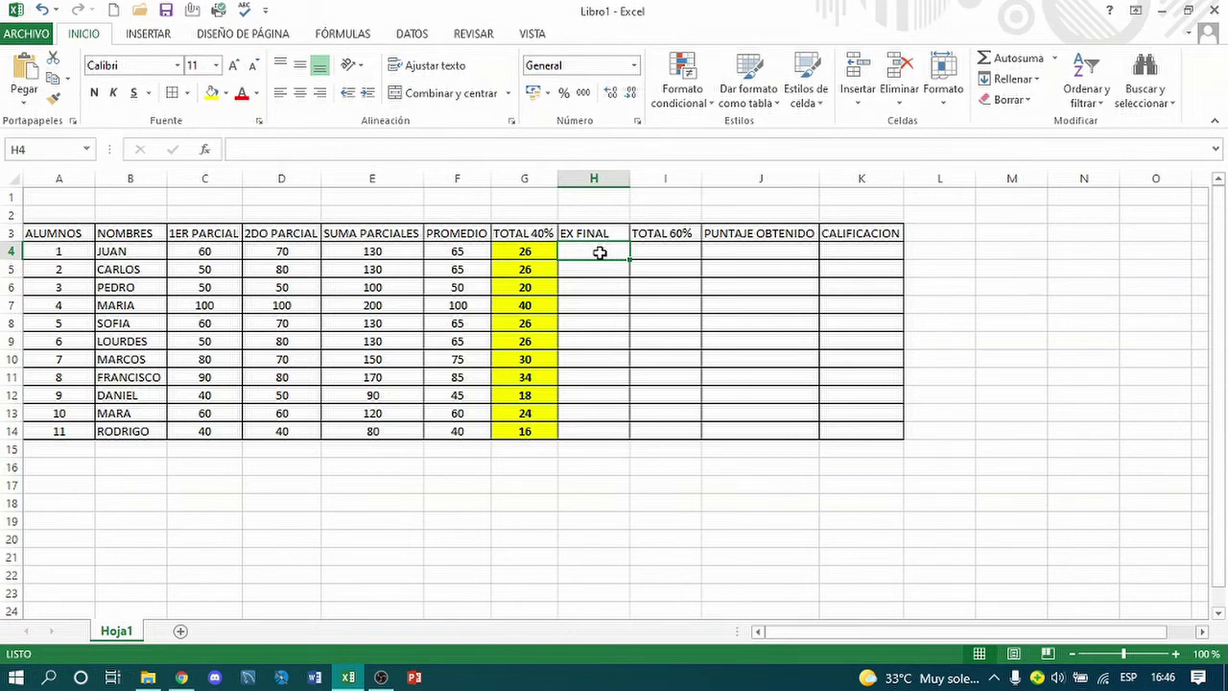
text(70)
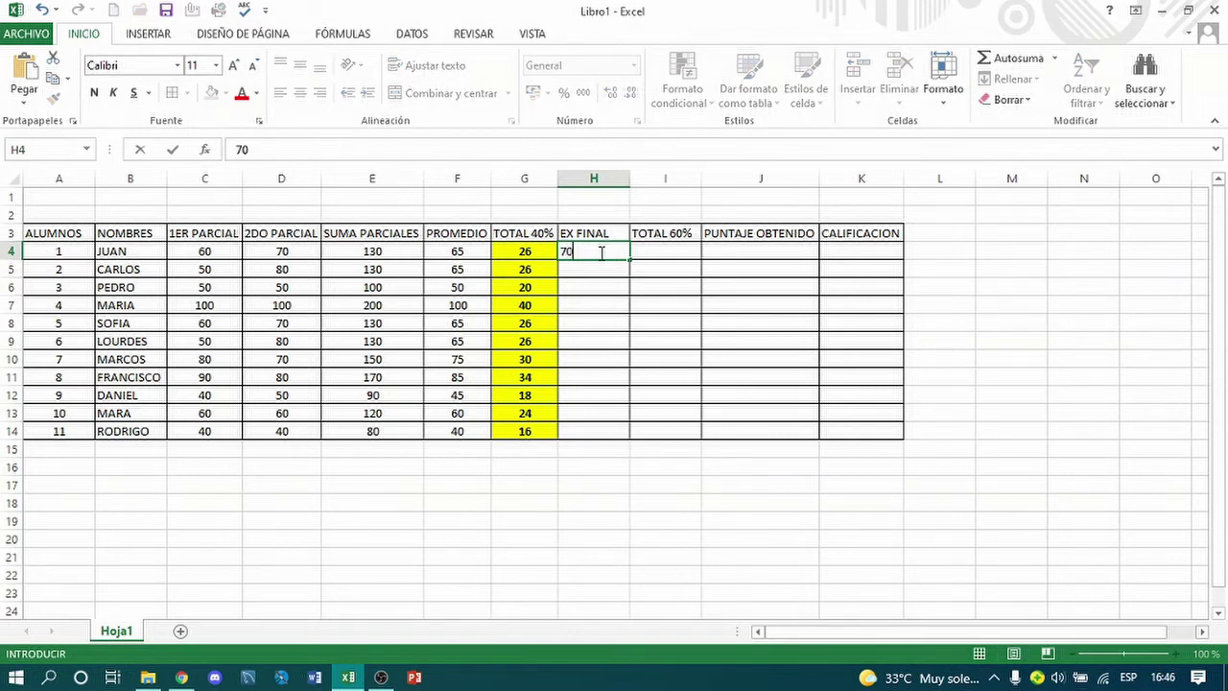
key(Return)
text(60)
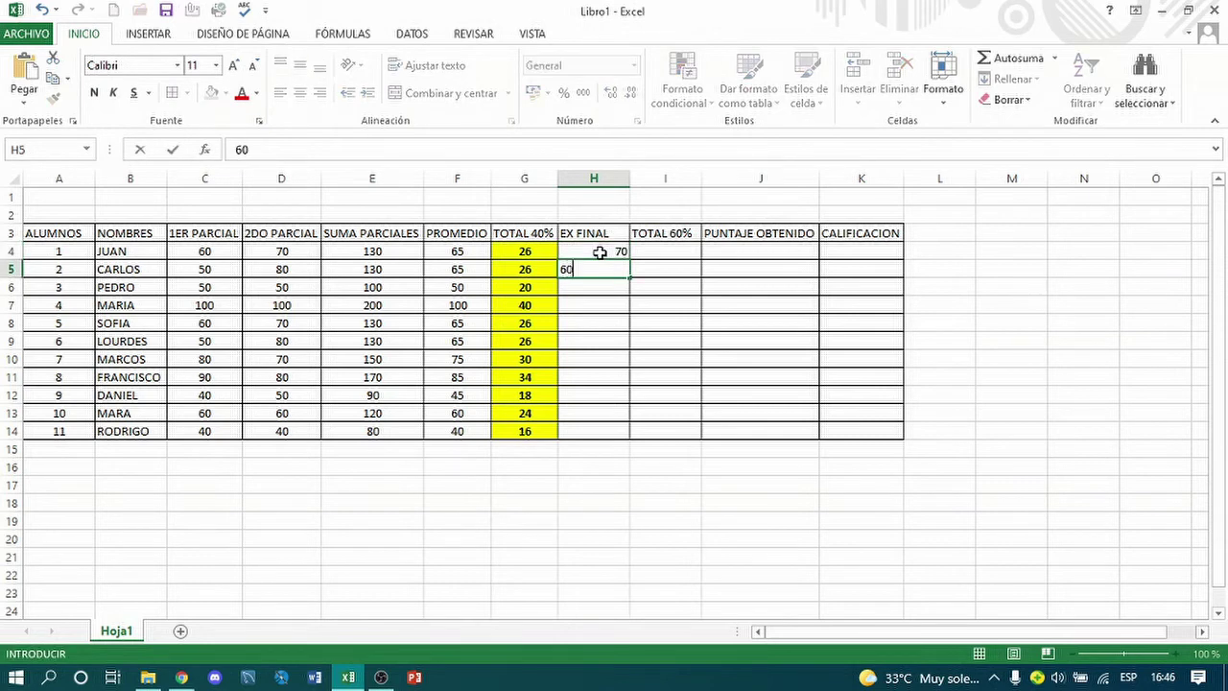
key(Return)
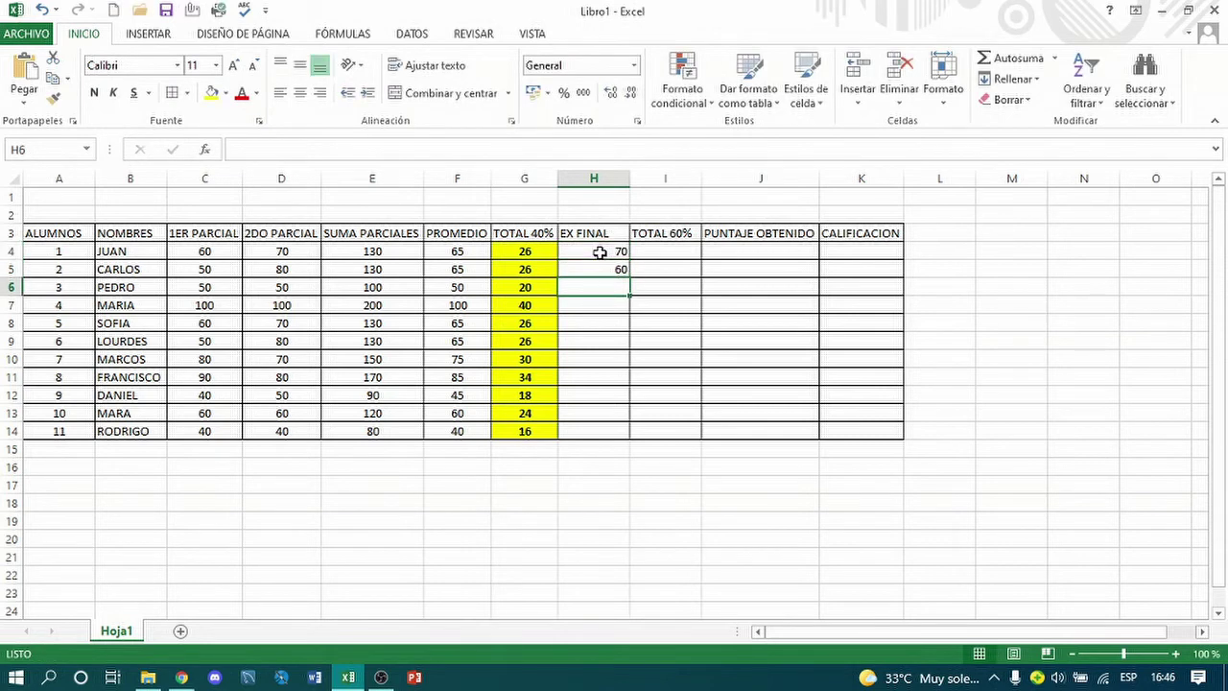
text(80)
key(Return)
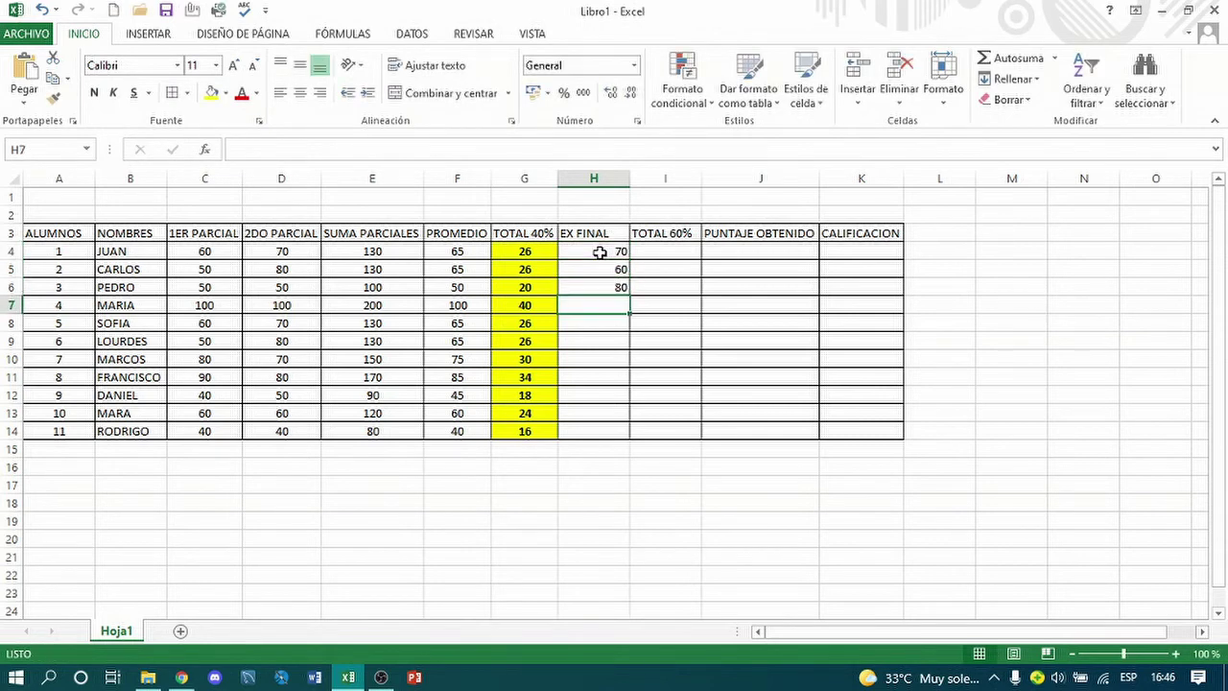
text(50)
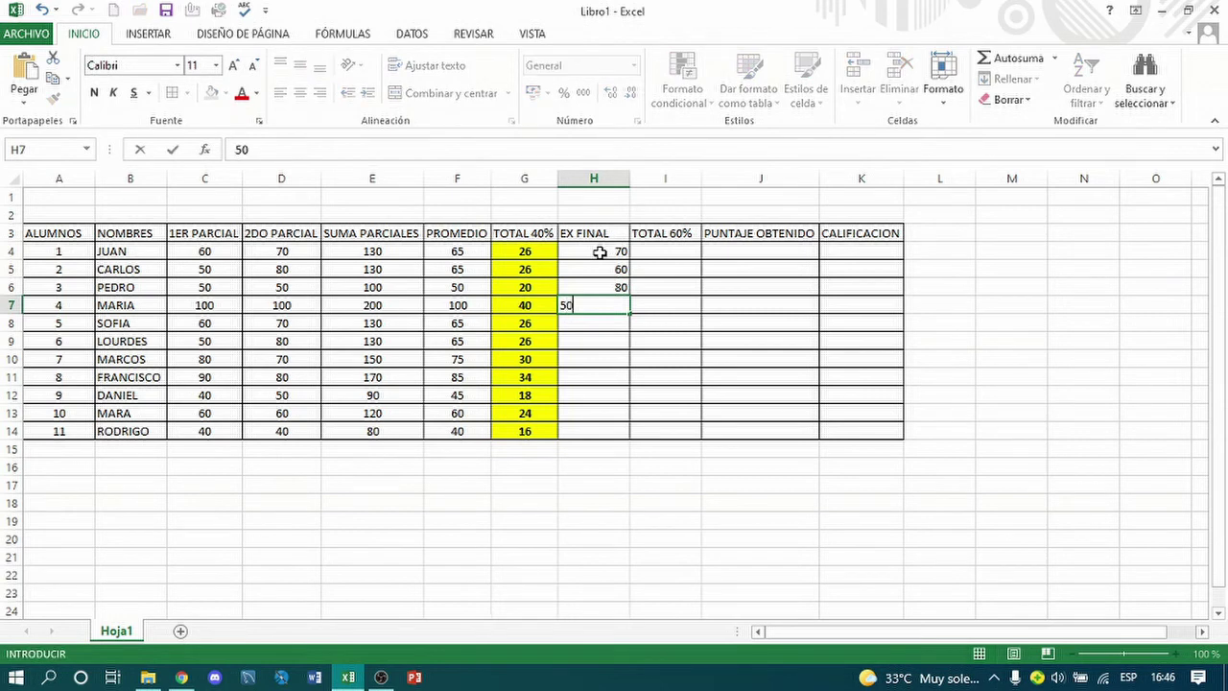
key(Return)
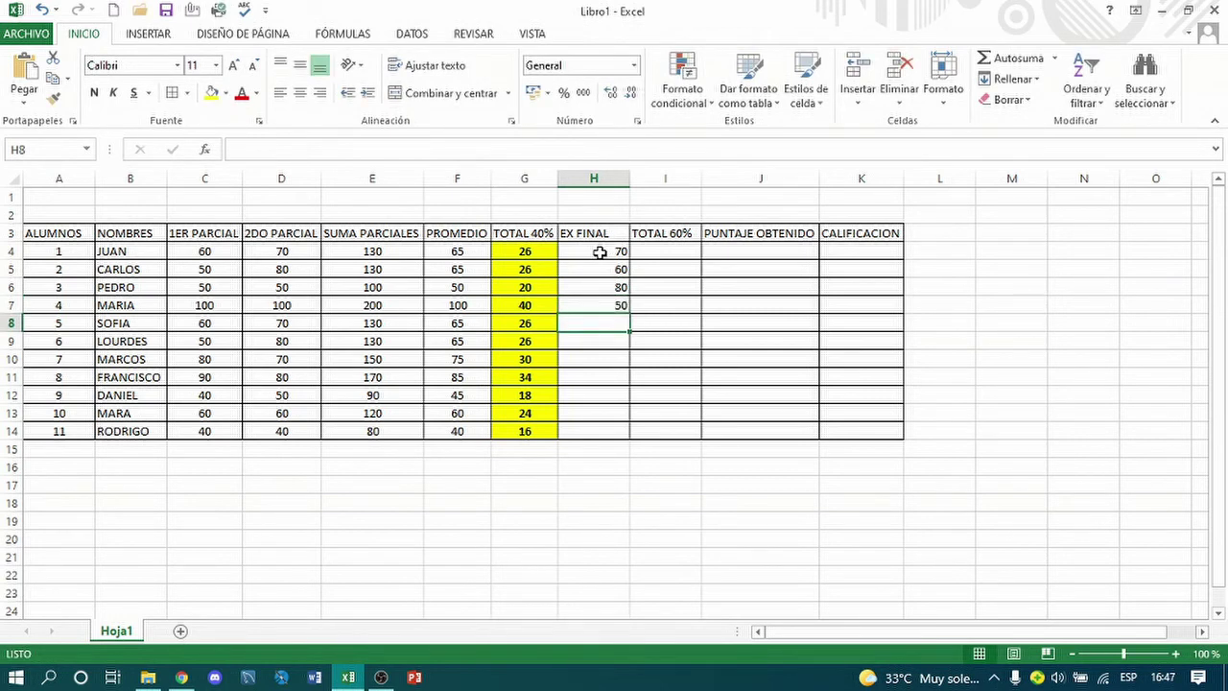
text(70)
key(Return)
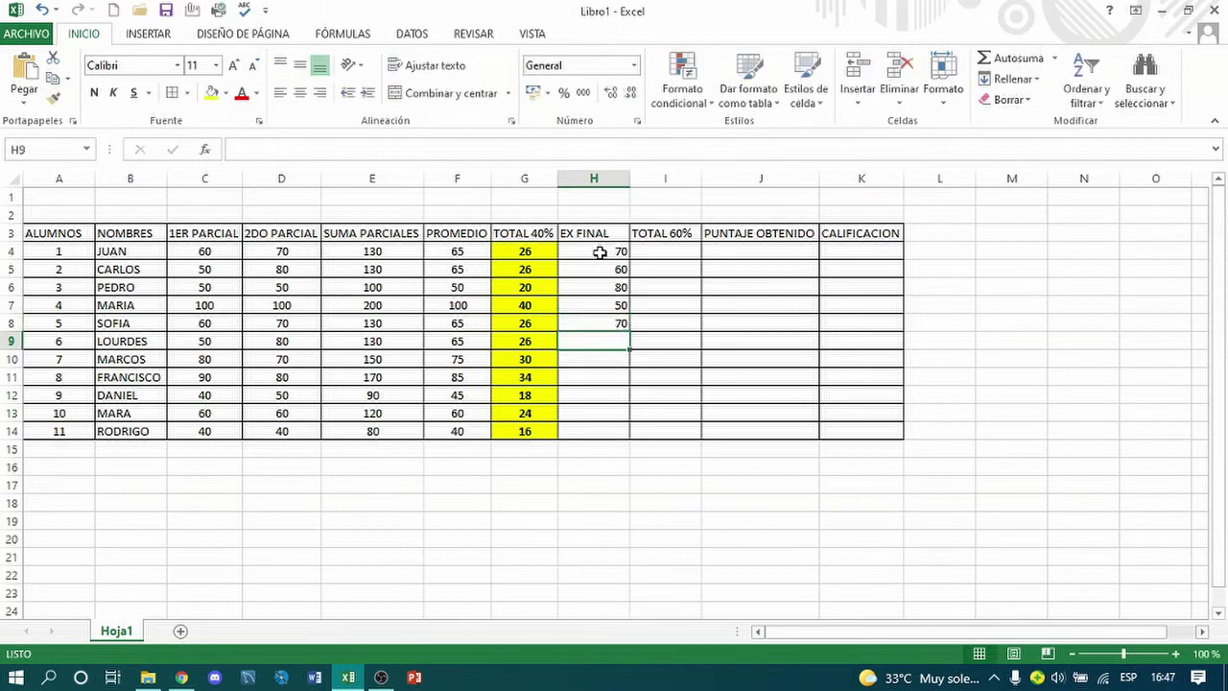
text(90)
key(Return)
- Enter the EX FINAL grades 100, 80, 60, 60 and 80 in H10:H14 for students 7 to 11
text(1)
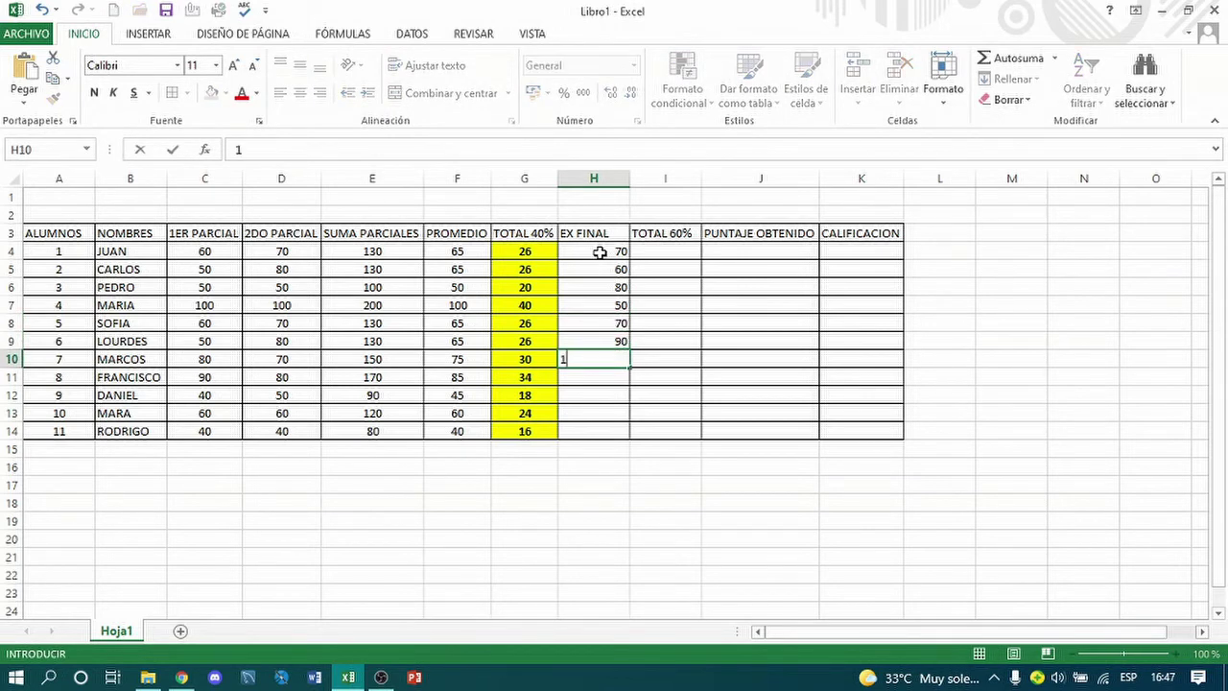
text(00)
key(Return)
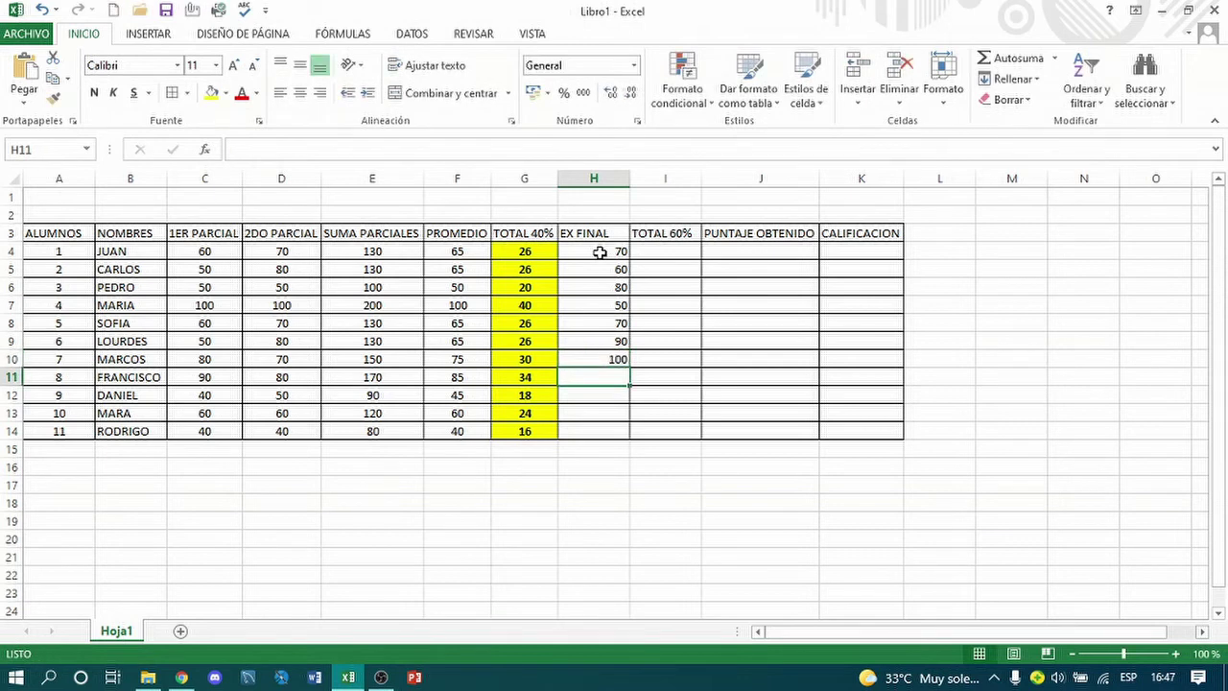
text(80)
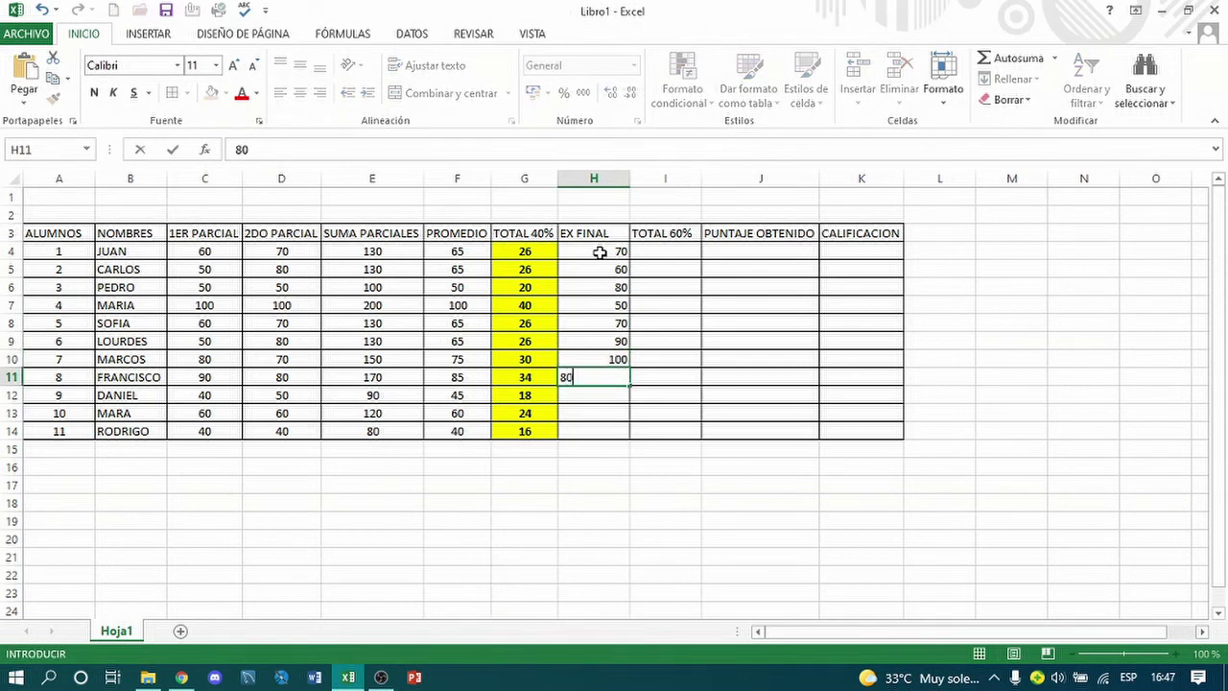
key(Return)
text(60)
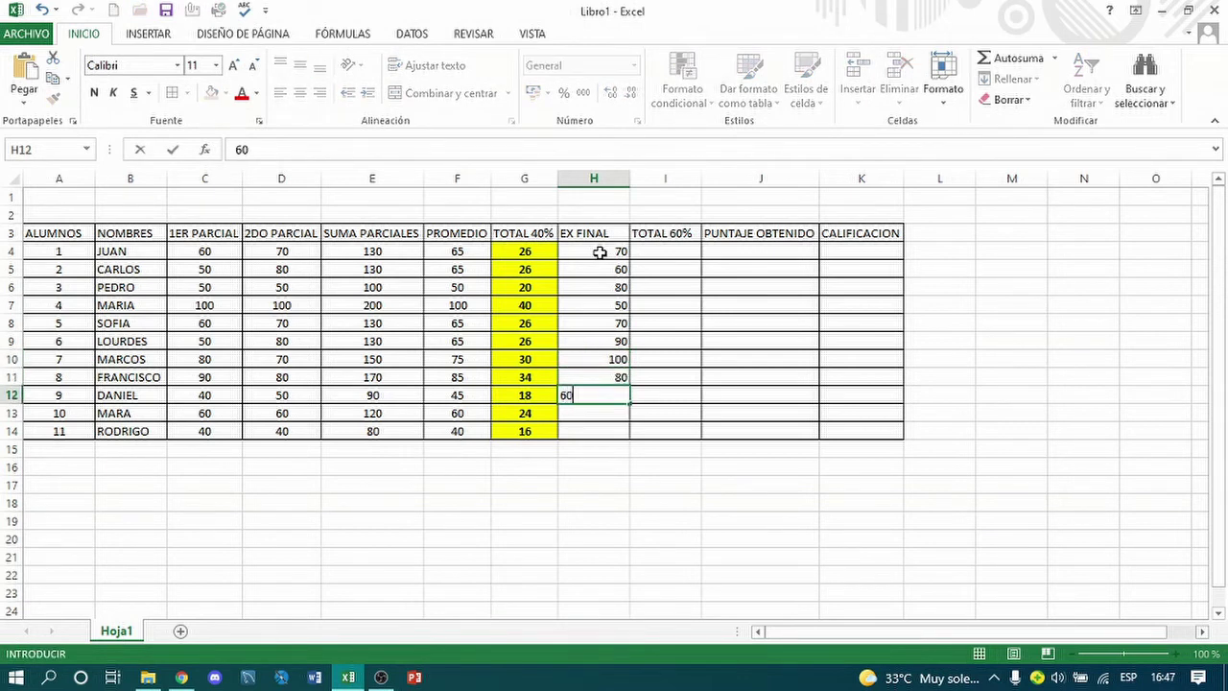
key(Return)
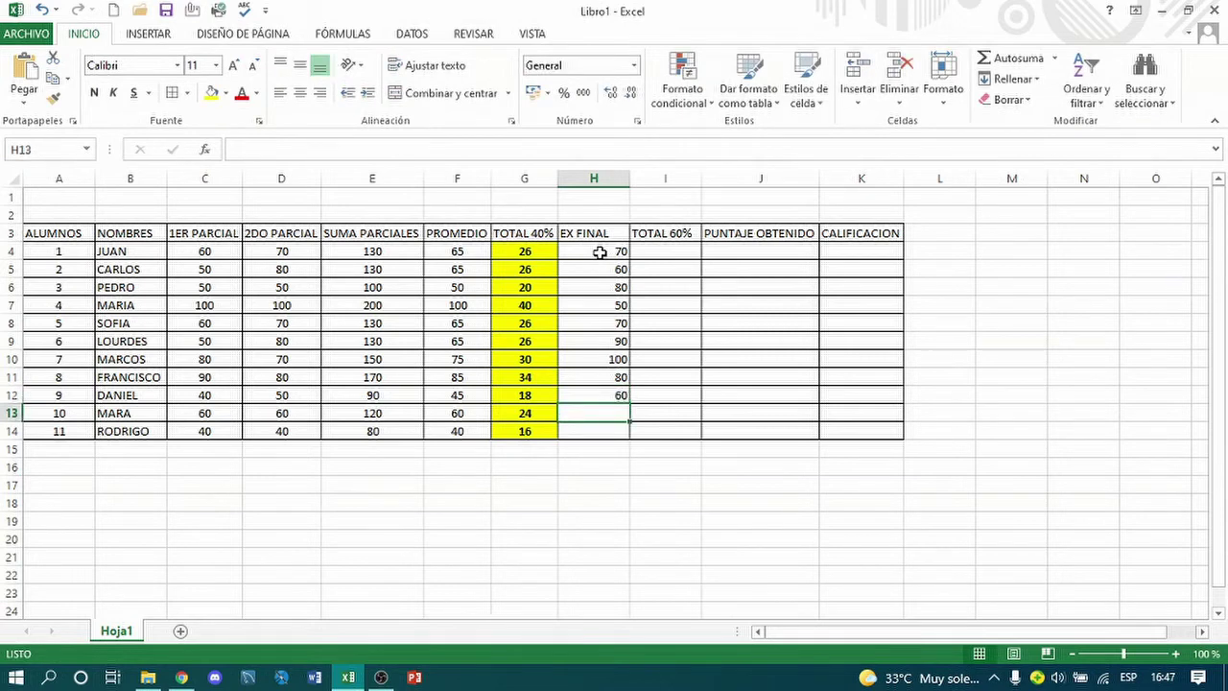
text(60)
key(Return)
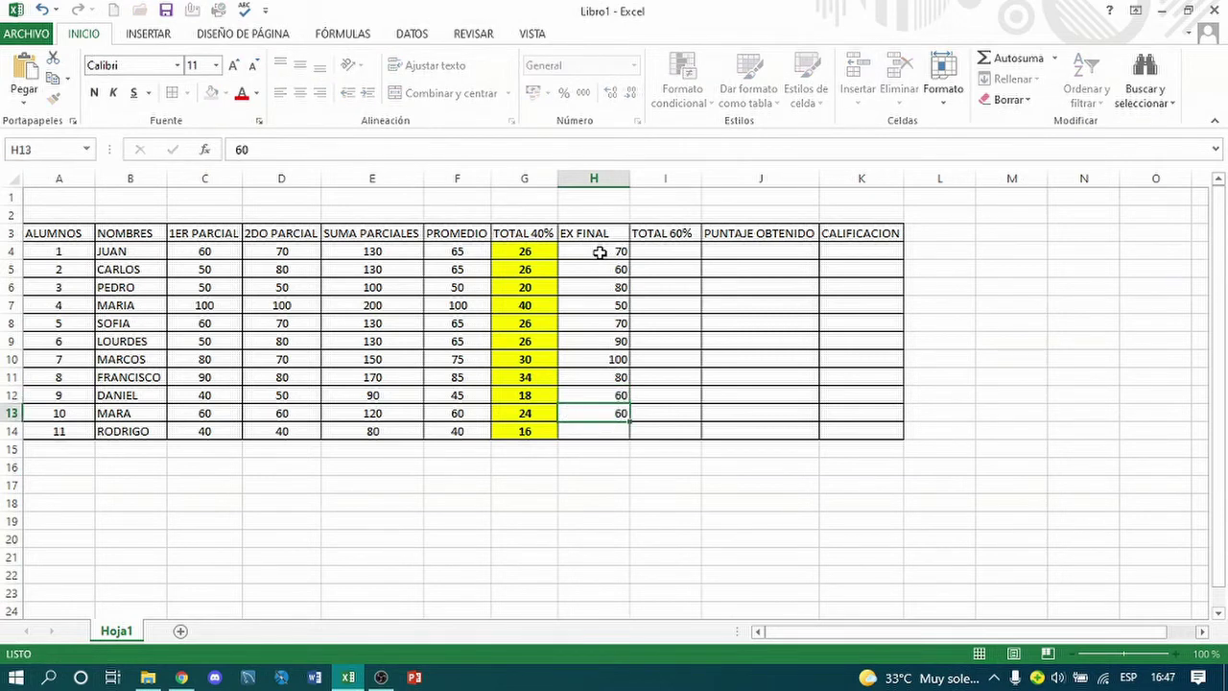
key(Return)
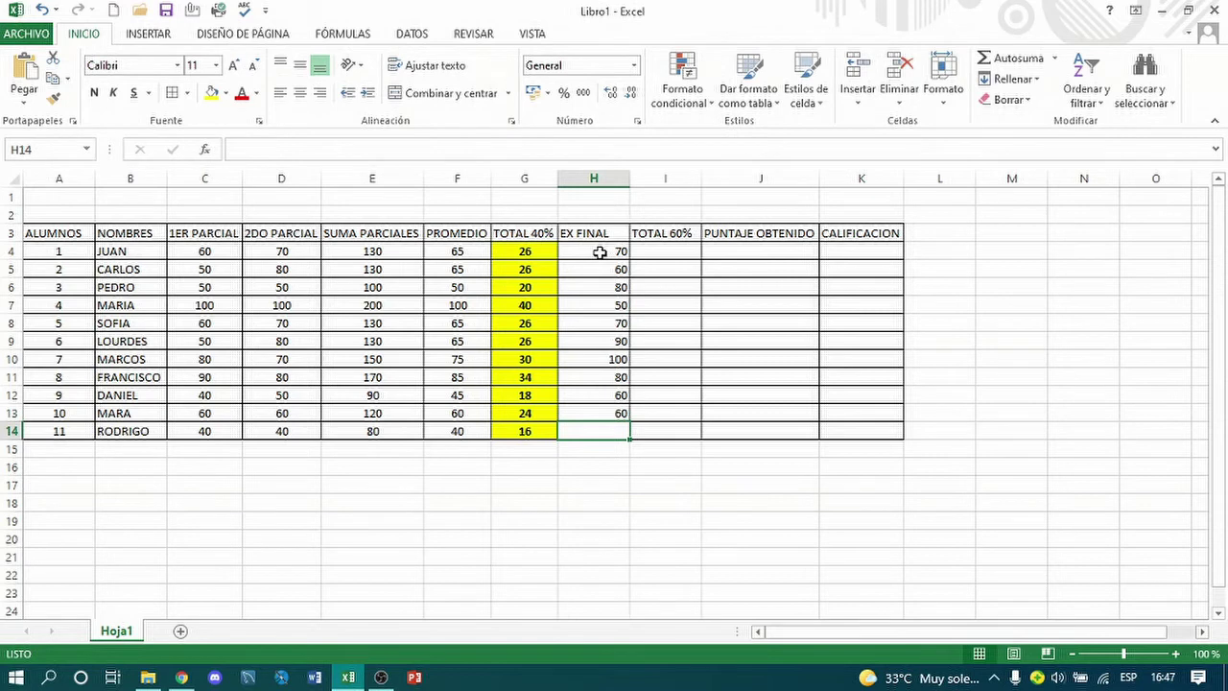
text(80)
key(Return)
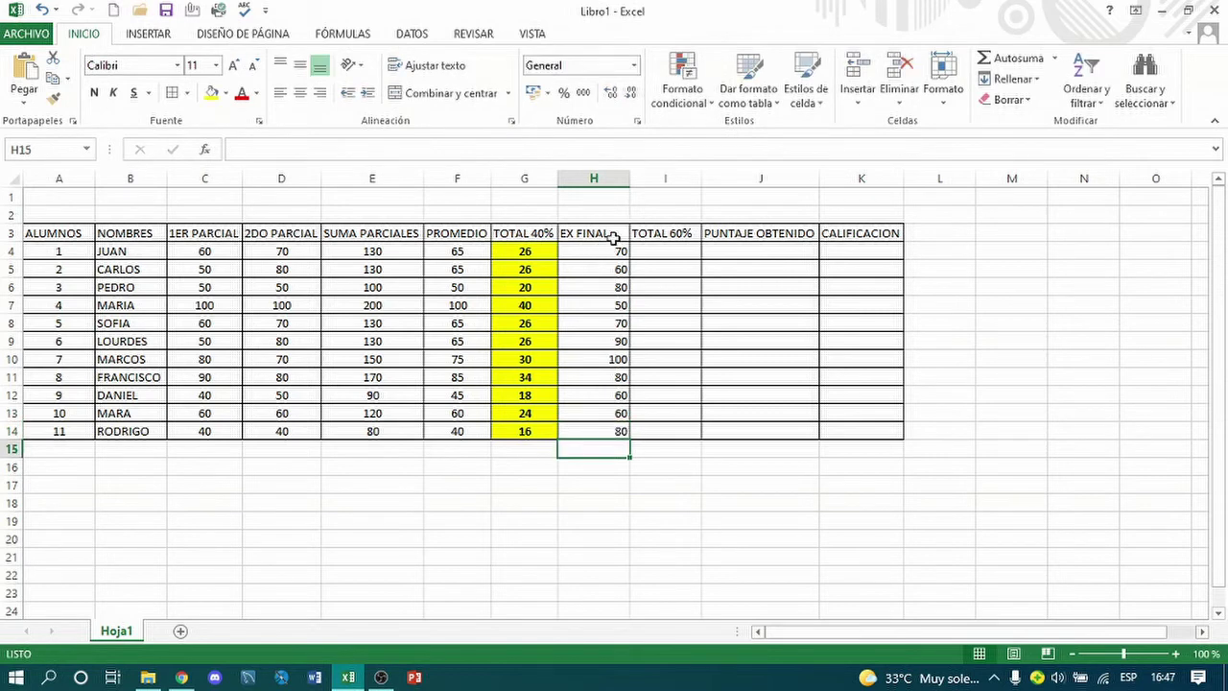
- Centre the EX FINAL grades in H4:H14
click(596, 254)
key(shift+Down)
key(shift+Down)
key(shift+Down)
key(shift+Down)
key(shift+Down)
key(shift+Down)
key(shift+Down)
key(shift+Down)
key(shift+Down)
key(shift+Down)
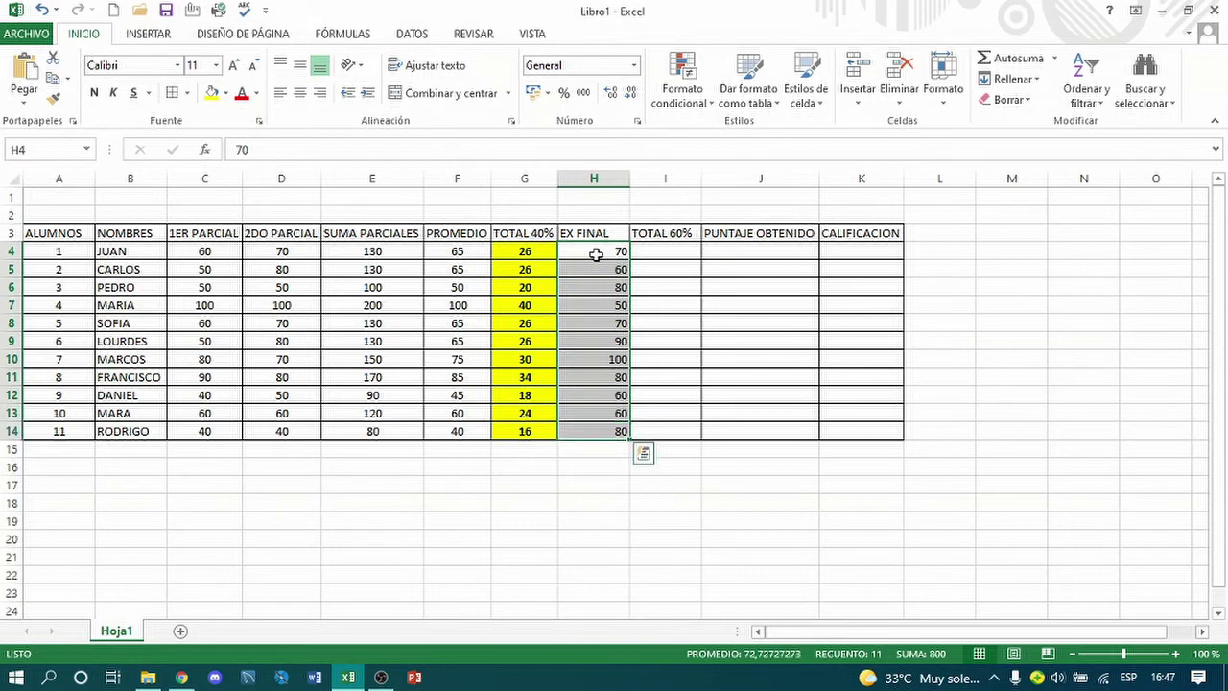
click(301, 98)
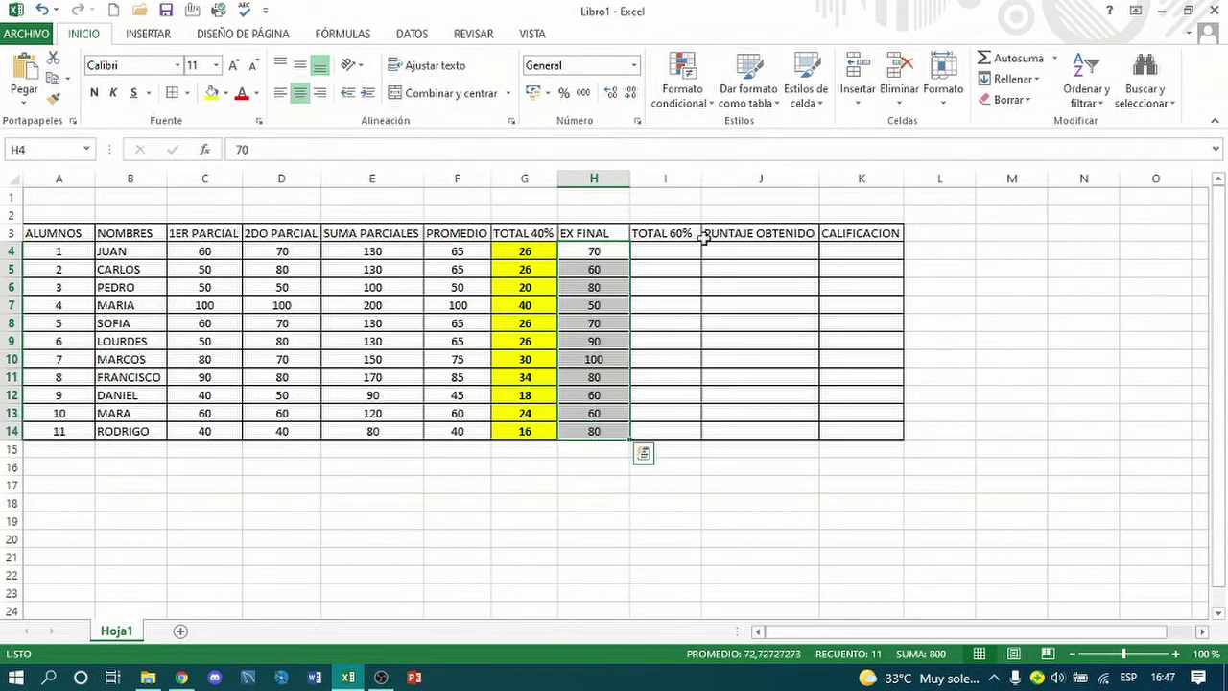
- Enter the formula =H4/100*60 in I4 to compute student 1's TOTAL 60%
click(659, 255)
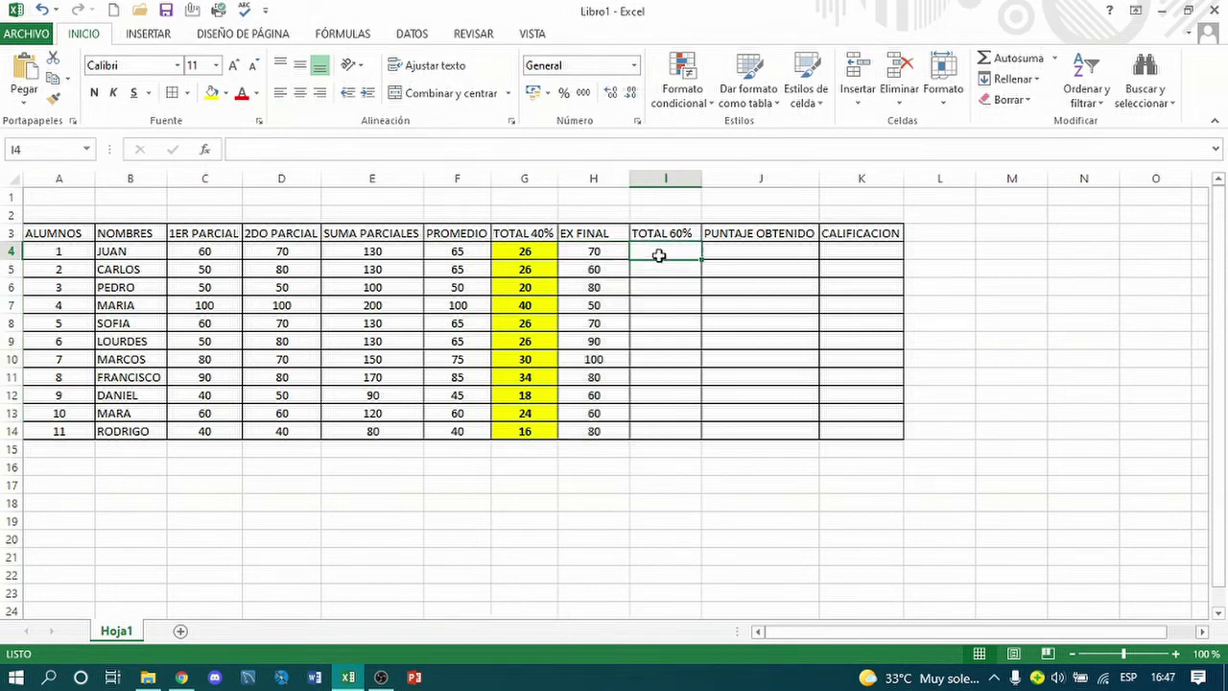
text(=)
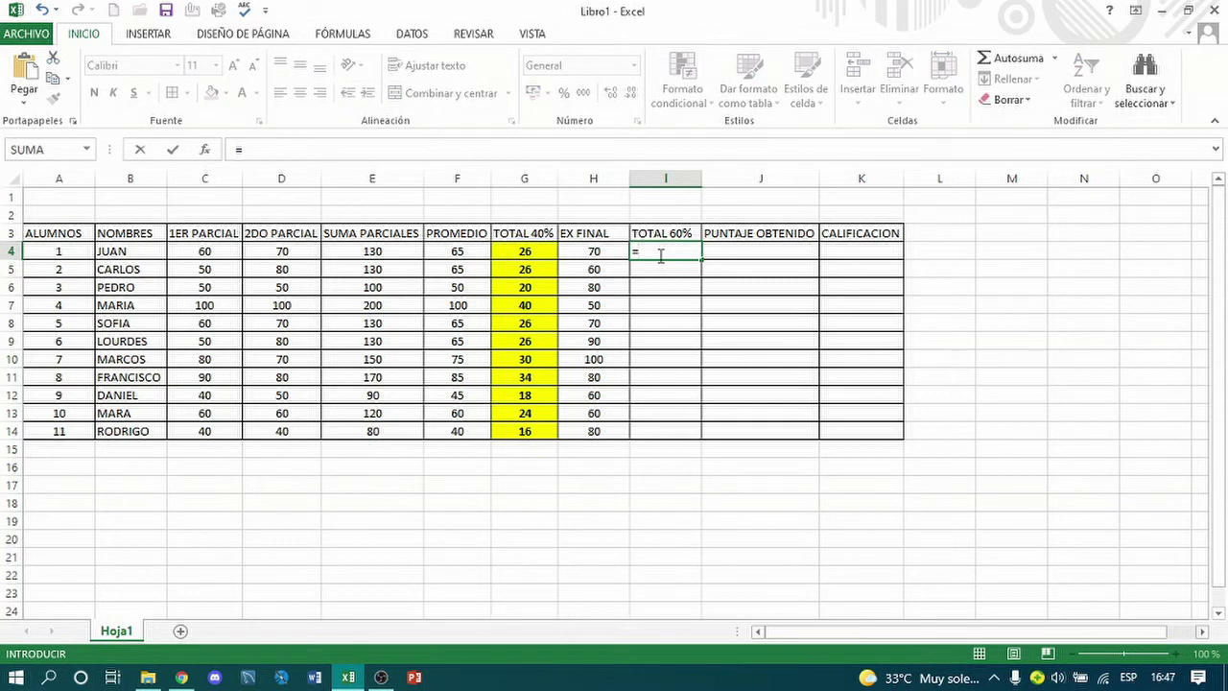
click(589, 253)
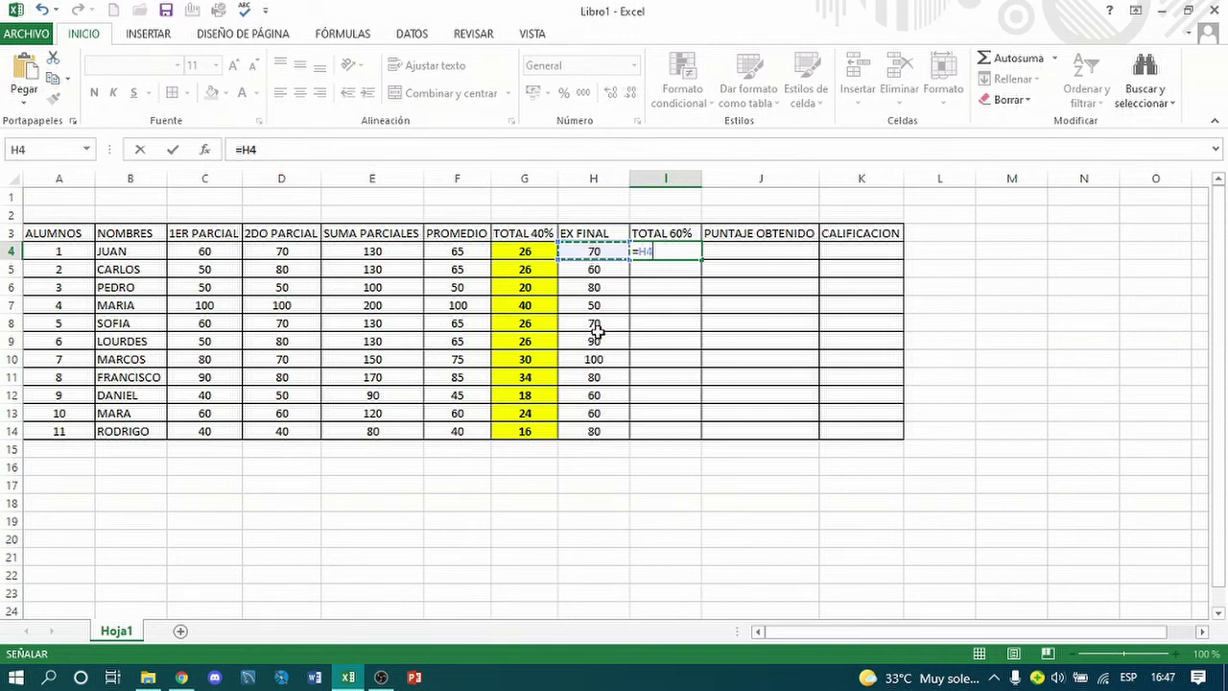
click(271, 147)
text(/100)
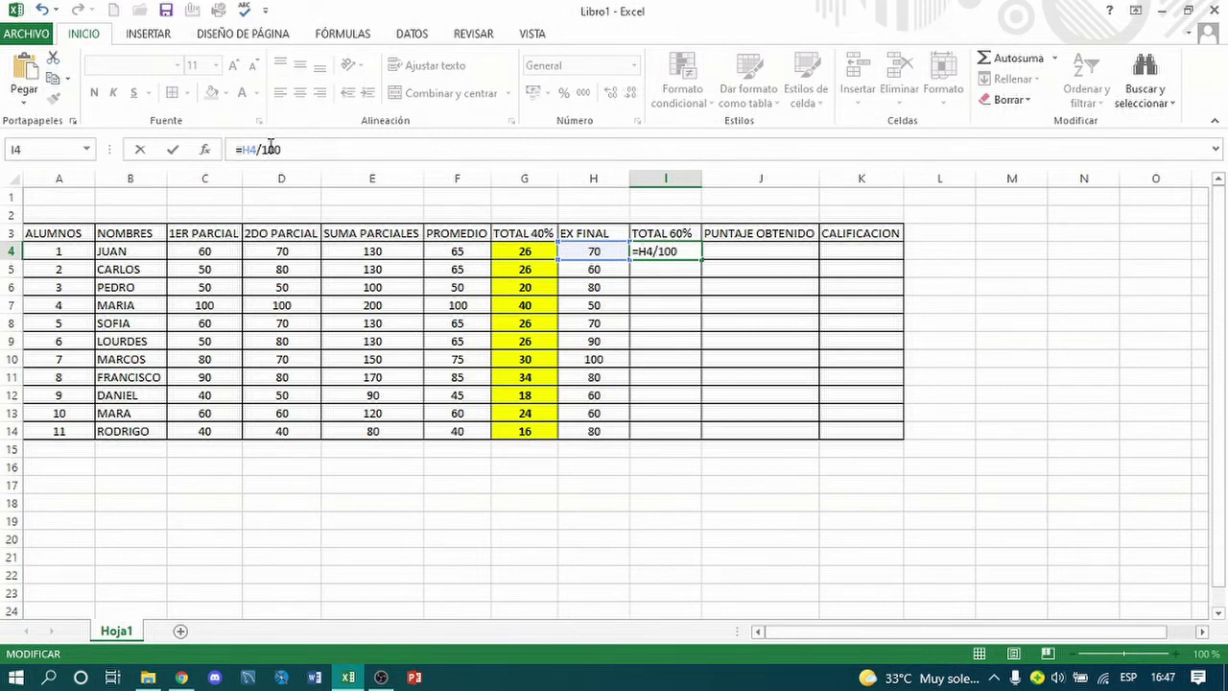
text(*60)
key(Return)
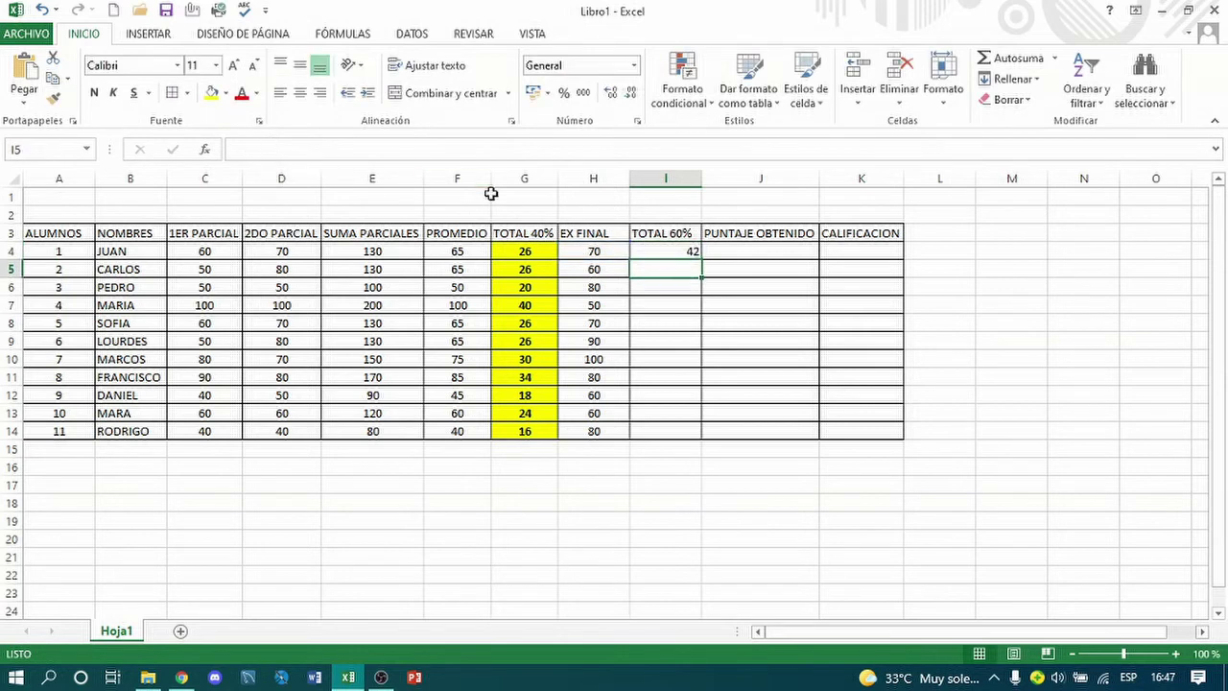
- Copy the TOTAL 60% formula from I4 down to I14 and format the cells as centred, bold text with a yellow fill
click(662, 247)
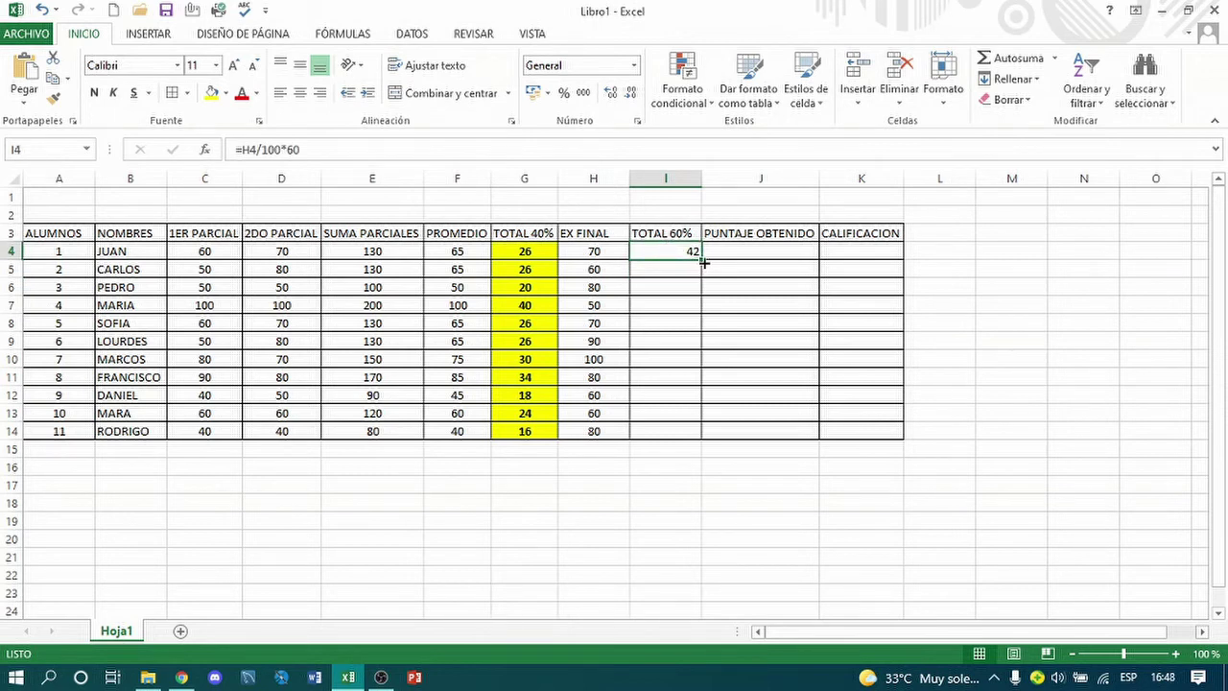
double_click(704, 261)
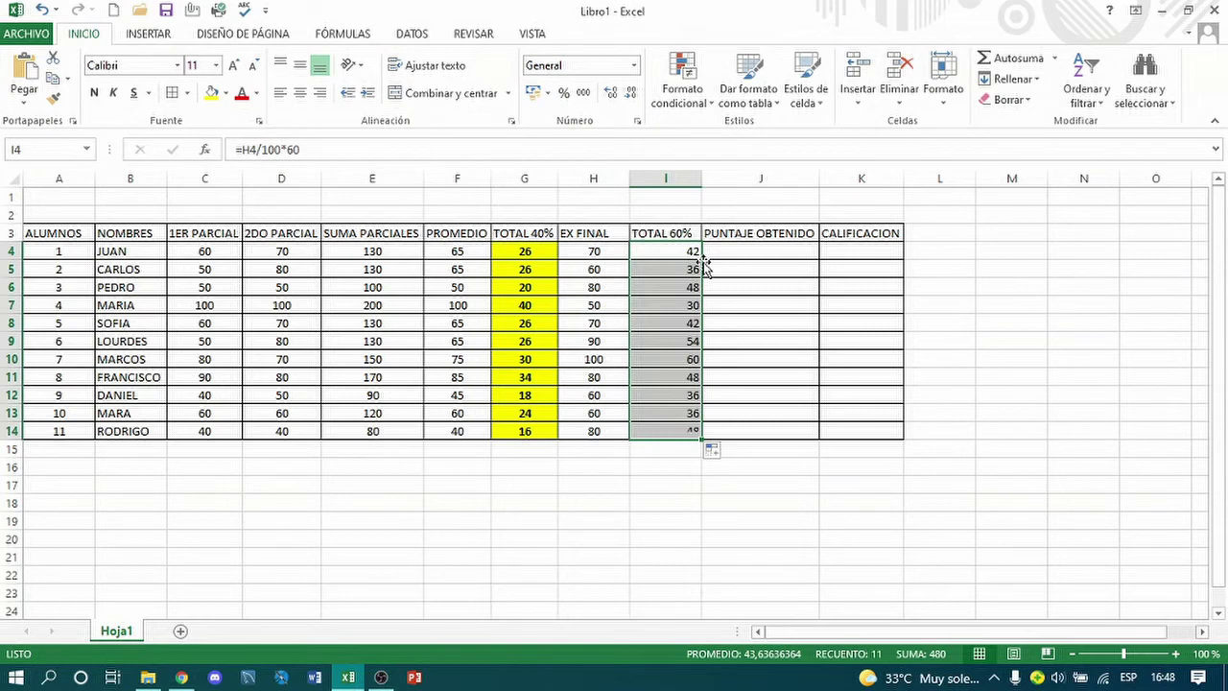
click(300, 93)
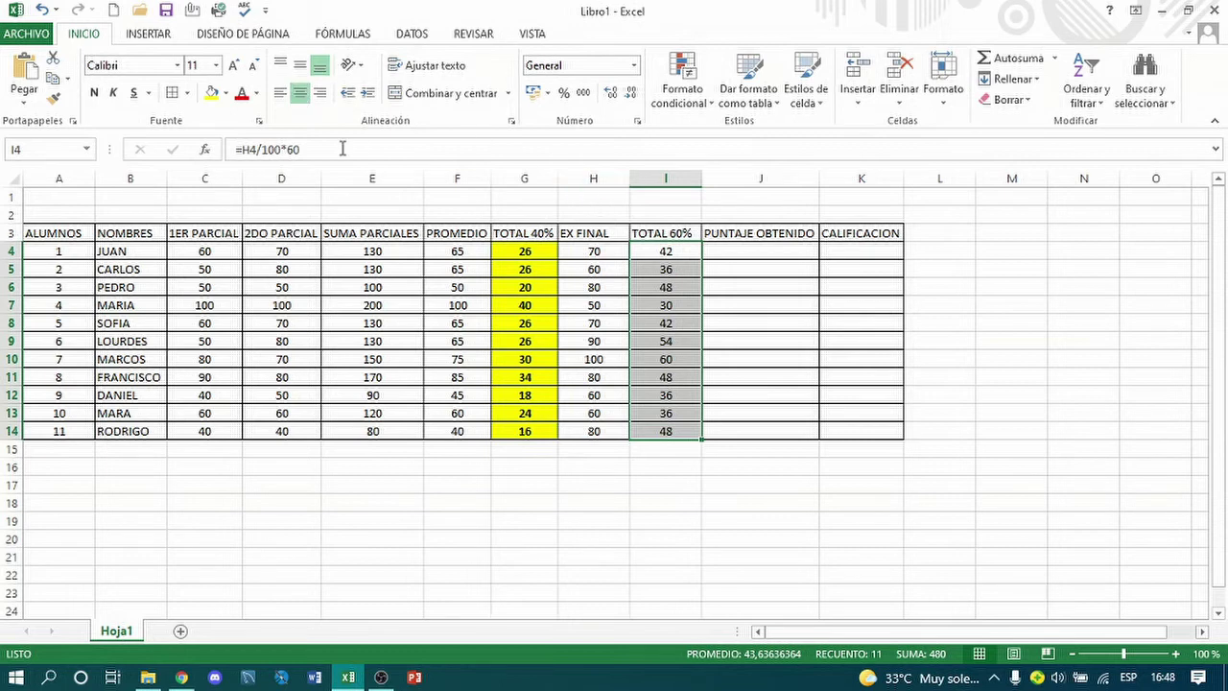
click(212, 95)
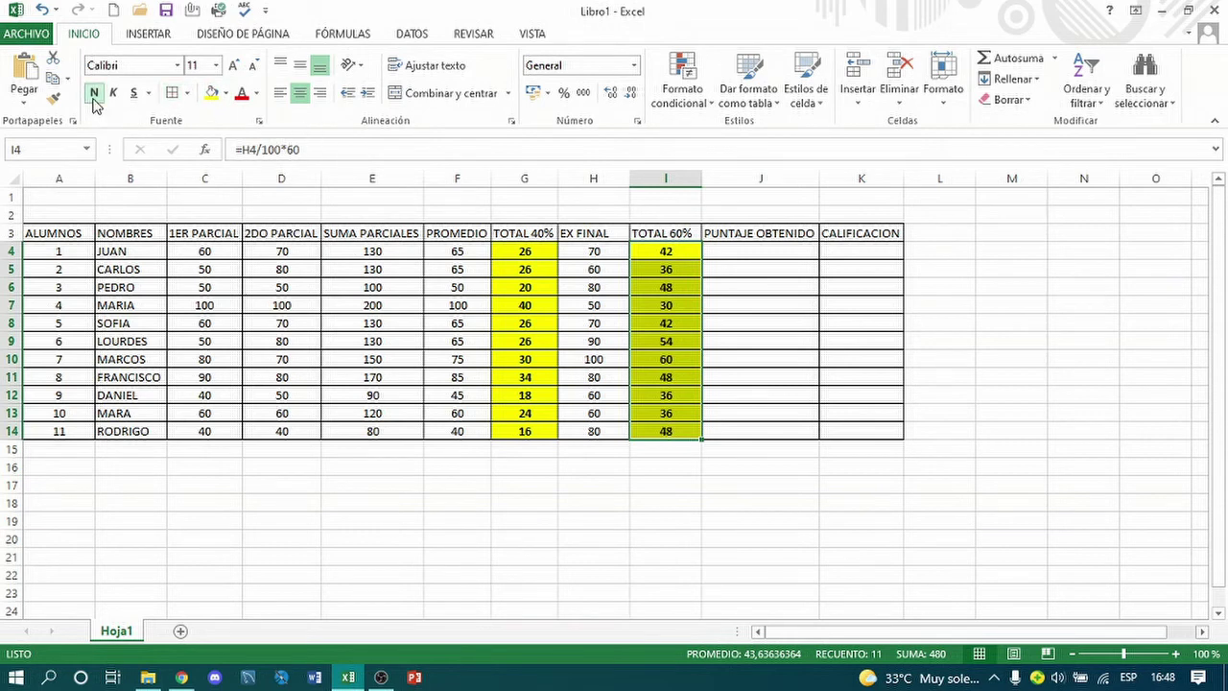
- Enter the formula =SUMA(G4;I4) in J4 to compute student 1's PUNTAJE OBTENIDO
click(756, 254)
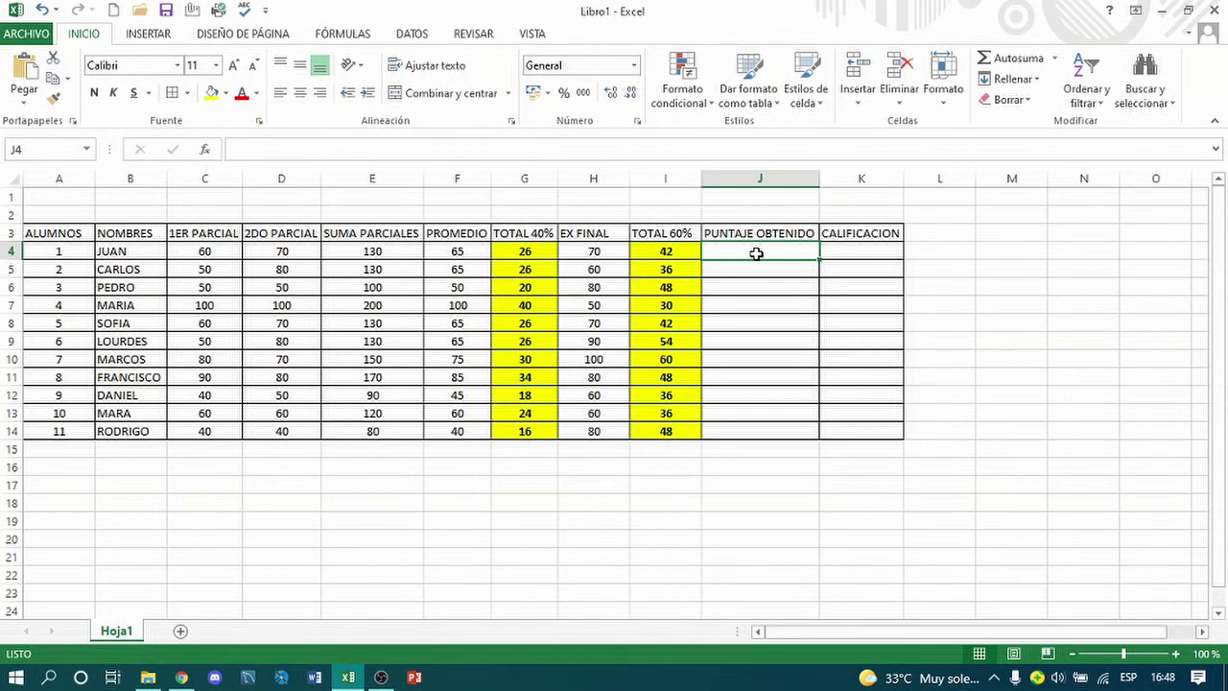
text(=S)
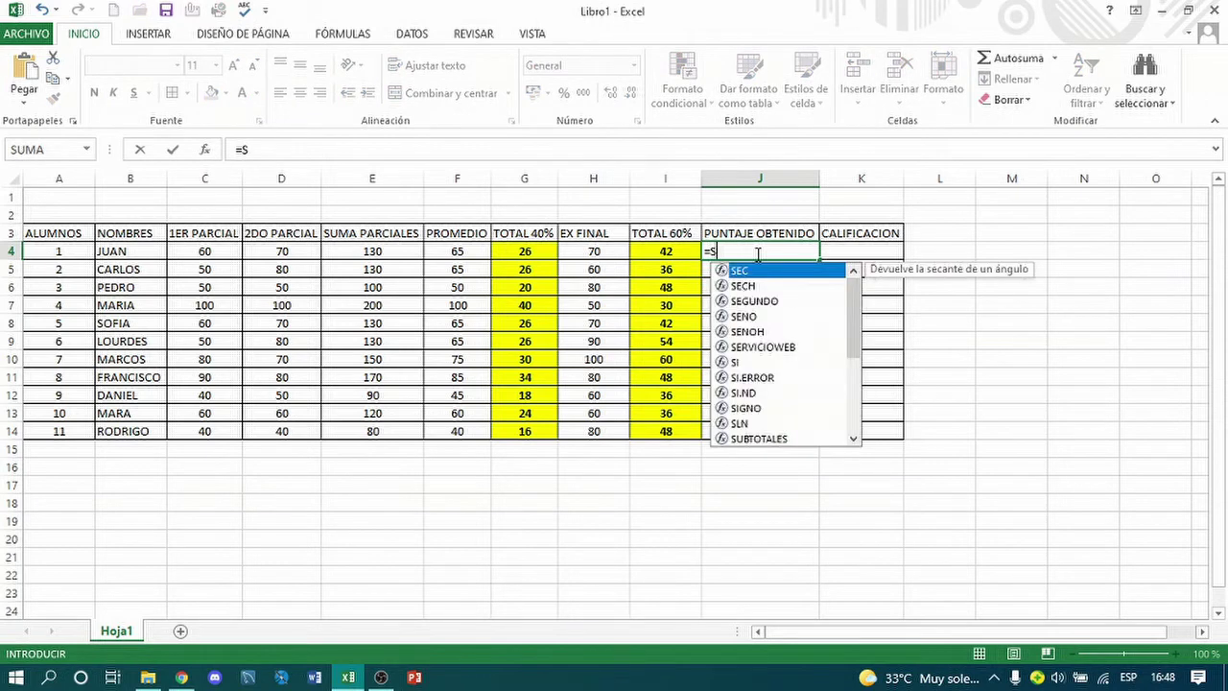
text(U)
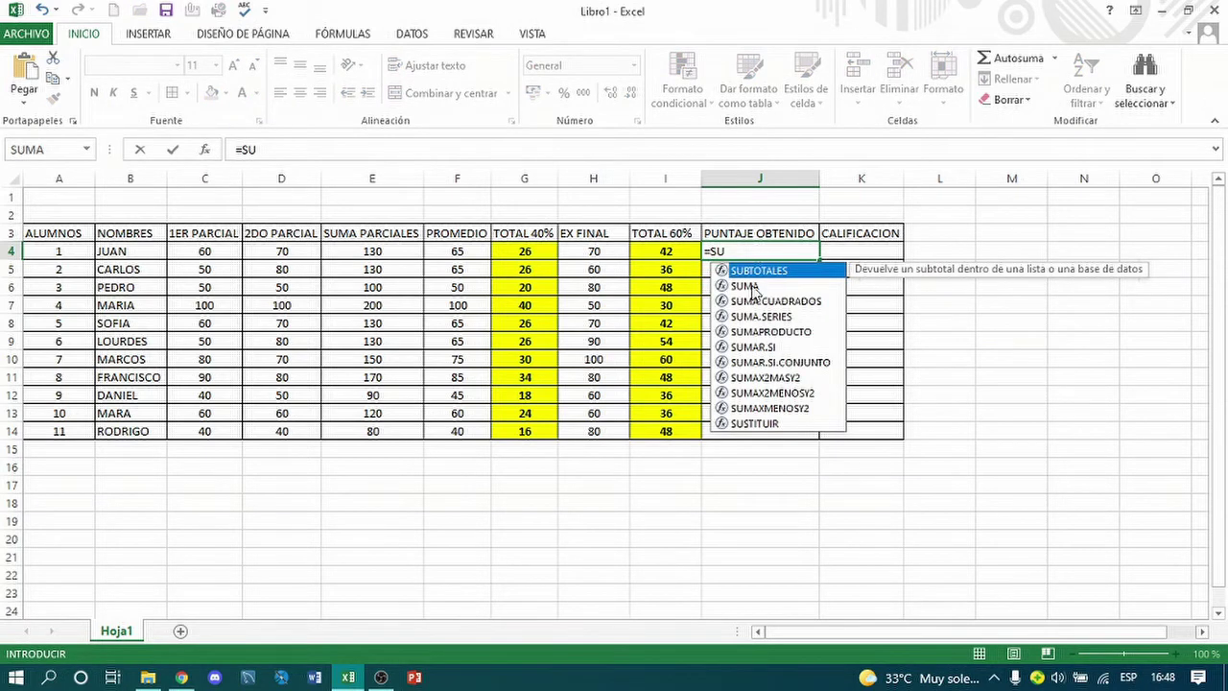
double_click(739, 286)
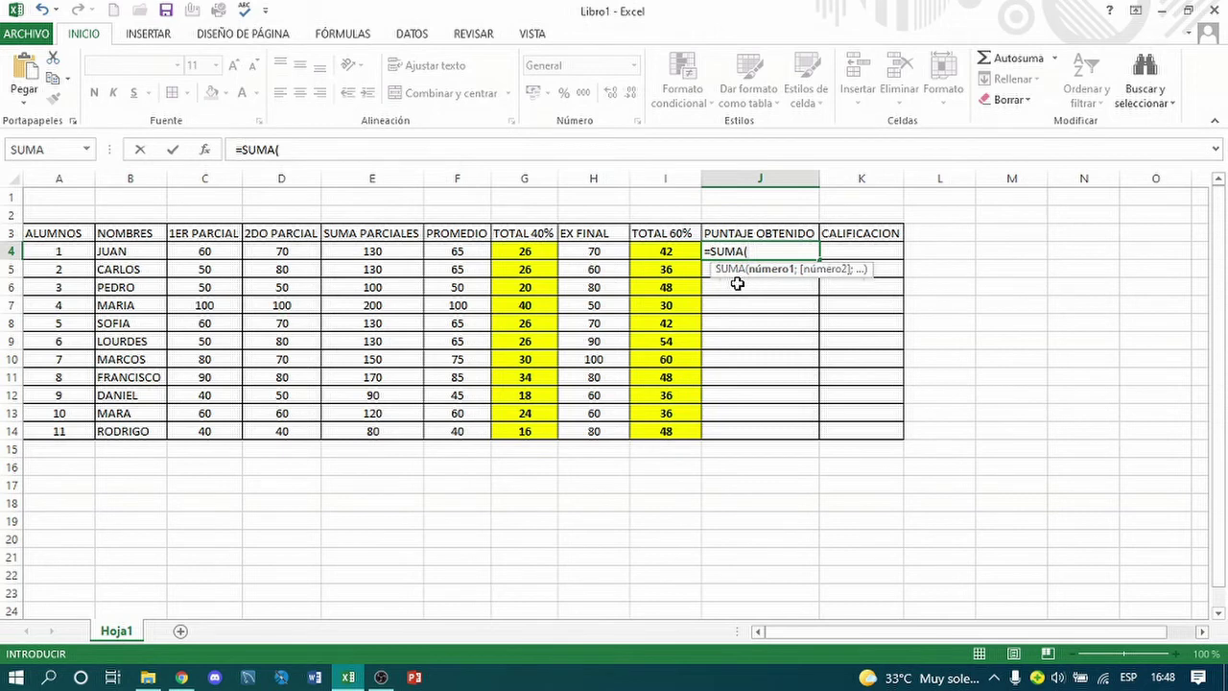
click(523, 252)
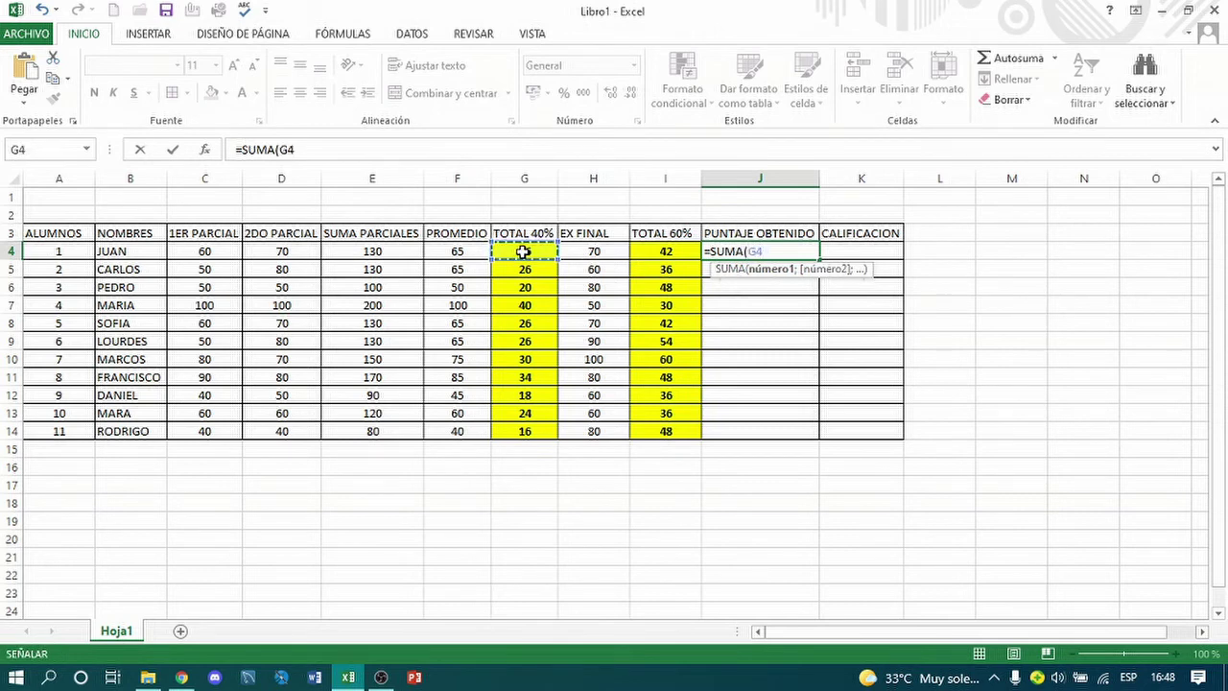
text(;)
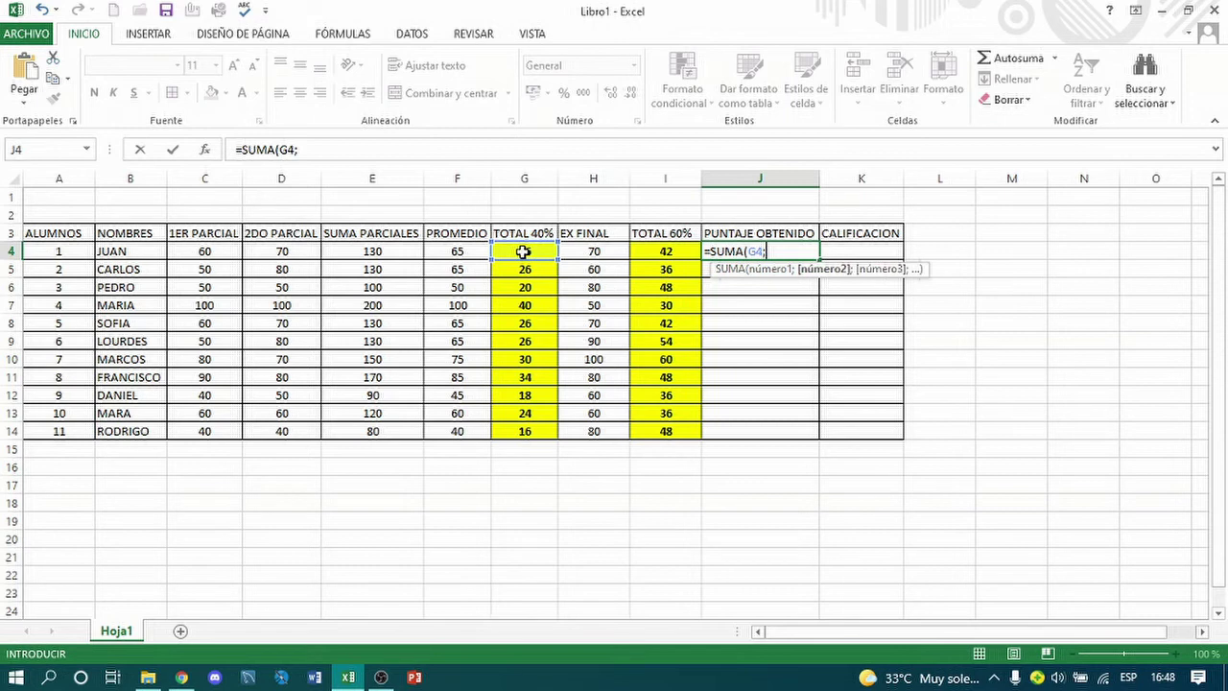
click(662, 254)
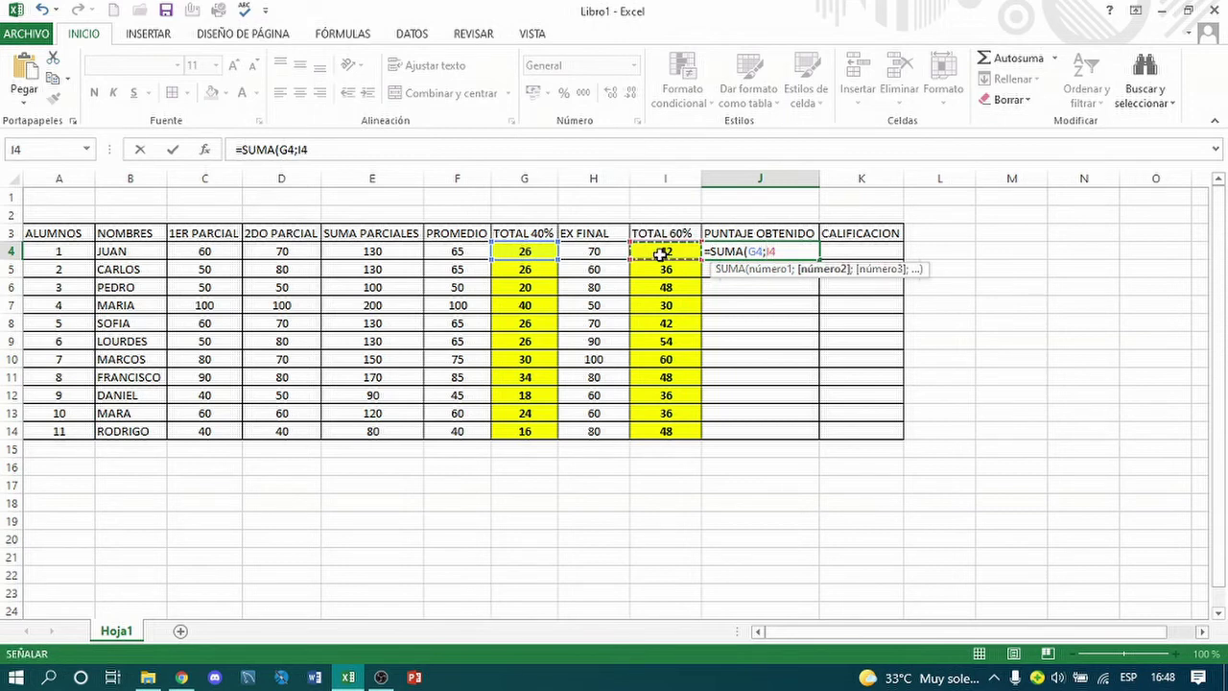
text())
key(Return)
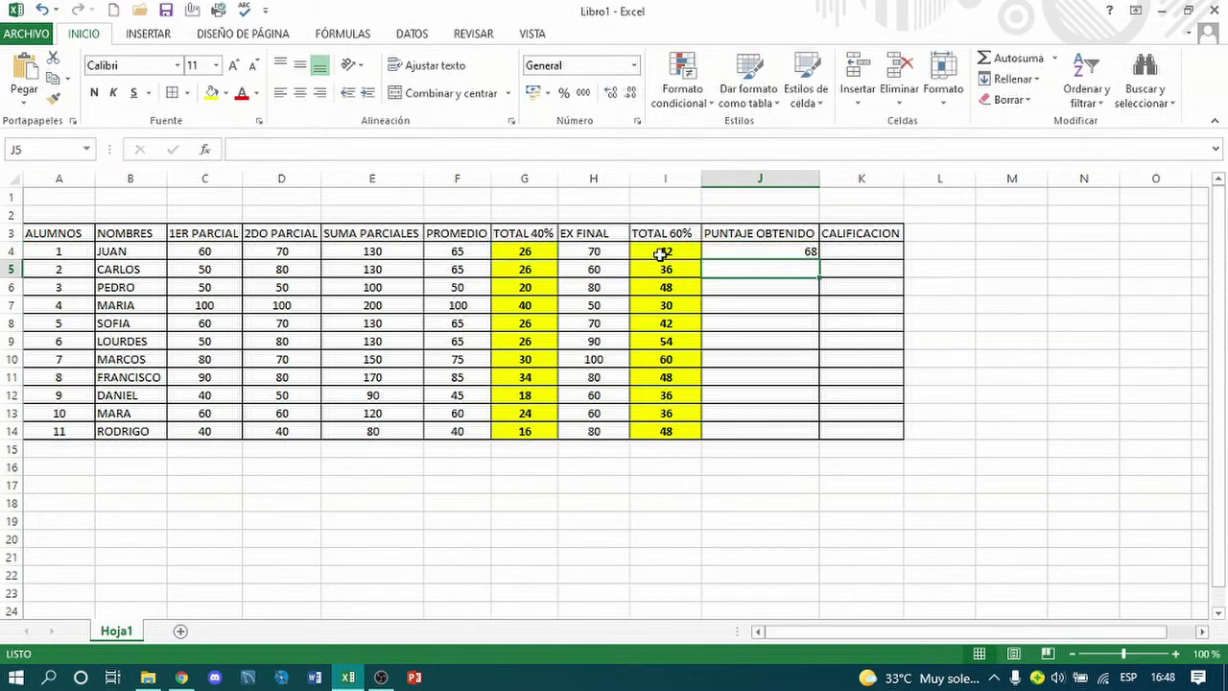
- Copy the PUNTAJE OBTENIDO formula from J4 down to J14 and format the cells as centred, bold text with a light green fill
click(763, 249)
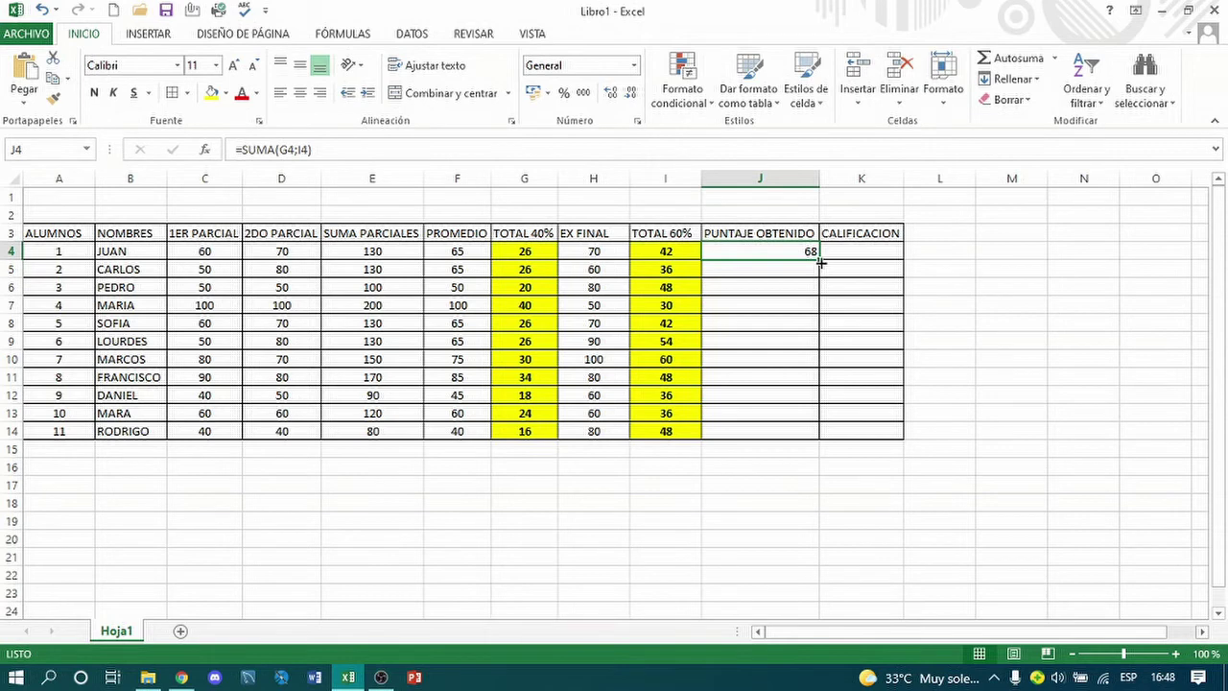
double_click(822, 261)
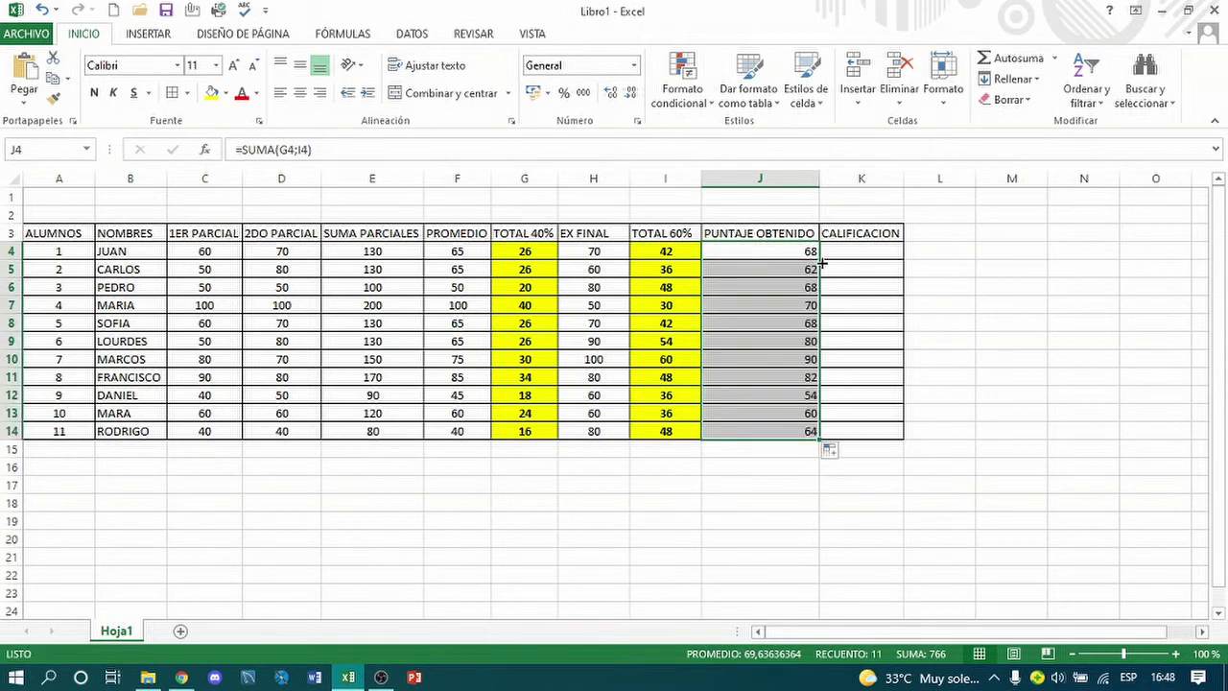
click(300, 94)
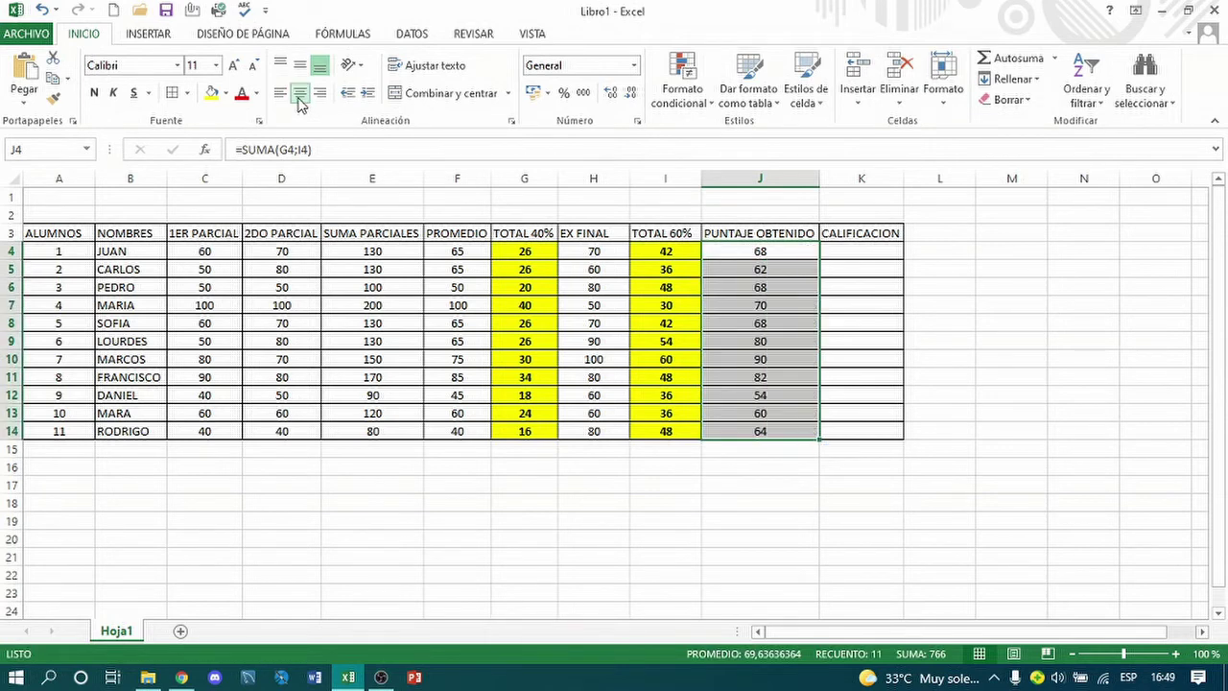
click(93, 93)
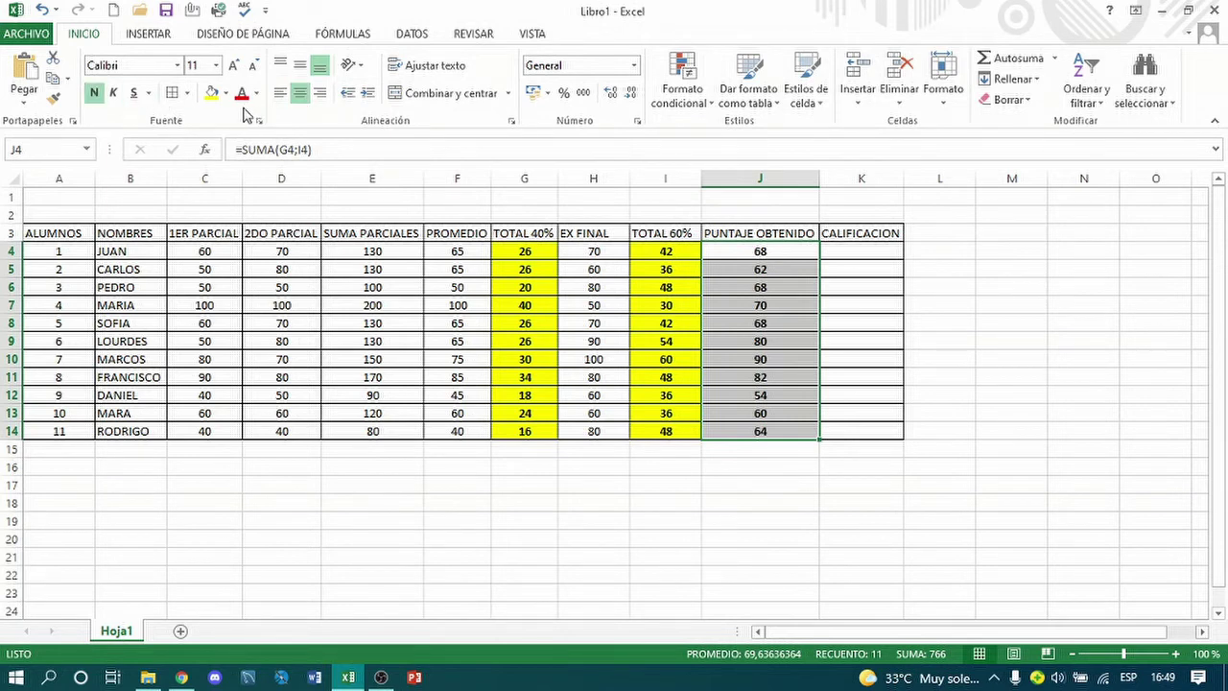
click(228, 93)
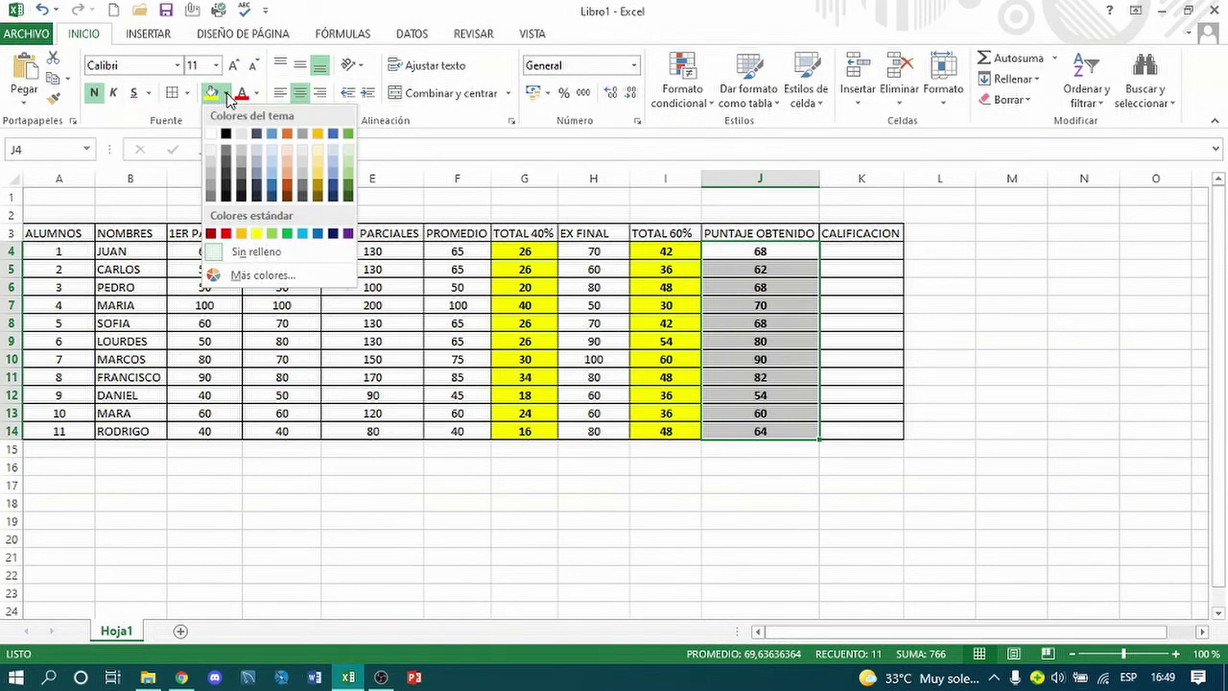
click(272, 233)
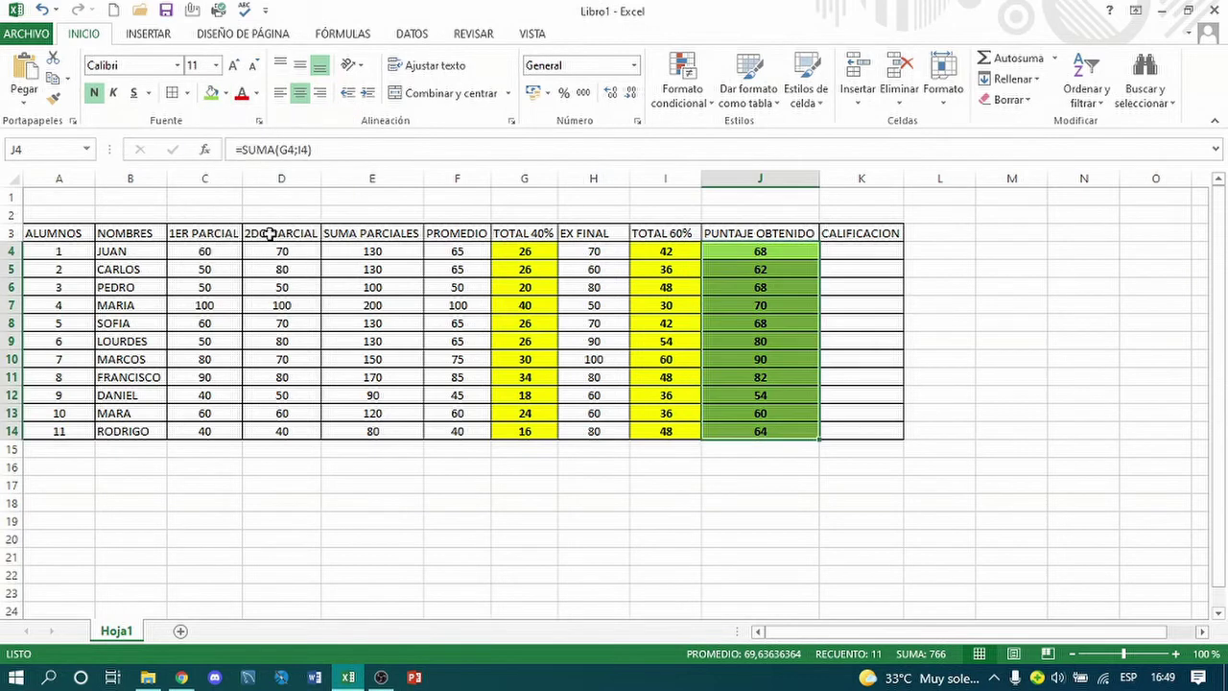
- Start a grade scale below the student table by entering 0, 59 and 1 in B18:D18
click(856, 254)
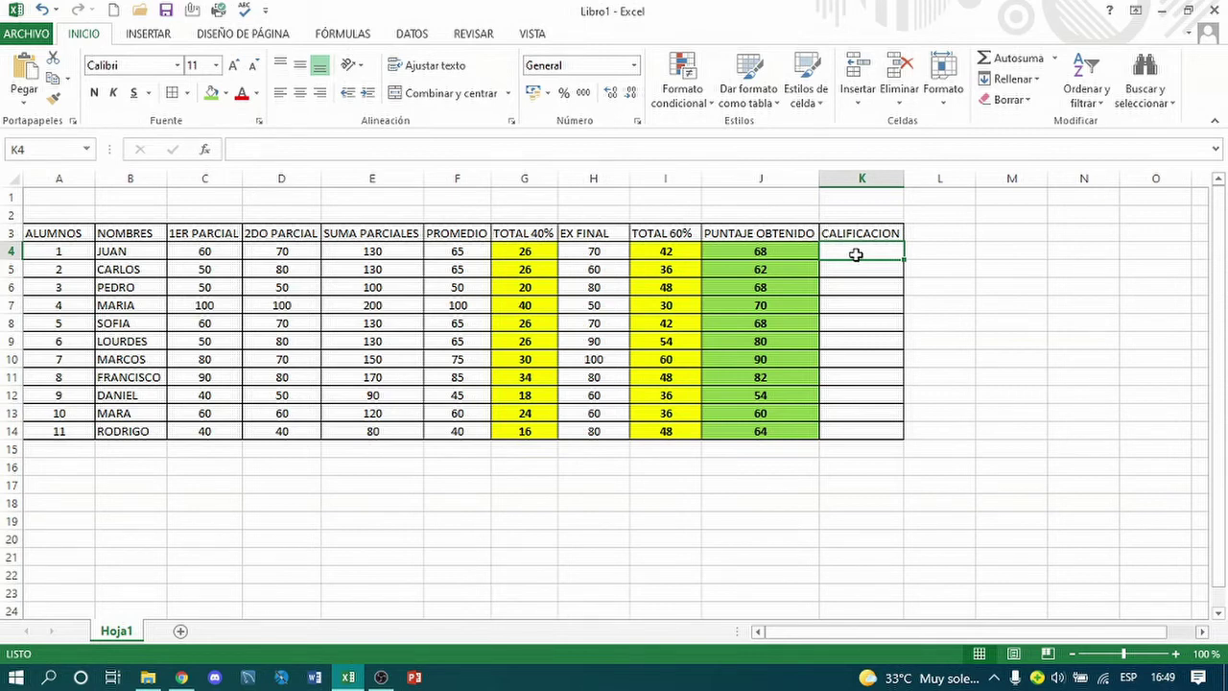
click(135, 486)
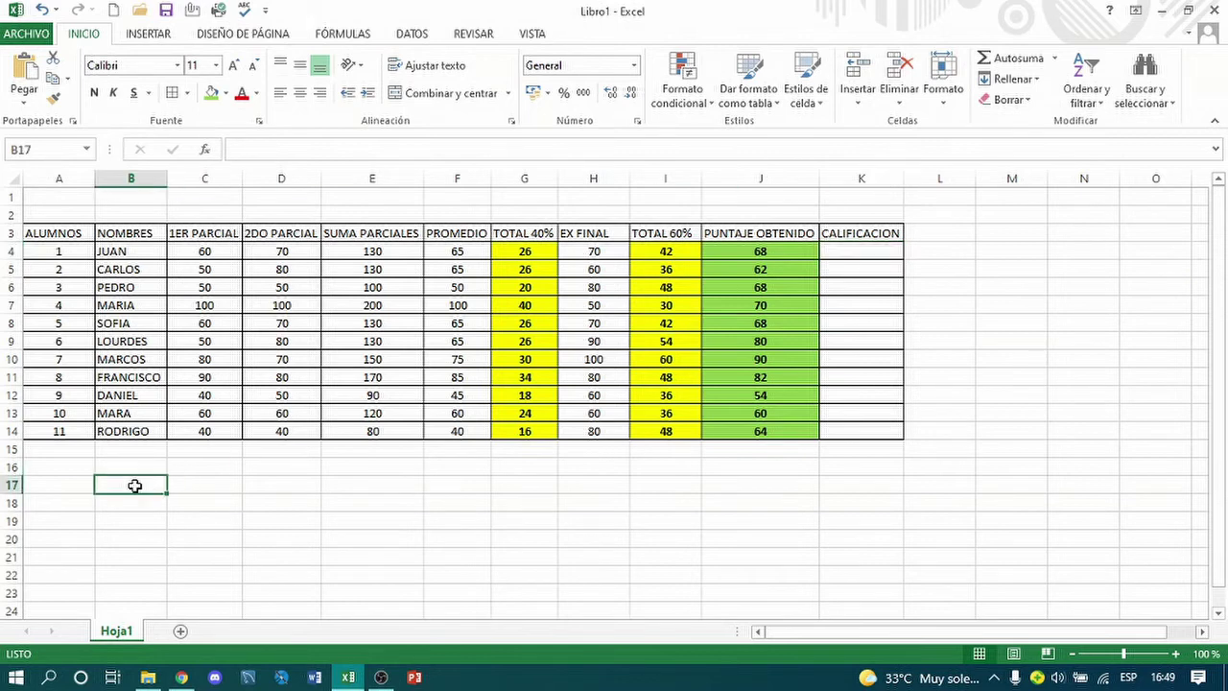
click(132, 503)
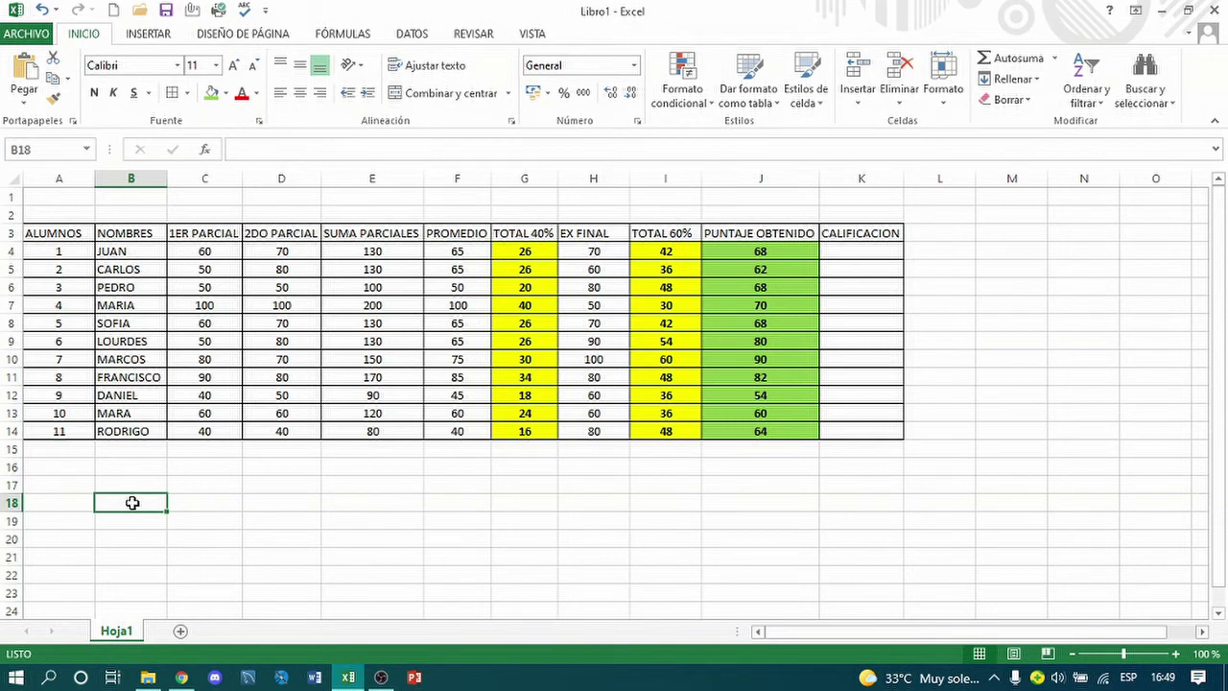
text(0)
key(Tab)
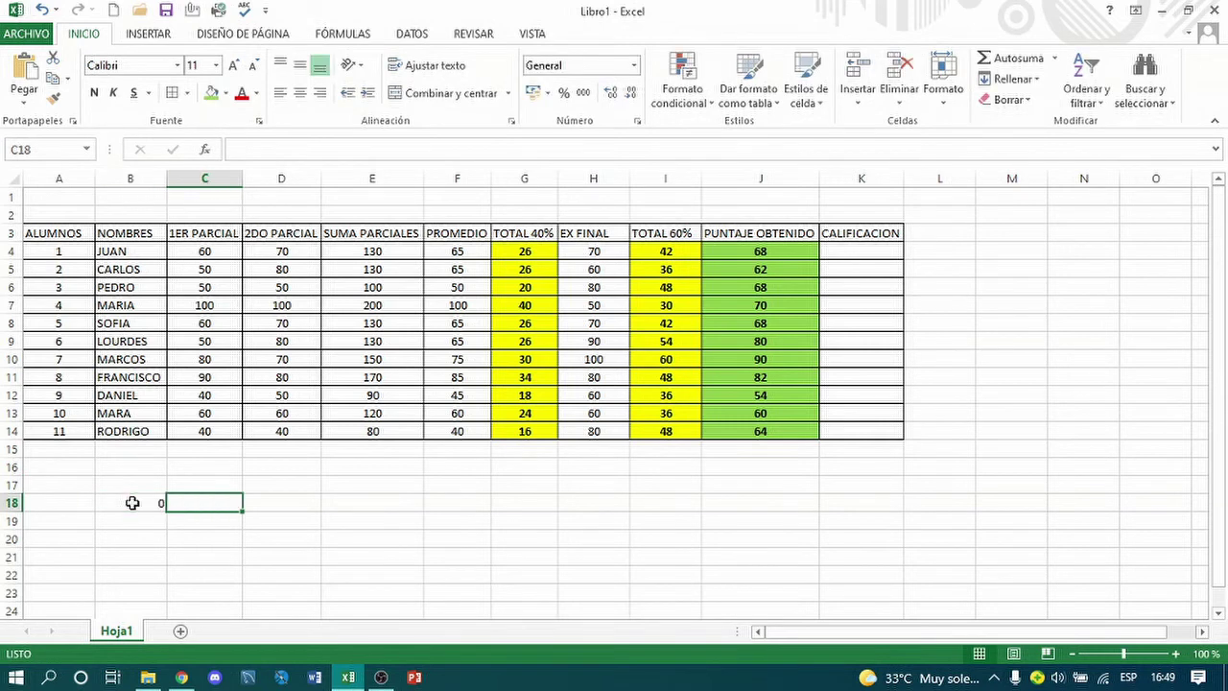
text(59)
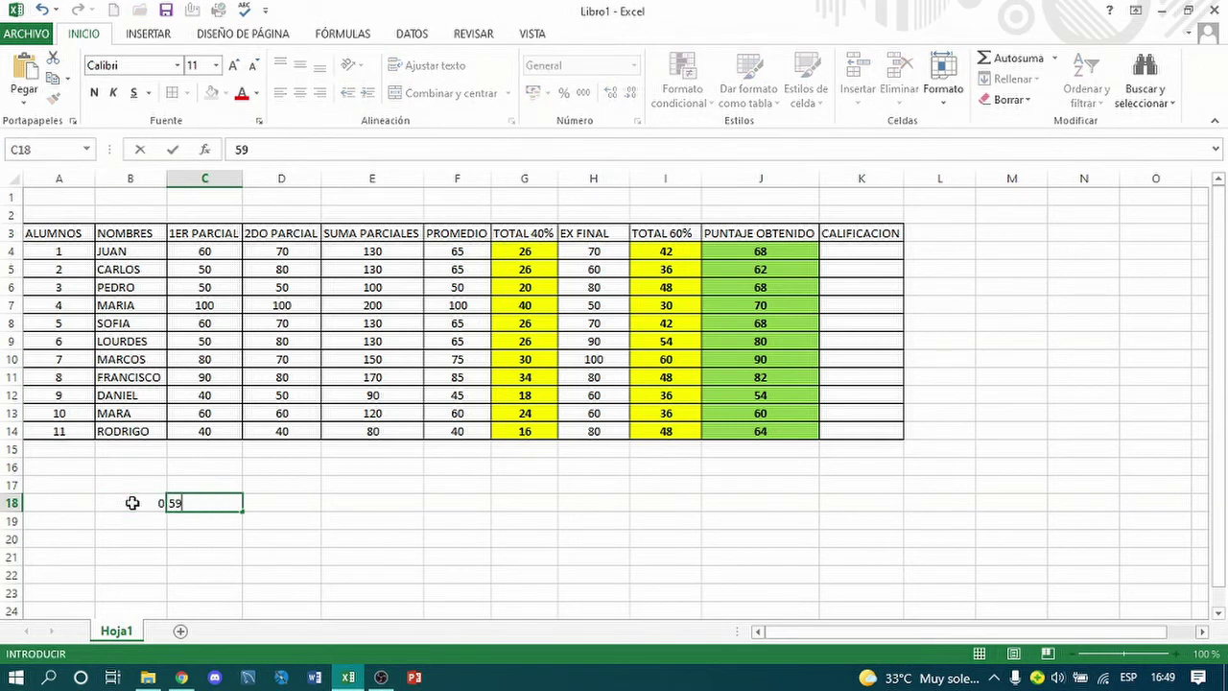
key(Tab)
text(1)
key(Return)
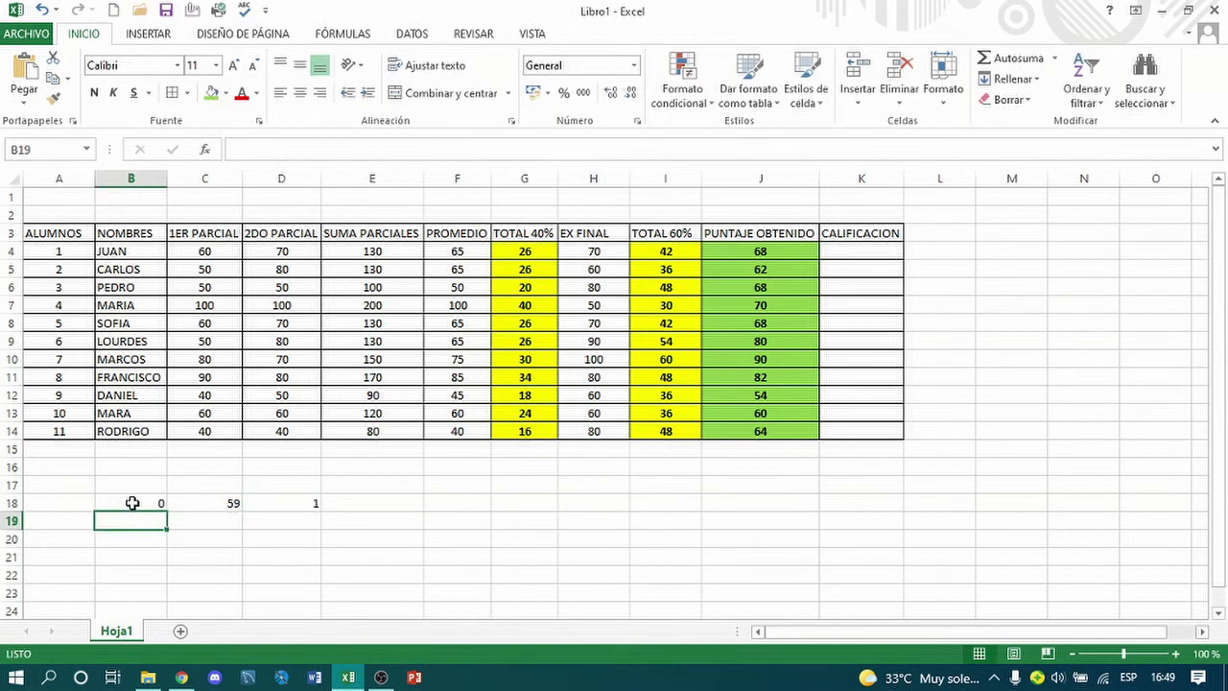
- Add the grade 2 range to the scale by entering 60, 70 and 2 in B19:D19
text(60)
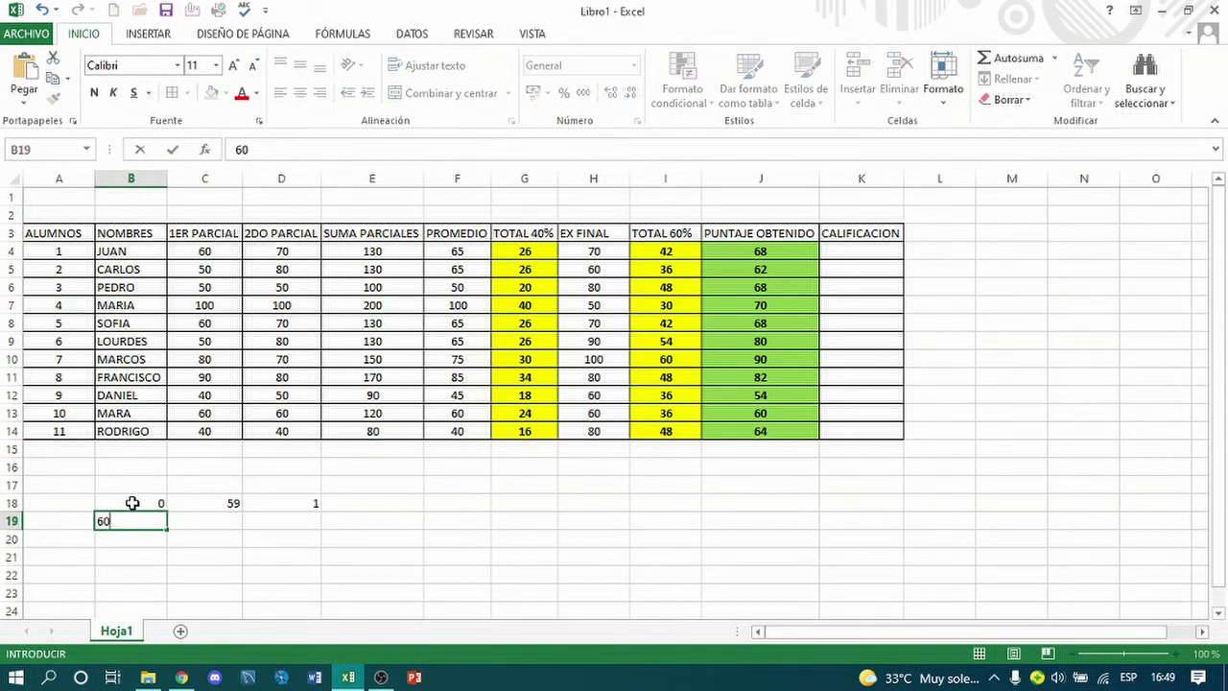
key(Tab)
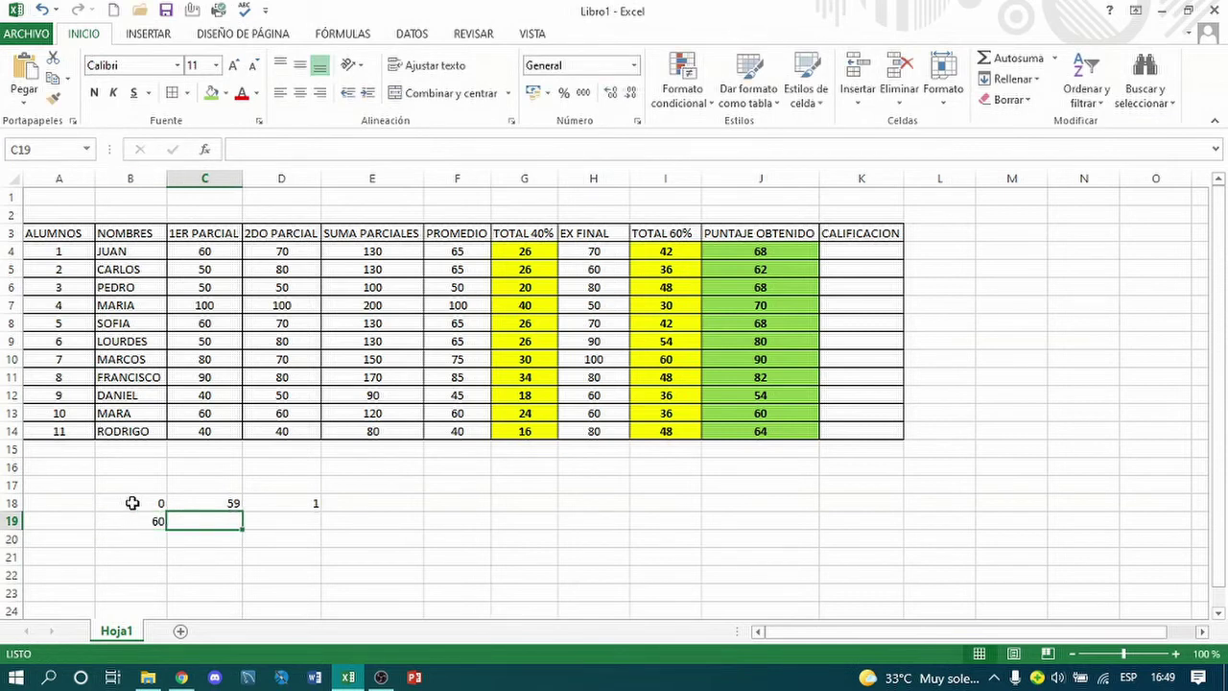
text(70)
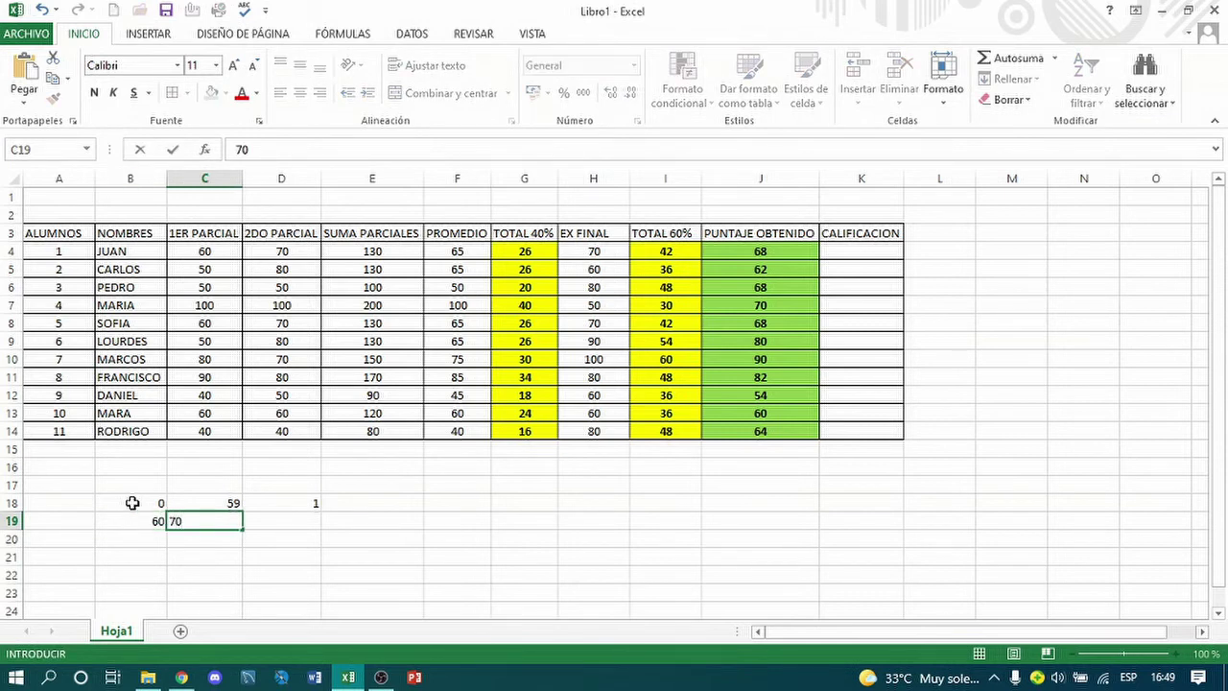
key(Tab)
text(2)
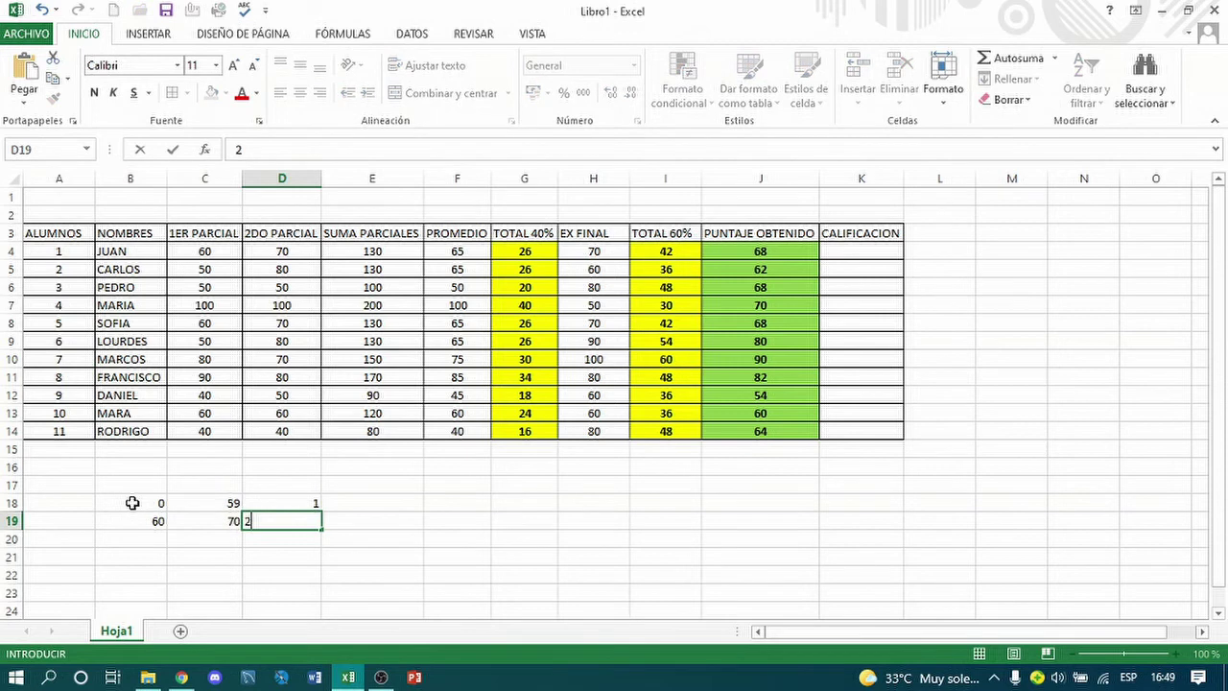
key(Return)
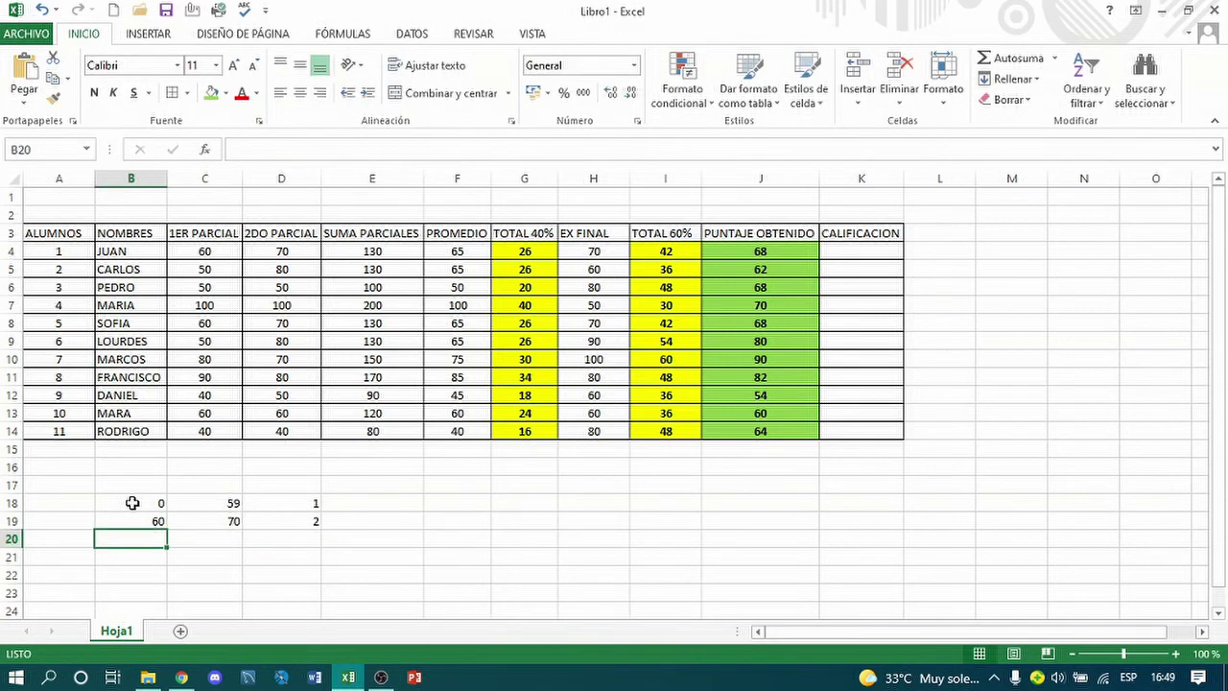
- Add the grade 3 range to the scale by entering 71, 80 and 3 in B20:D20
text(71)
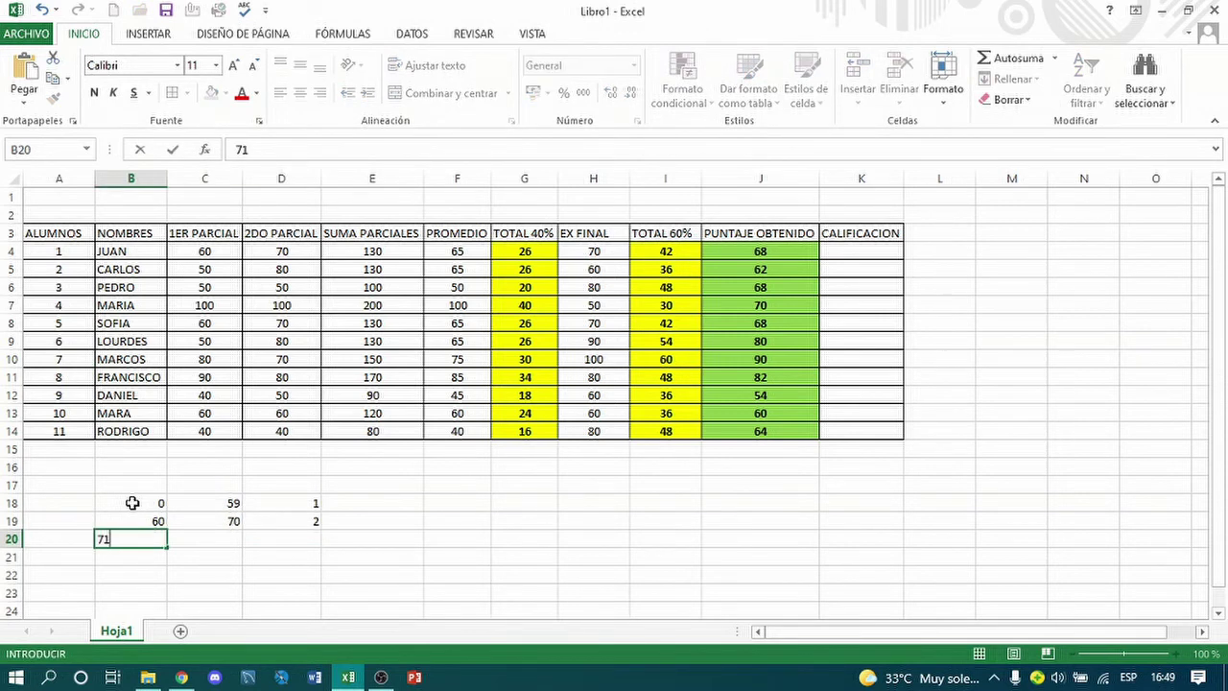
key(Tab)
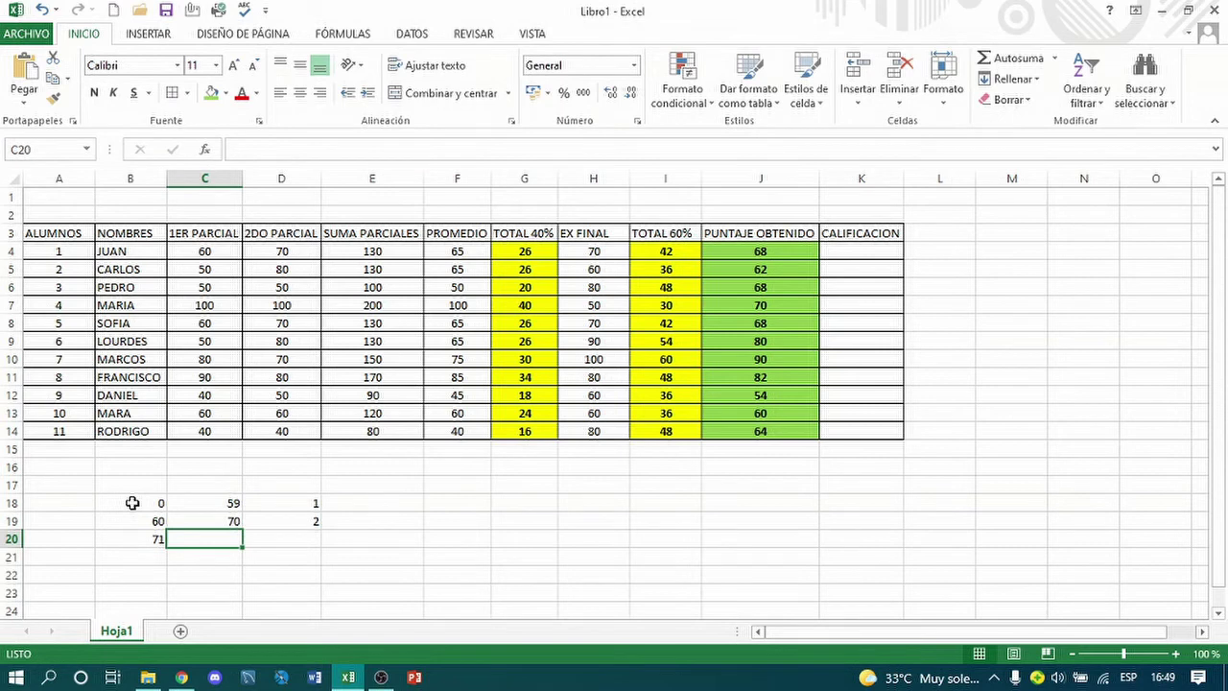
text(80)
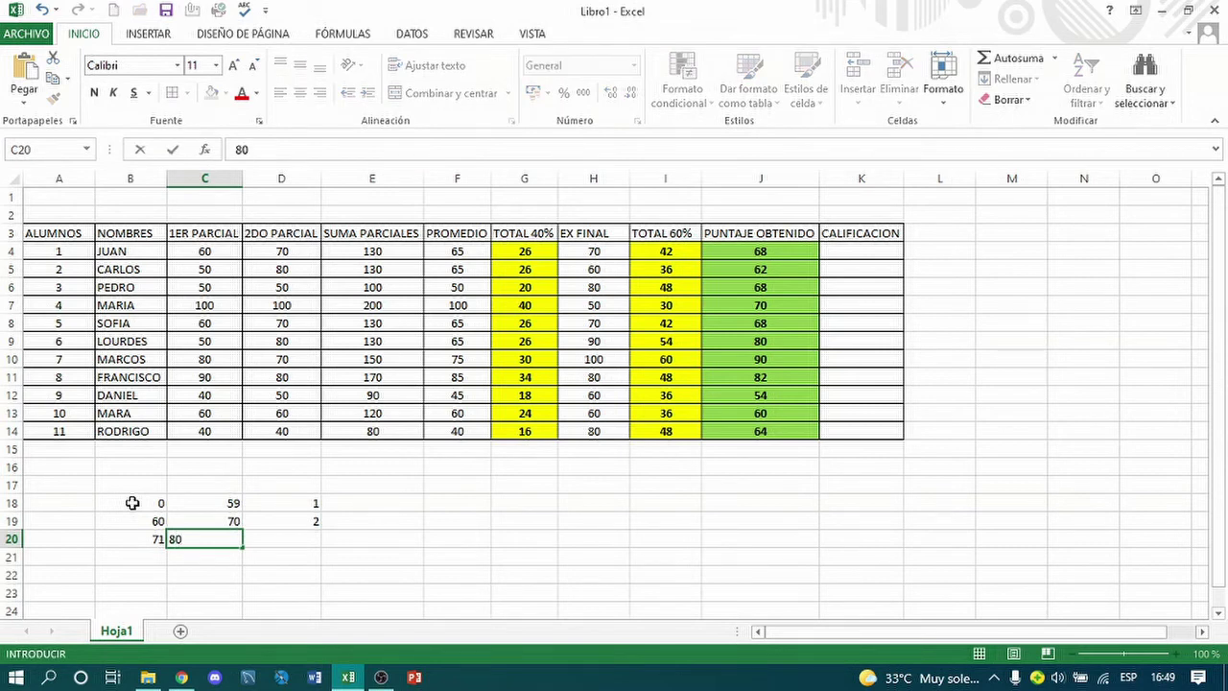
key(Tab)
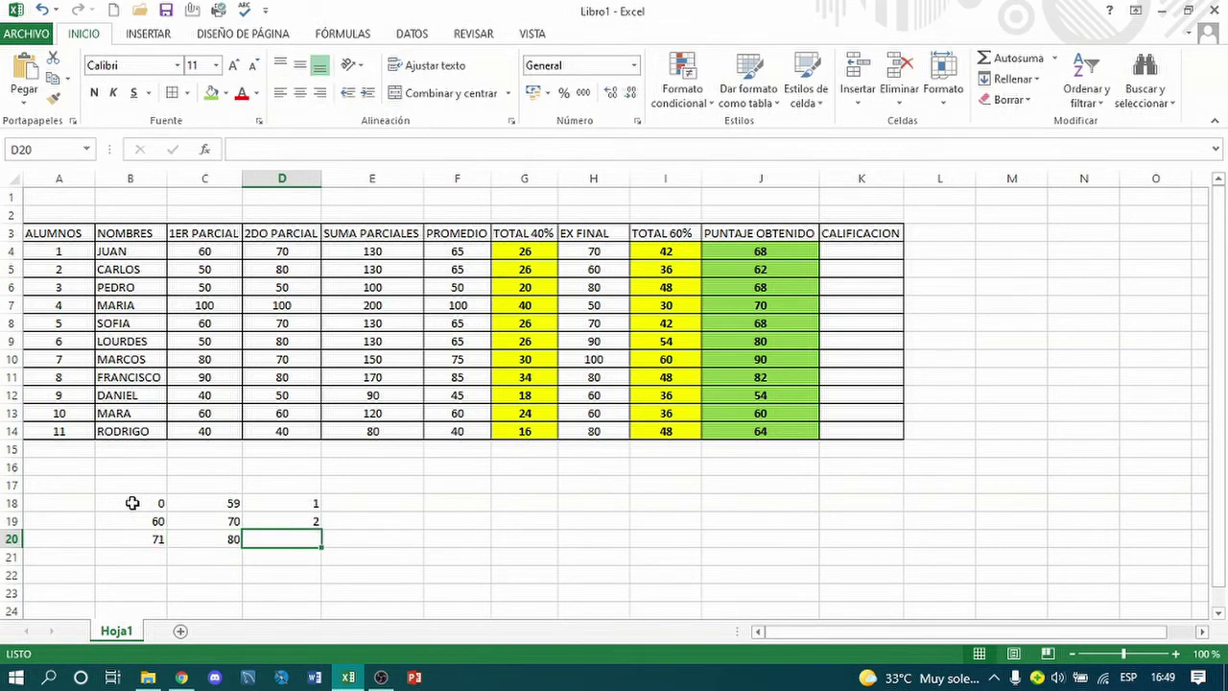
text(3)
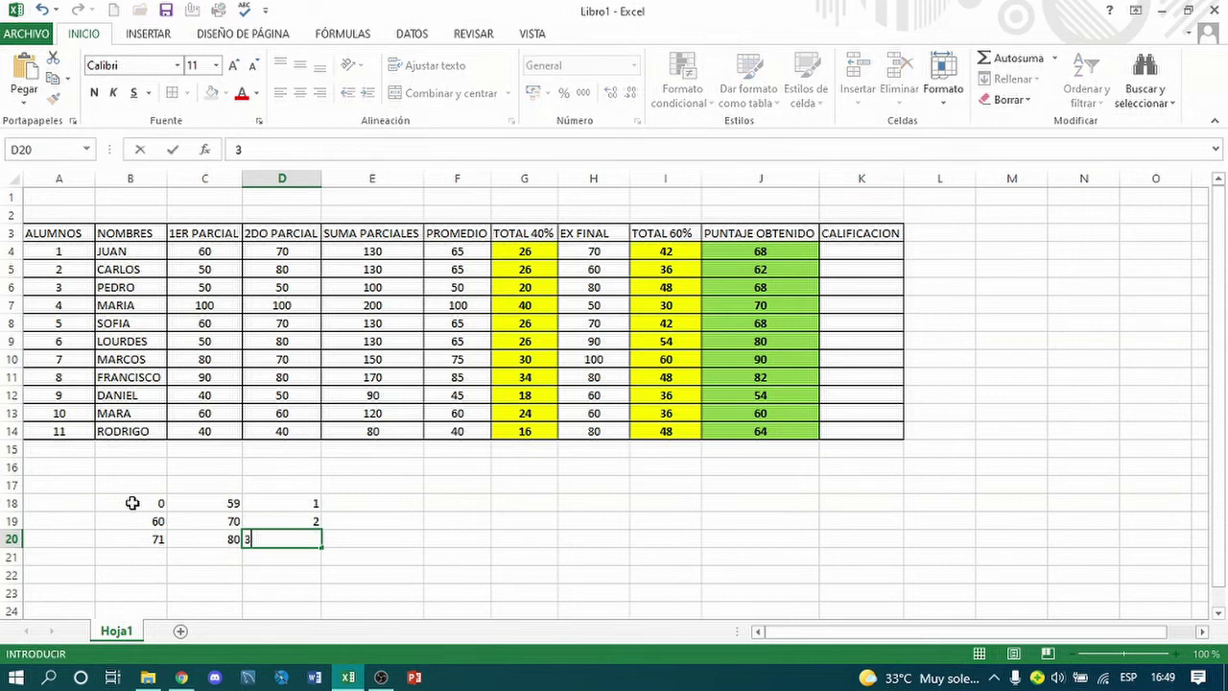
key(Return)
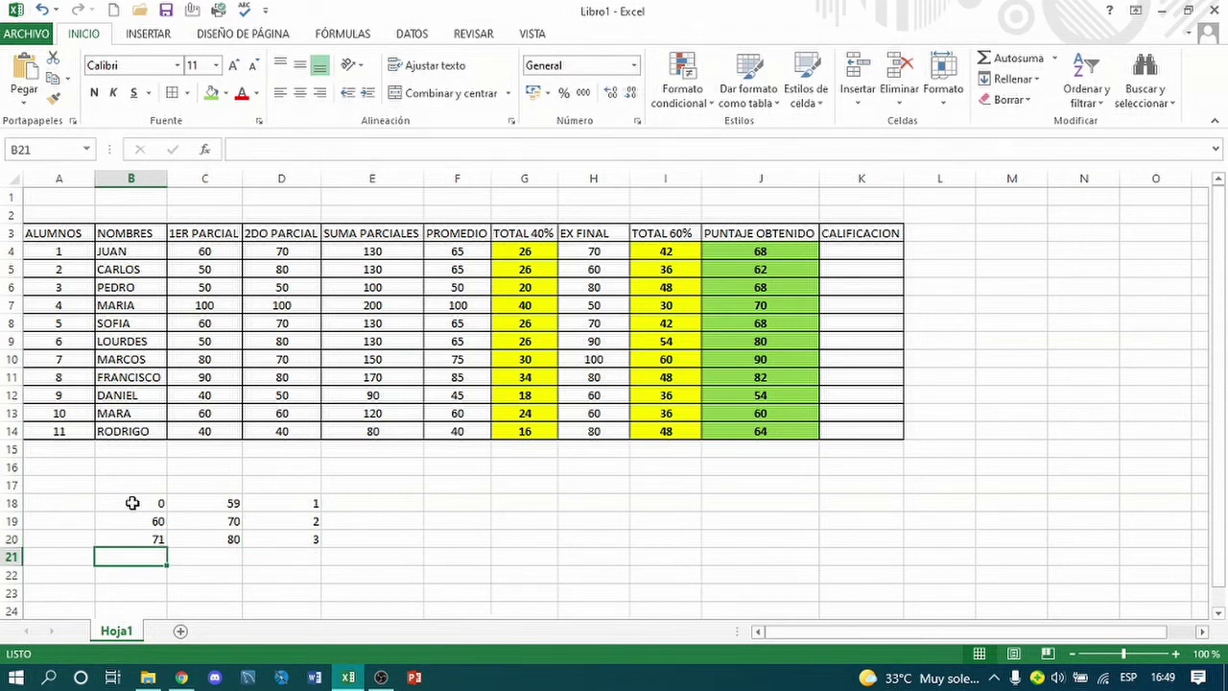
- Add the grade 4 range to the scale by entering 81, 90 and 4 in B21:D21
text(81)
key(Tab)
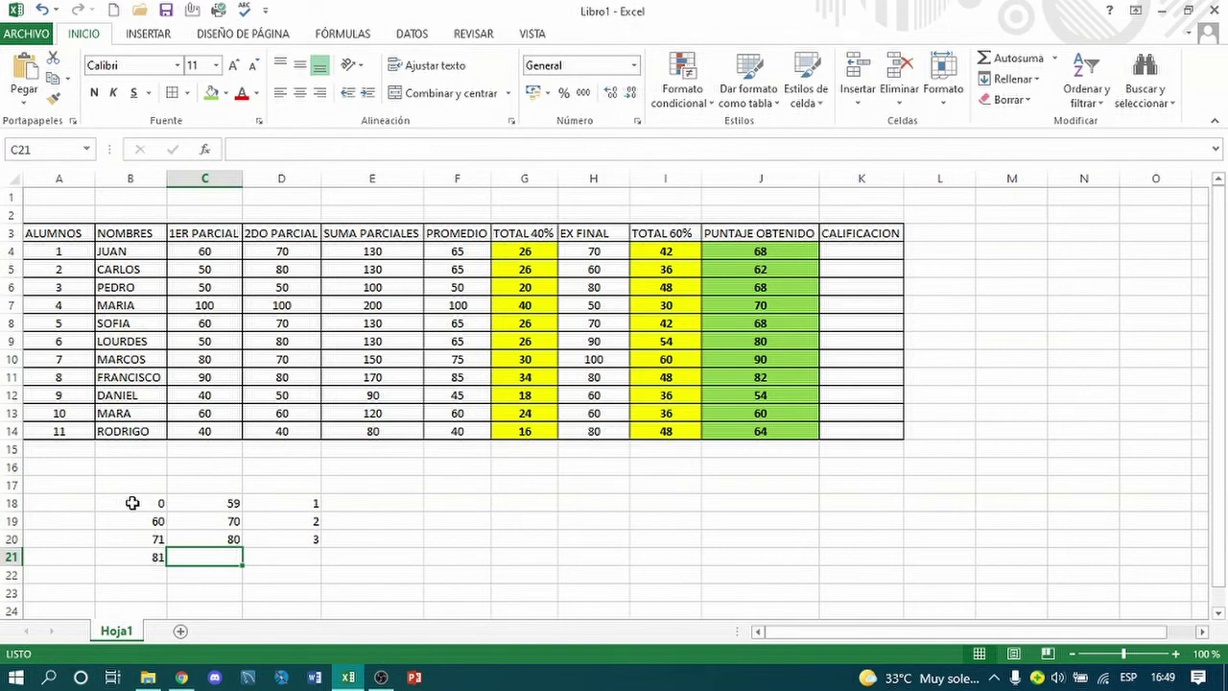
text(90)
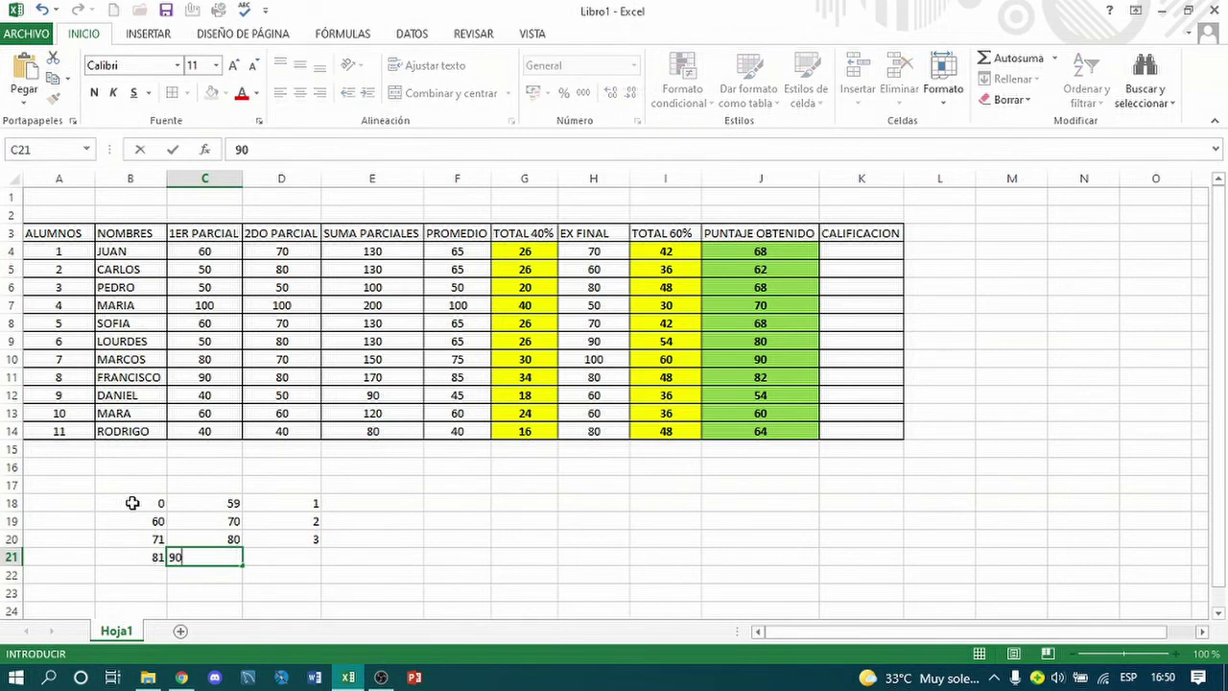
key(Tab)
text(4)
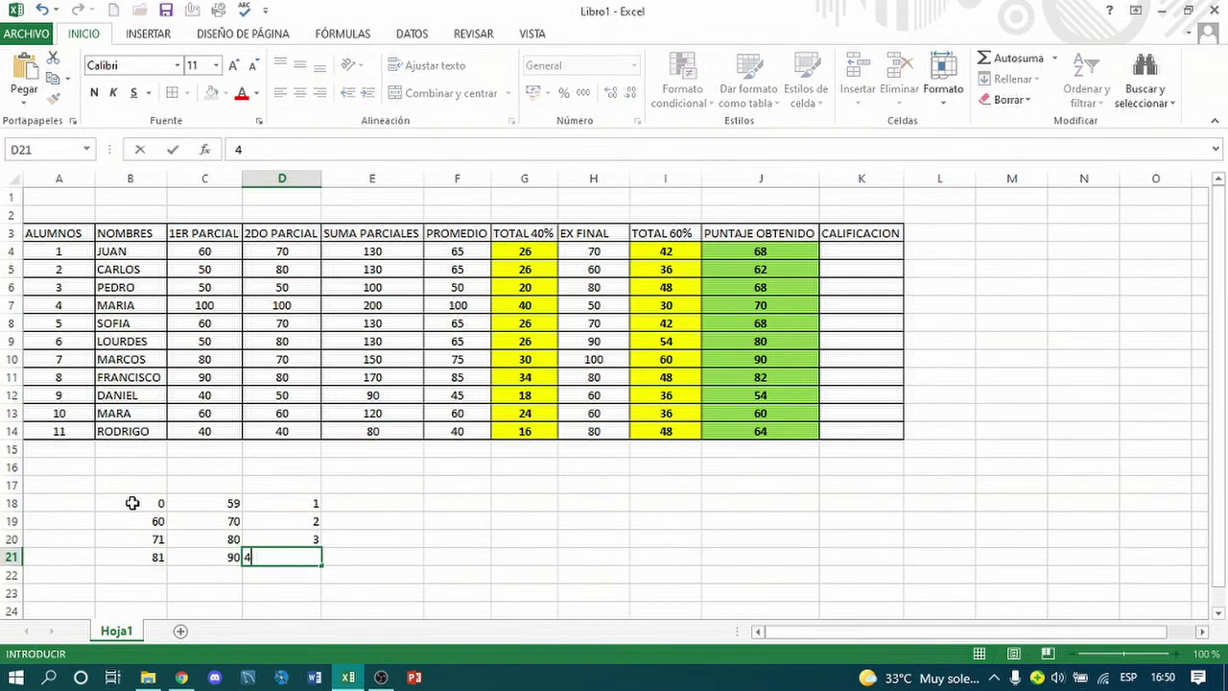
key(Return)
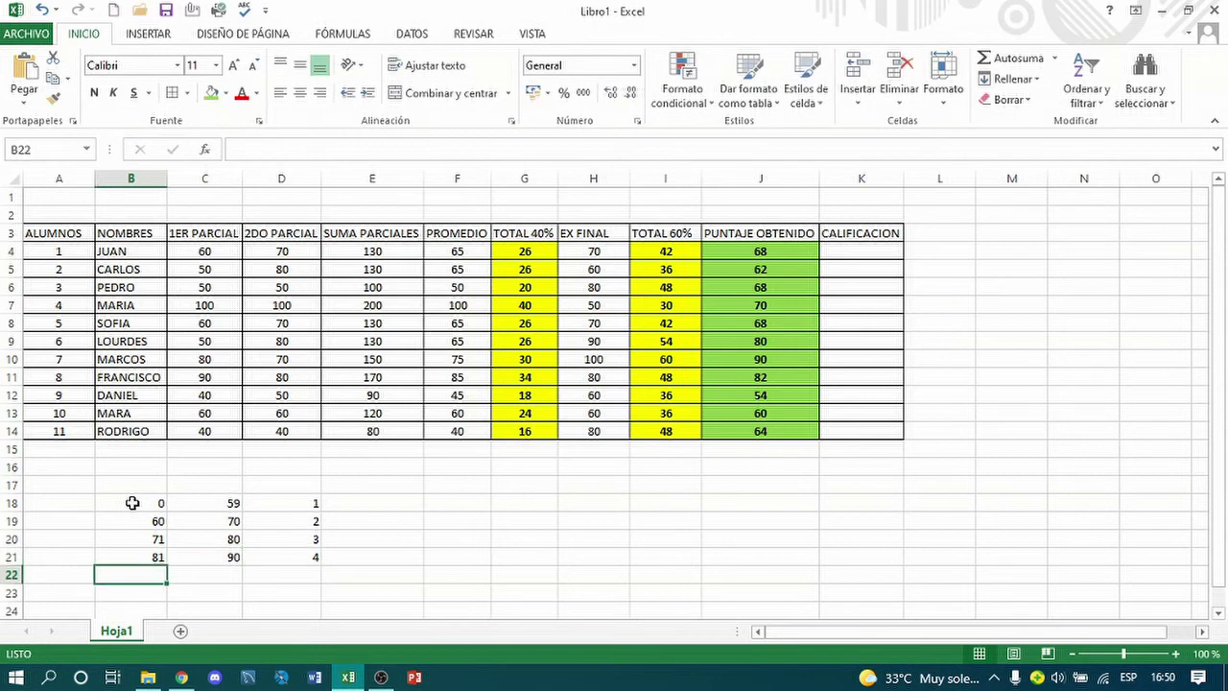
- Add the grade 5 range to the scale by entering 91, 100 and 5 in B22:D22
text(91)
key(Tab)
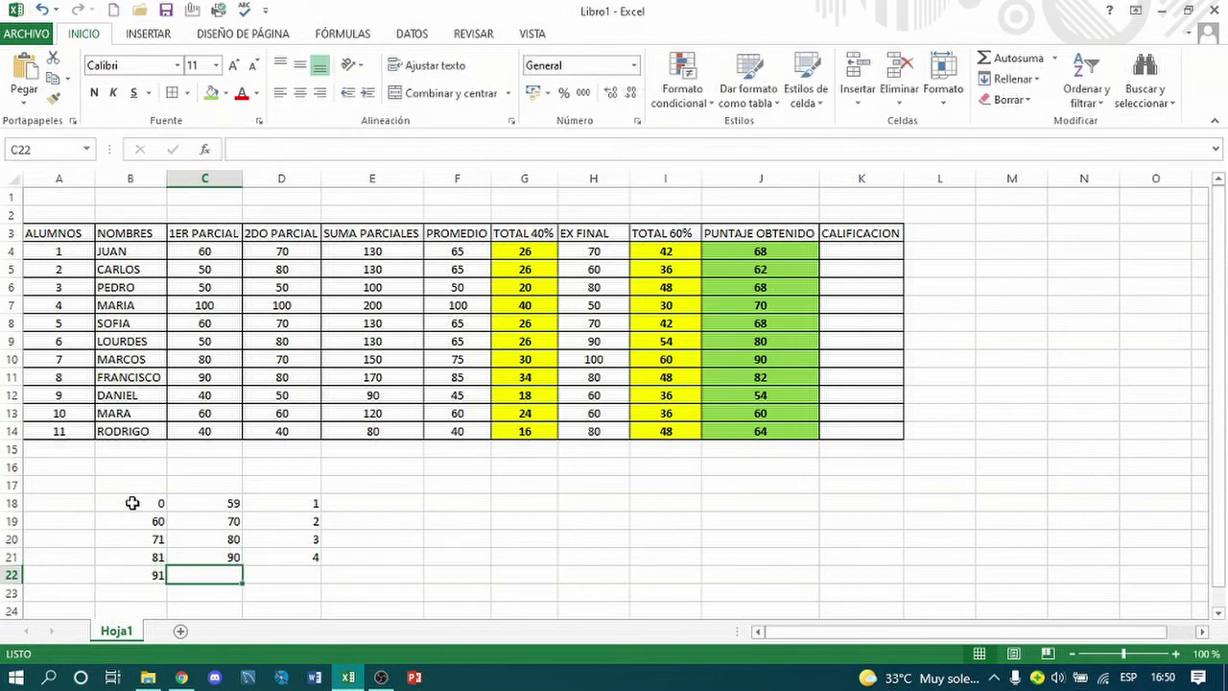
text(100)
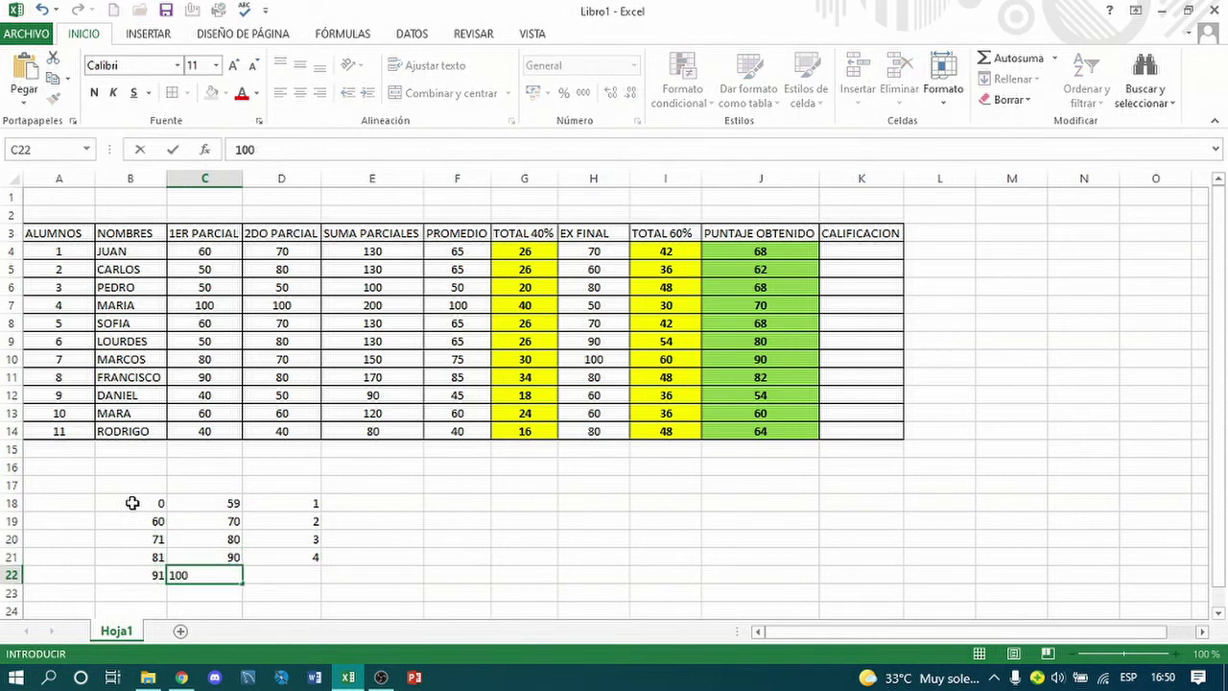
key(Tab)
text(5)
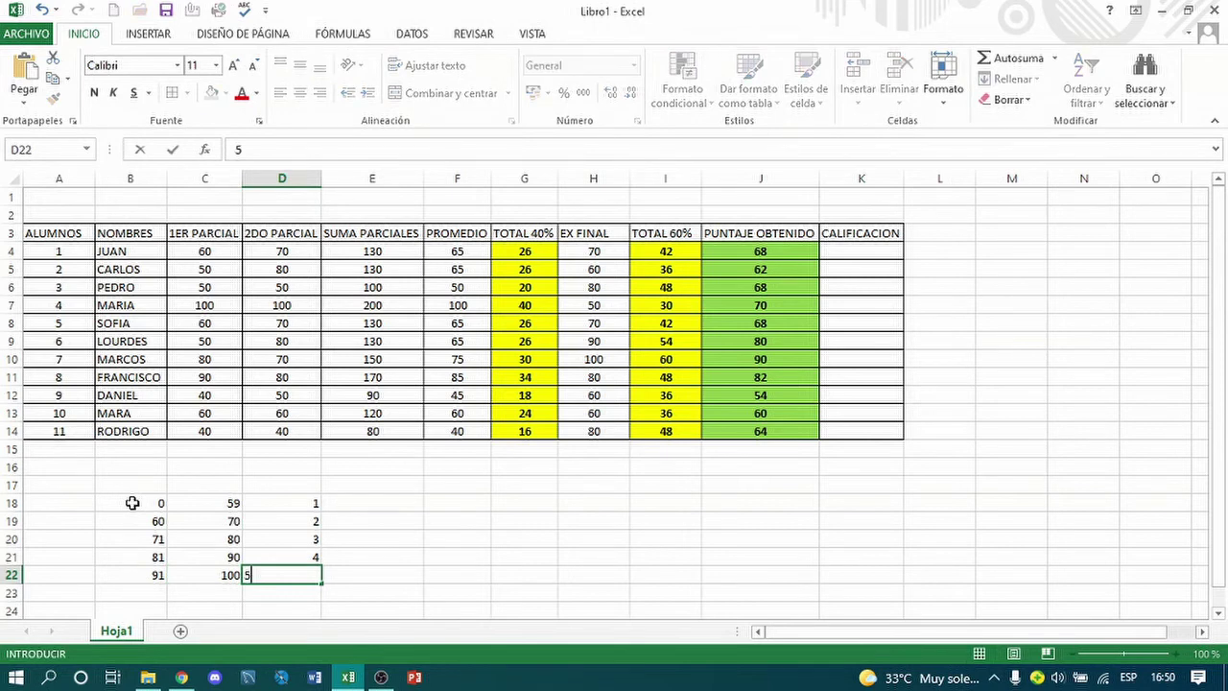
key(Return)
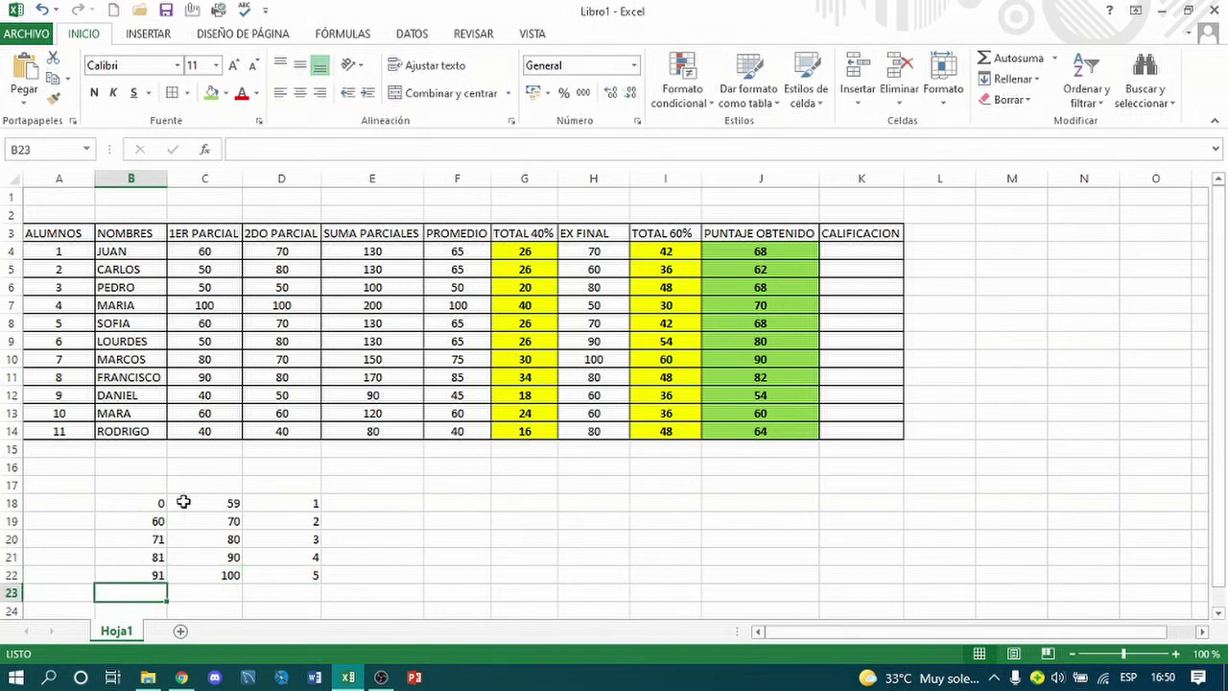
- Format the grade scale in B18:D22 with all borders and bold, centred text
drag(145, 507, 279, 581)
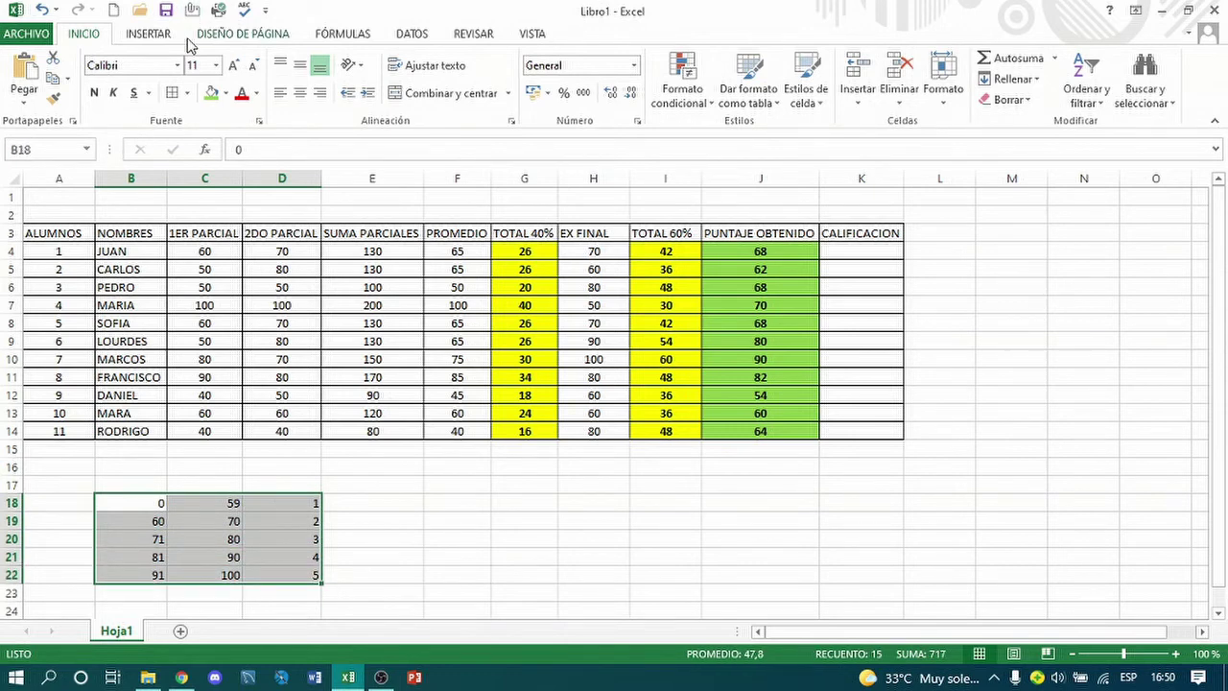
click(188, 93)
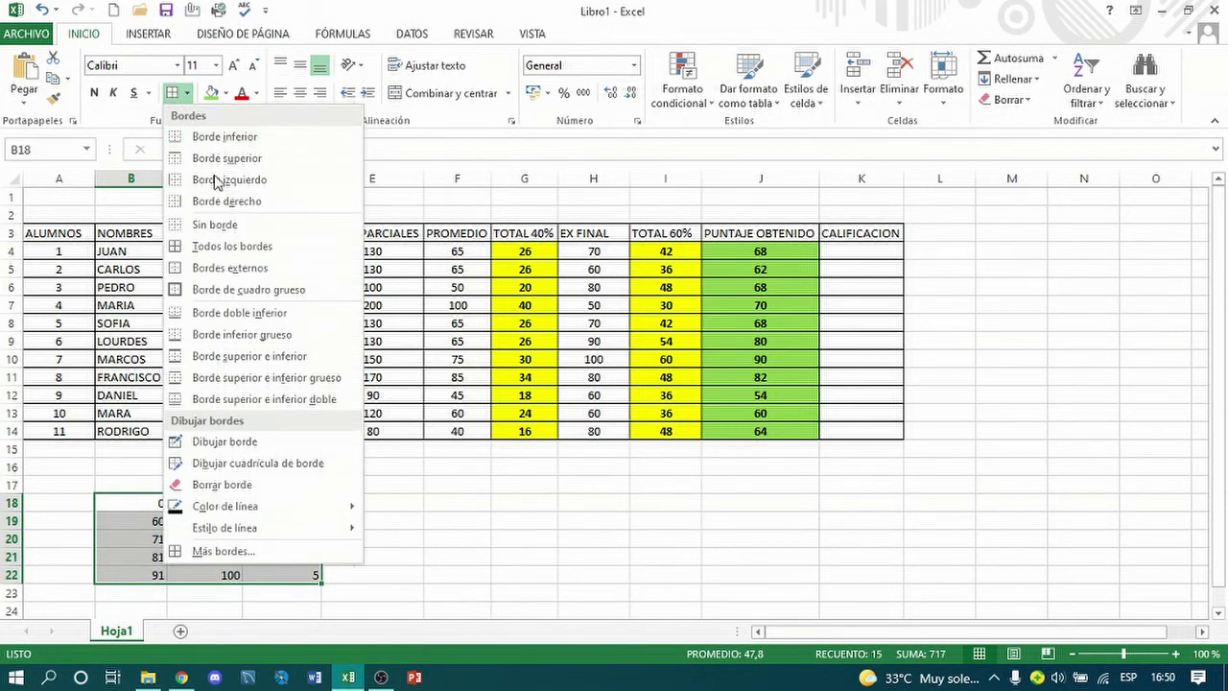
click(248, 248)
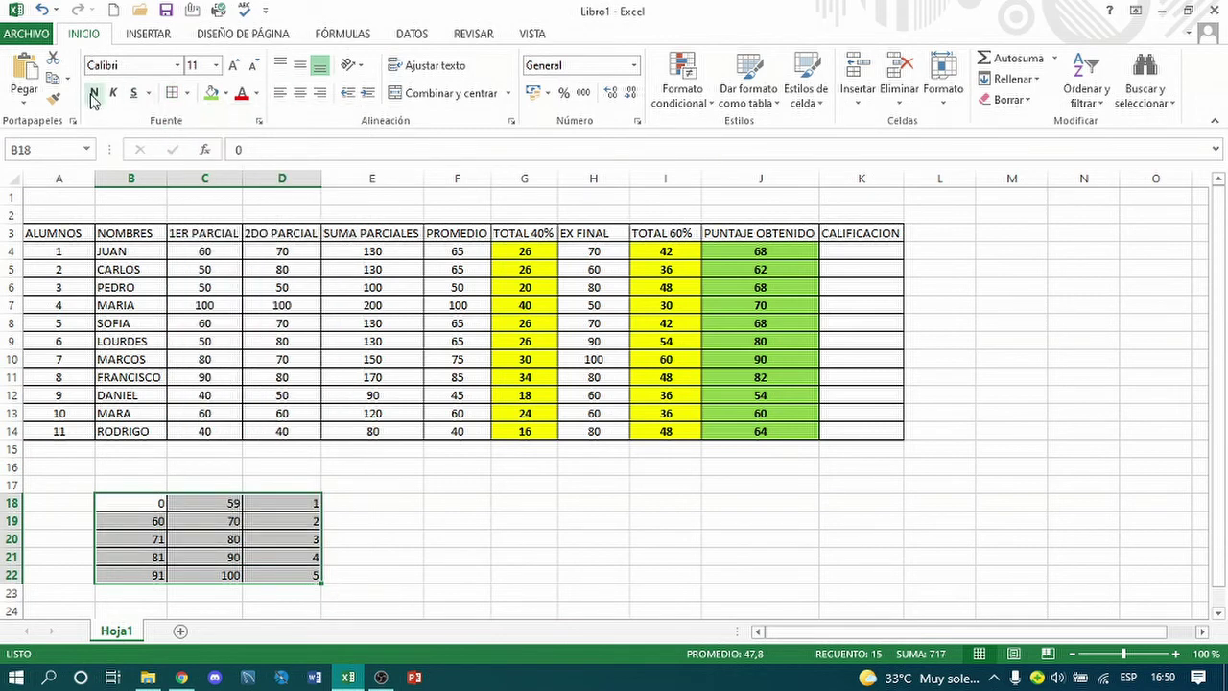
click(301, 95)
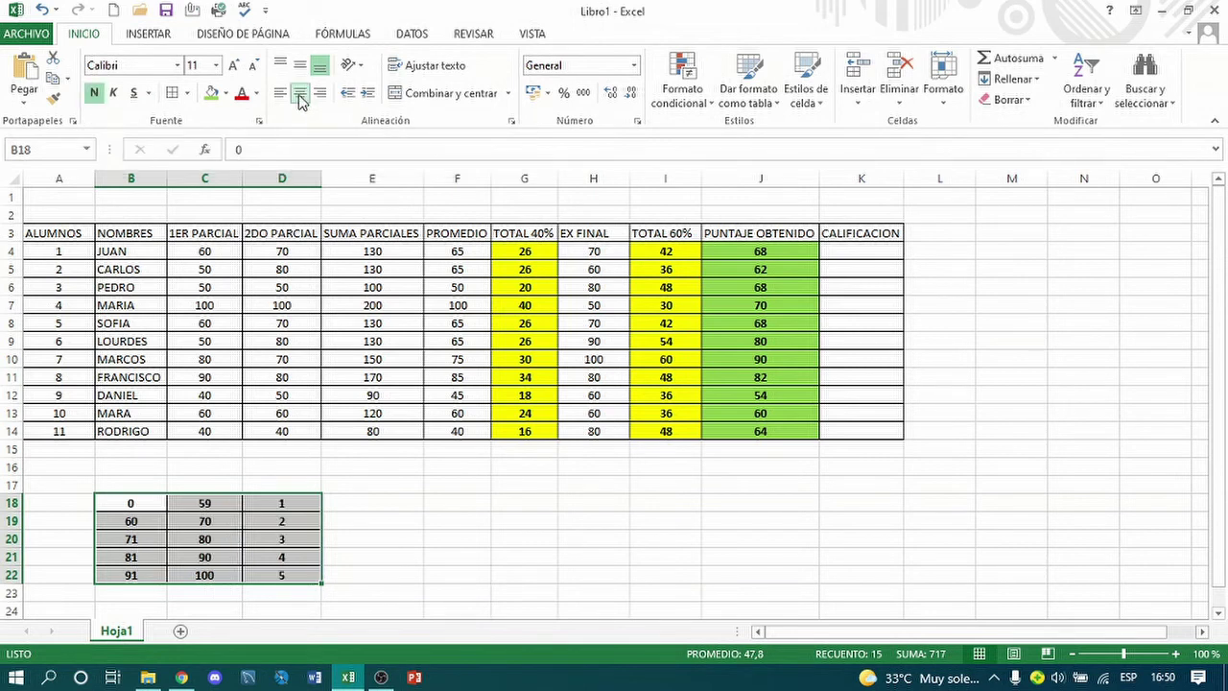
- Add the scale's column headings: PUNTAJES in a merged and centred B17:C17, and CALIFICACION in D17
click(137, 484)
drag(138, 484, 173, 488)
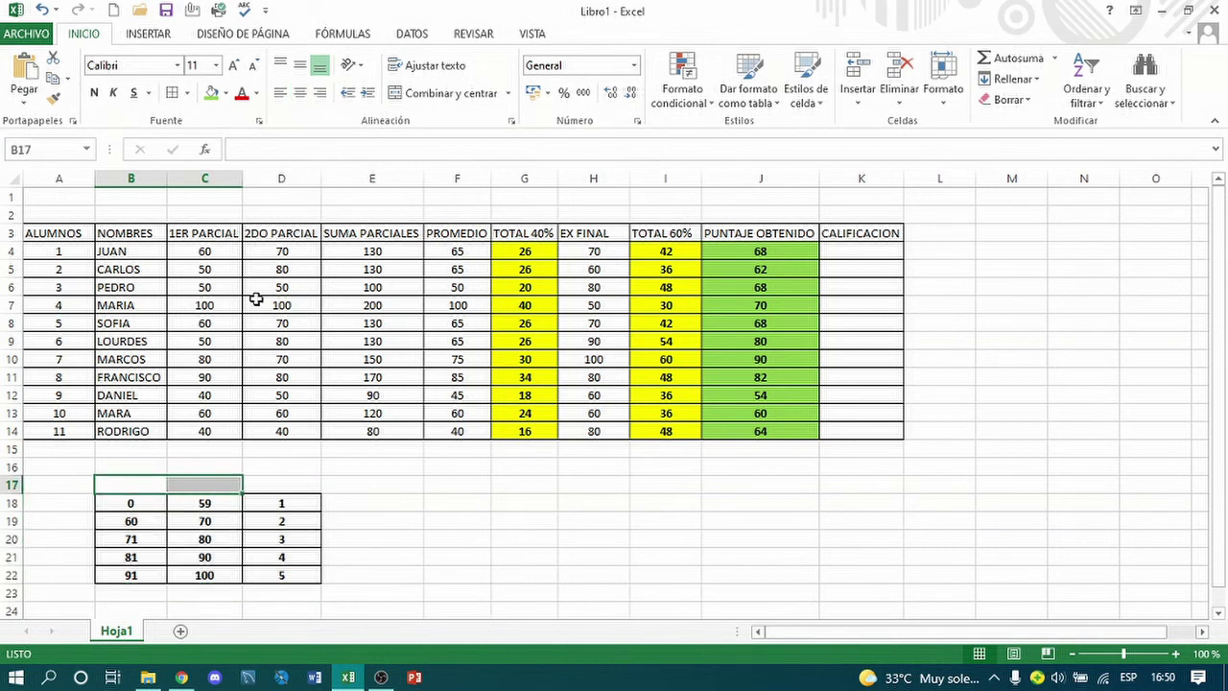
click(444, 96)
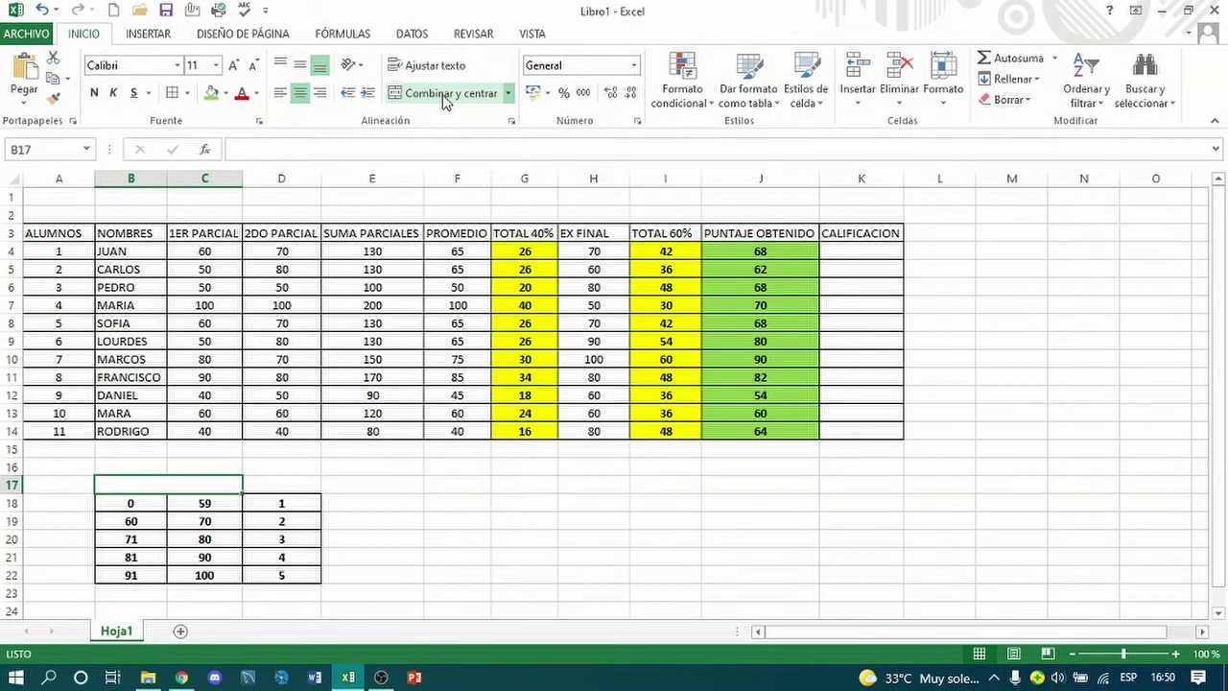
text(PUNTA)
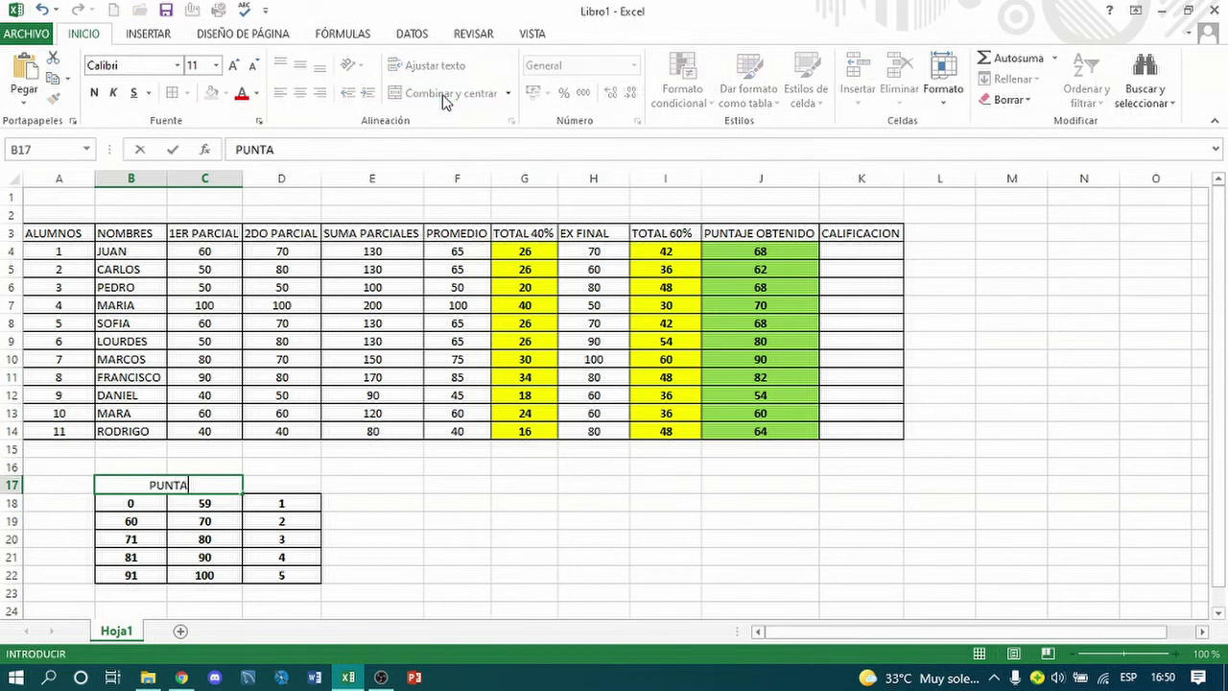
text(JES)
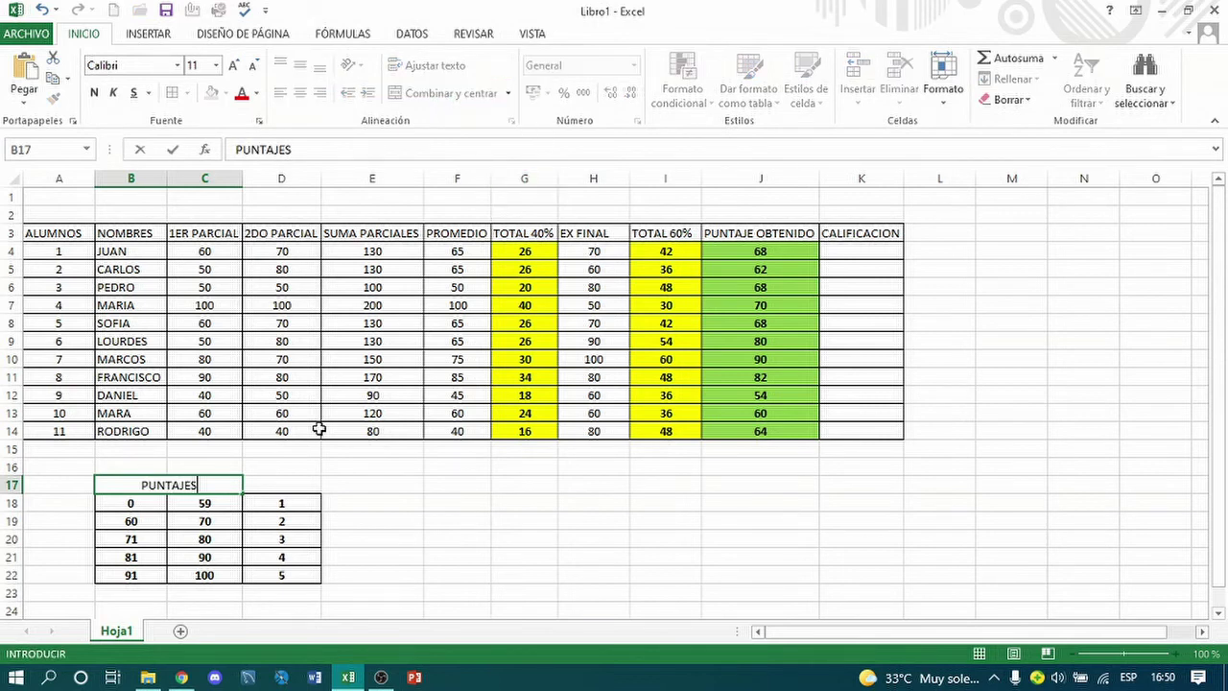
click(279, 488)
text(CA)
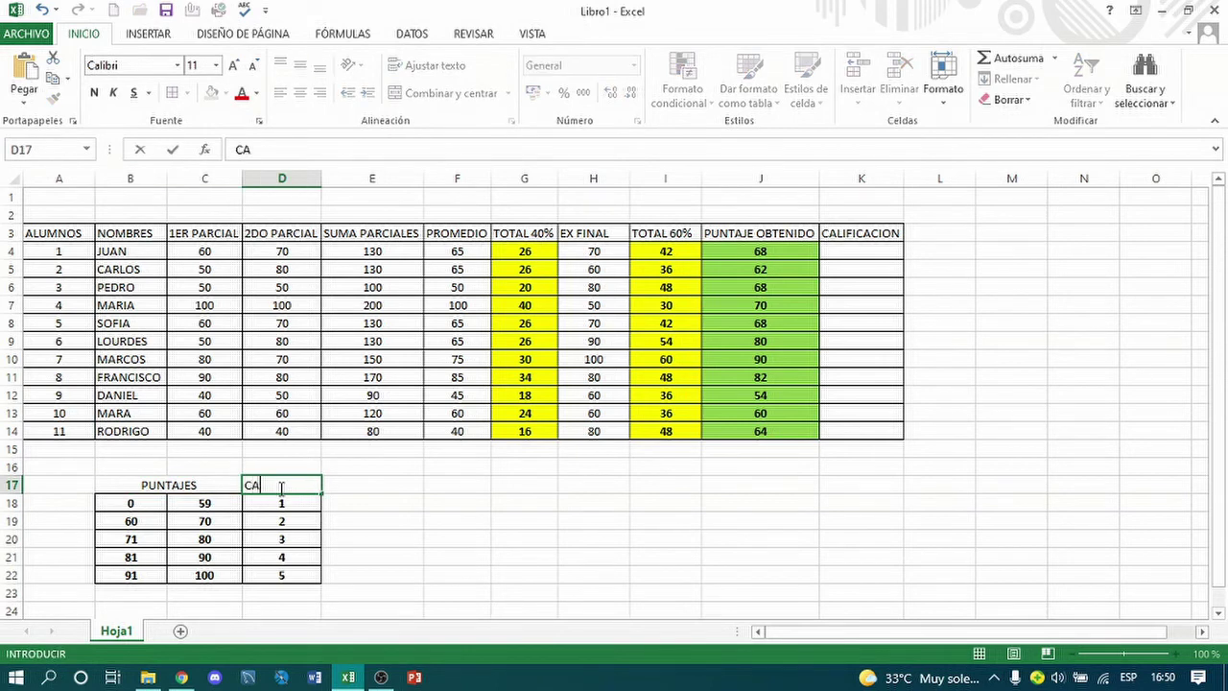
text(LIFICACION)
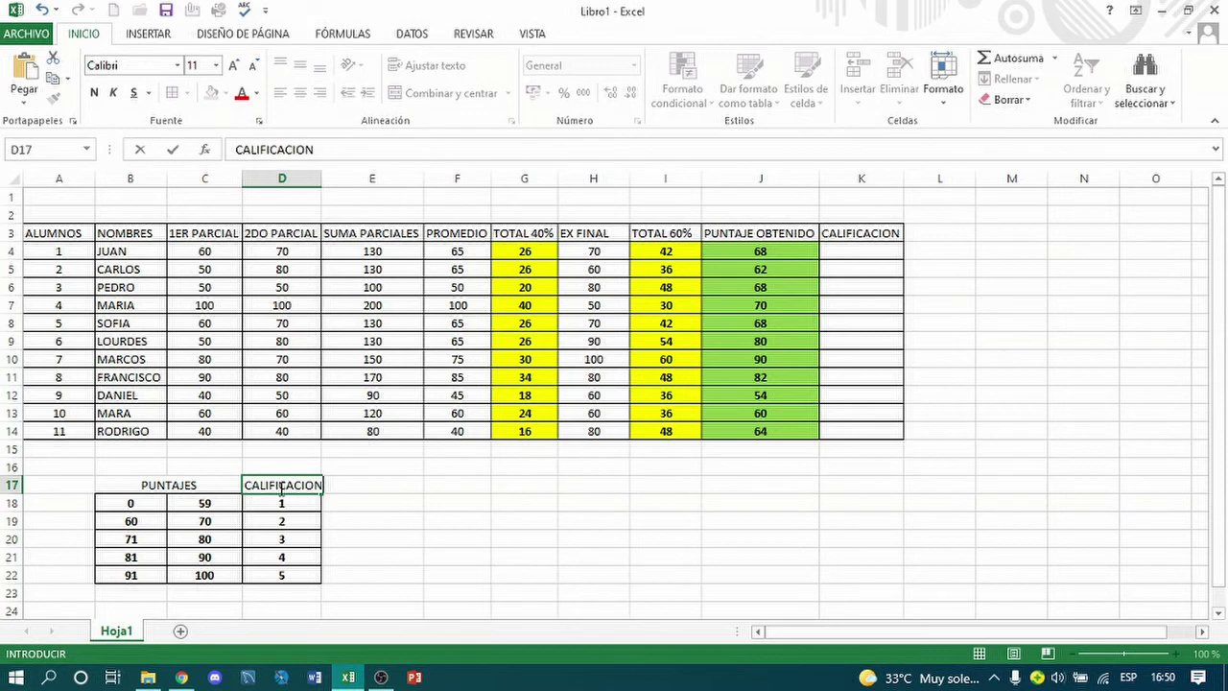
- Merge and centre B16:D16 above the scale headings and enter the title ESCALA
click(151, 465)
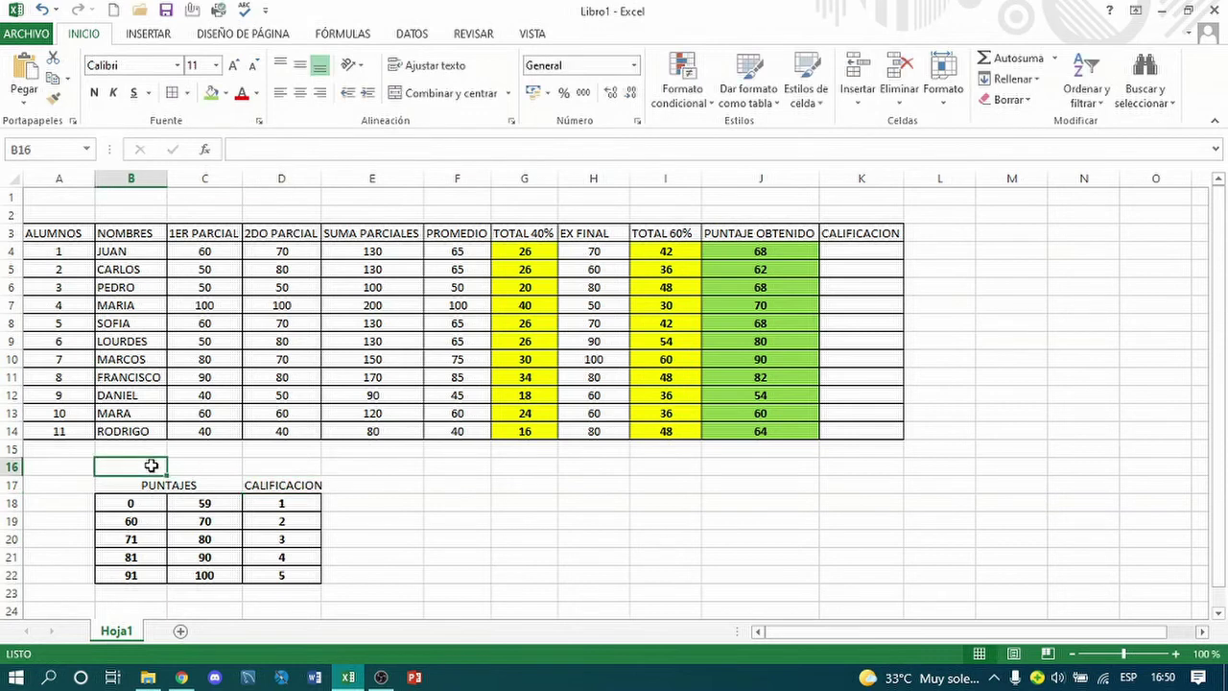
key(shift+Right)
key(shift+Right)
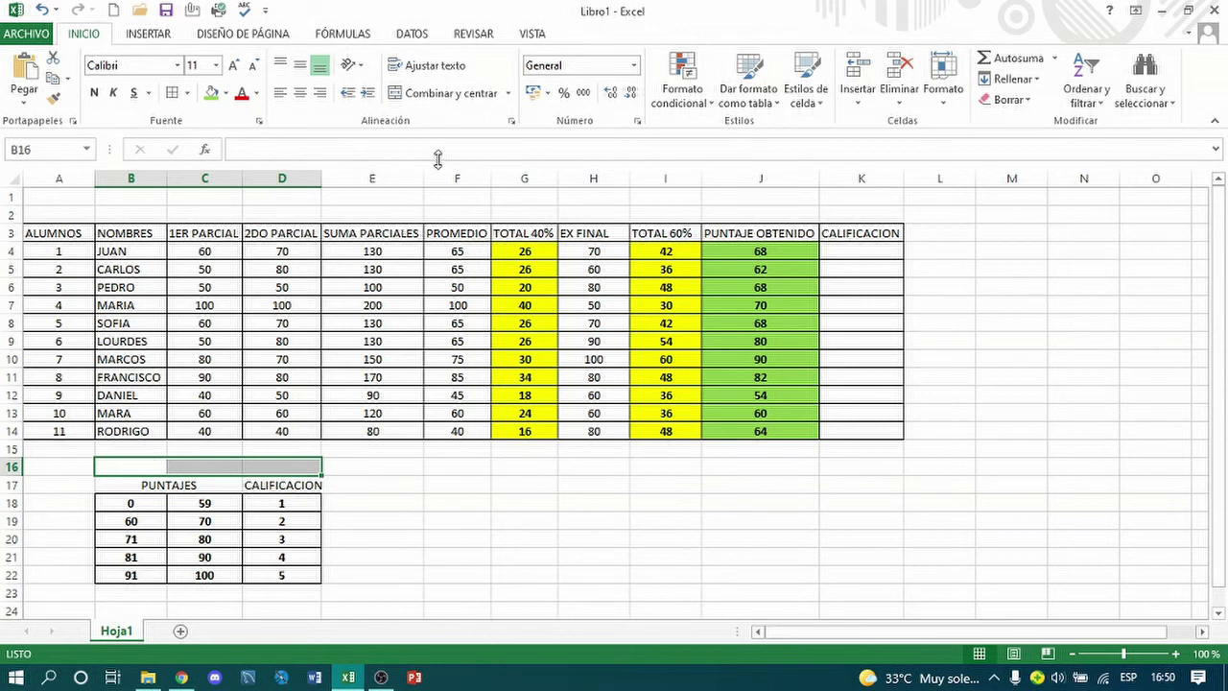
click(449, 93)
text(ESCALA)
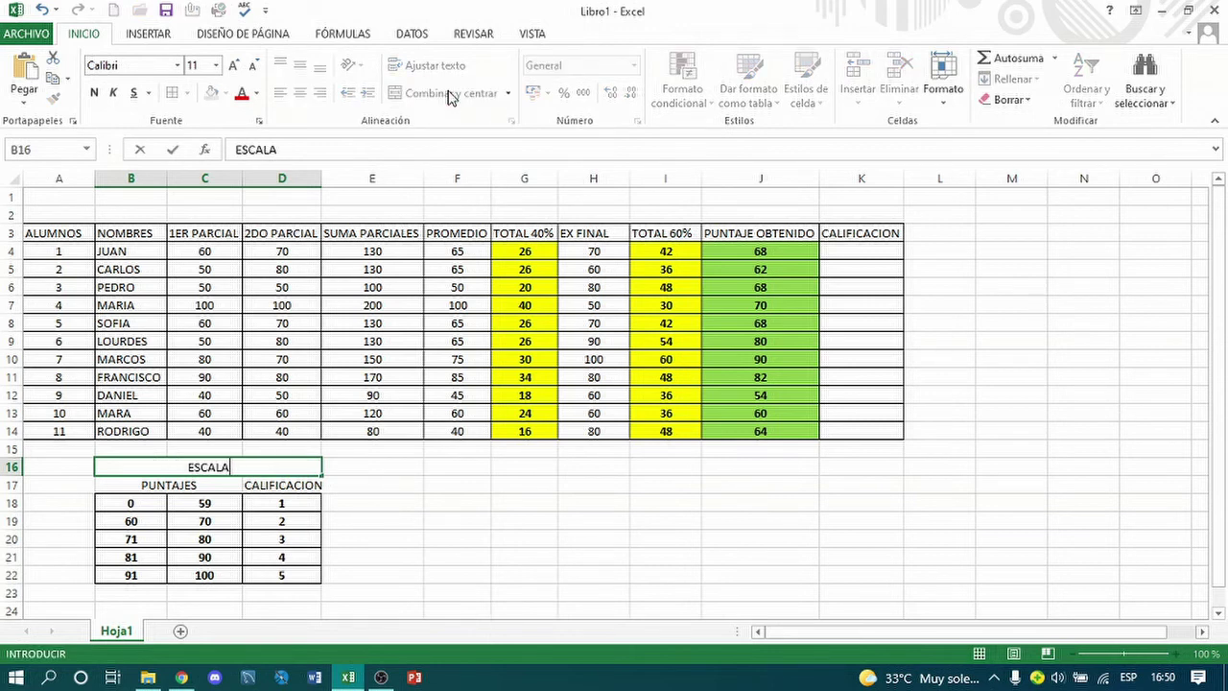
click(413, 482)
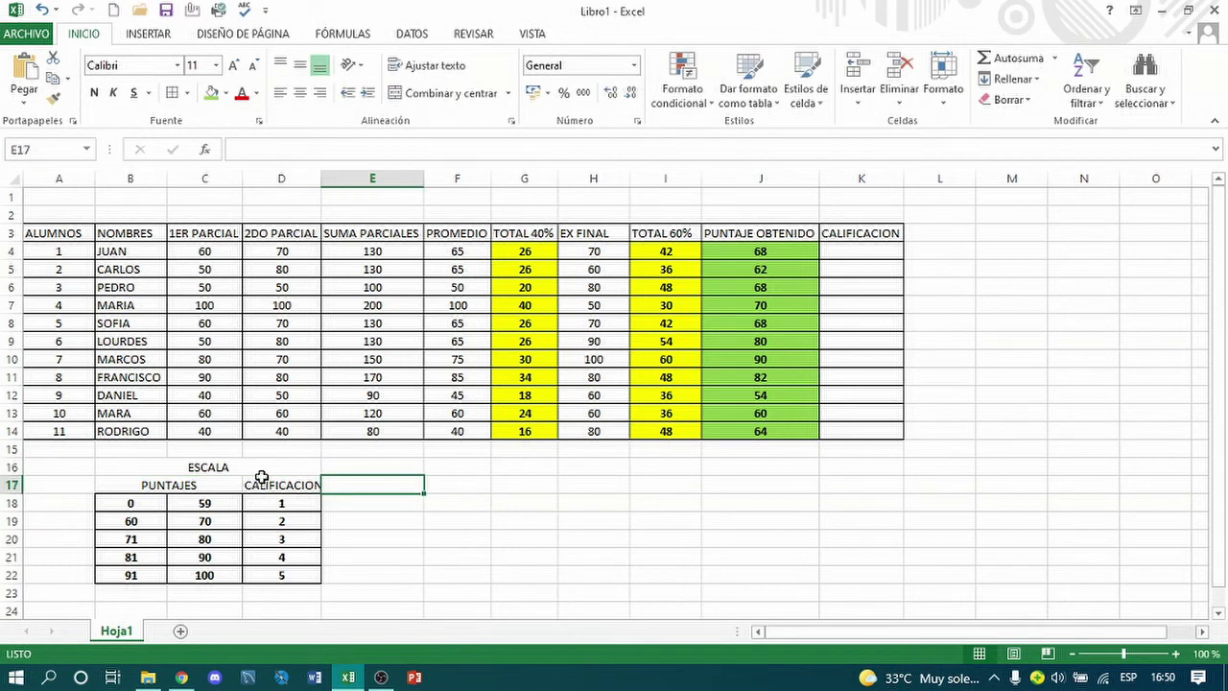
- Give the scale's title and headings in B16:D17 borders and bold text, and widen column D to fit CALIFICACION
click(224, 468)
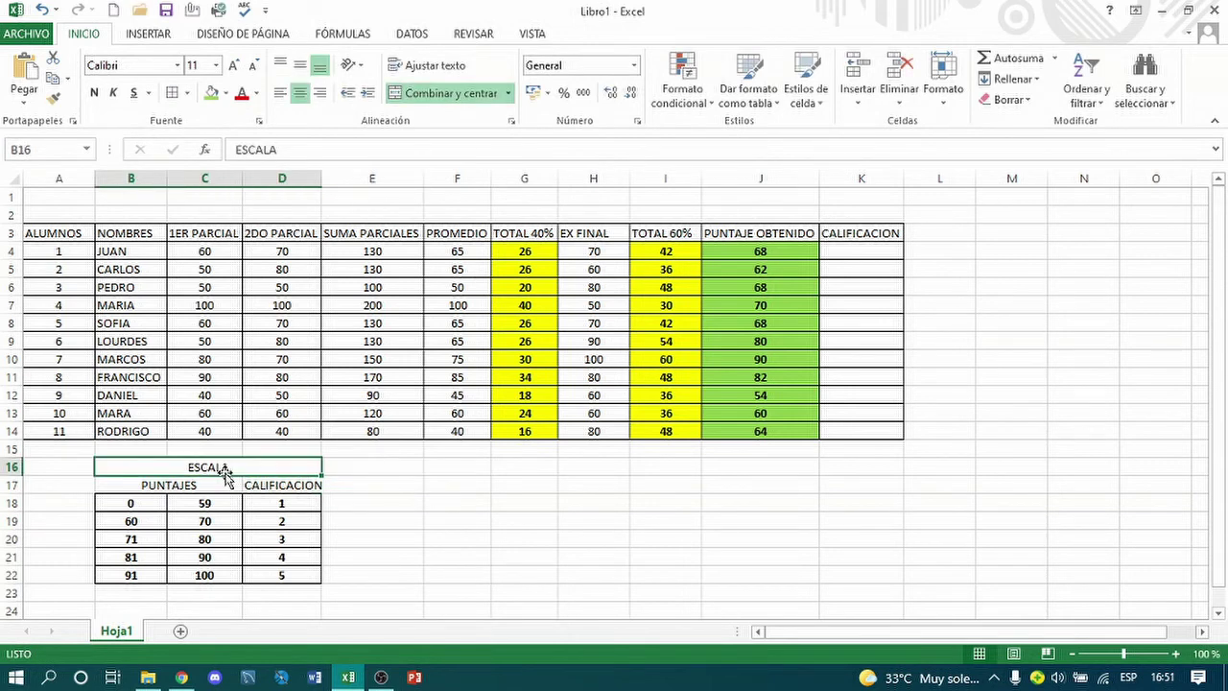
drag(223, 471, 224, 484)
click(171, 96)
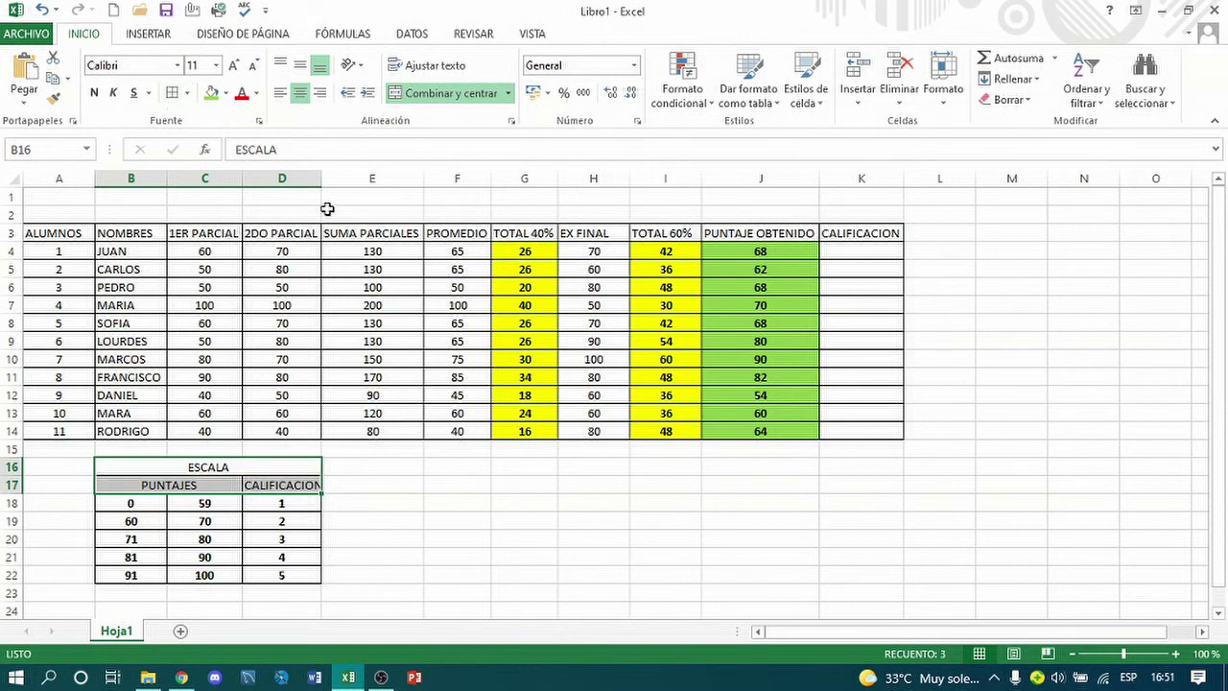
click(94, 93)
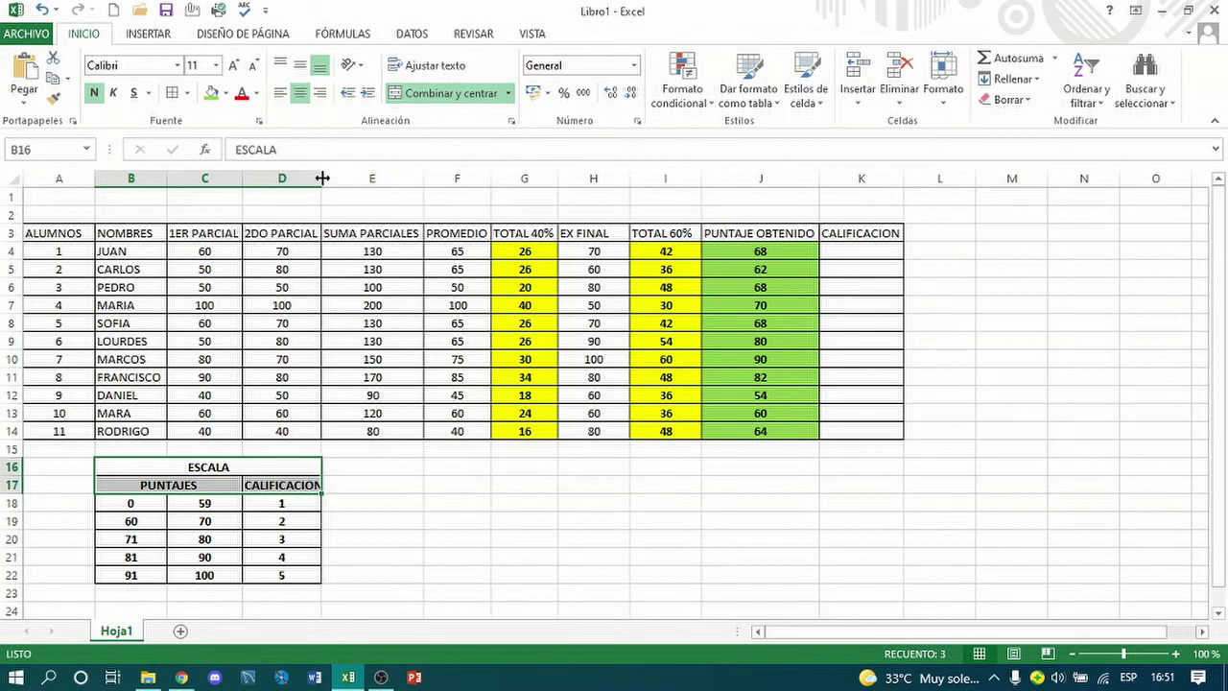
drag(323, 179, 328, 178)
click(381, 488)
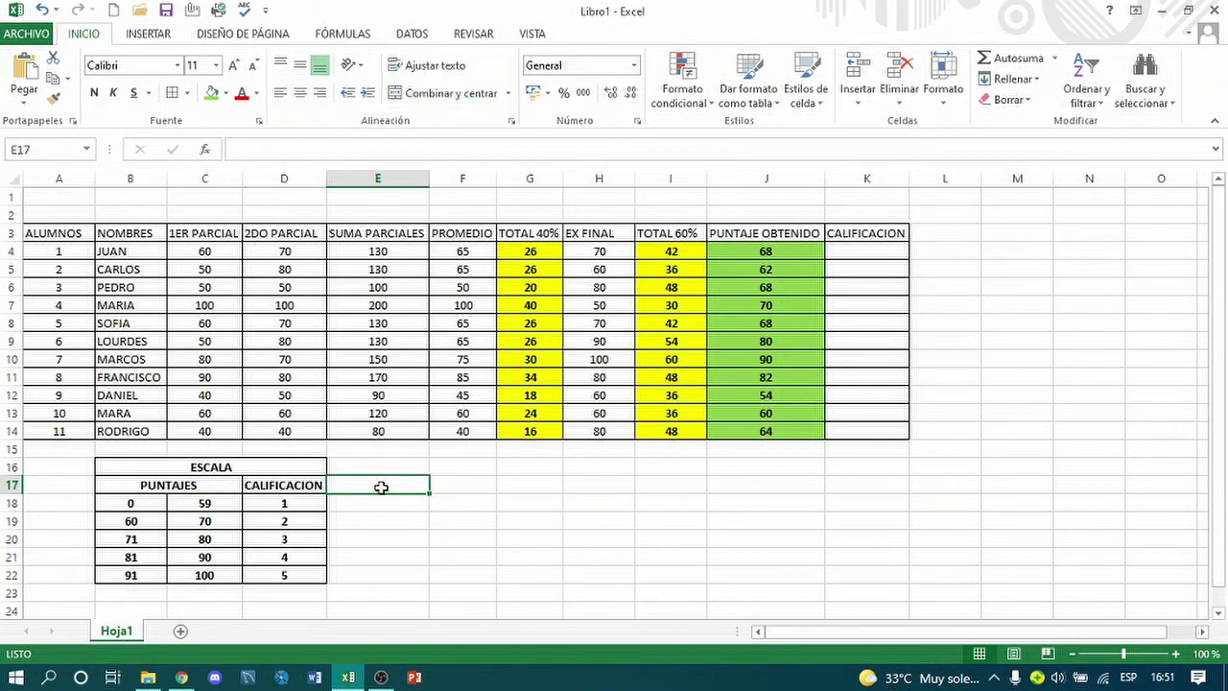
- Enter the grade 2 in the CALIFICACION column for the first five students, K4:K8
click(858, 252)
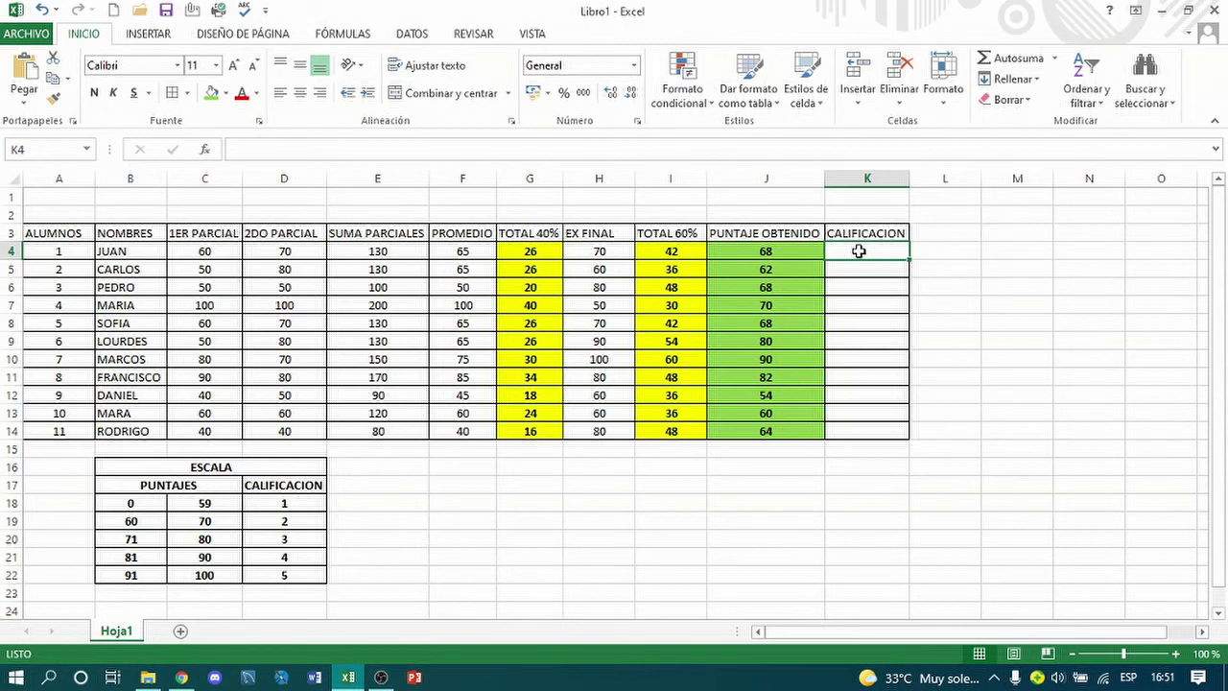
text(2)
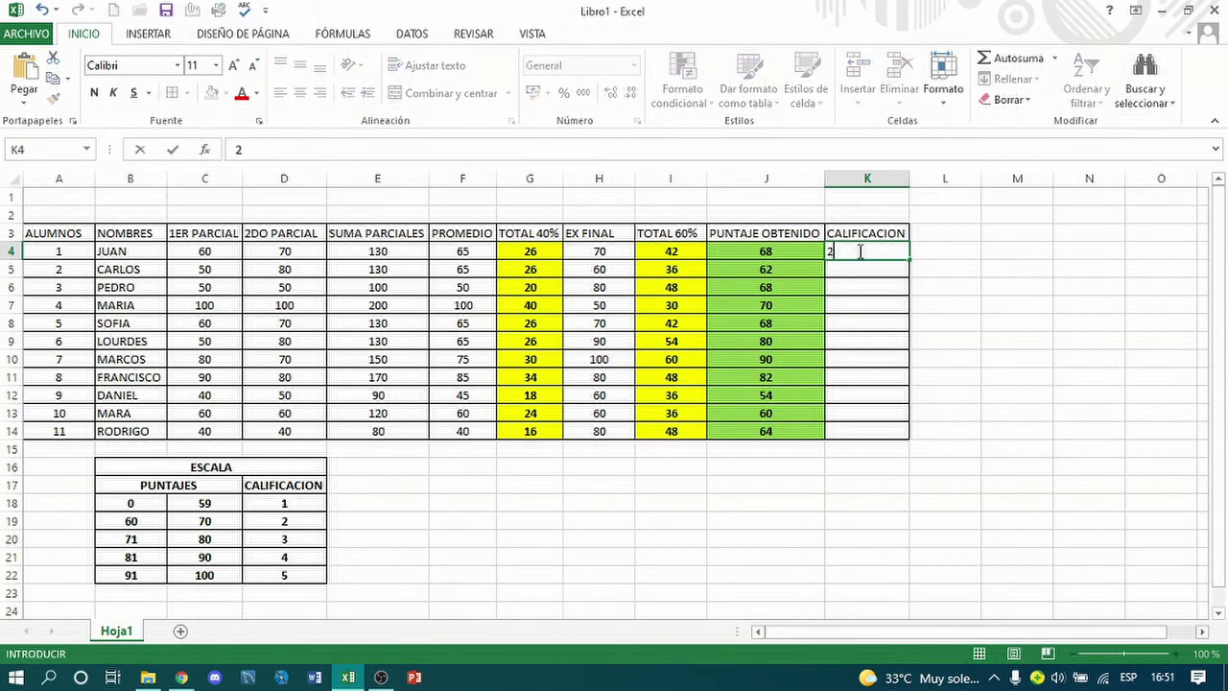
key(Return)
text(2)
key(Return)
text(2)
key(Return)
text(2)
key(Return)
text(2)
key(Return)
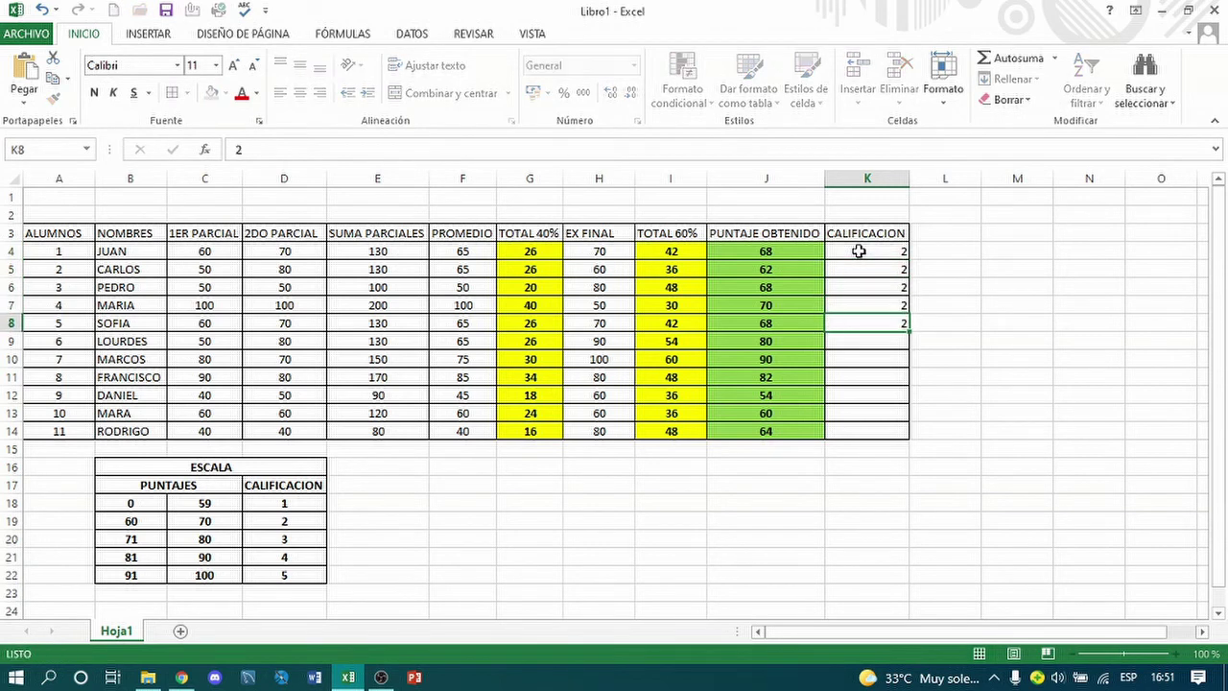
key(Return)
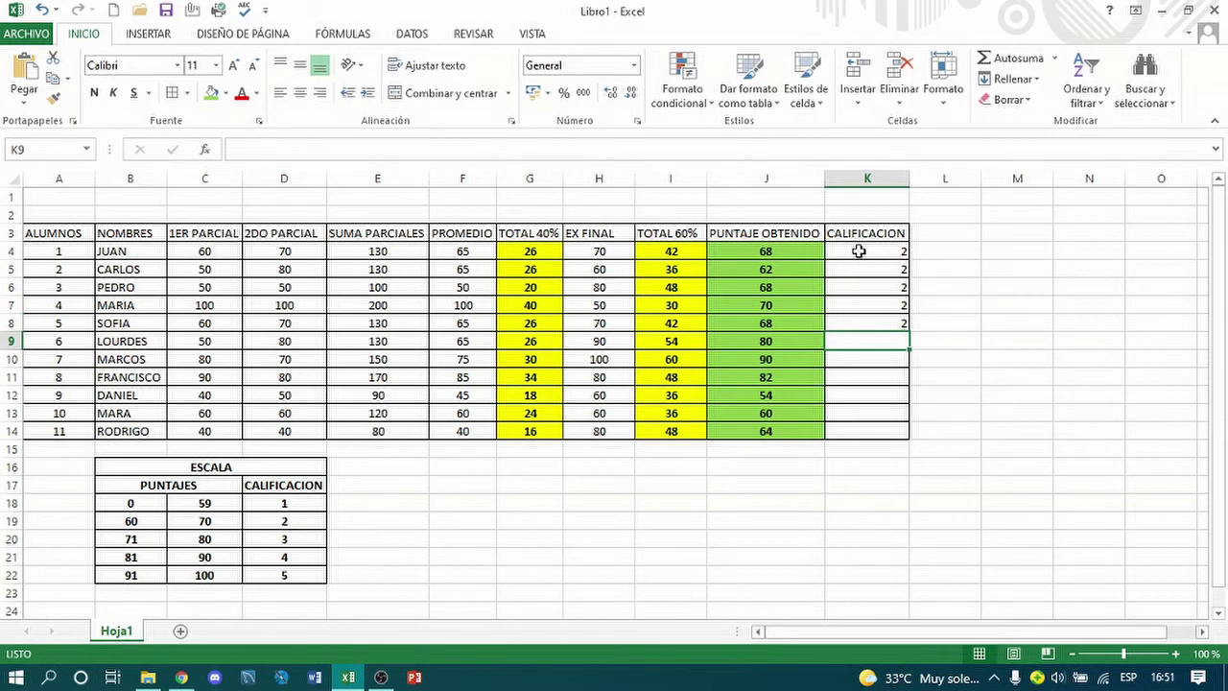
- Enter the grades 3, 4 and 4 in K9:K11 of the CALIFICACION column
text(3)
key(Return)
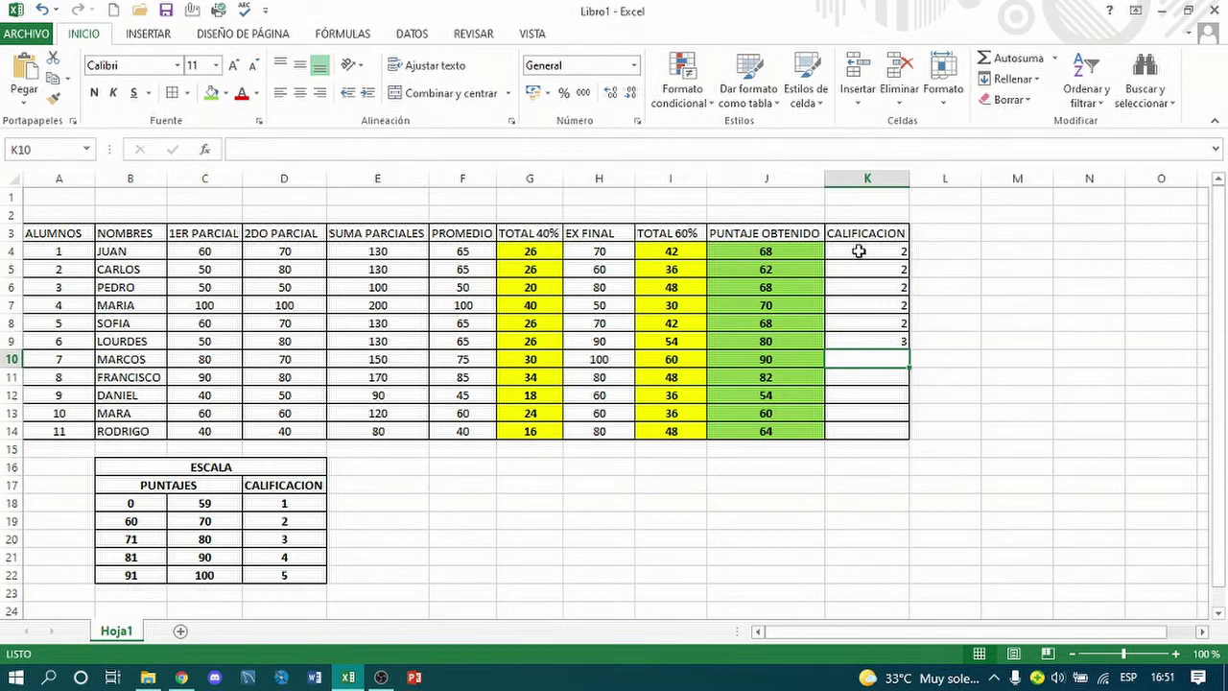
text(4)
key(Return)
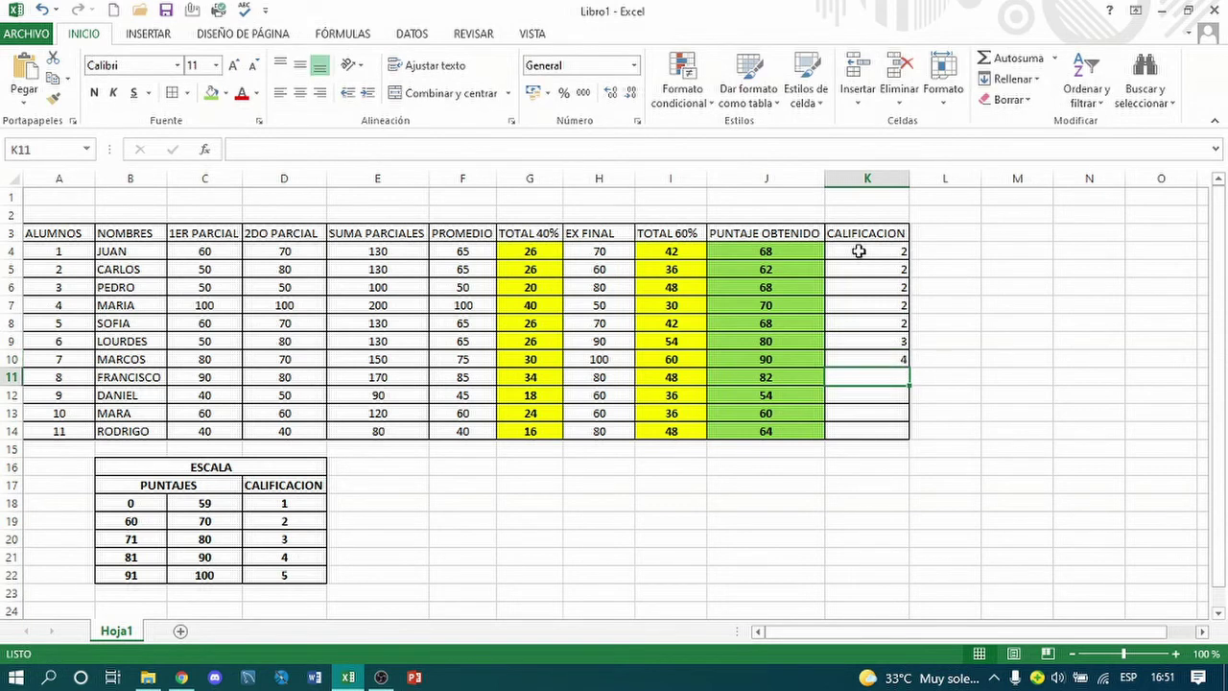
text(4)
key(Return)
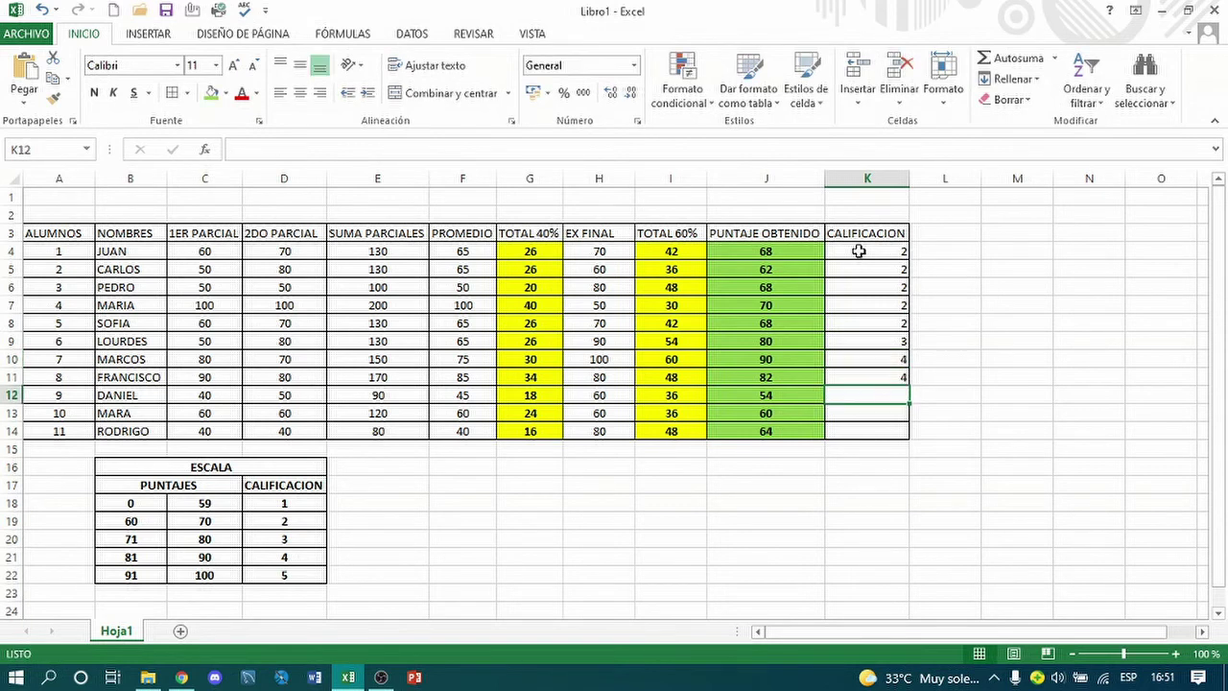
- Enter the grades 1, 2 and 2 in K12:K14 and centre all the grades in K4:K14
text(1)
key(Return)
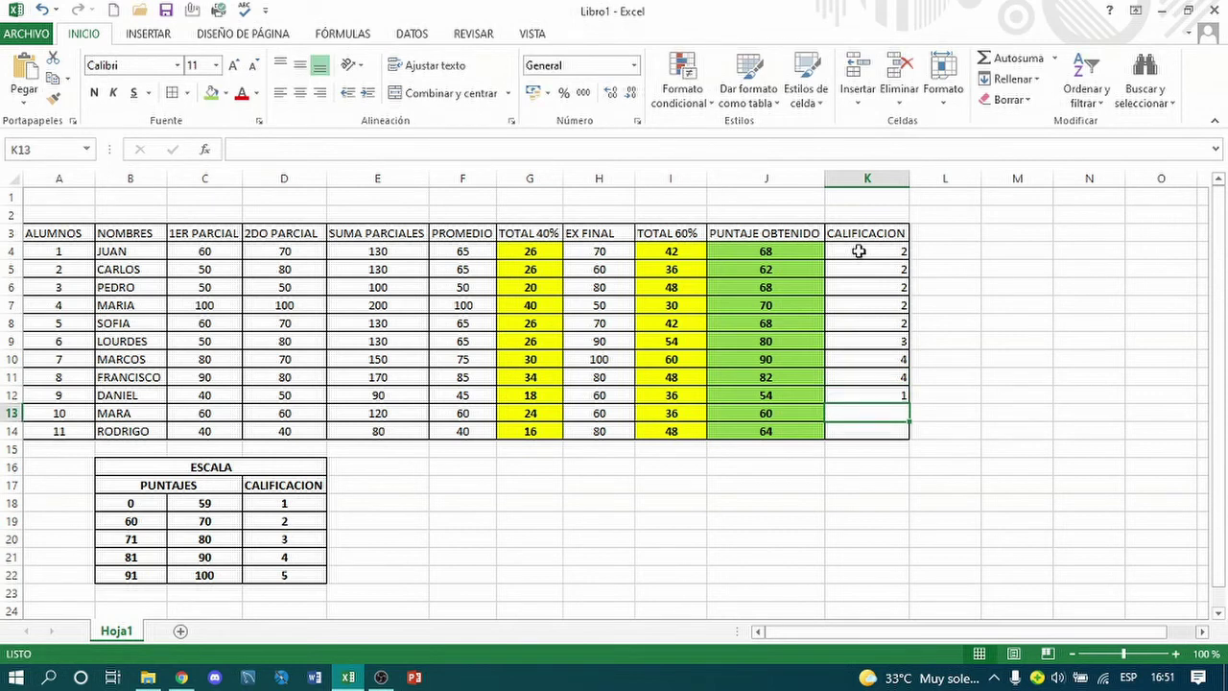
text(2)
key(Return)
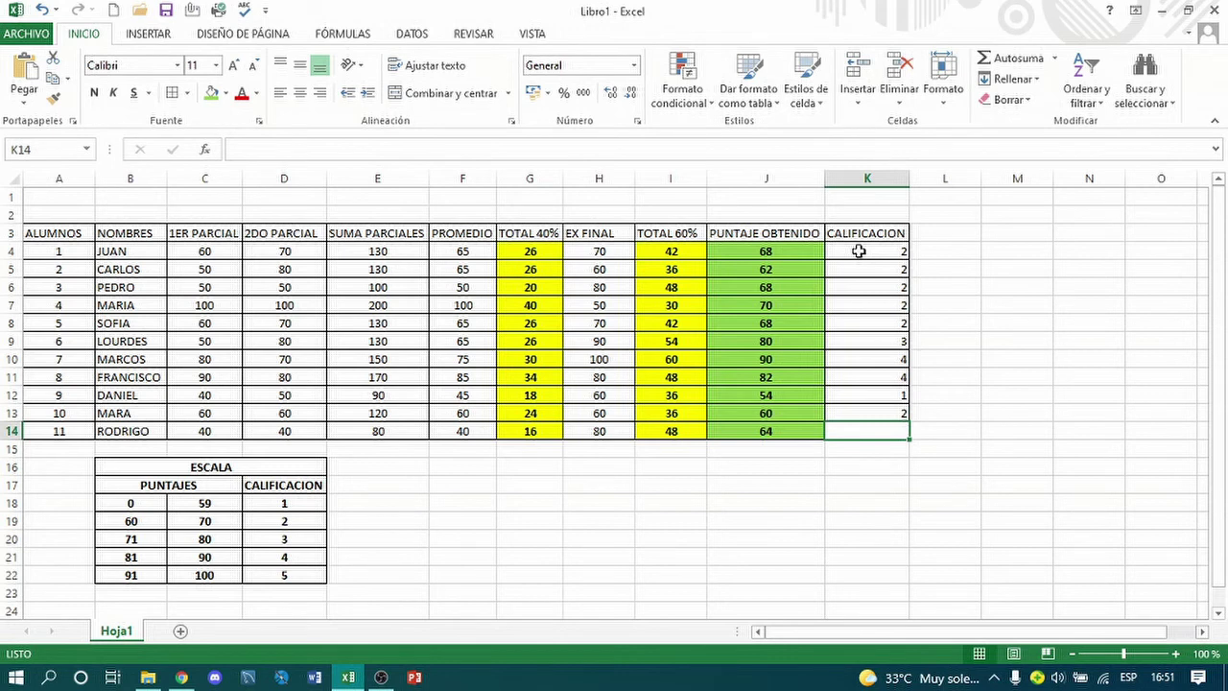
text(2)
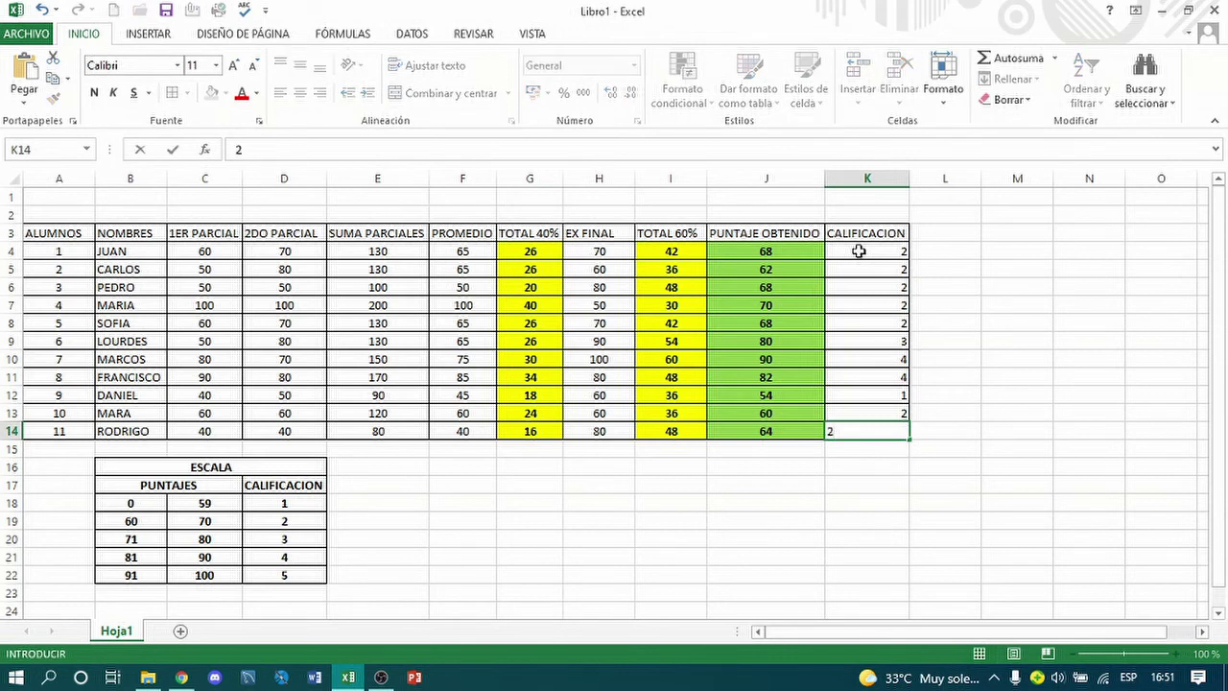
key(Return)
drag(859, 251, 872, 426)
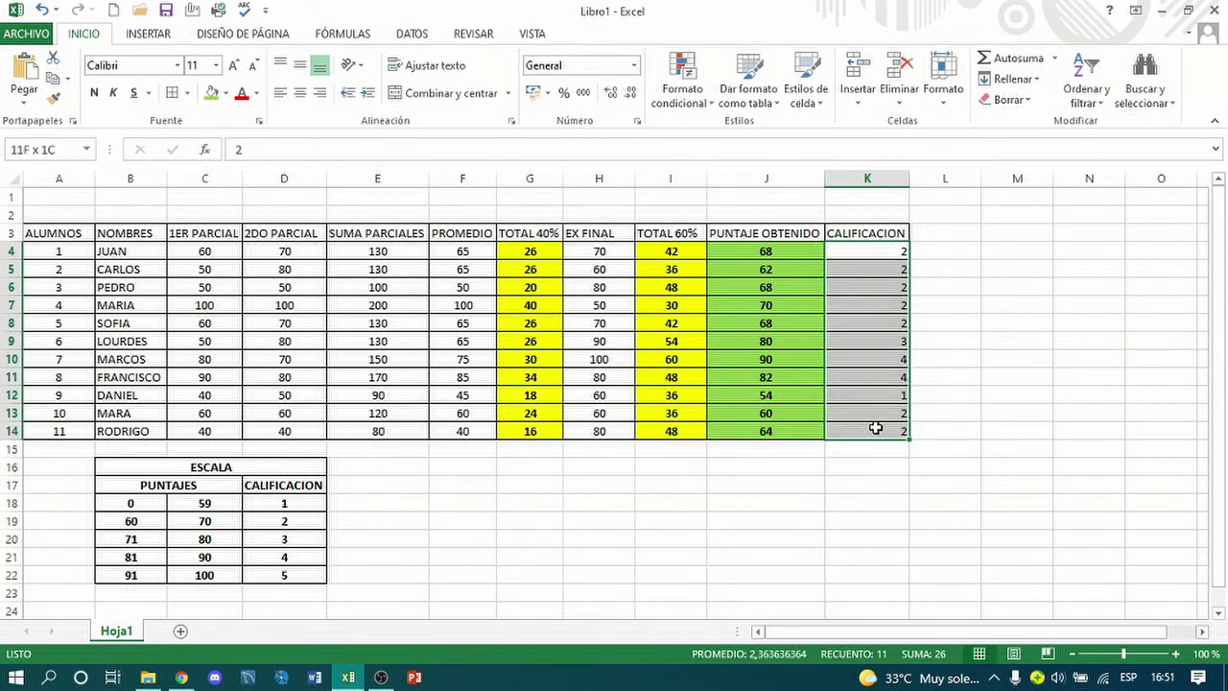
click(300, 92)
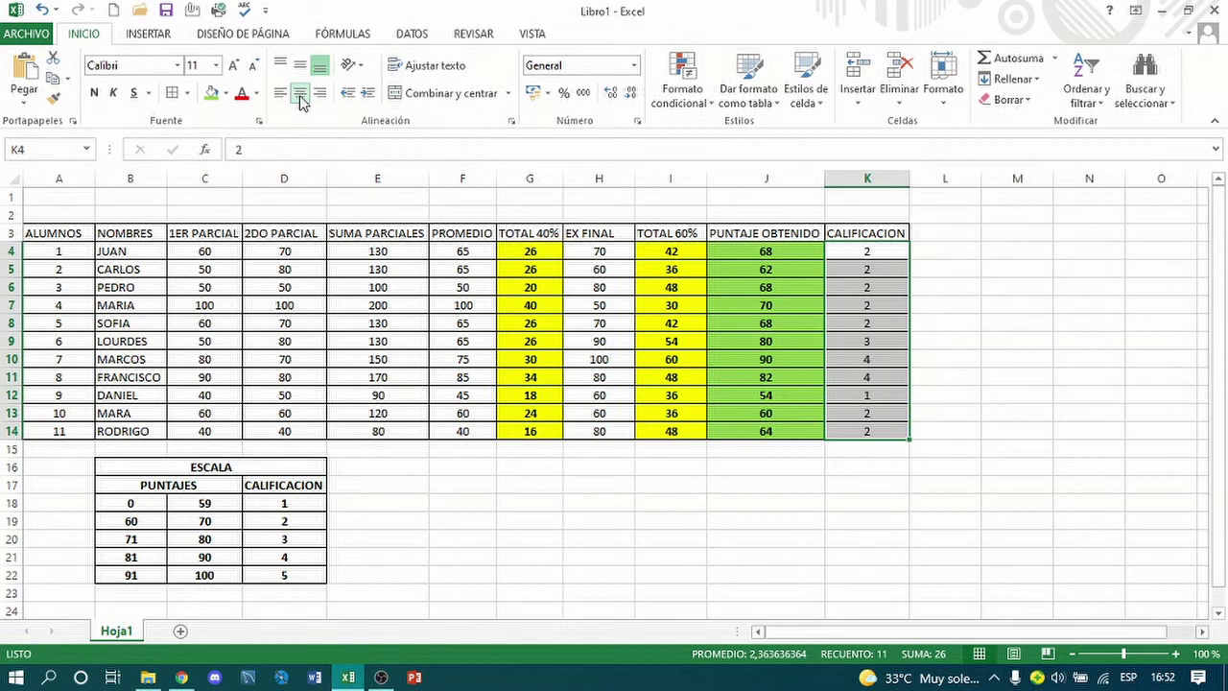
- Enter the summary labels CALIF MAX, CALIF MIN and PROM in F18:F20
click(468, 506)
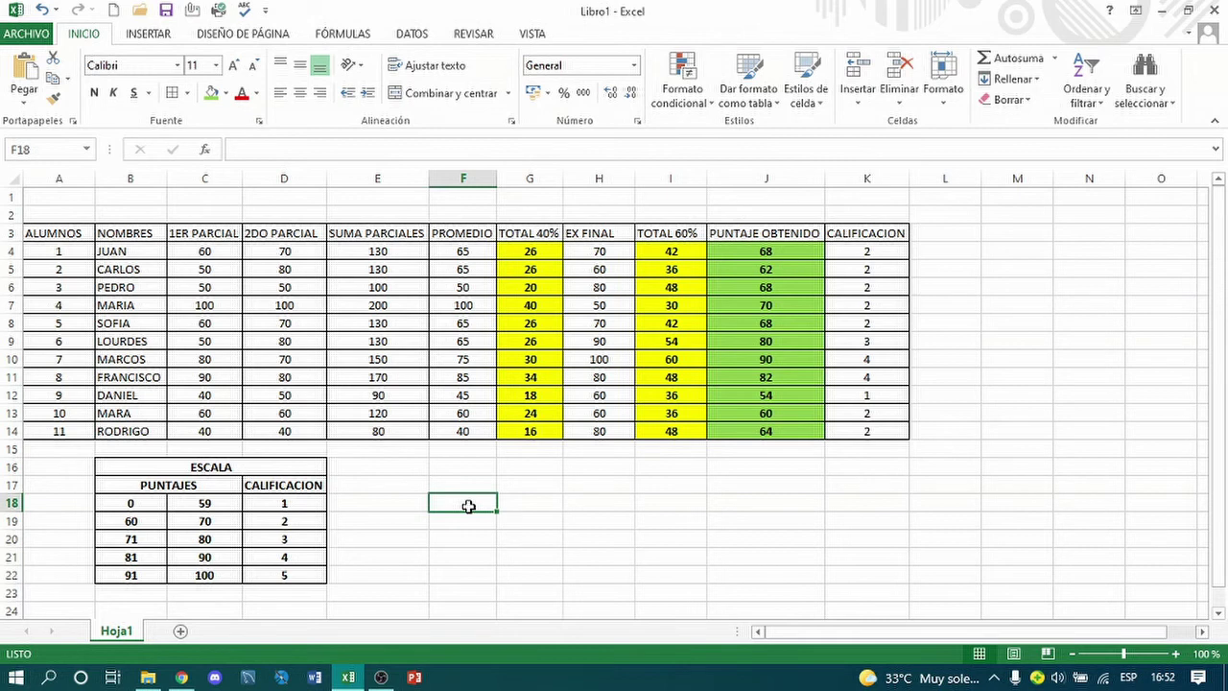
text(C)
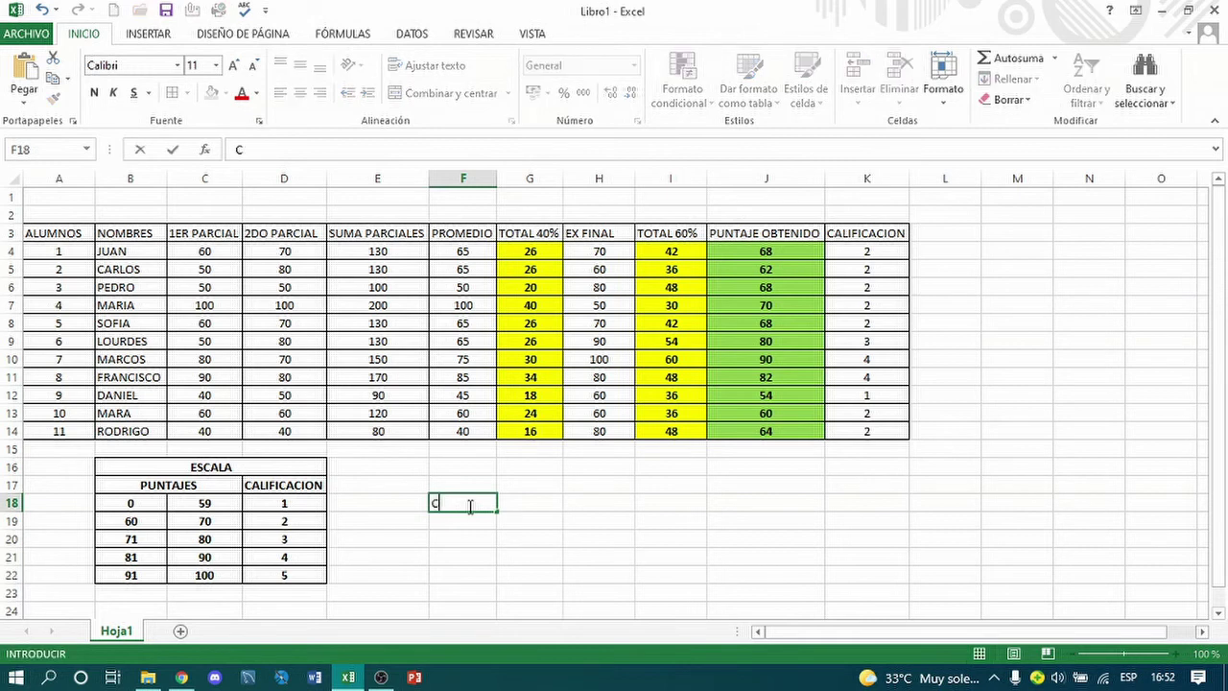
text(ALIF MAX)
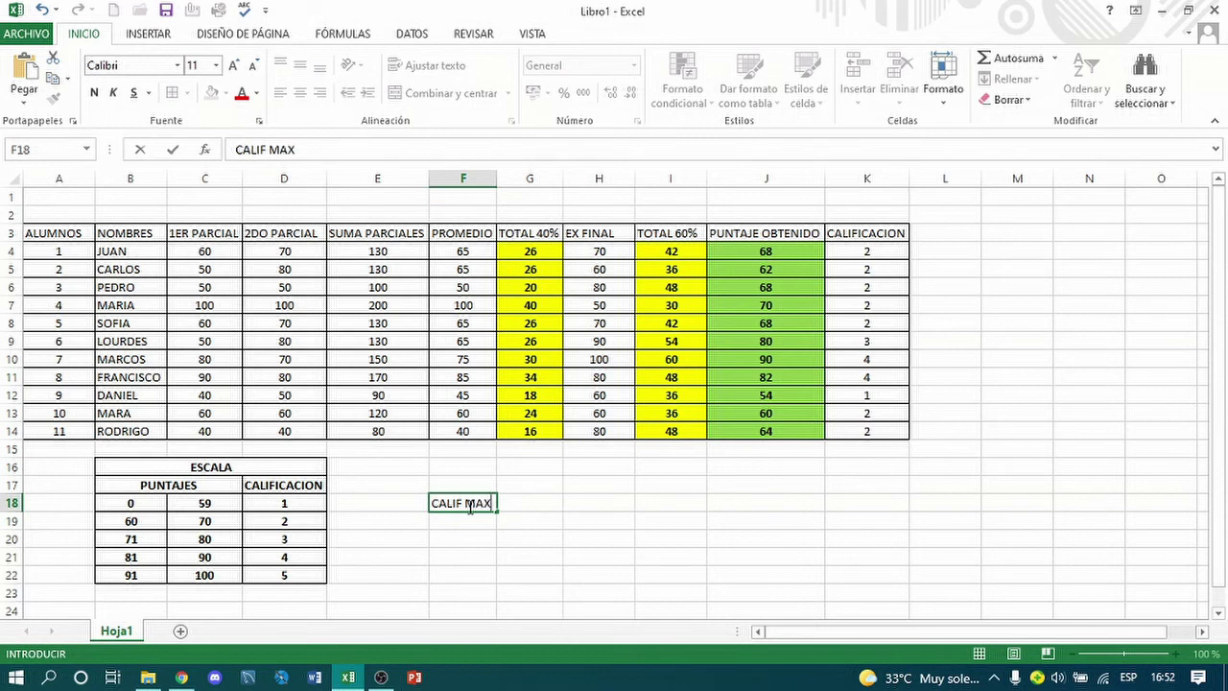
key(Return)
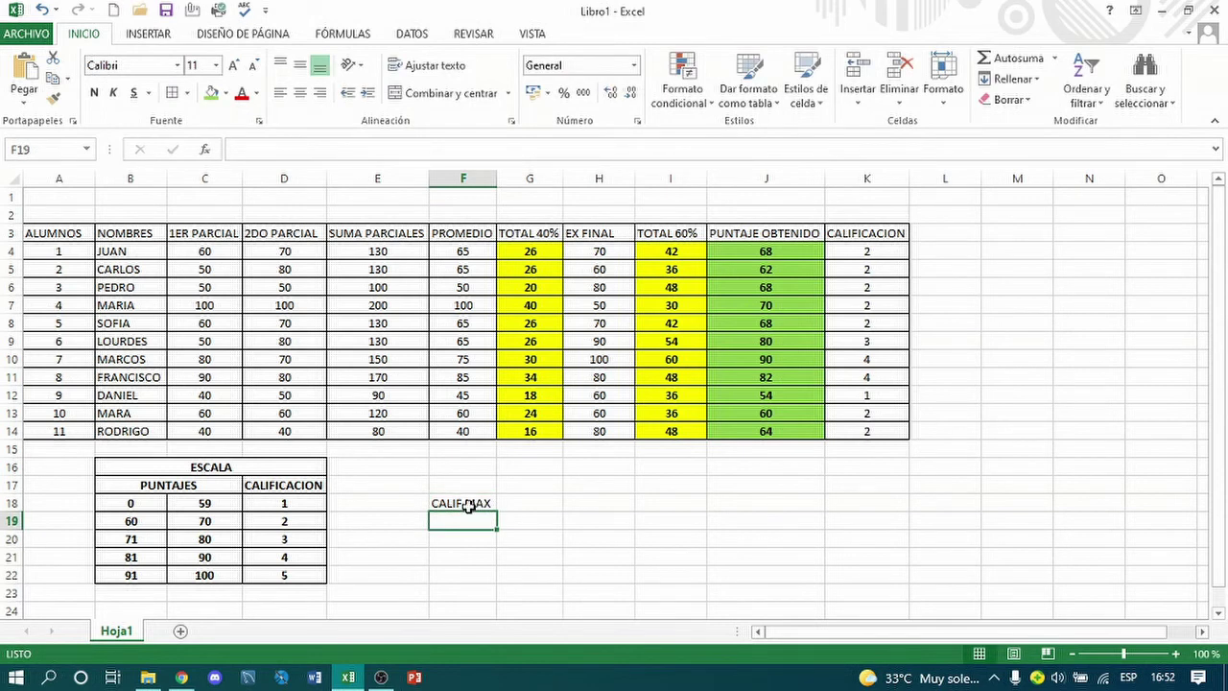
text(CALIF MAX)
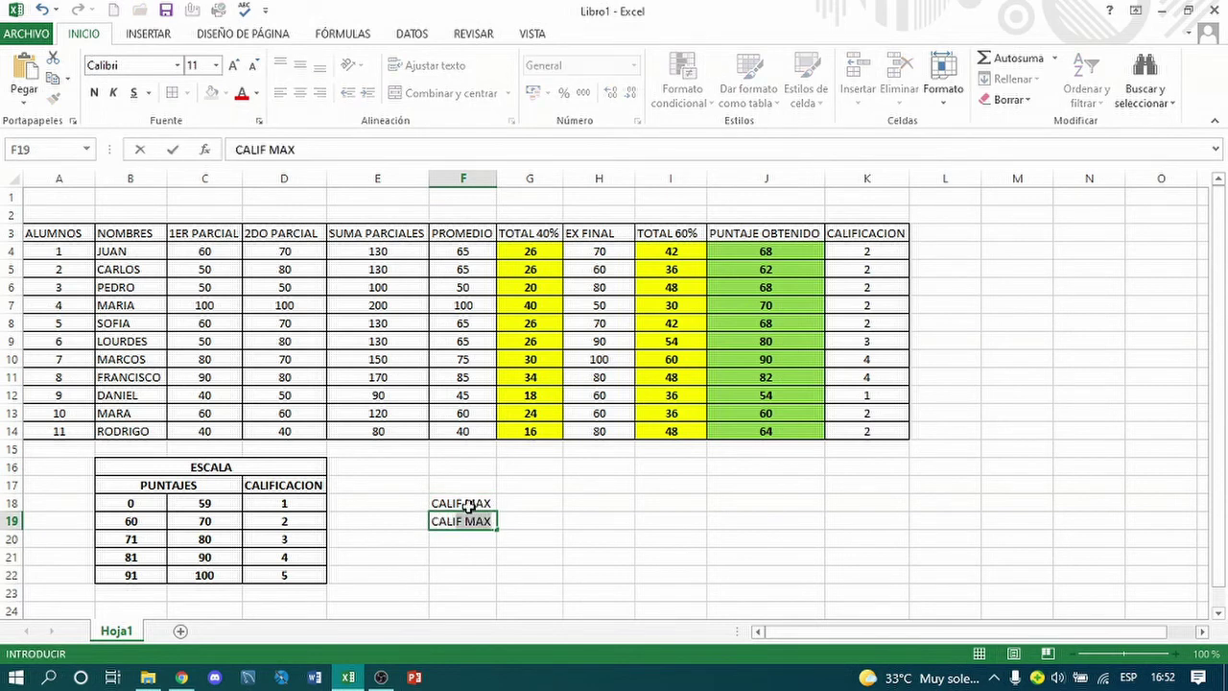
text(IN)
key(Return)
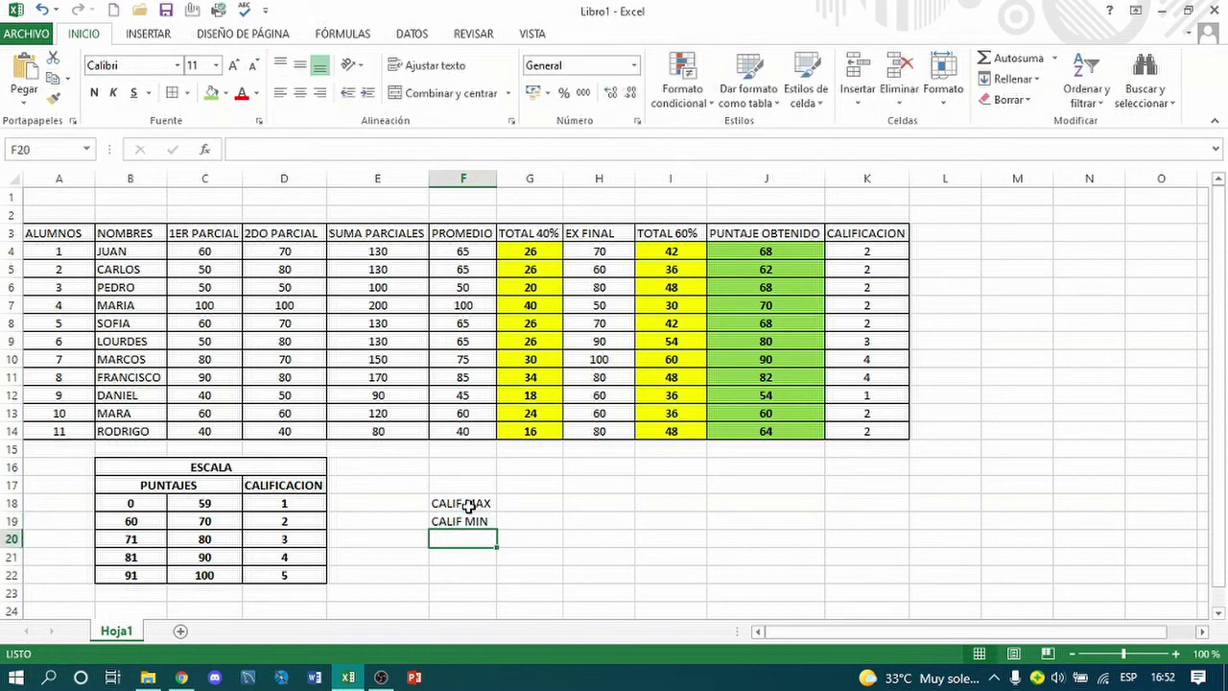
text(PROM)
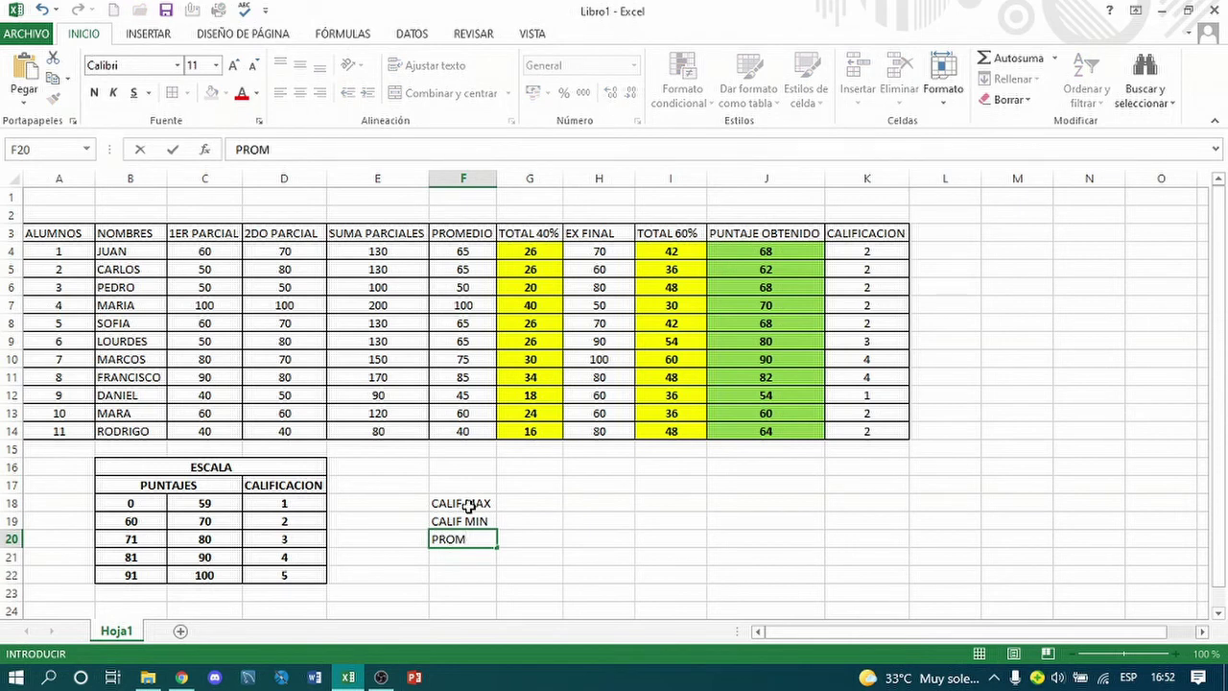
click(538, 504)
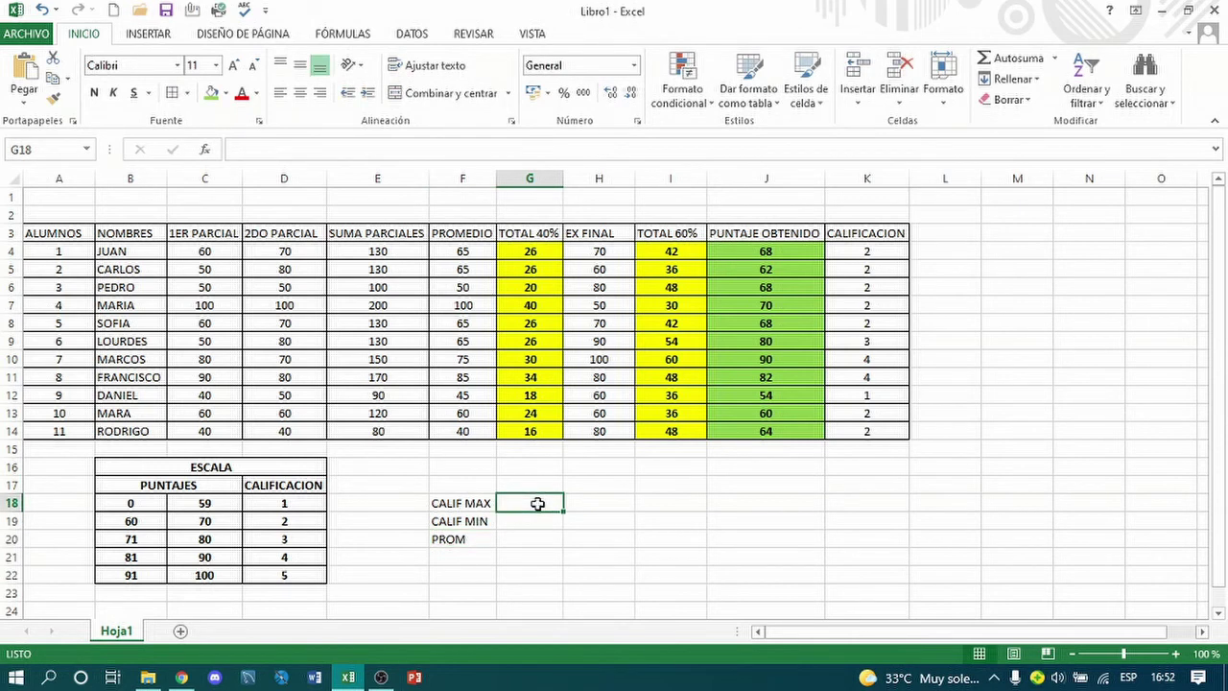
- Apply all borders and bold formatting to the summary block F18:G20
drag(462, 503, 541, 543)
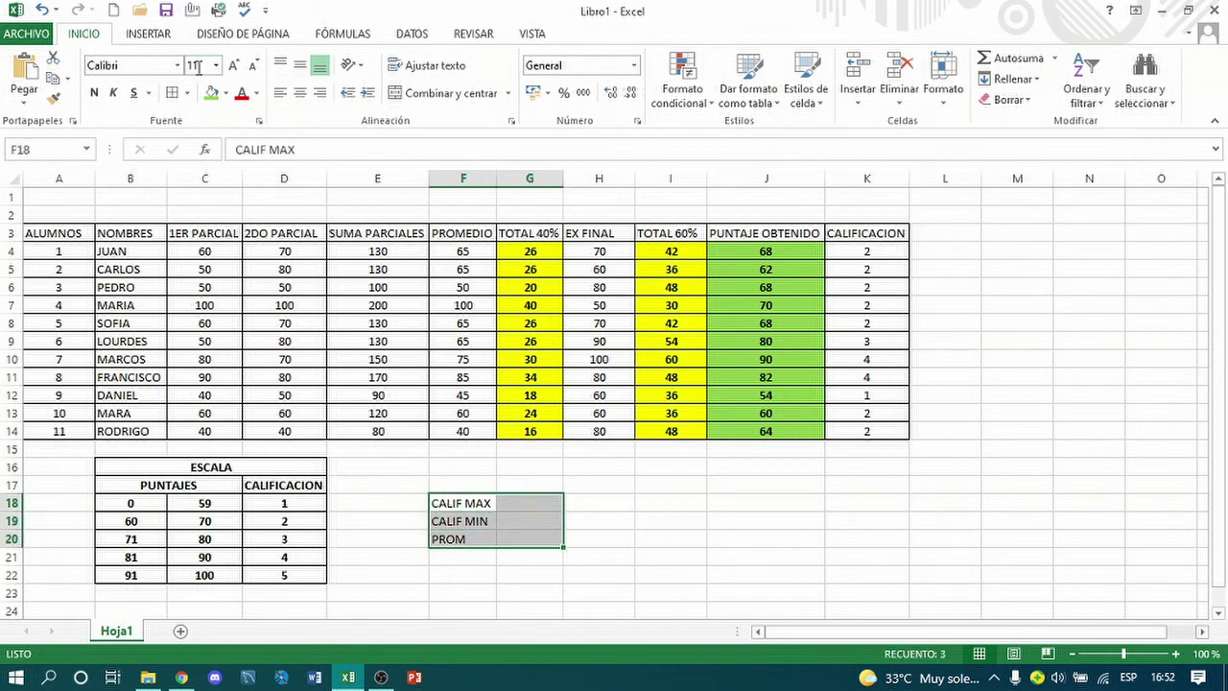
click(173, 94)
click(94, 93)
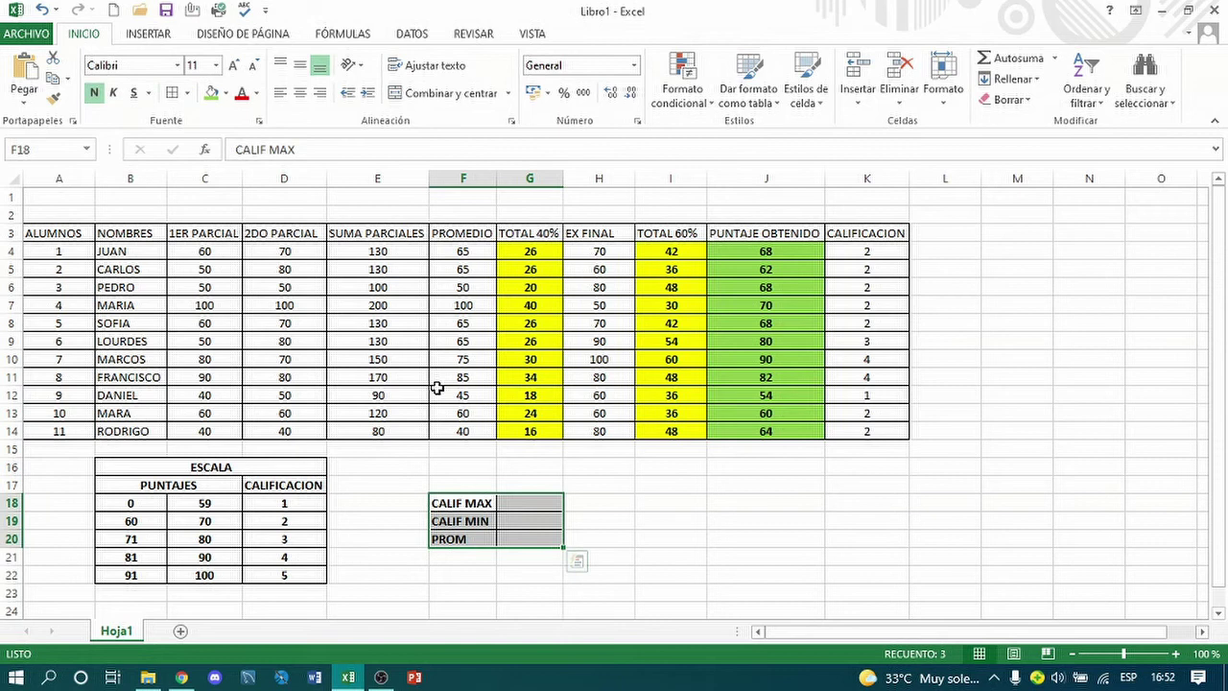
- Calculate the highest grade beside CALIF MAX in G18 with the MAX function over K4:K14
click(524, 504)
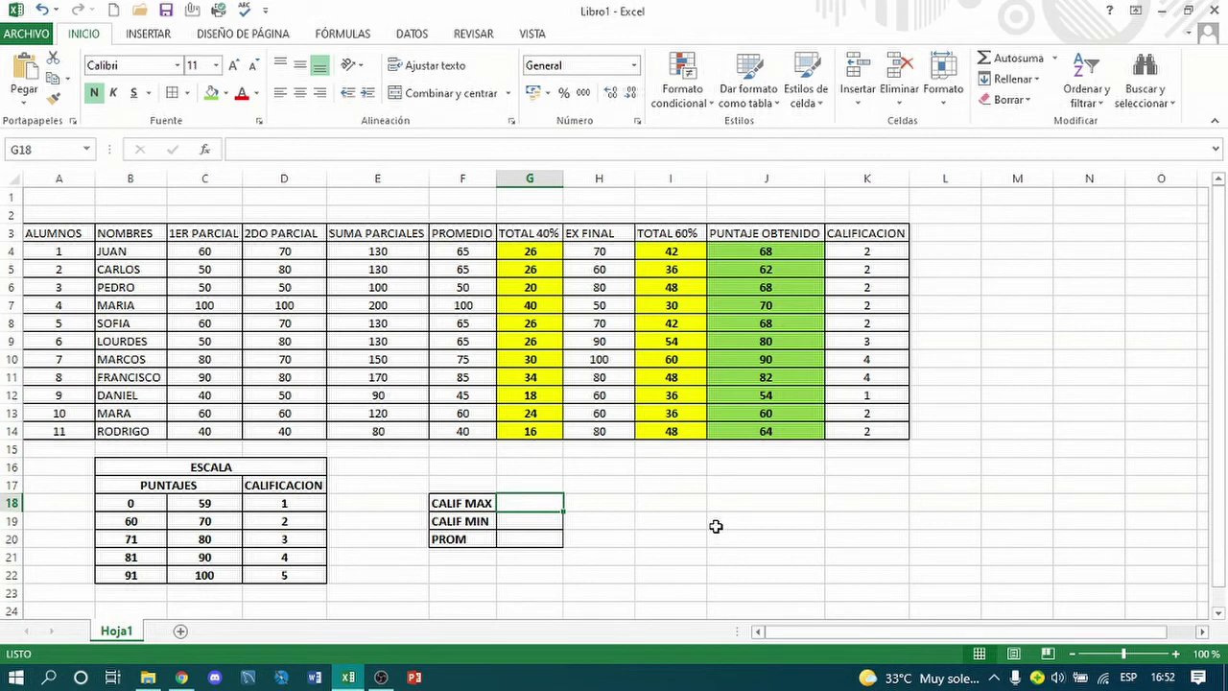
text(=)
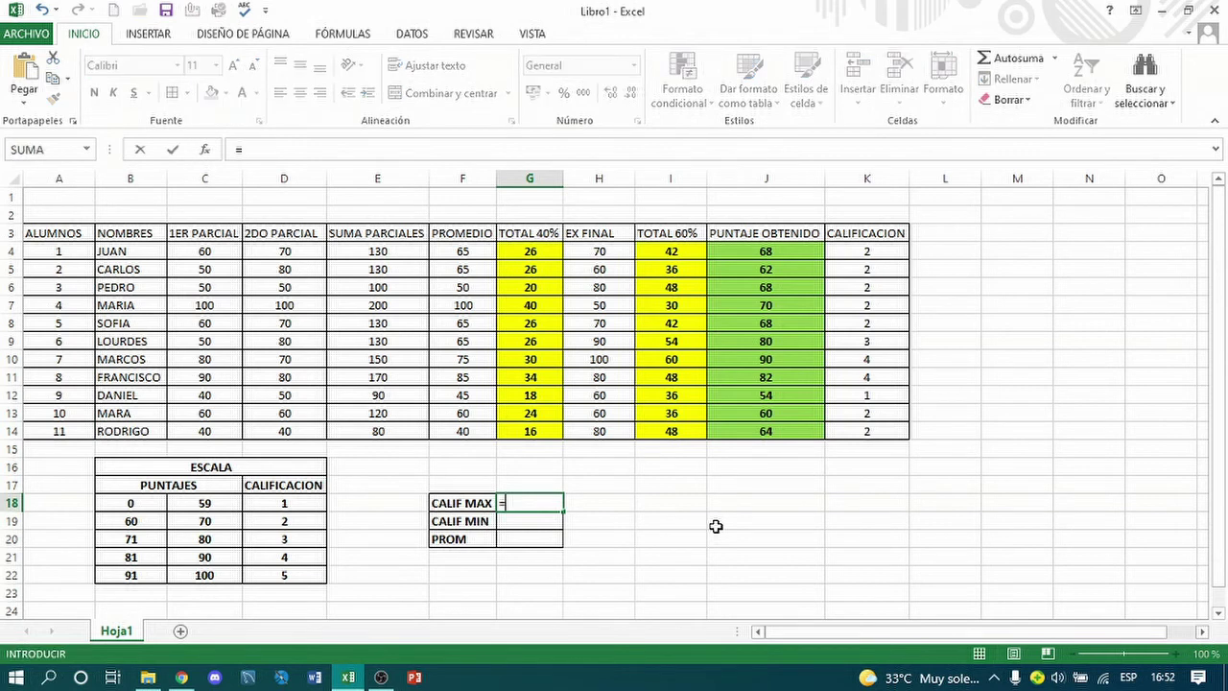
text(MA)
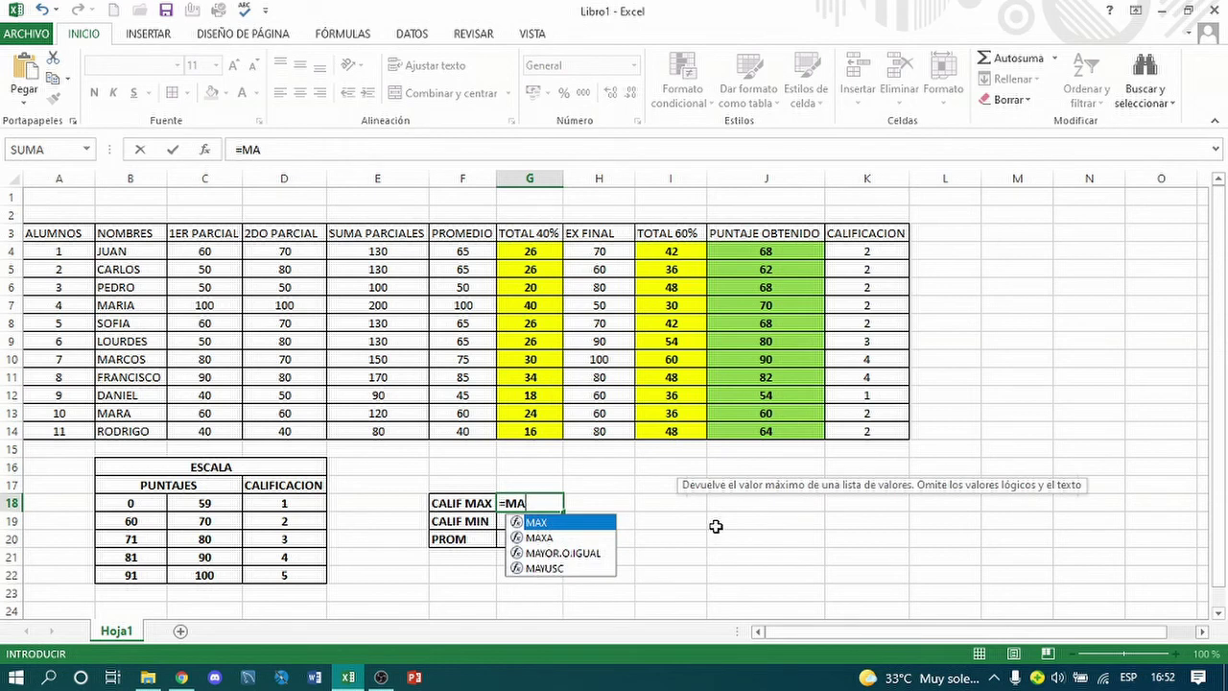
double_click(539, 525)
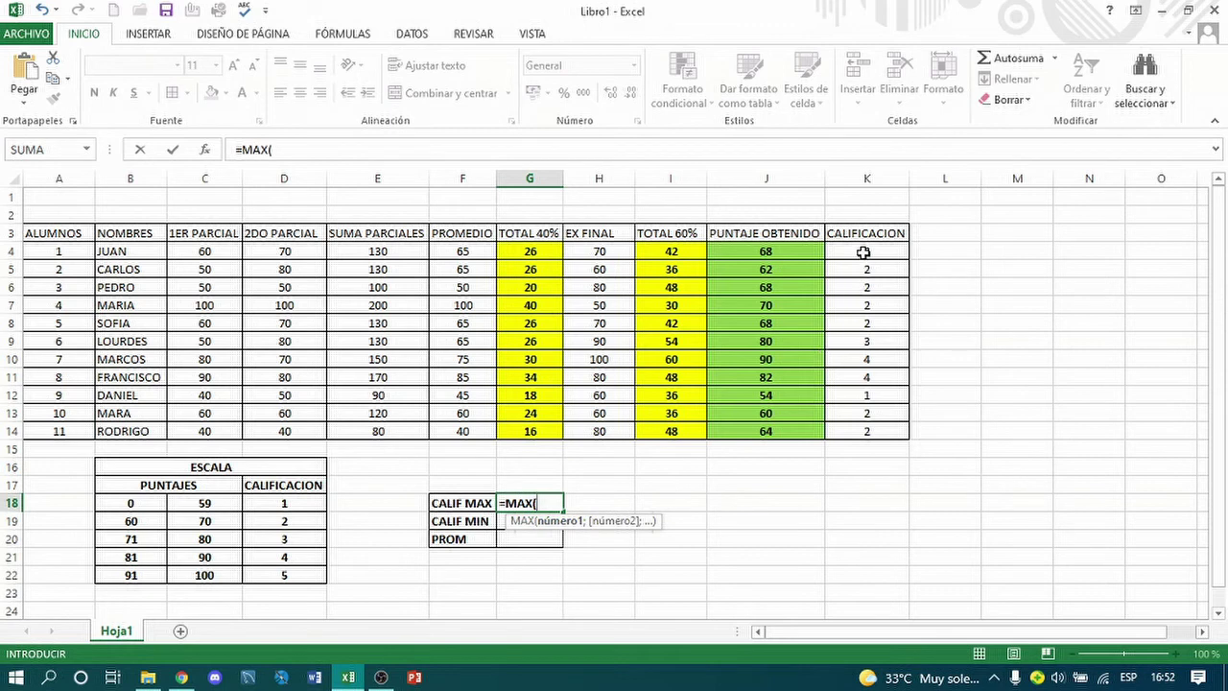
drag(863, 251, 873, 433)
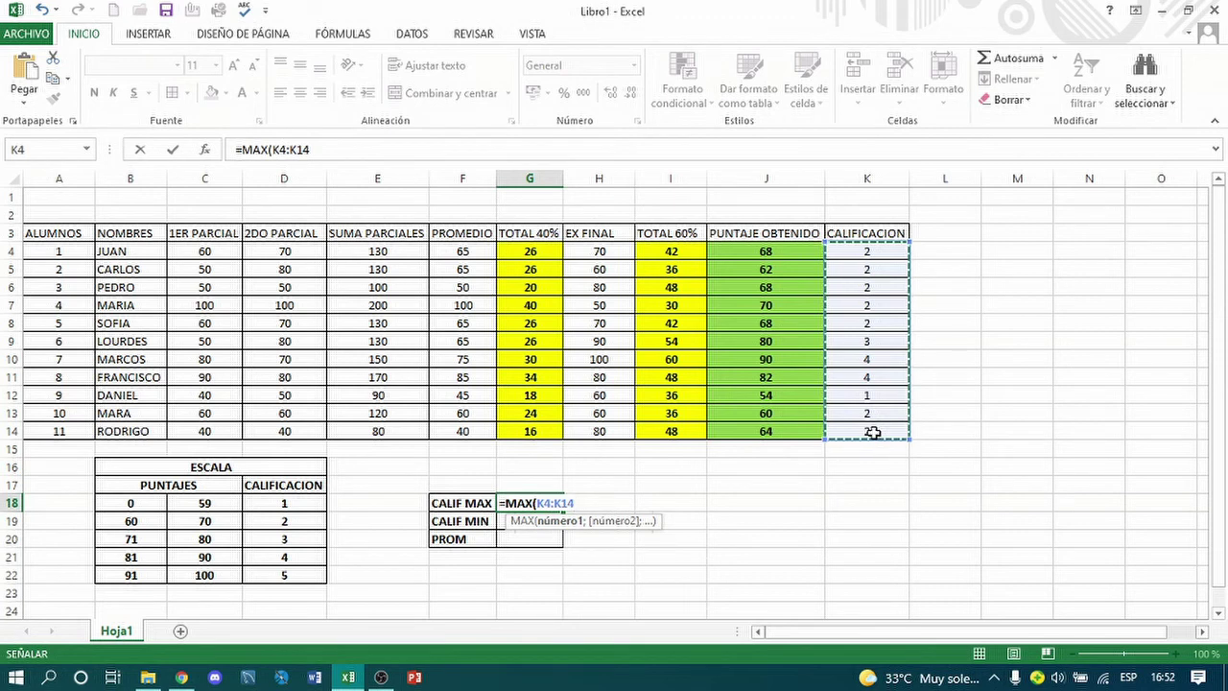
key(Return)
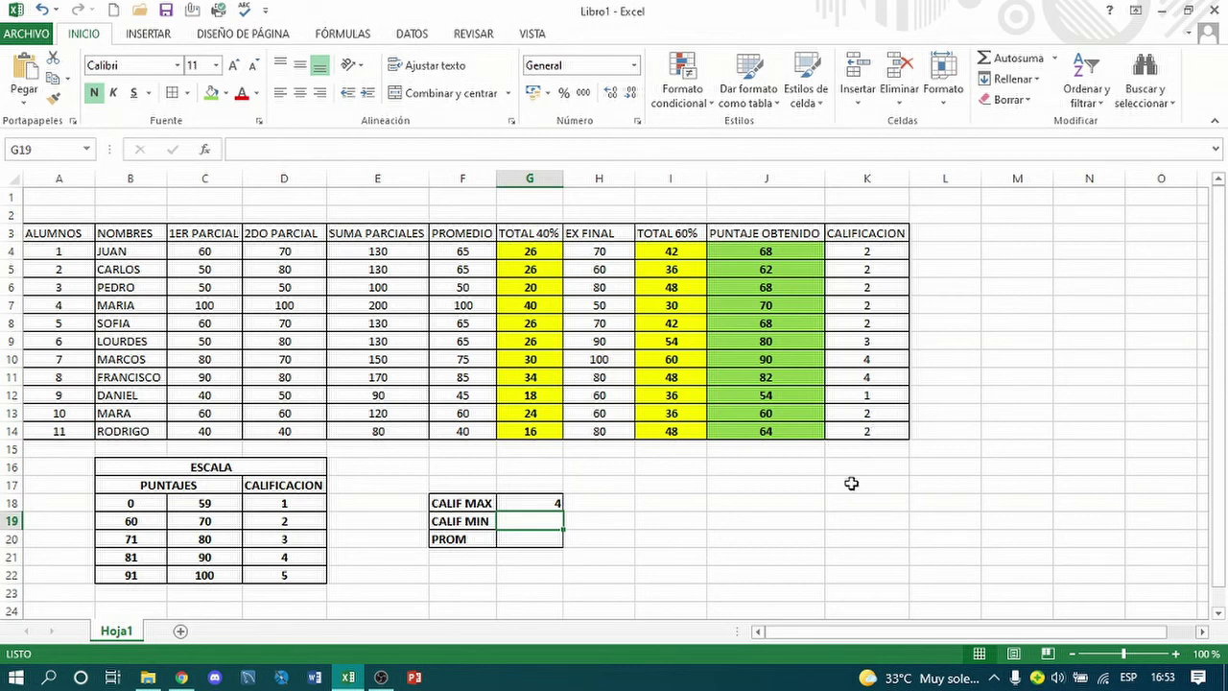
- Calculate the lowest grade beside CALIF MIN in G19 with the MIN function over K4:K14
text(=)
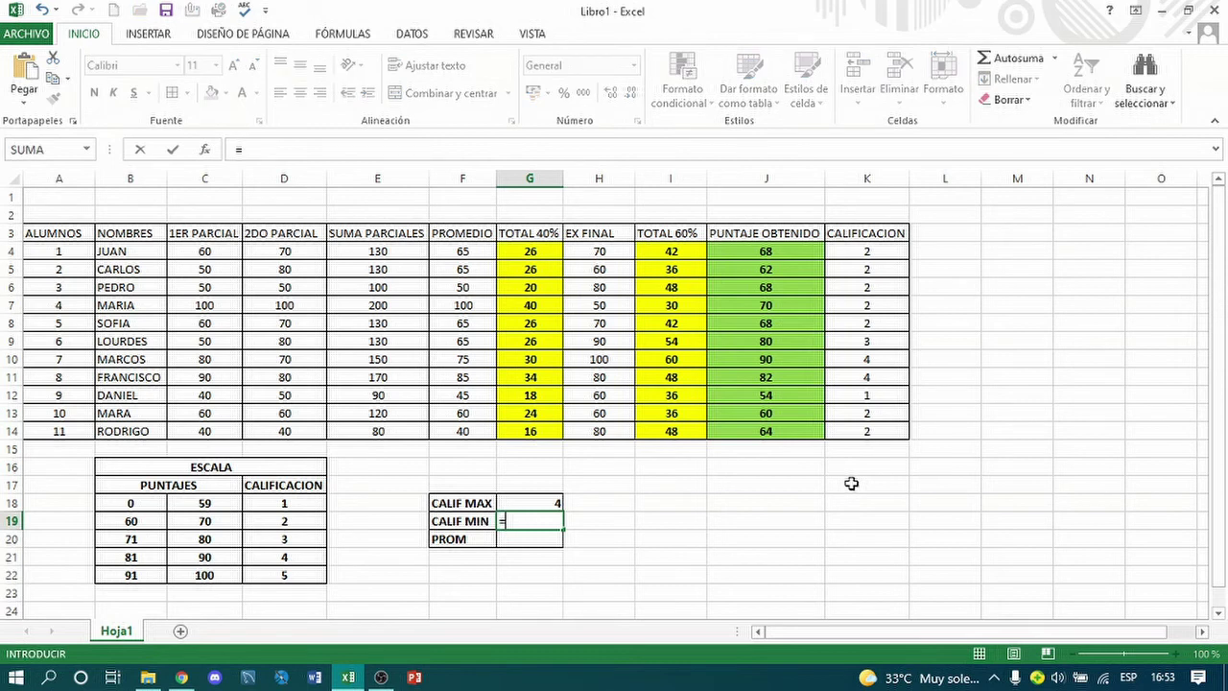
text(MI)
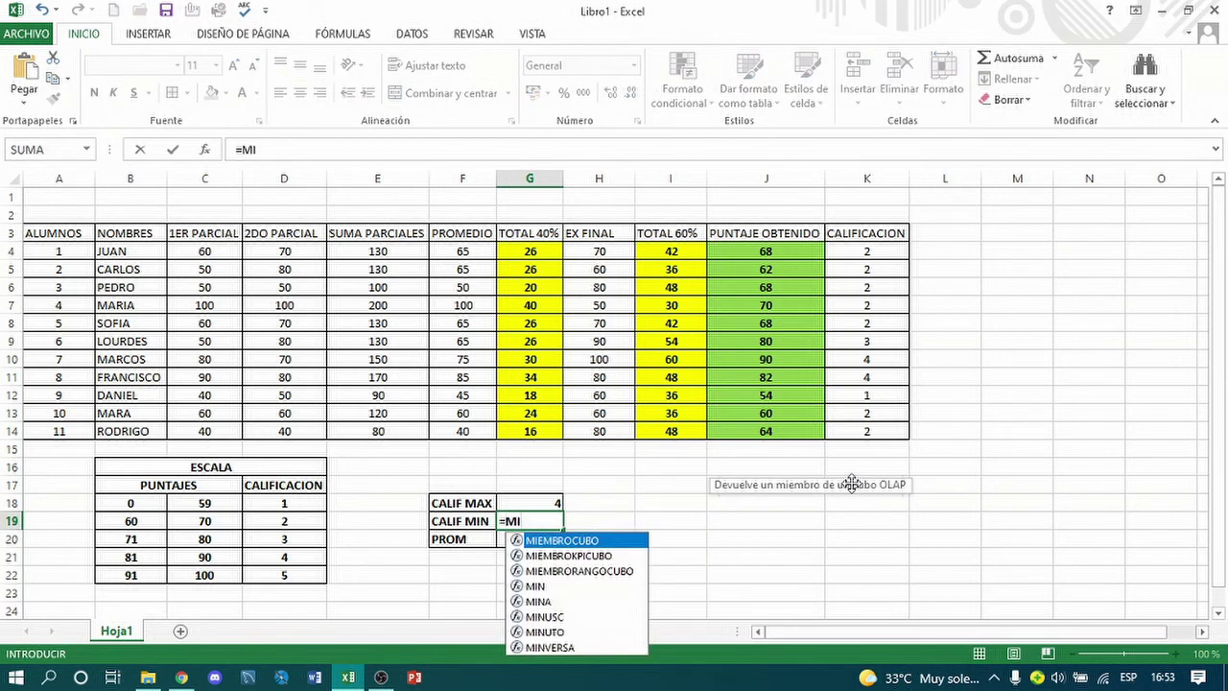
text(N)
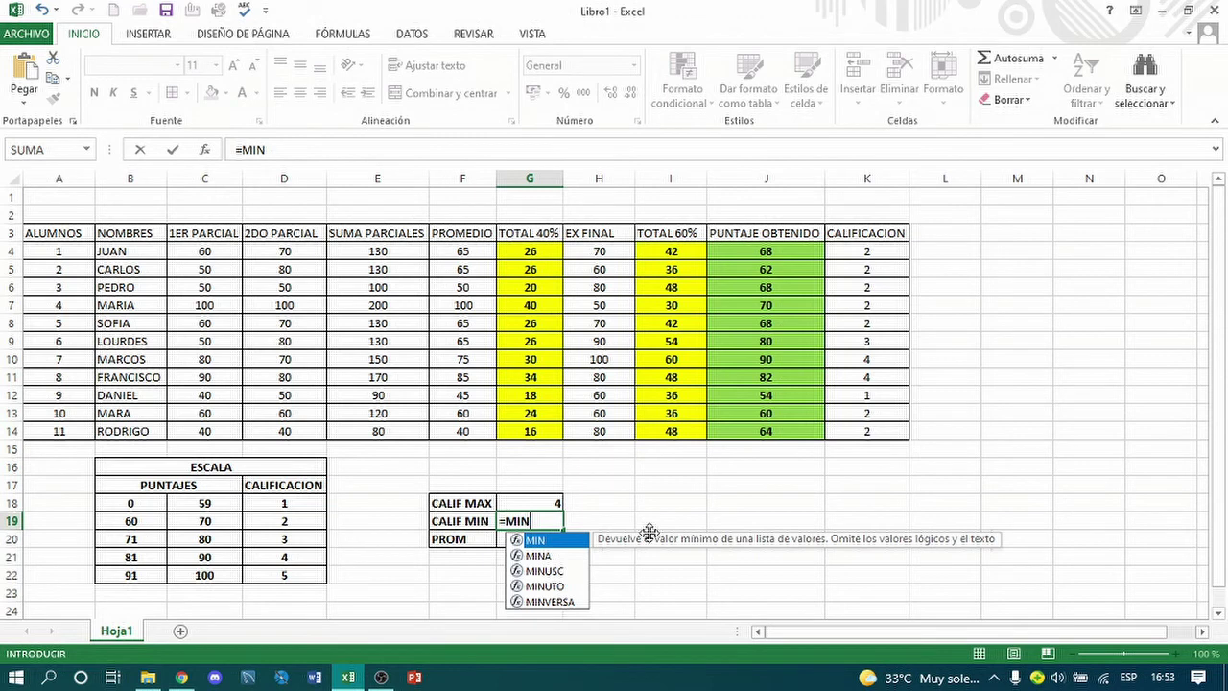
double_click(540, 543)
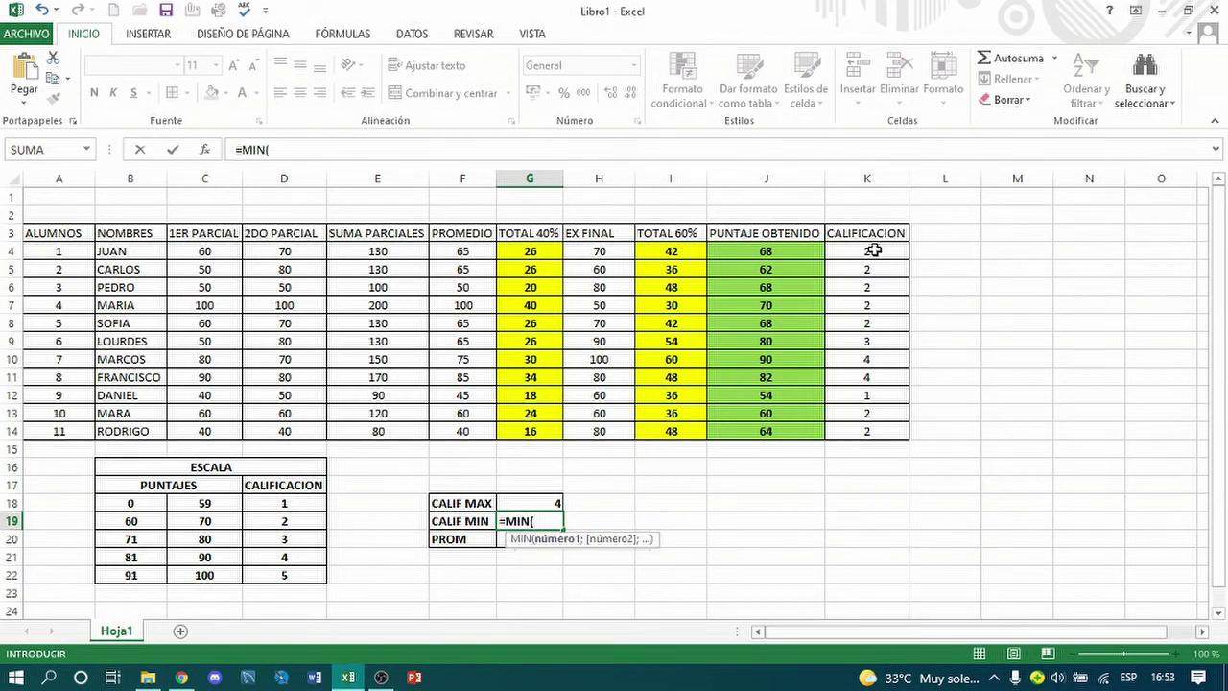
drag(874, 250, 907, 434)
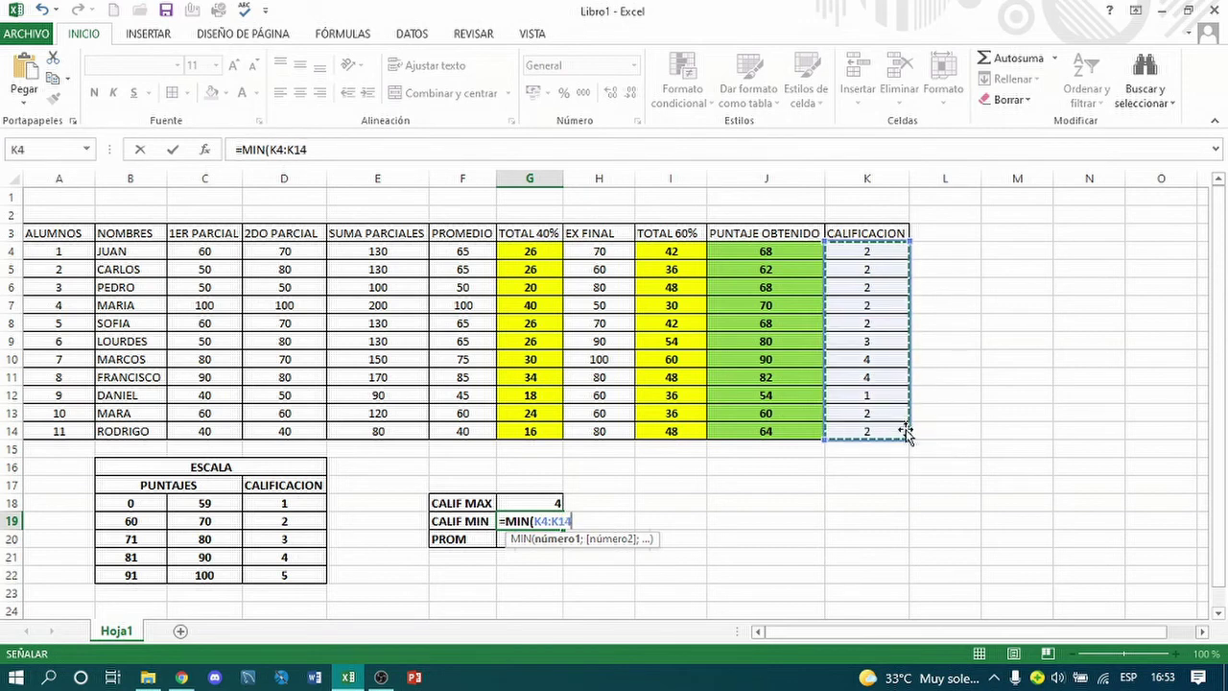
key(Return)
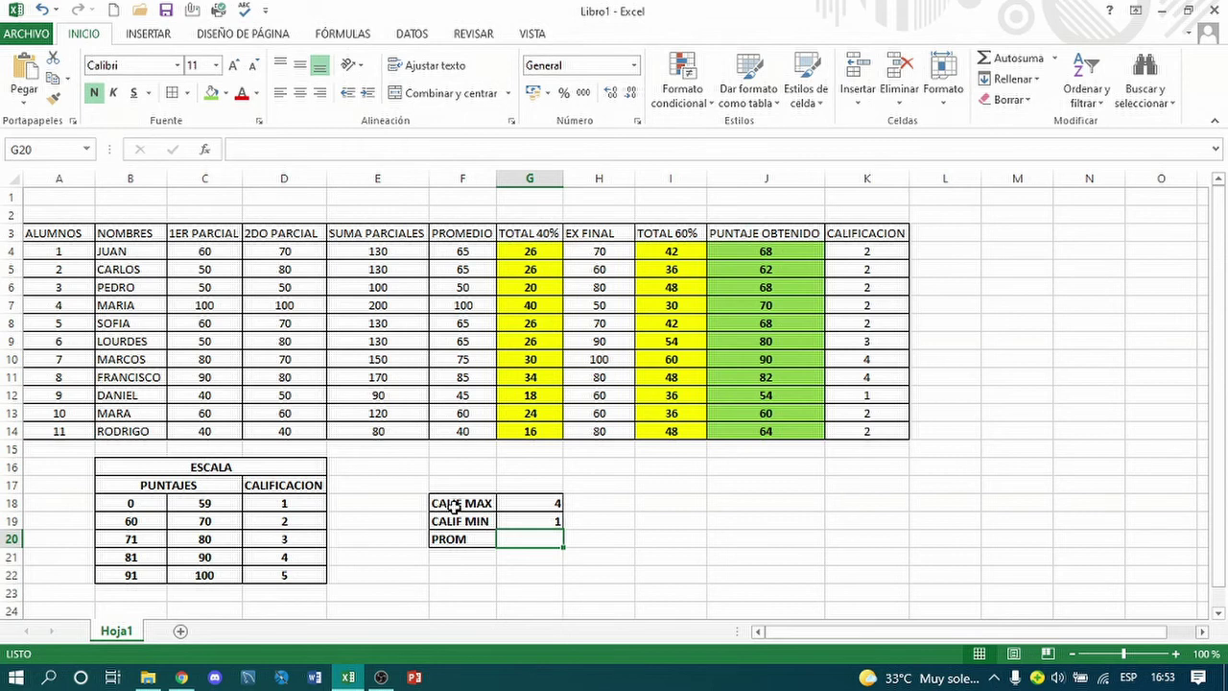
- Calculate the average grade beside PROM in G20 with the PROMEDIO function over K4:K14
text(=)
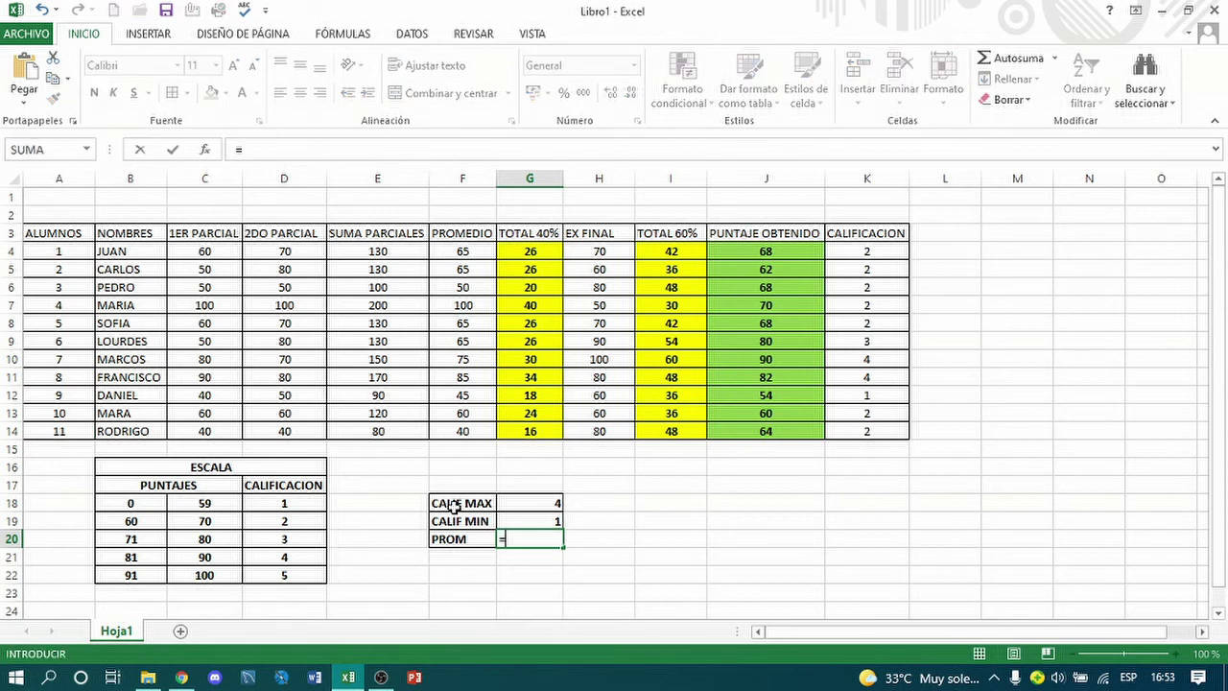
text(PROM)
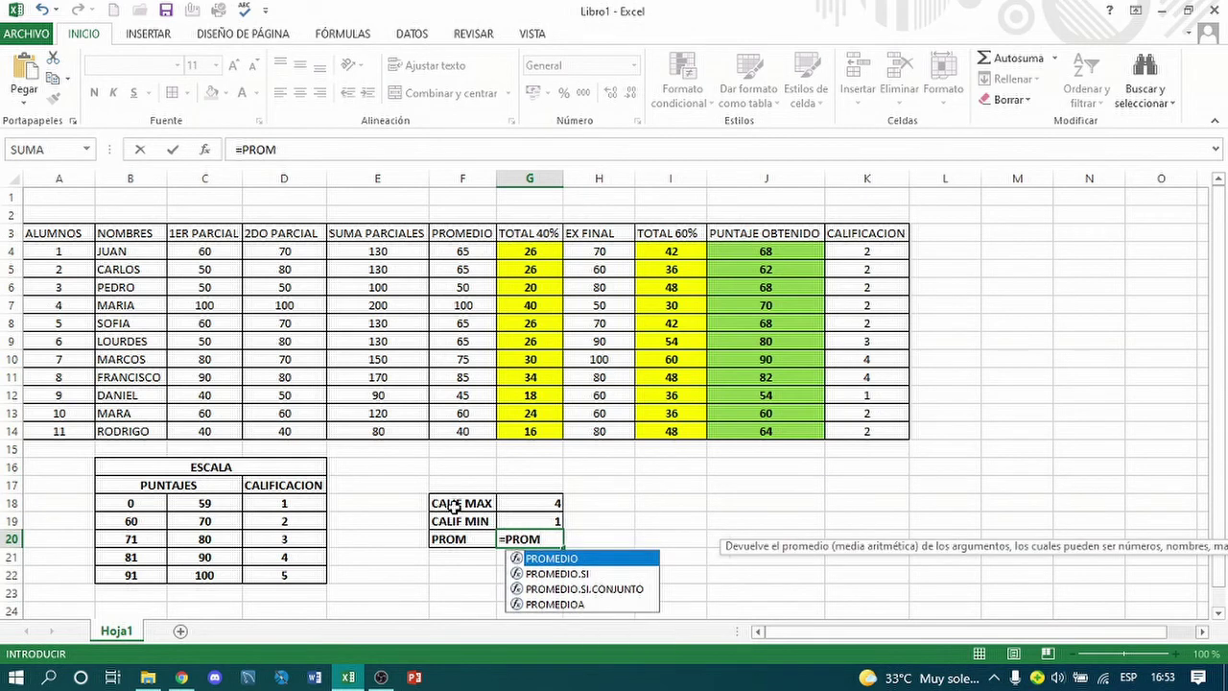
double_click(553, 559)
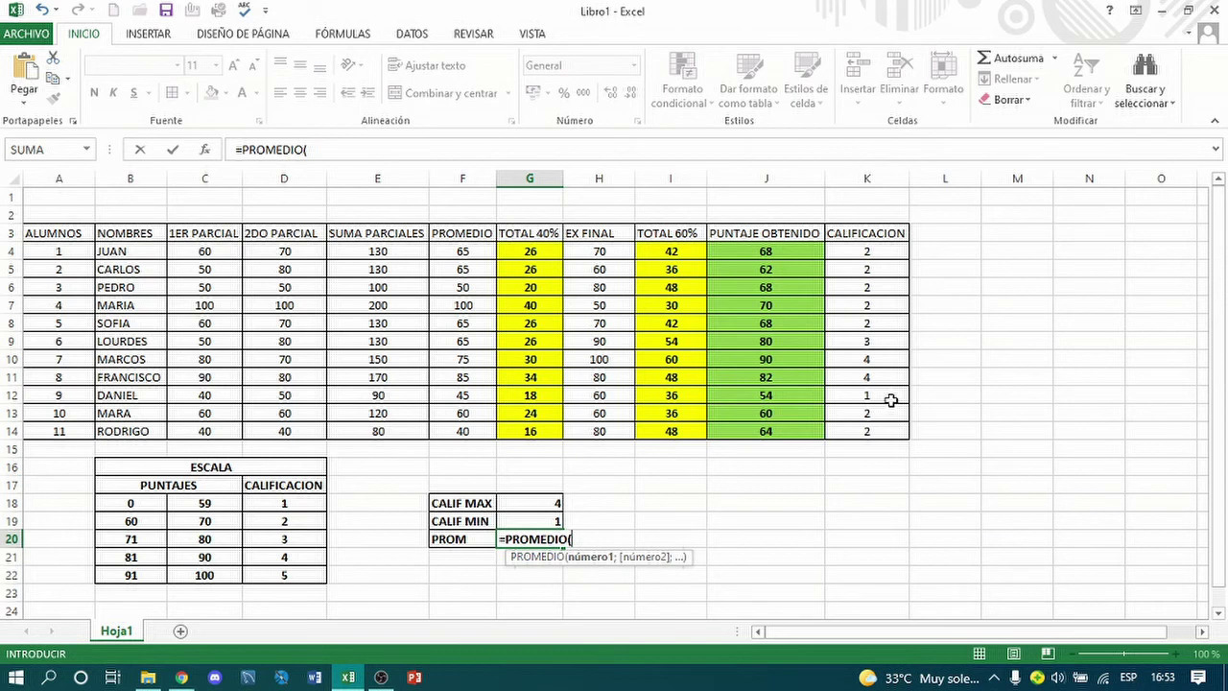
drag(867, 251, 877, 425)
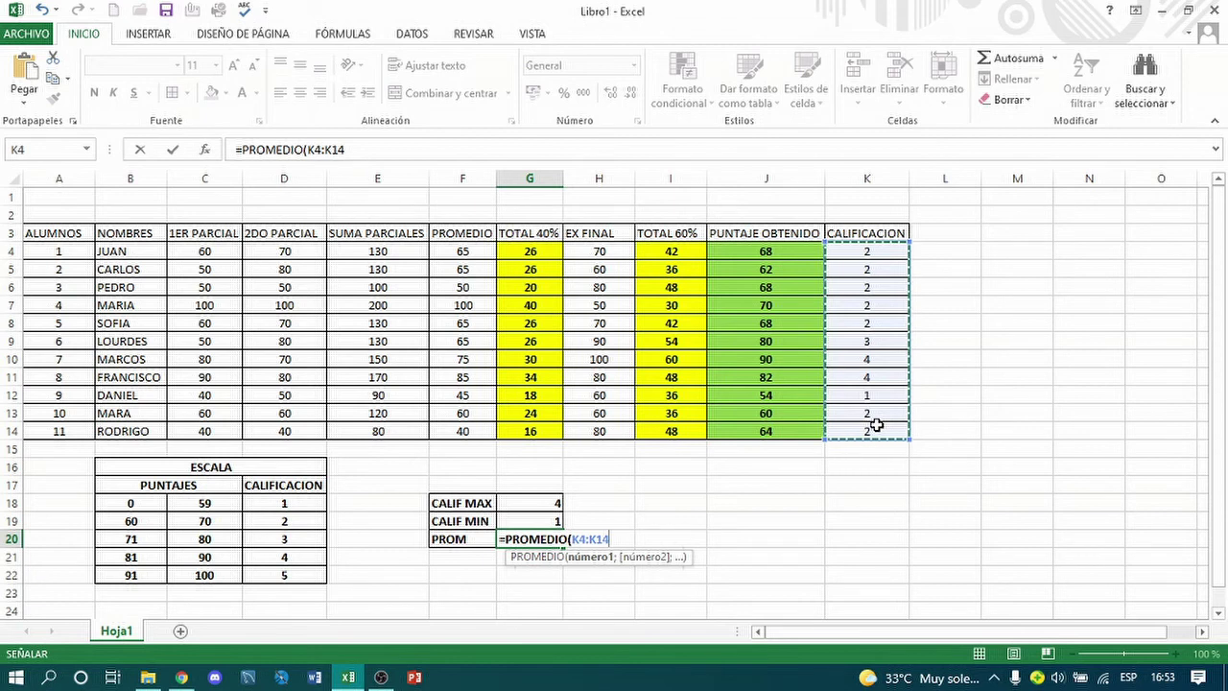
key(Return)
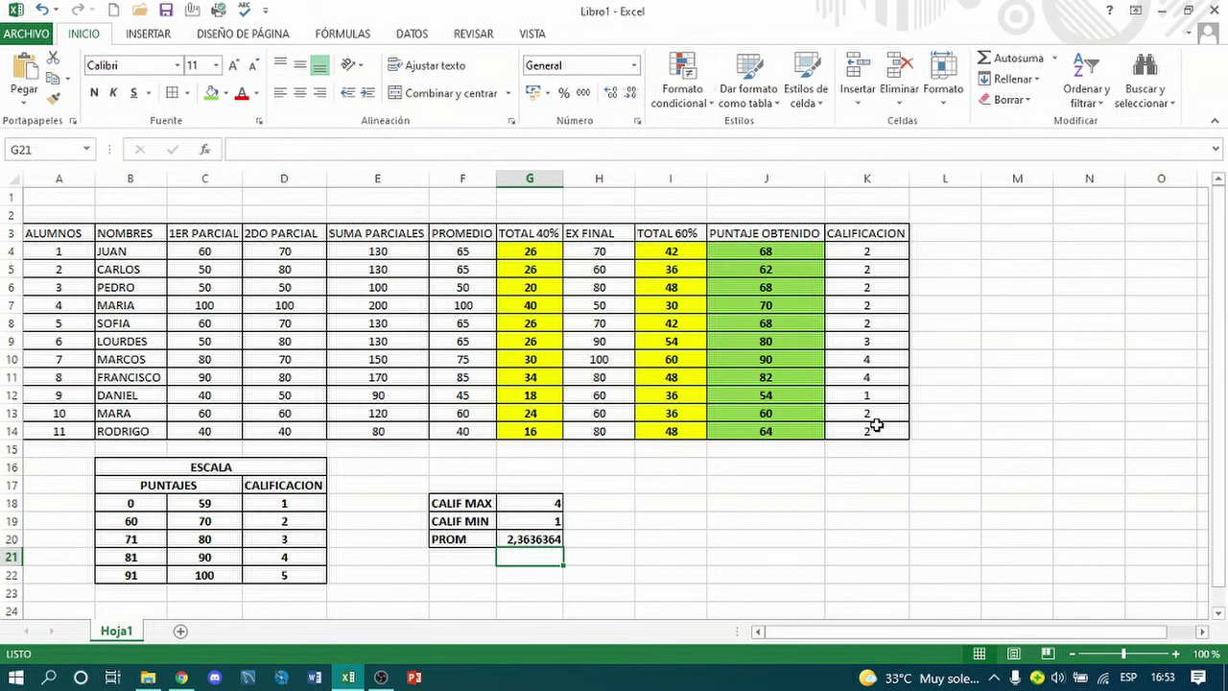
click(769, 486)
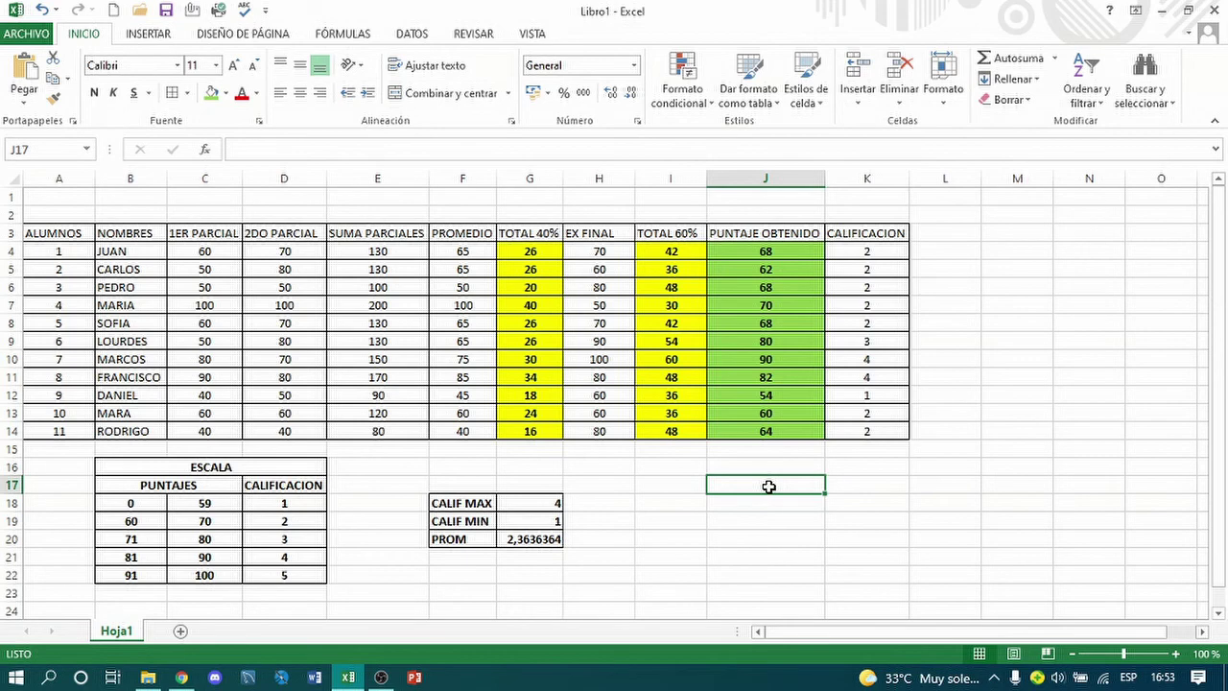
- Create and open a new folder named CALIFICACIONES in Escritorio as the workbook's save location
click(39, 36)
click(53, 213)
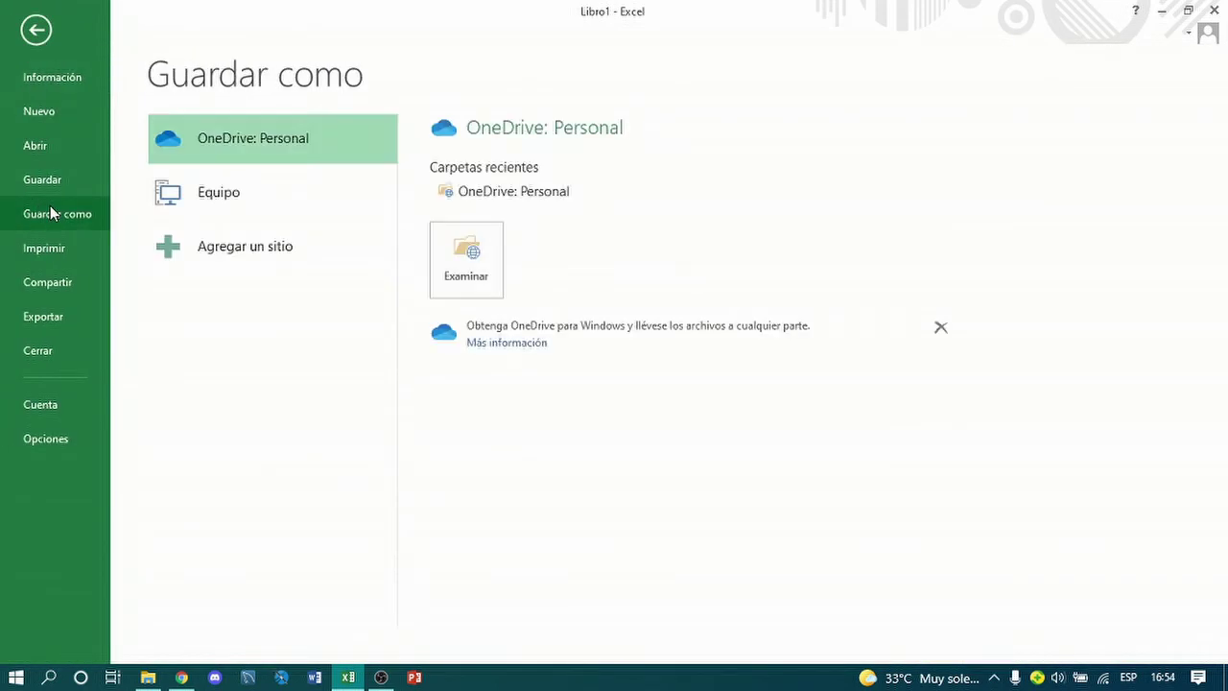
click(215, 190)
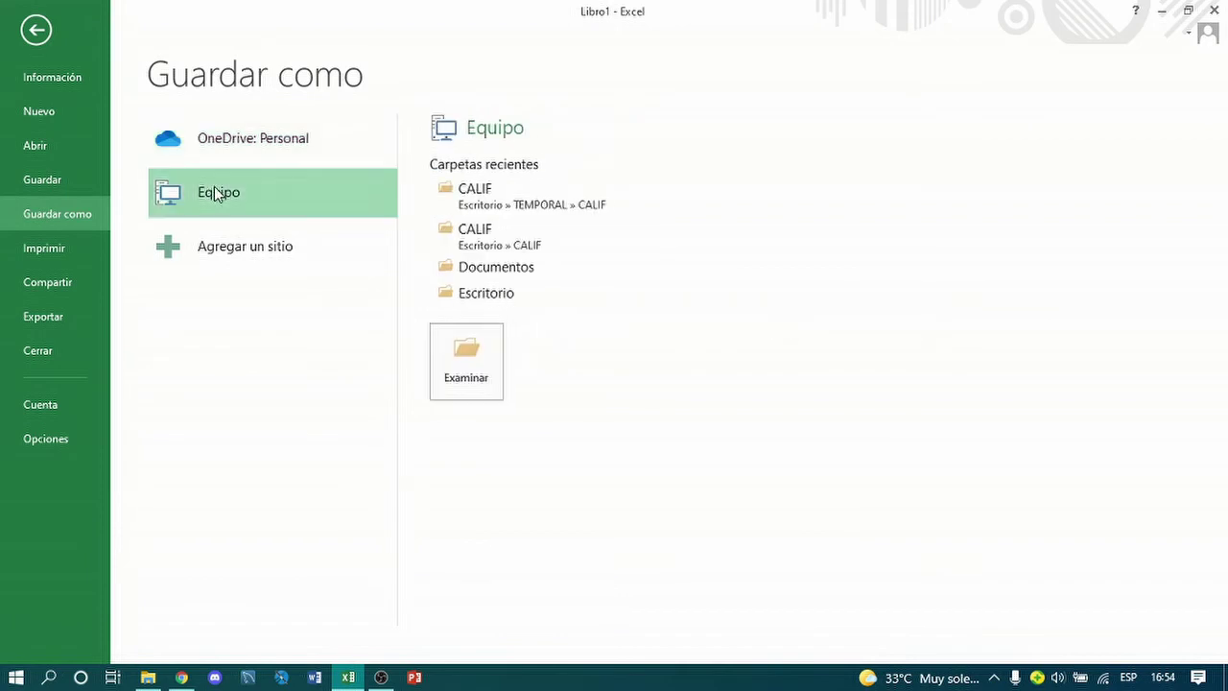
click(494, 298)
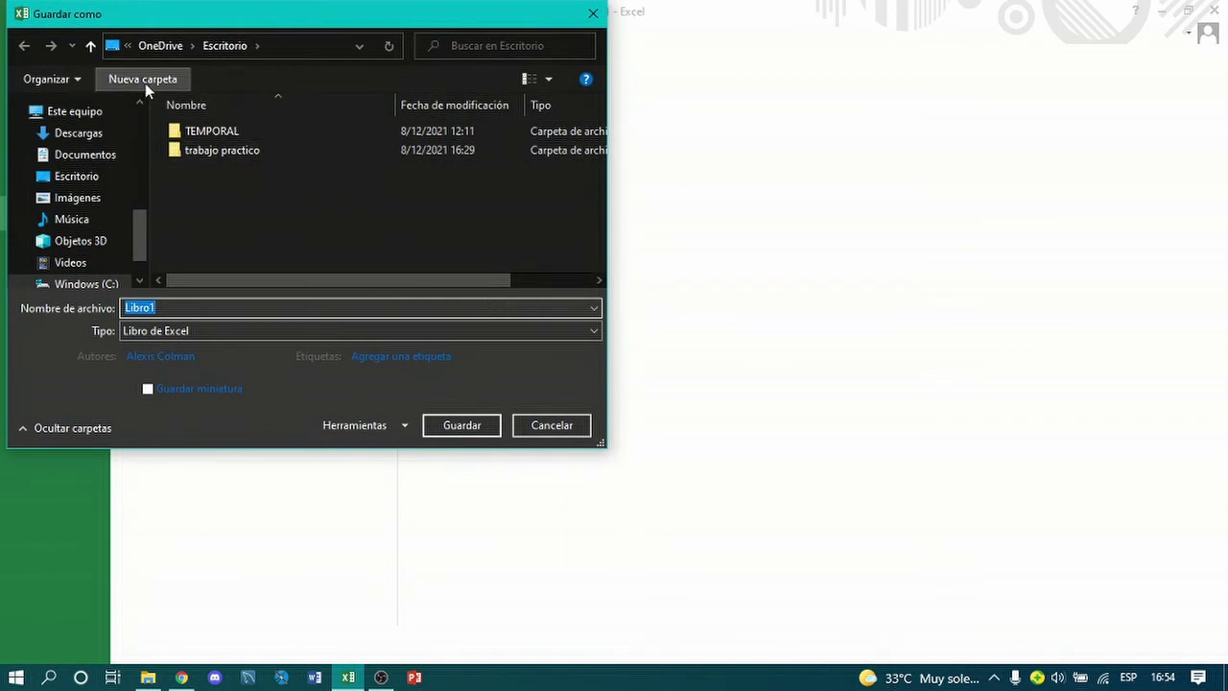
click(140, 80)
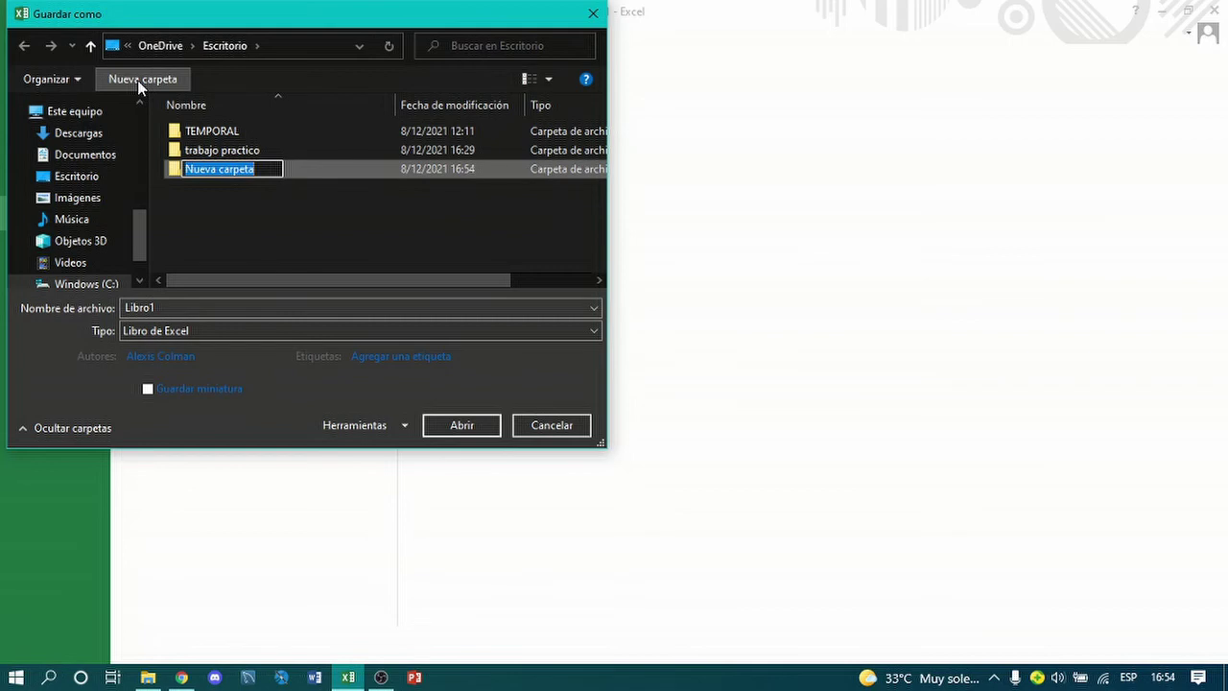
text(CALI)
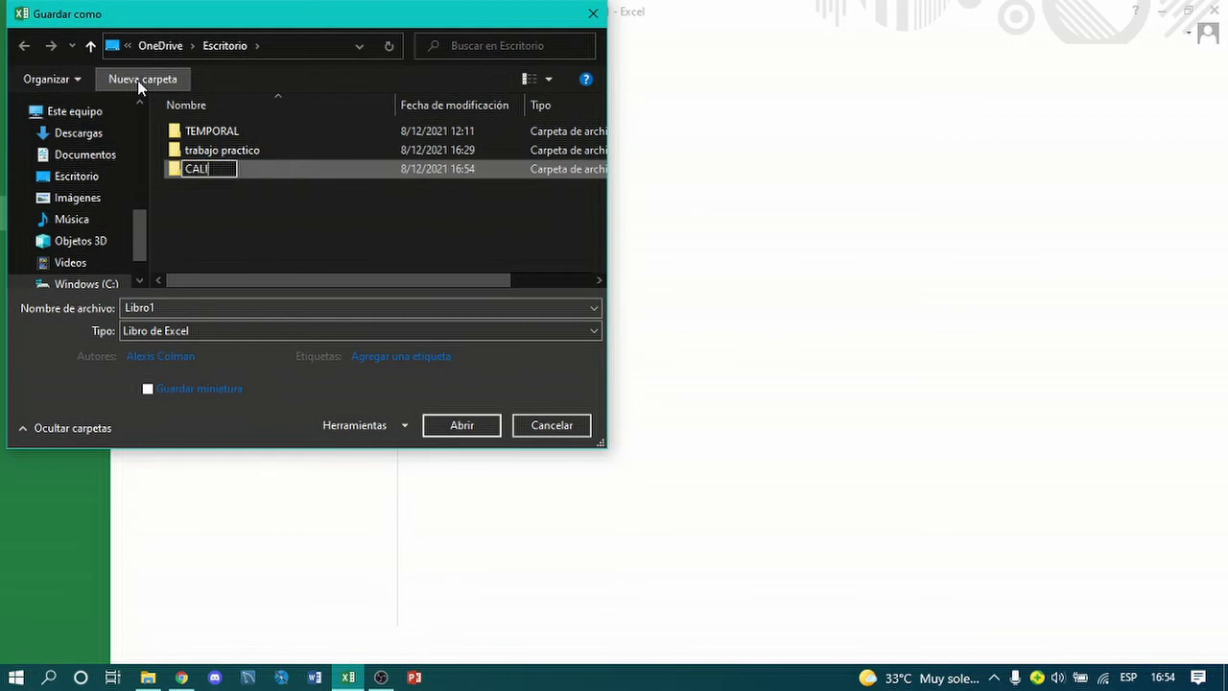
text(FICACIONES)
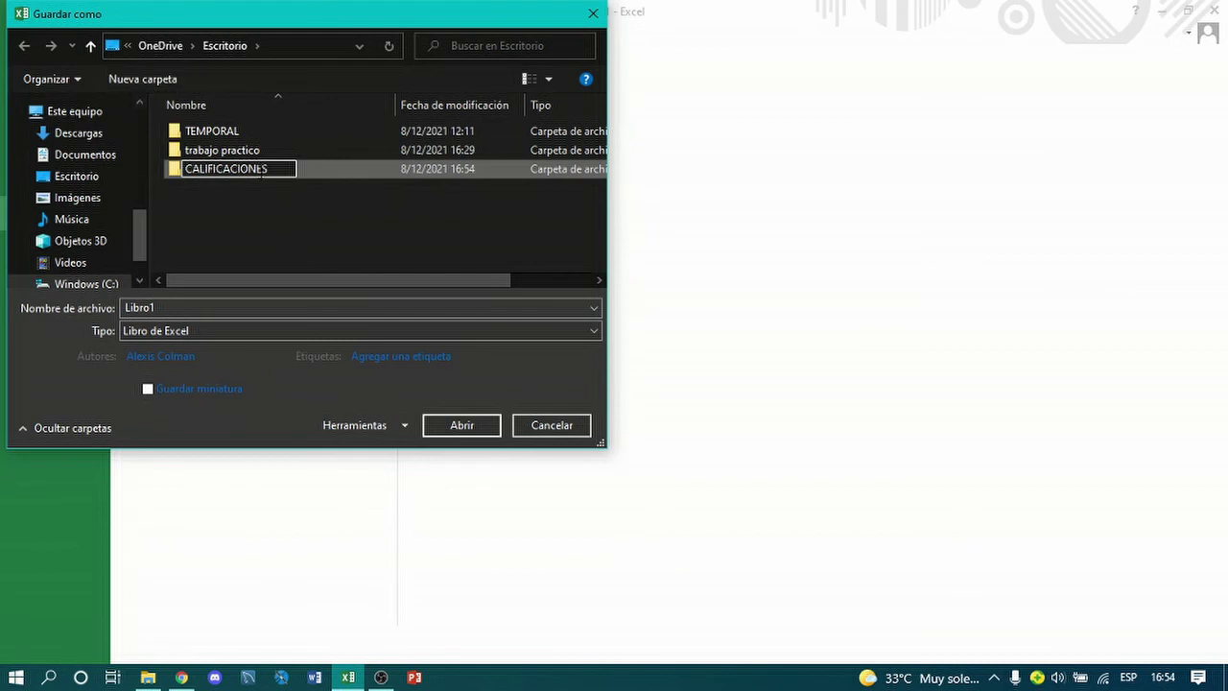
double_click(263, 170)
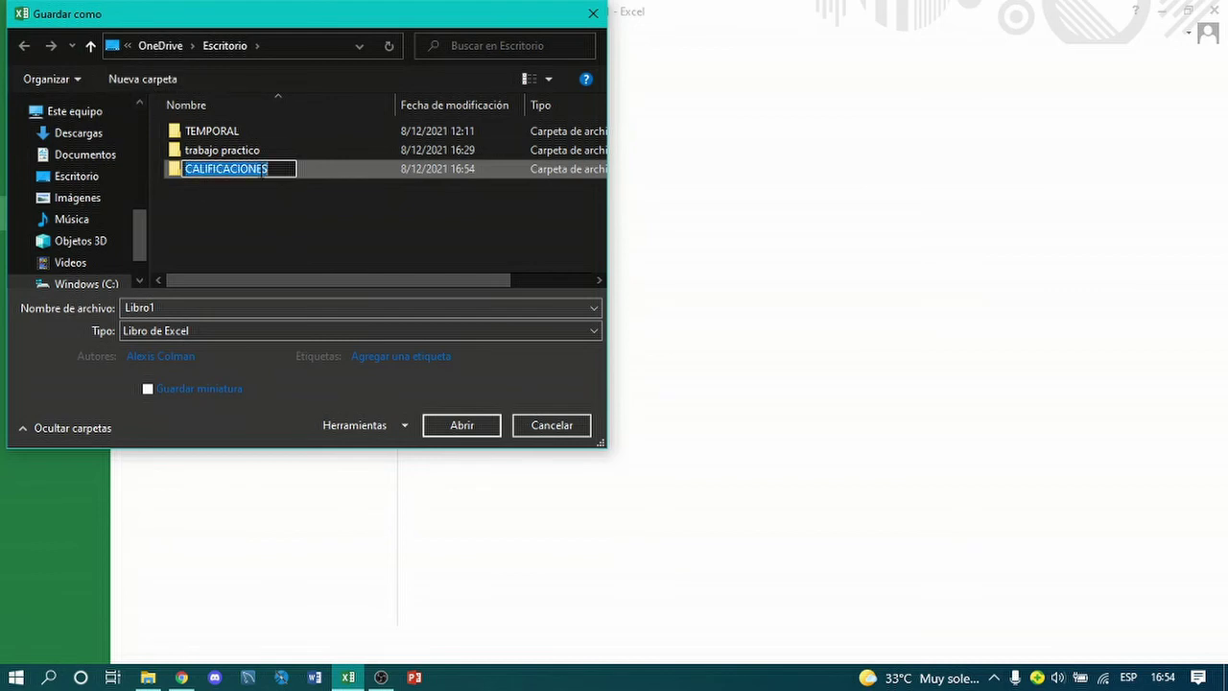
double_click(320, 173)
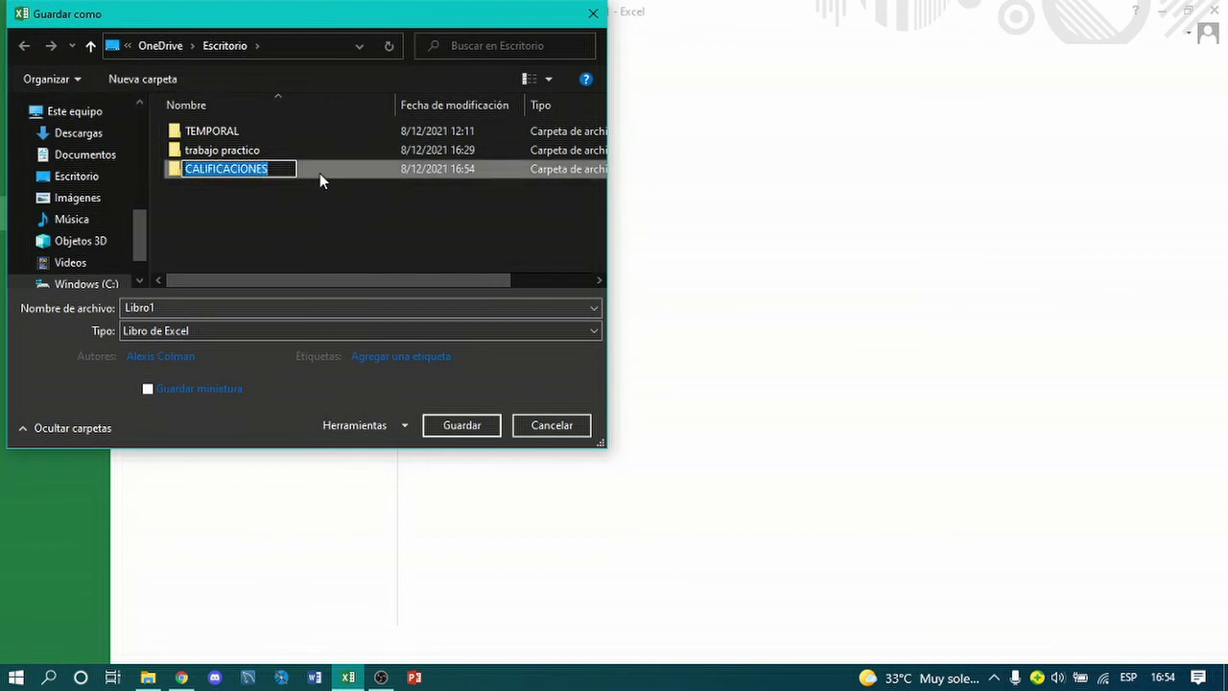
- Save the workbook in the CALIFICACIONES folder under the name CALIFICACIONES FINALES
double_click(163, 308)
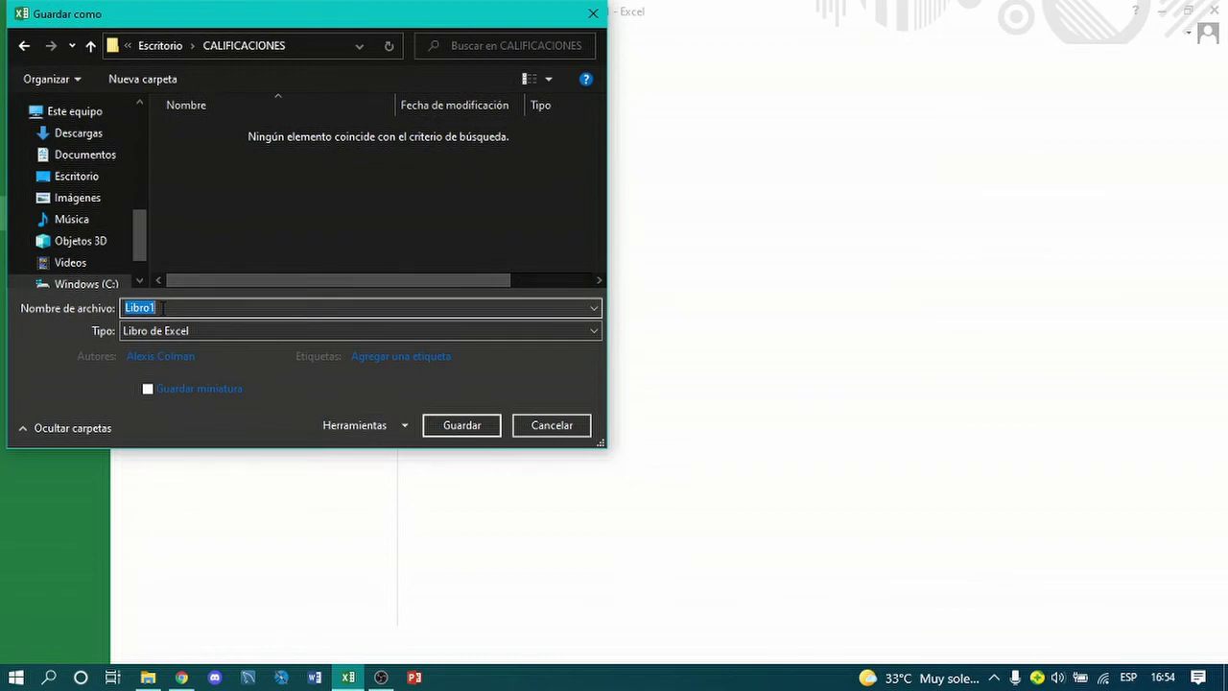
text(CALIFICACIONES FINALES)
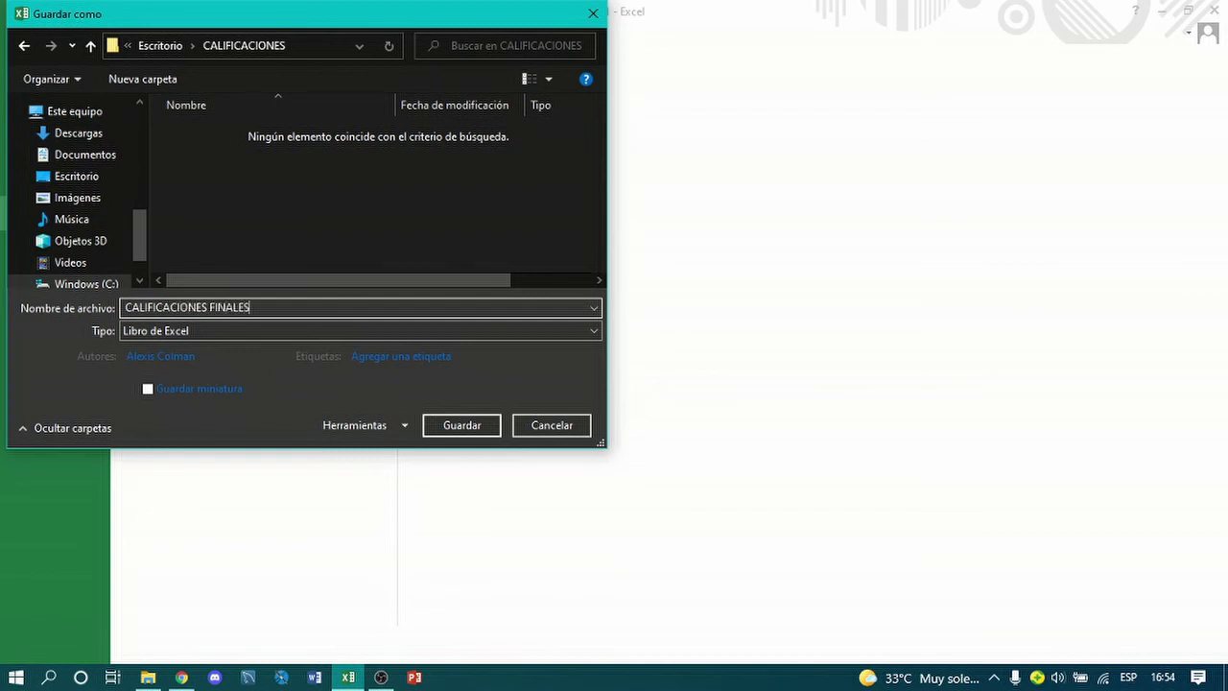
click(465, 427)
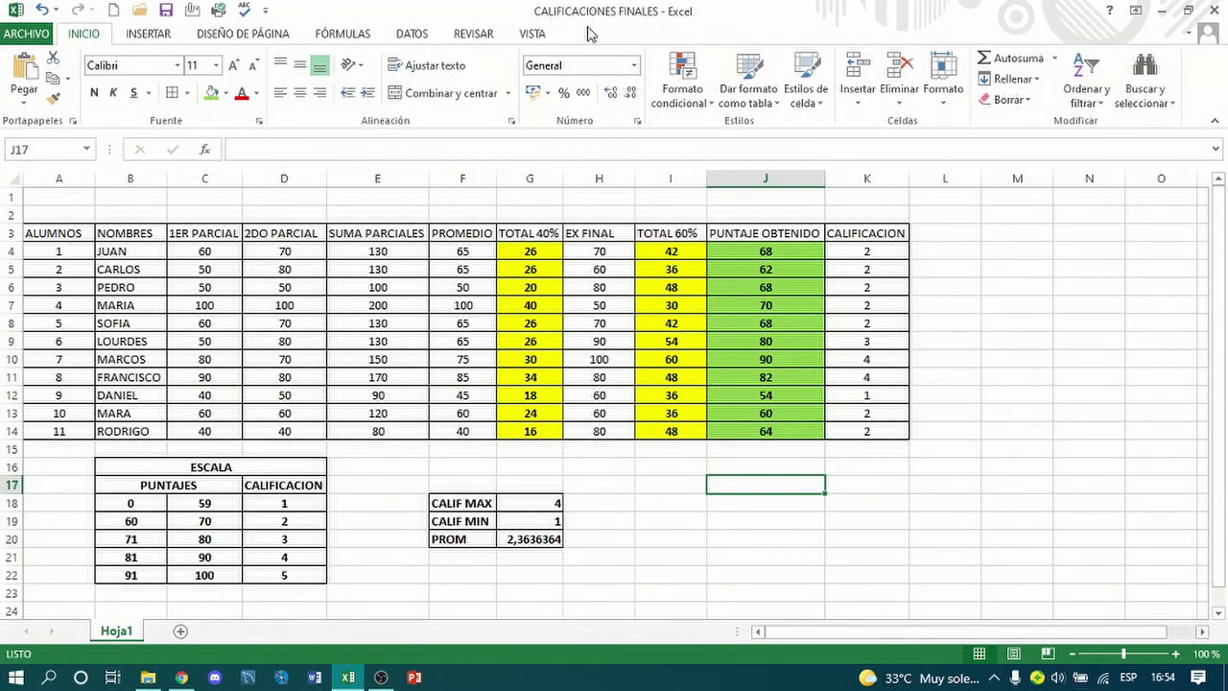
- Format the CALIFICACION grades in K4:K14 as bold, font size 14, with the standard orange fill
drag(866, 251, 871, 426)
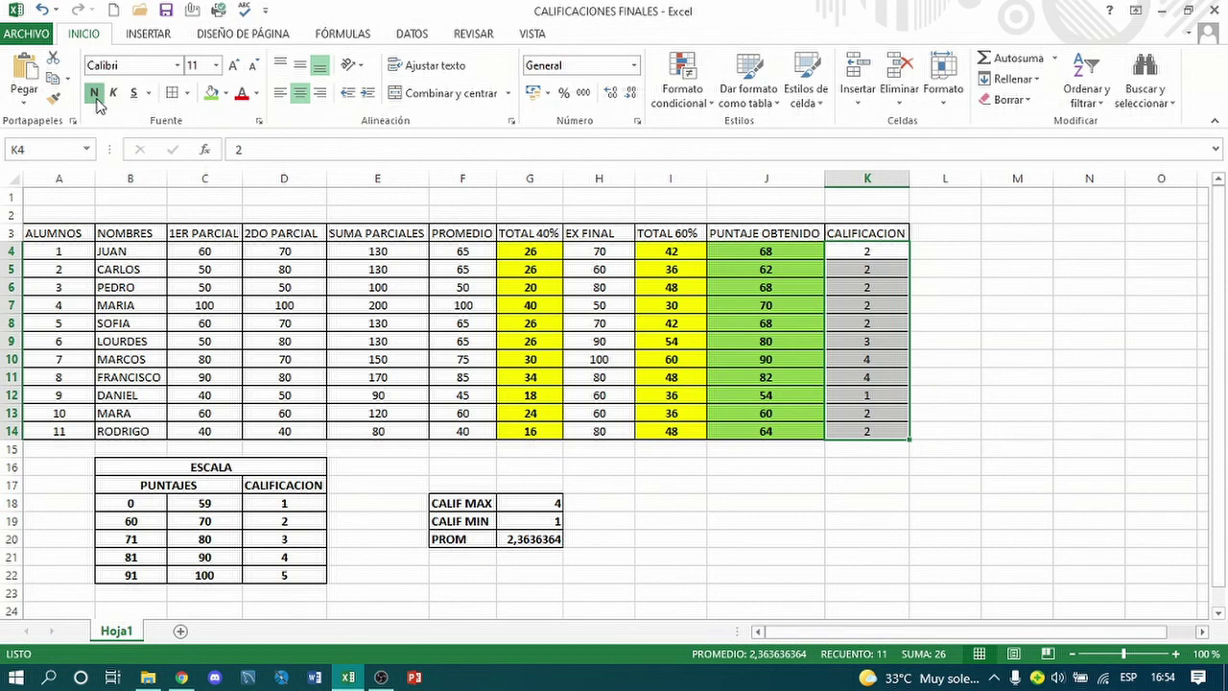
click(217, 66)
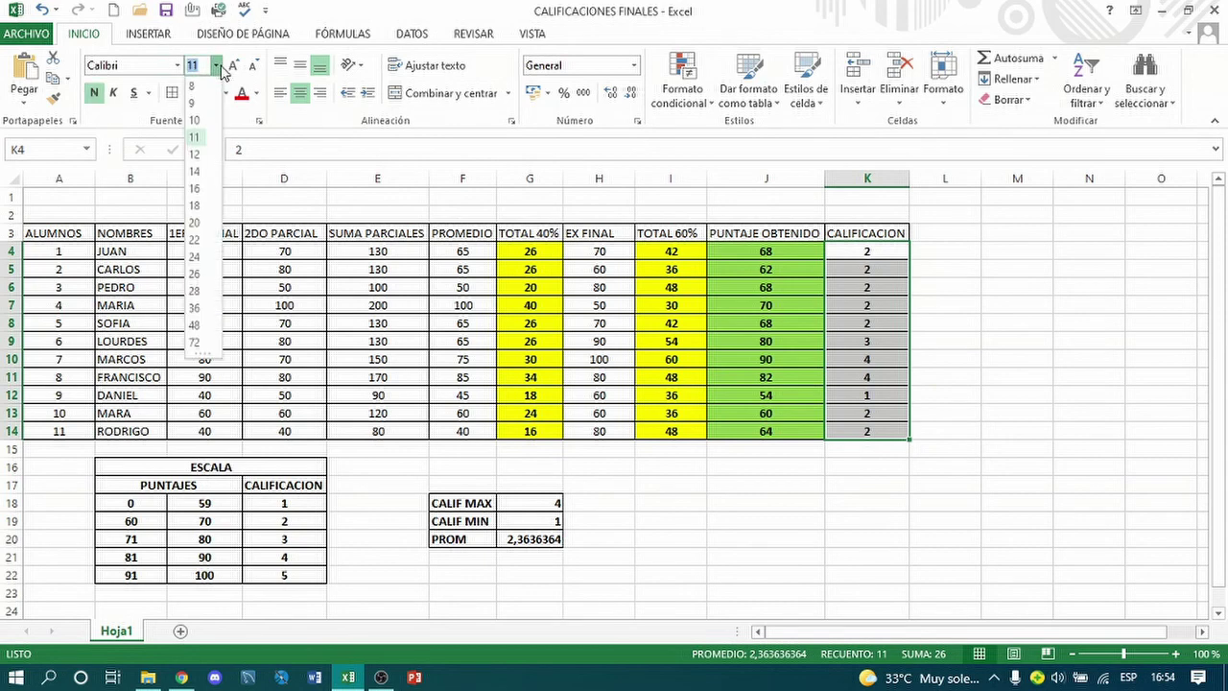
click(201, 173)
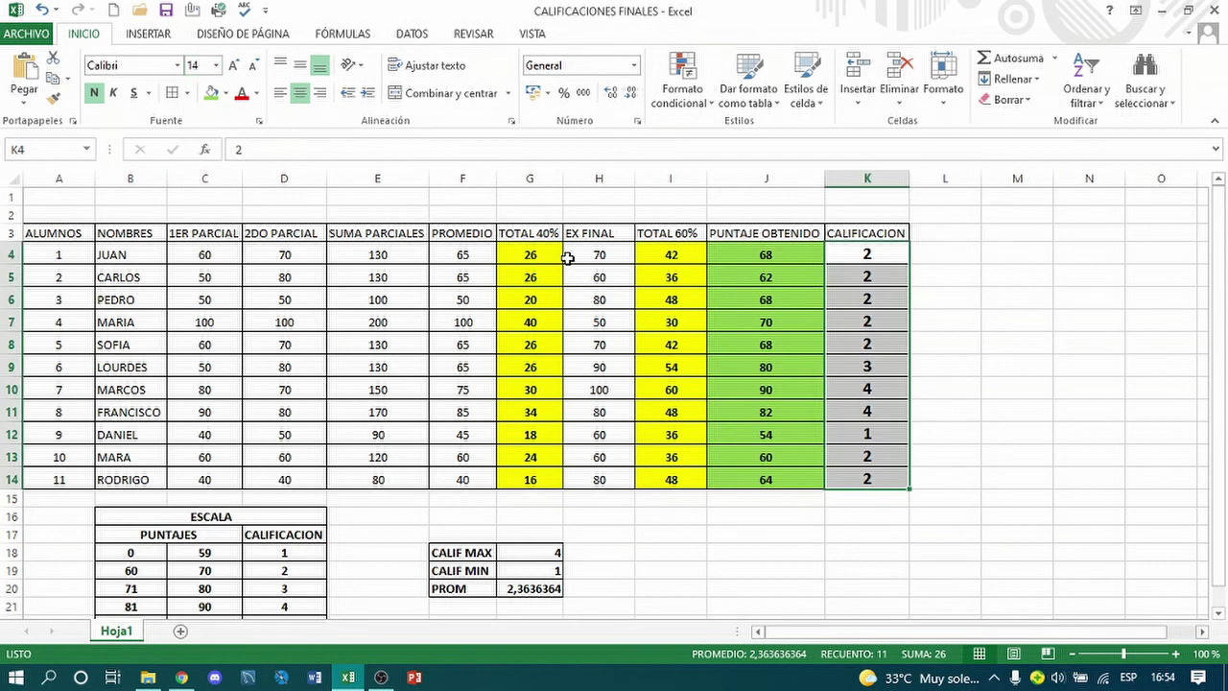
click(224, 93)
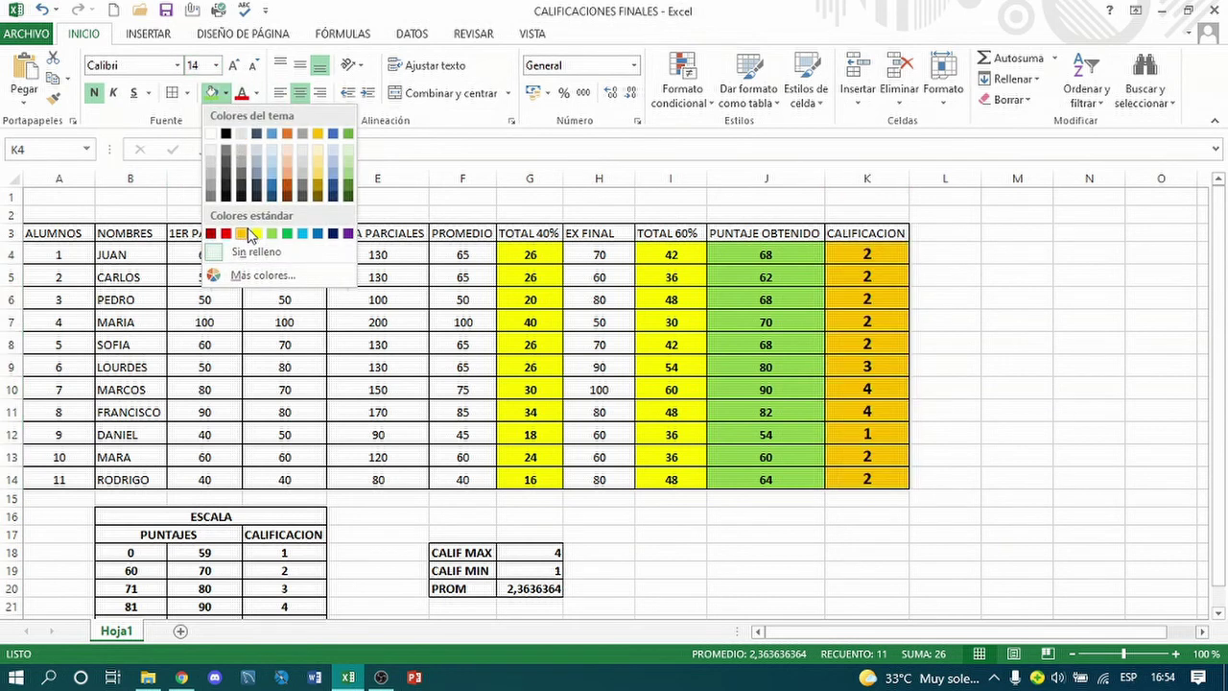
click(241, 233)
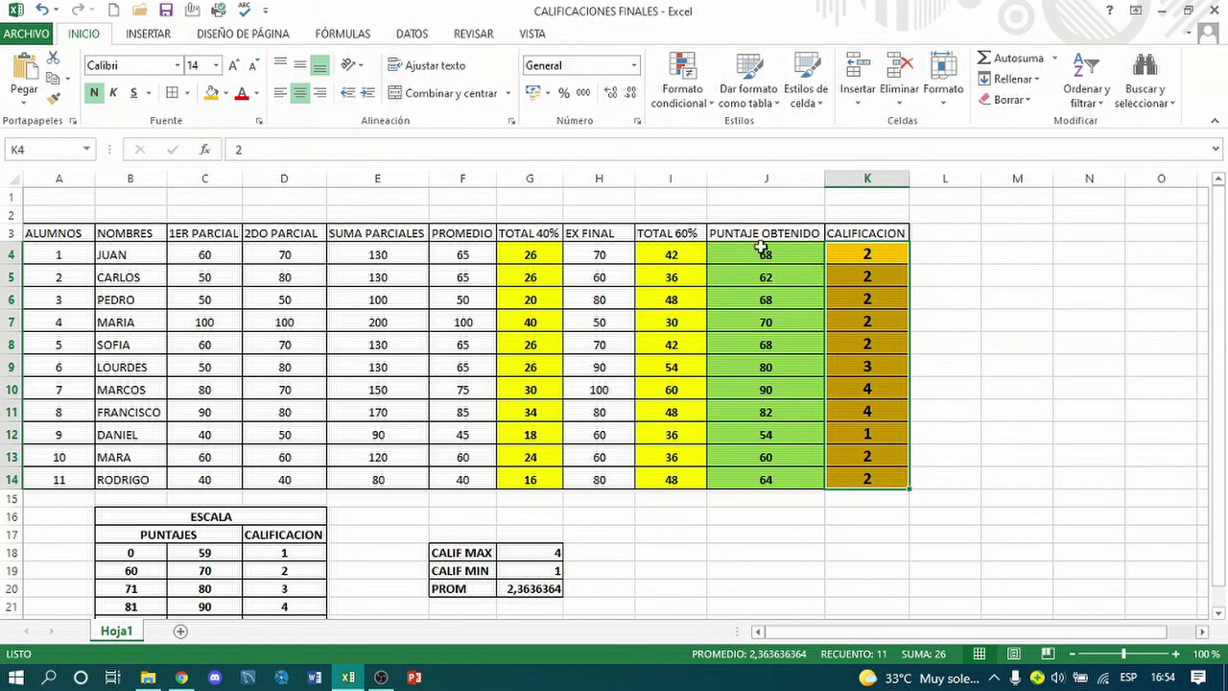
click(968, 279)
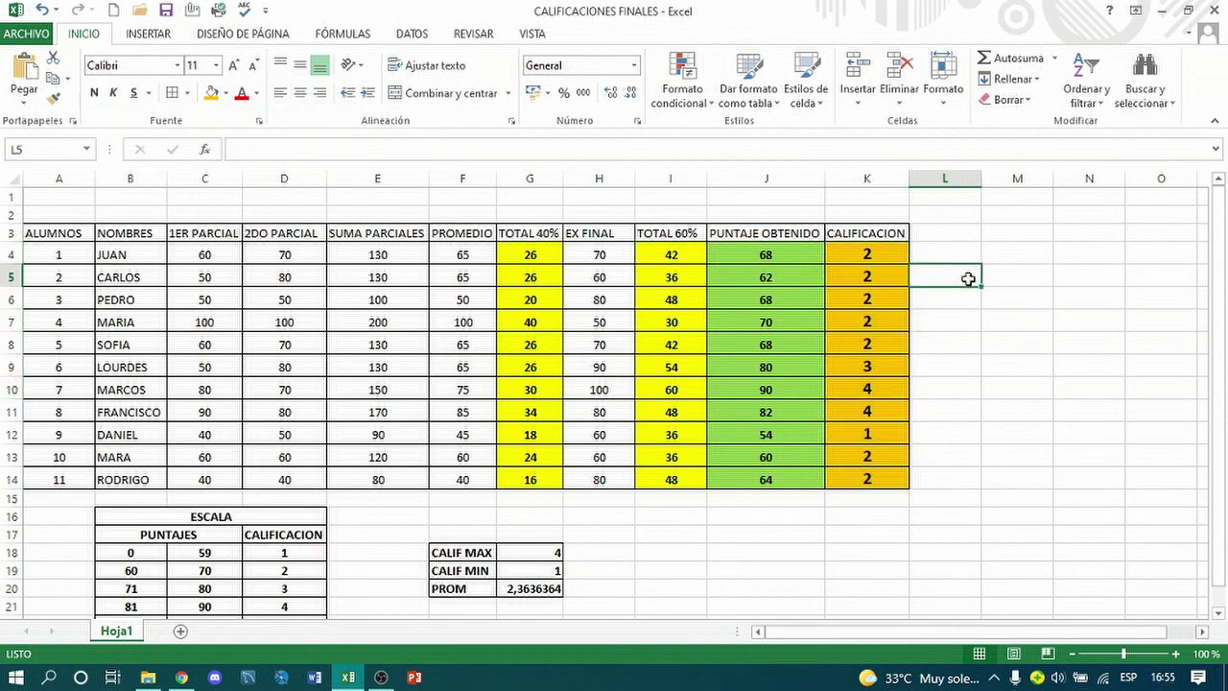
- Make the header row from ALUMNOS to CALIFICACION in A3:K3 bold
click(53, 233)
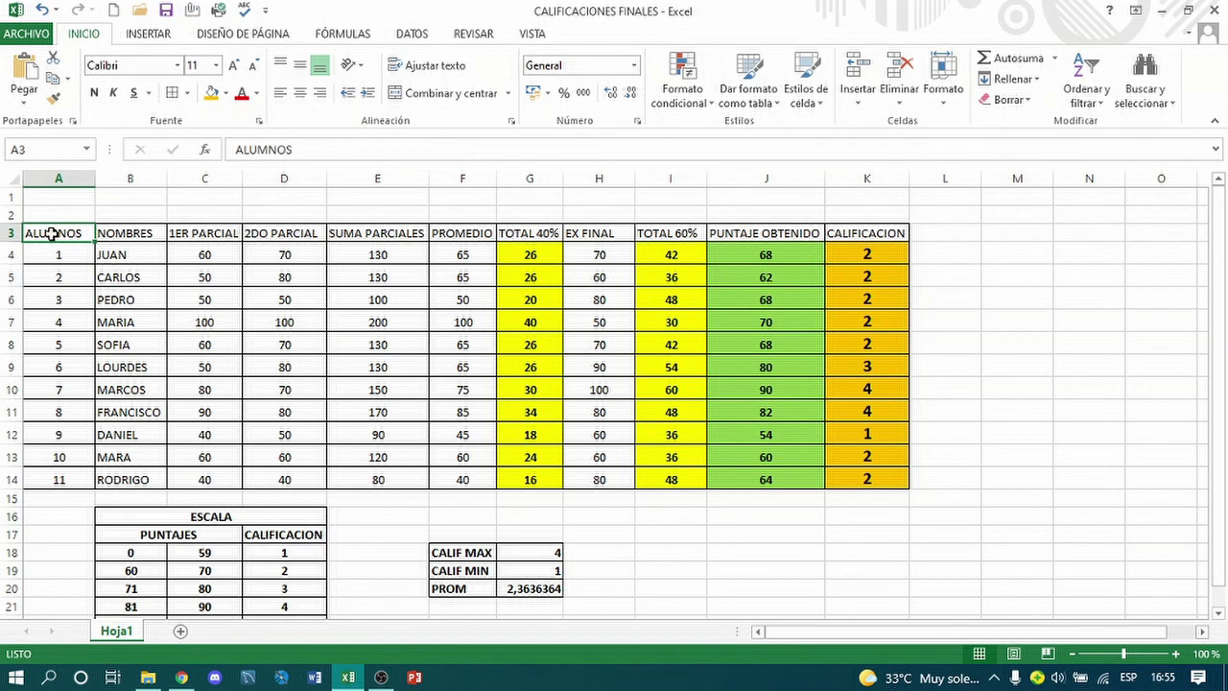
key(shift+Right)
key(shift+Right)
key(shift+Right)
key(shift+Right)
key(shift+Right)
key(shift+Right)
key(shift+Right)
key(shift+Right)
key(shift+Right)
key(shift+Right)
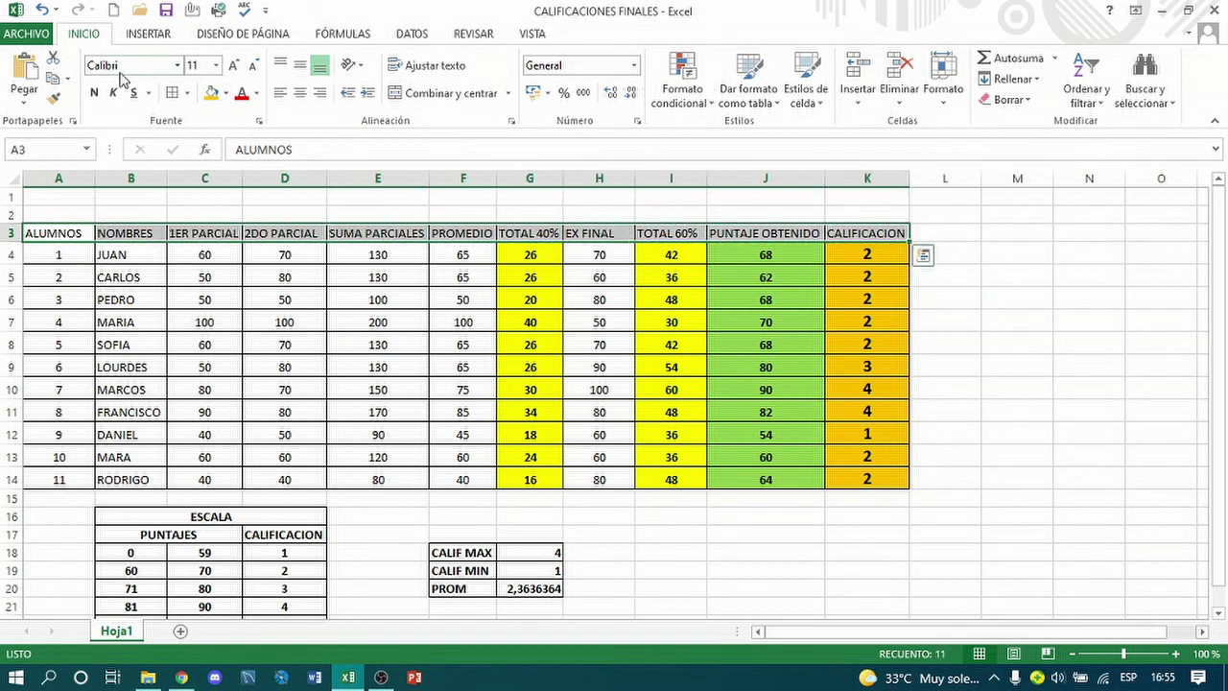
click(95, 93)
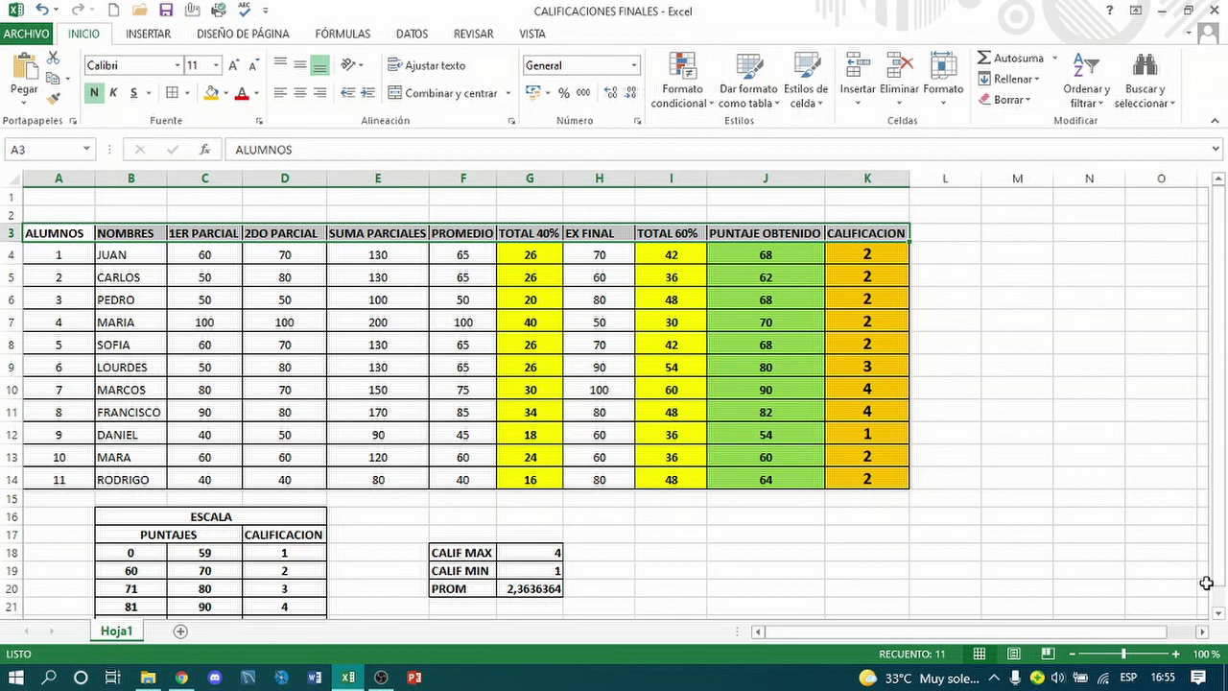
click(1219, 613)
click(1218, 614)
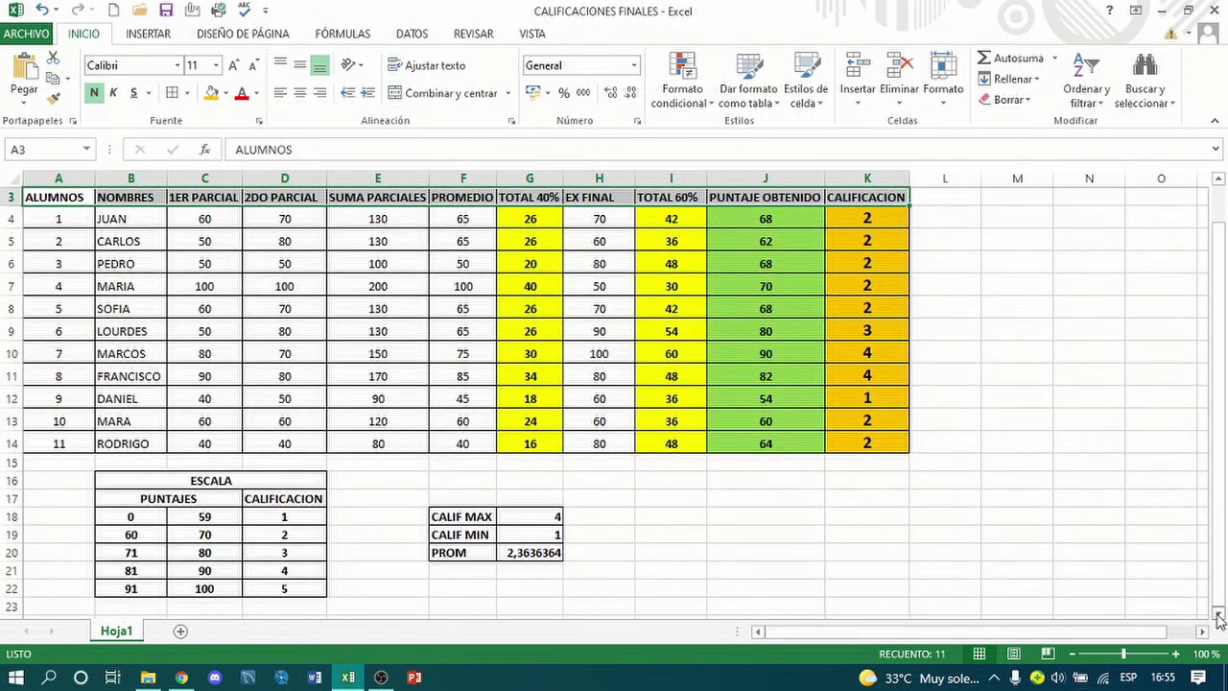